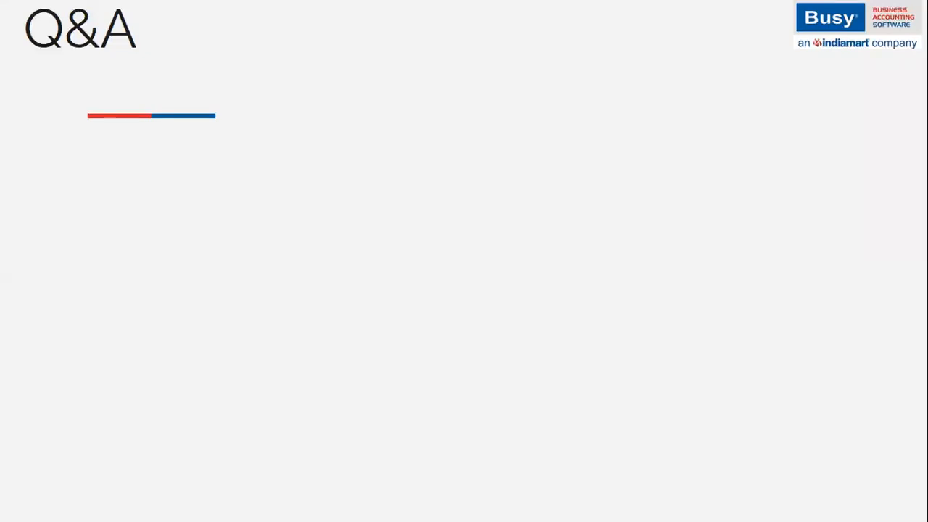
Open the Import Data workbook from the Import Data subfolder of the desktop's Webinar - Export-Import Data folder.
key(super+d)
double_click(882, 450)
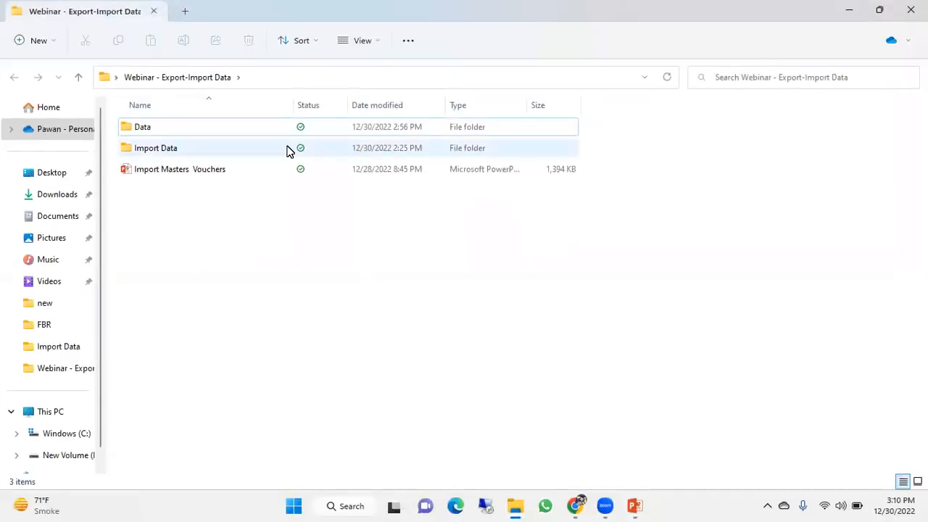
double_click(286, 150)
click(193, 129)
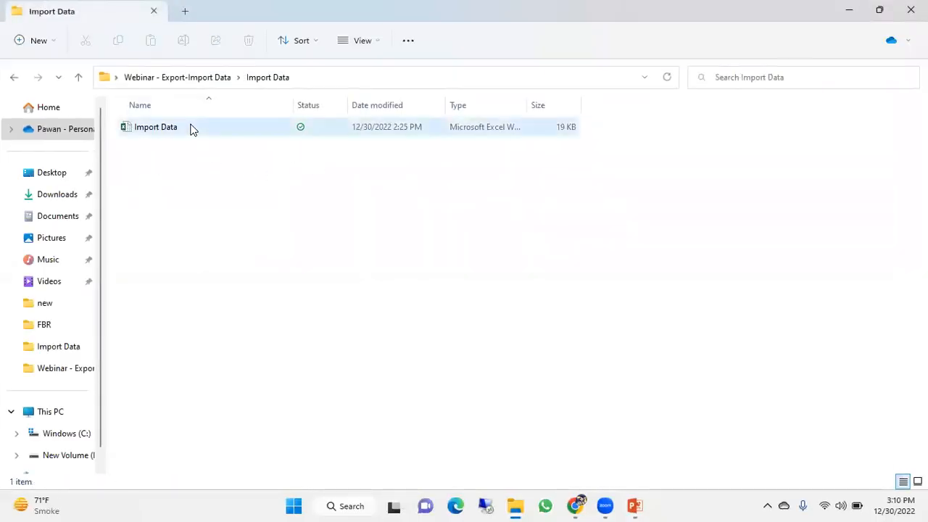
click(192, 129)
double_click(192, 129)
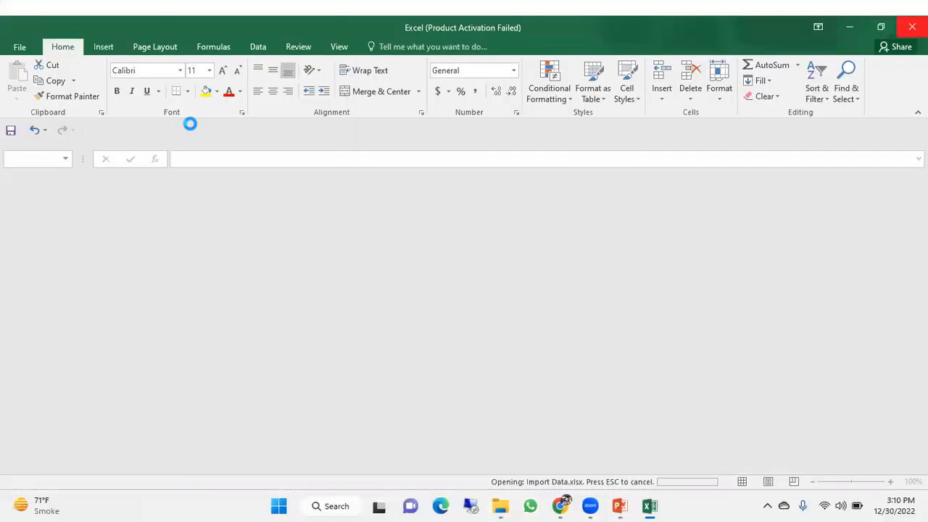
Bring up the Parties sheet of the Import Data workbook.
click(58, 466)
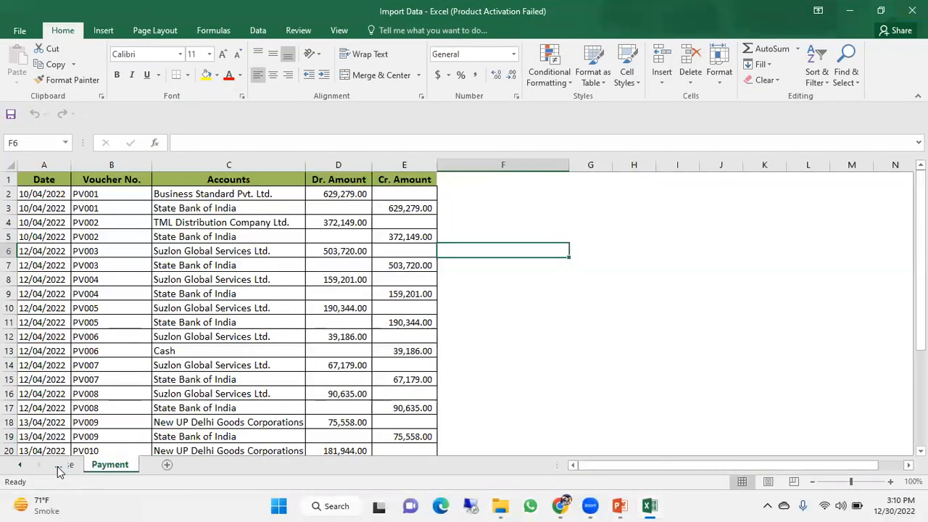
click(58, 469)
click(58, 470)
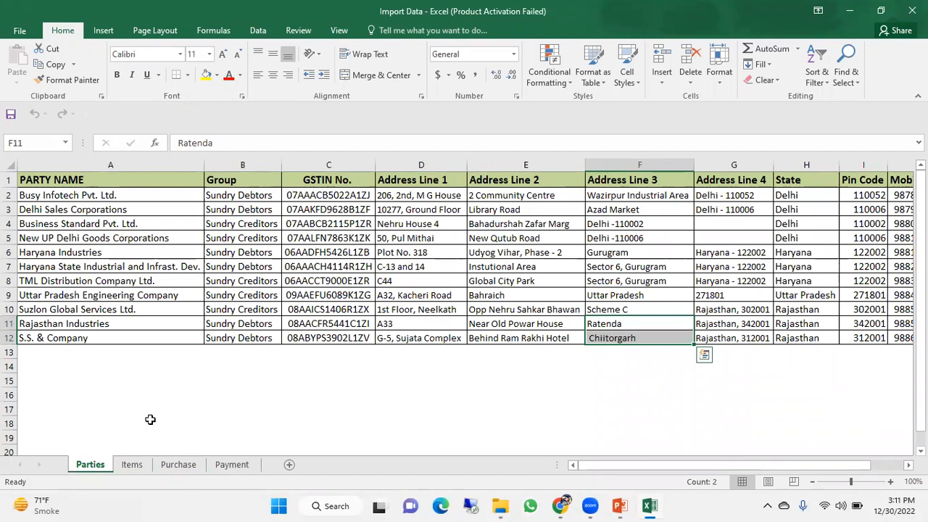
Examine the Party Name and Group columns and sample party rows on the Parties sheet.
click(129, 264)
click(129, 163)
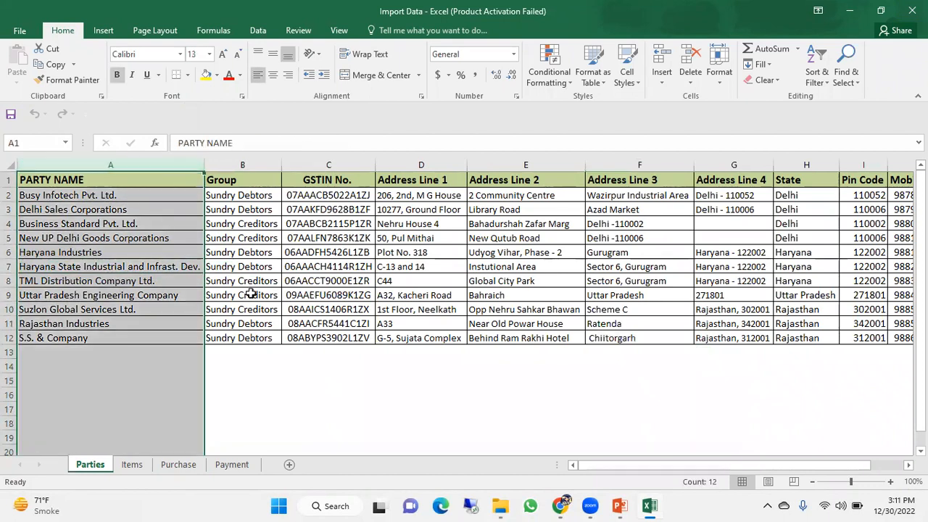
click(128, 239)
click(131, 161)
click(238, 164)
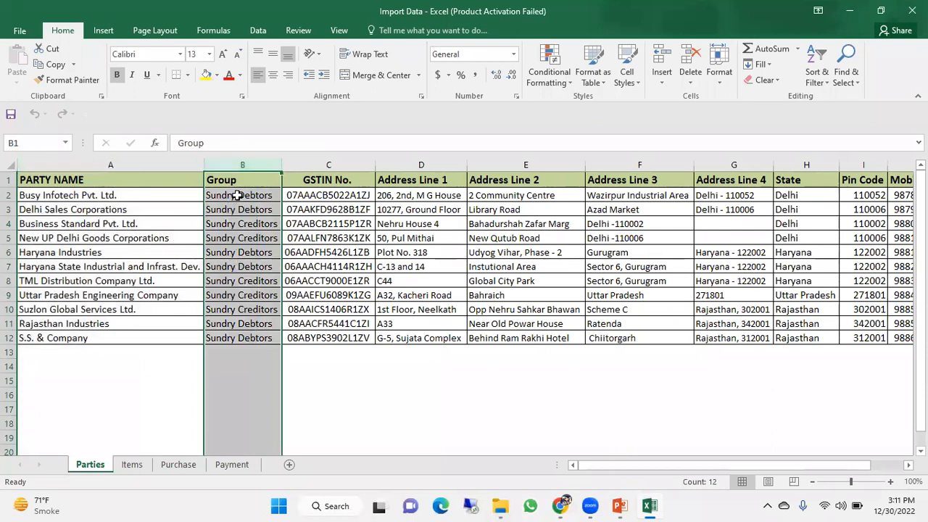
click(287, 295)
click(10, 195)
click(9, 238)
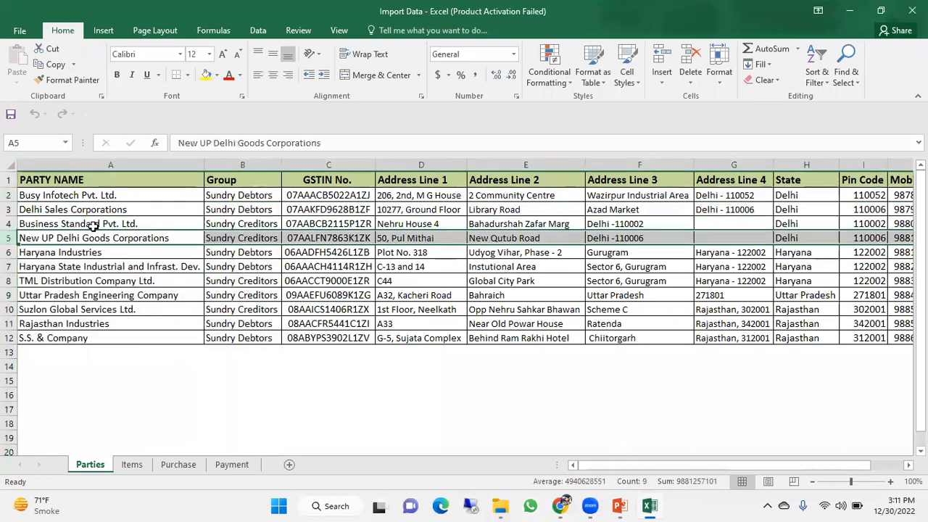
Review the Party Name column and its individual entries on the Parties sheet.
click(111, 164)
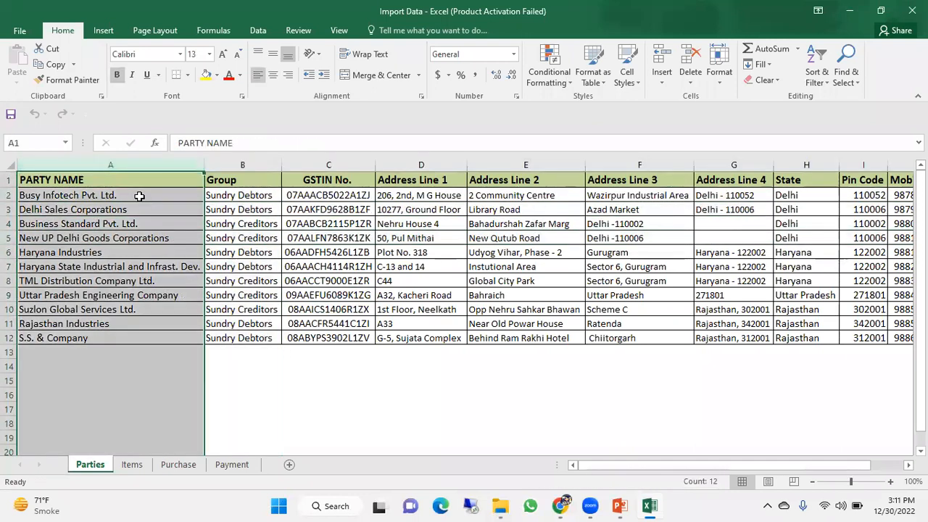
click(181, 237)
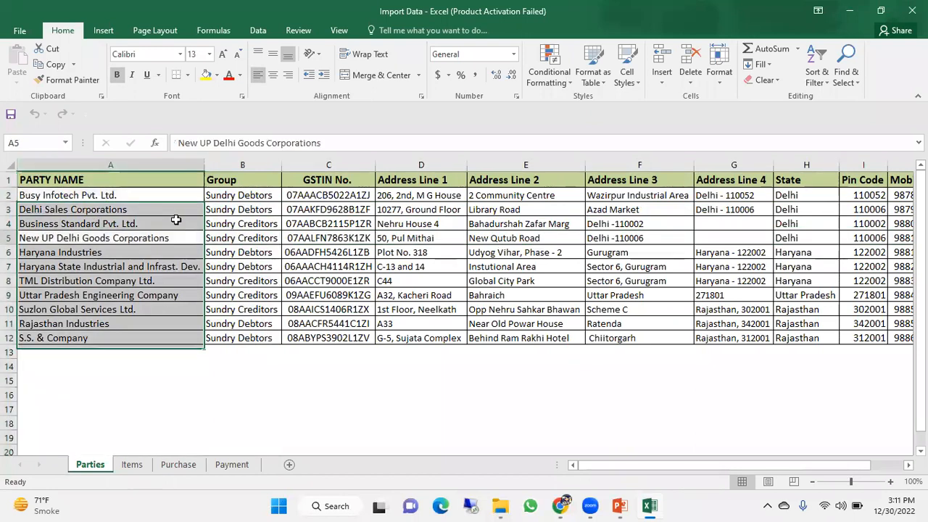
click(132, 164)
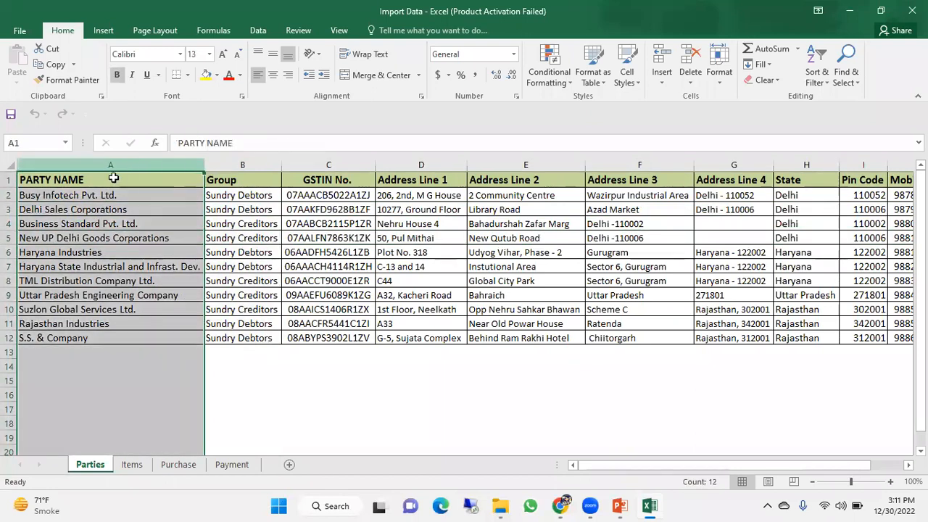
click(82, 197)
click(138, 165)
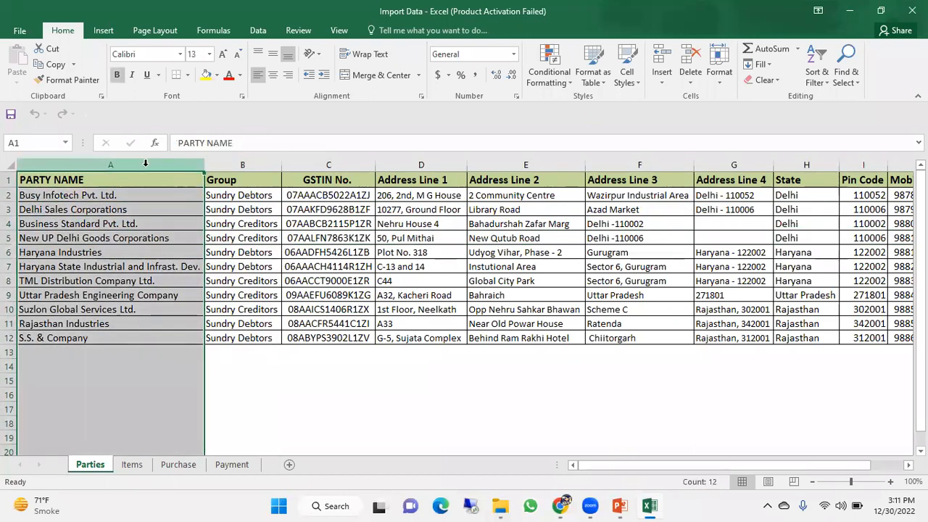
Examine the Group, GSTIN No. and Address Line columns of the parties list.
click(226, 165)
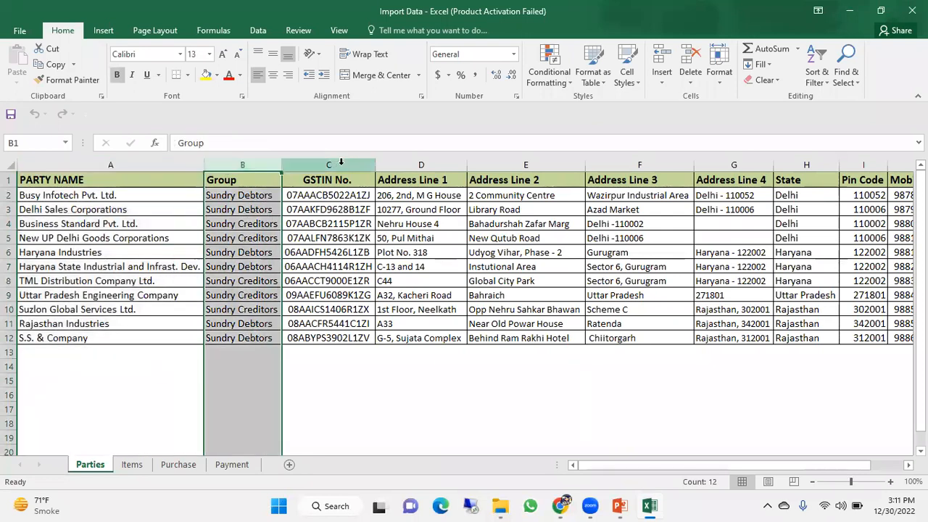
click(306, 164)
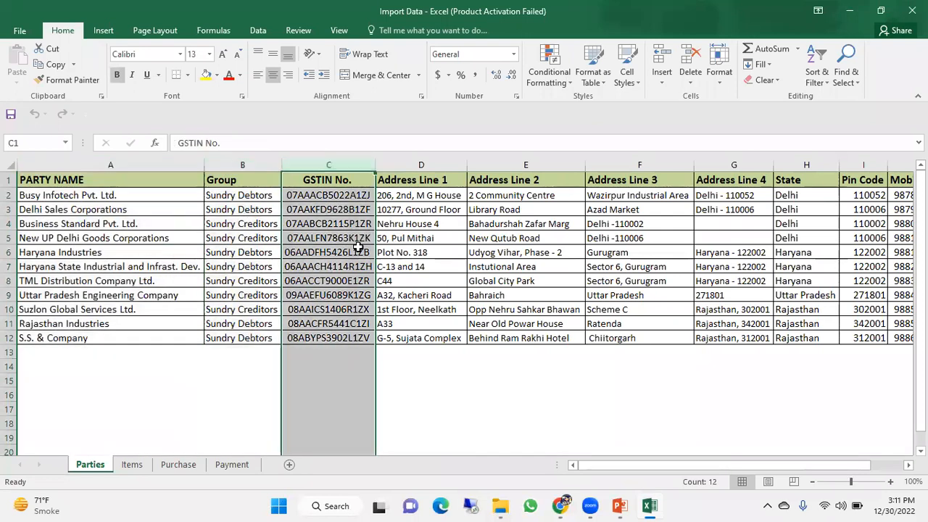
click(431, 165)
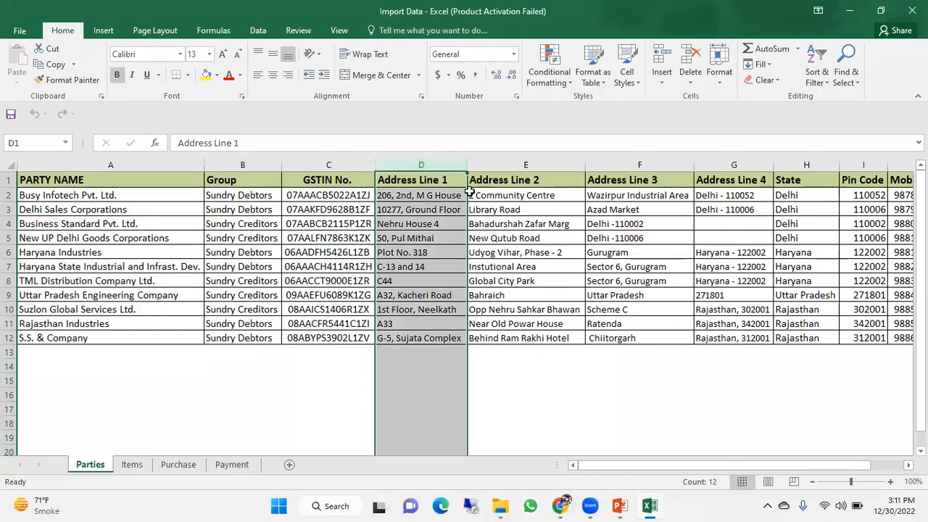
click(497, 164)
click(645, 168)
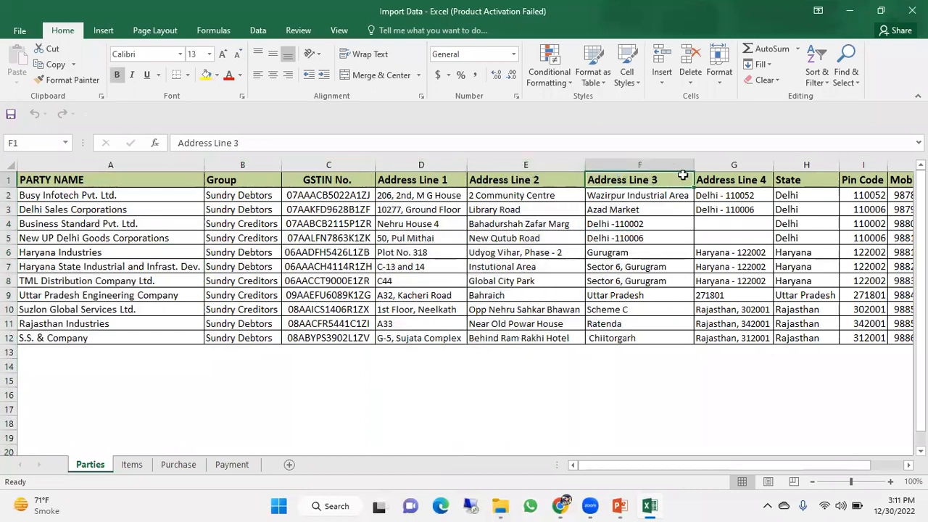
drag(432, 165, 704, 170)
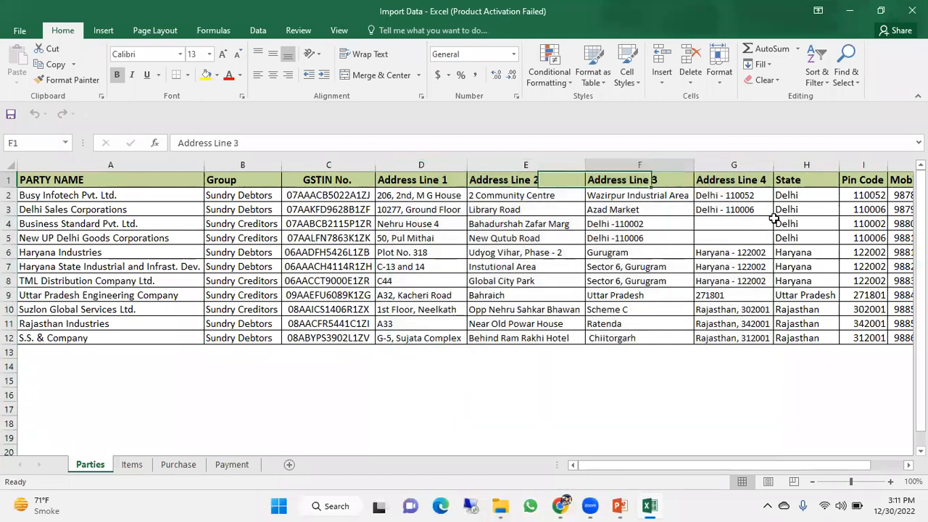
Examine the State, Pin Code and Mobile No. columns of the parties list, then return to the first column.
click(808, 165)
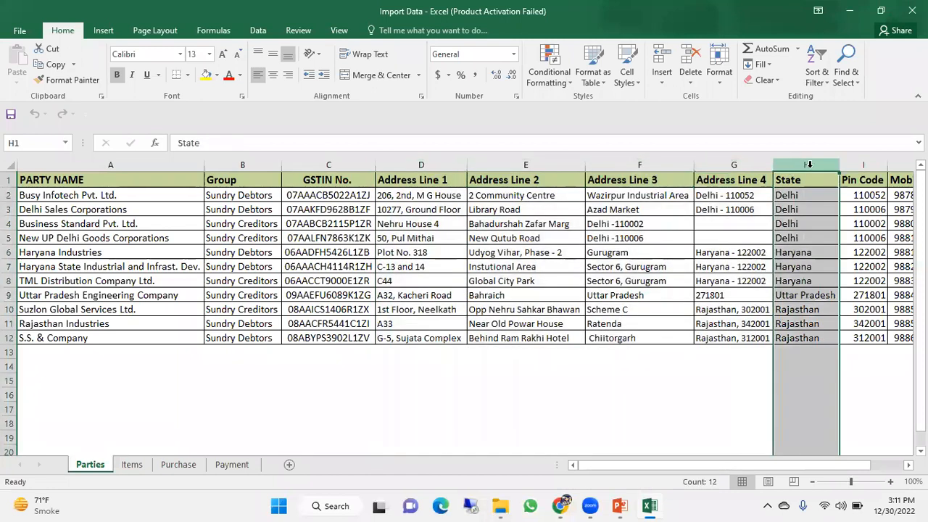
click(861, 163)
key(Right)
key(Right)
drag(686, 165, 709, 165)
click(733, 168)
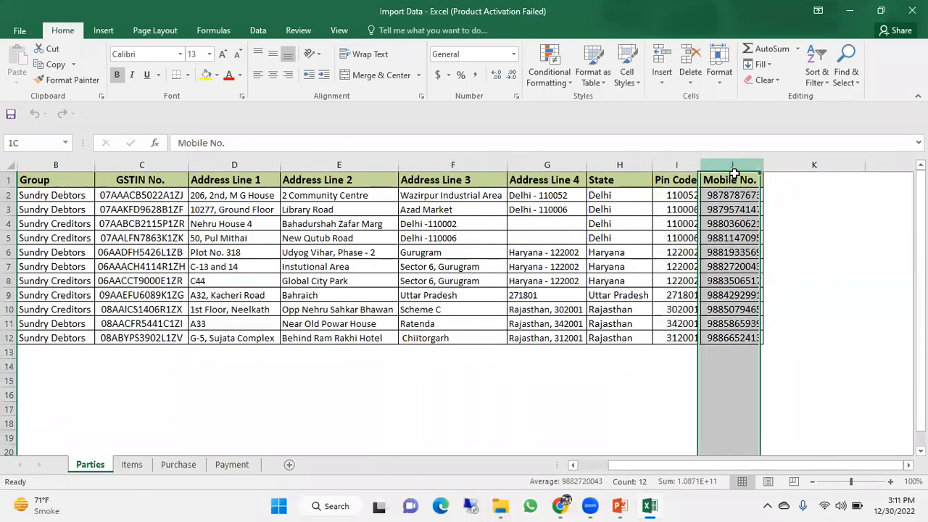
click(822, 305)
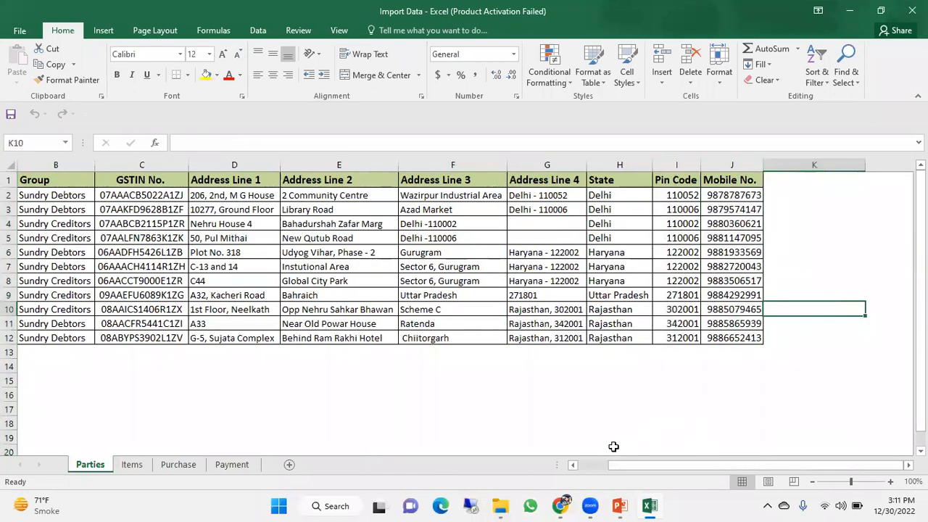
click(597, 466)
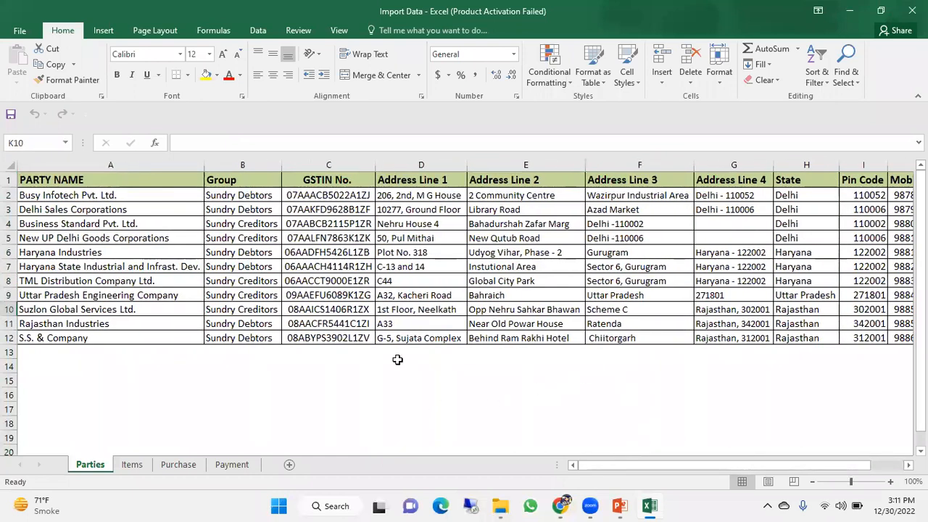
Recheck sample entries in the Party Name and Group columns of the Parties sheet.
click(145, 281)
click(167, 234)
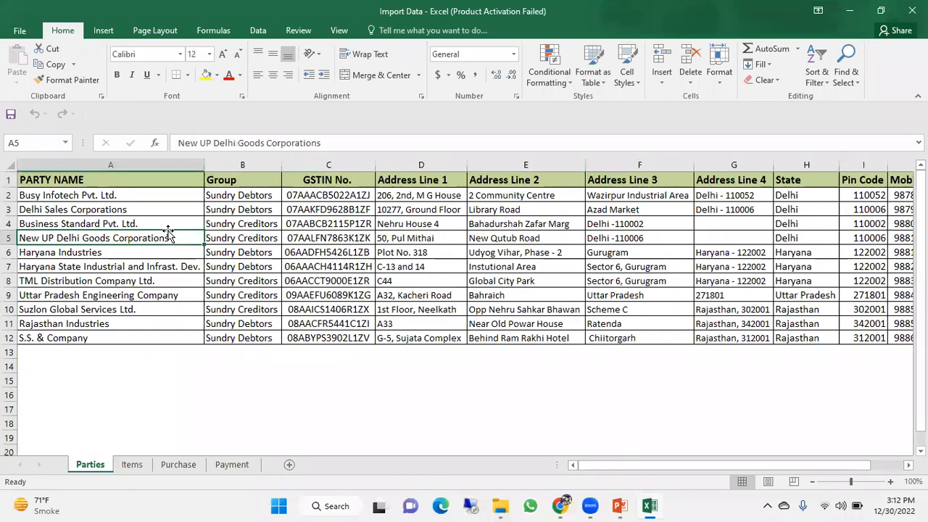
click(245, 238)
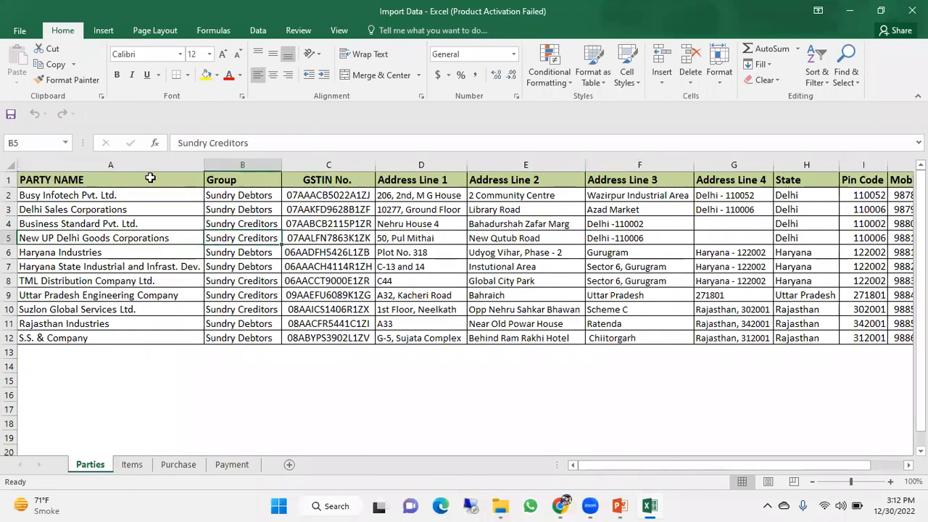
click(133, 163)
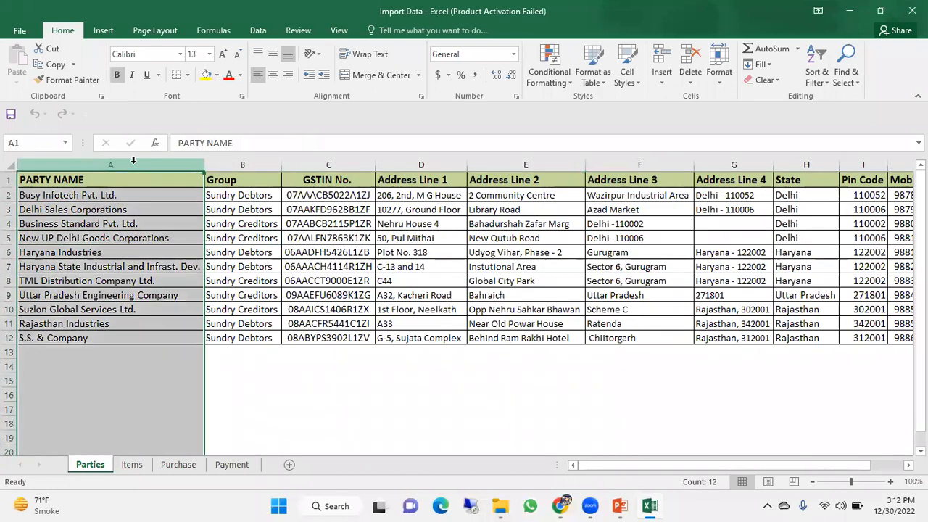
click(174, 222)
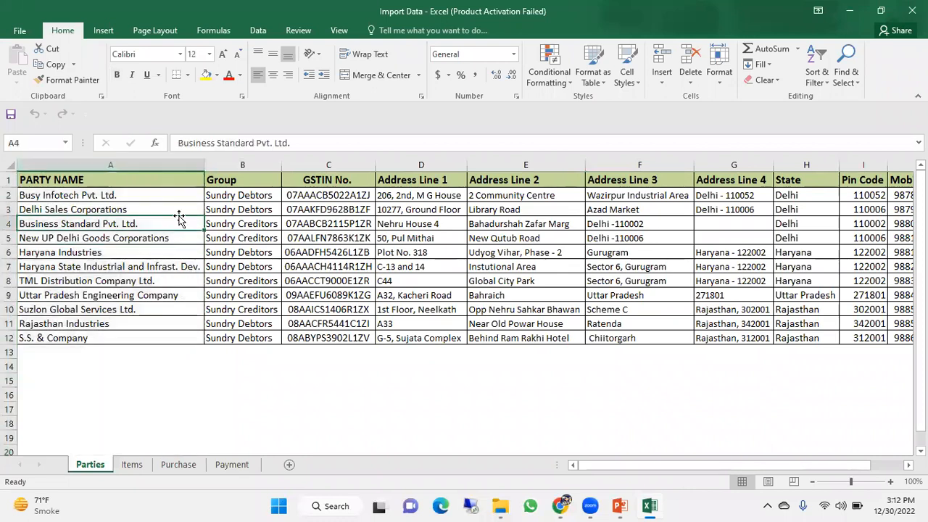
click(131, 165)
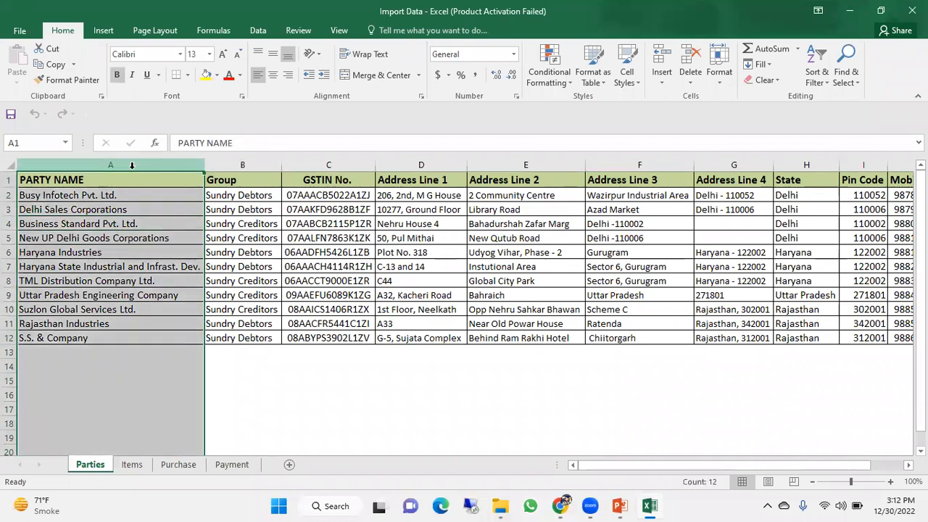
click(132, 237)
click(148, 206)
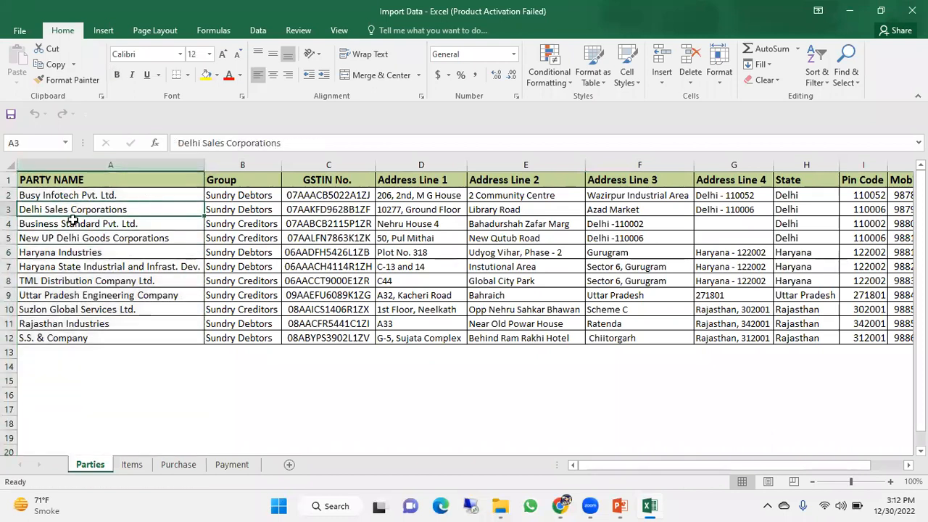
Display the Items sheet and look over its item, alias and group entries.
click(132, 464)
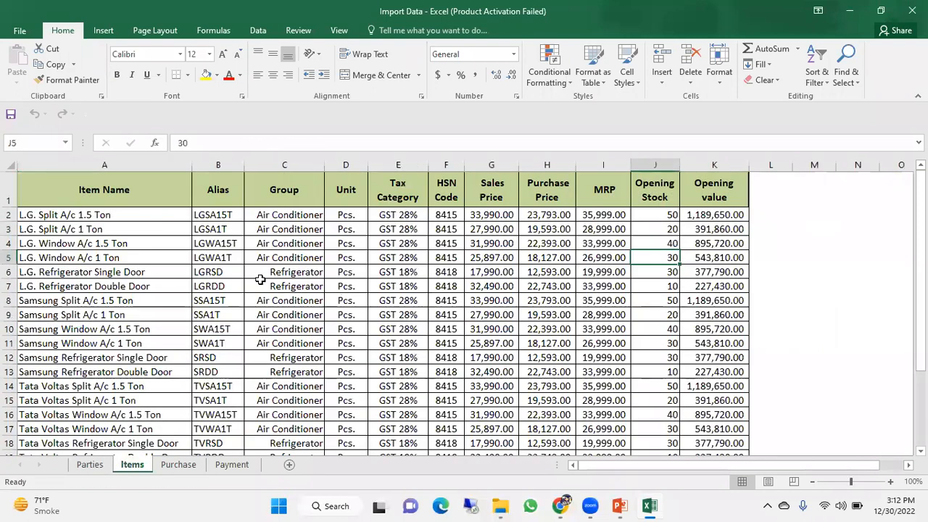
click(259, 273)
click(128, 267)
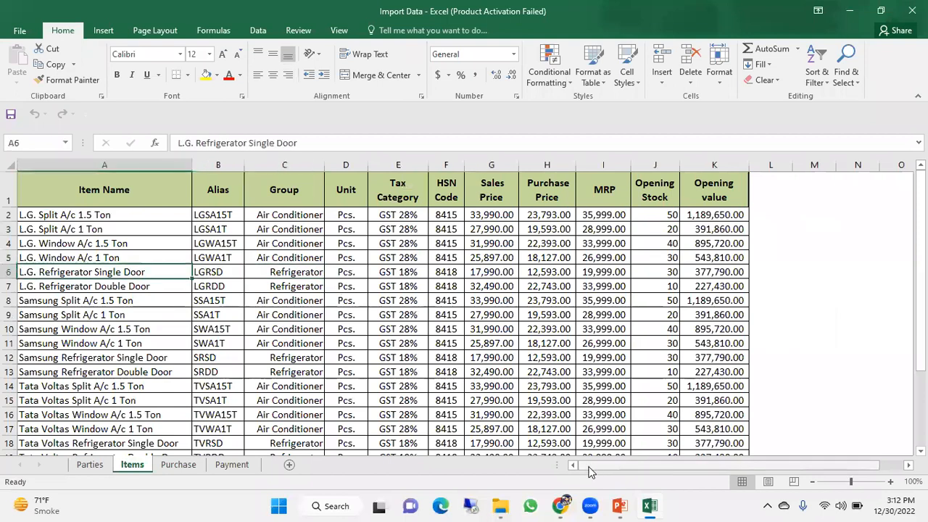
click(196, 272)
scroll(192, 284, down, 1)
scroll(190, 266, up, 1)
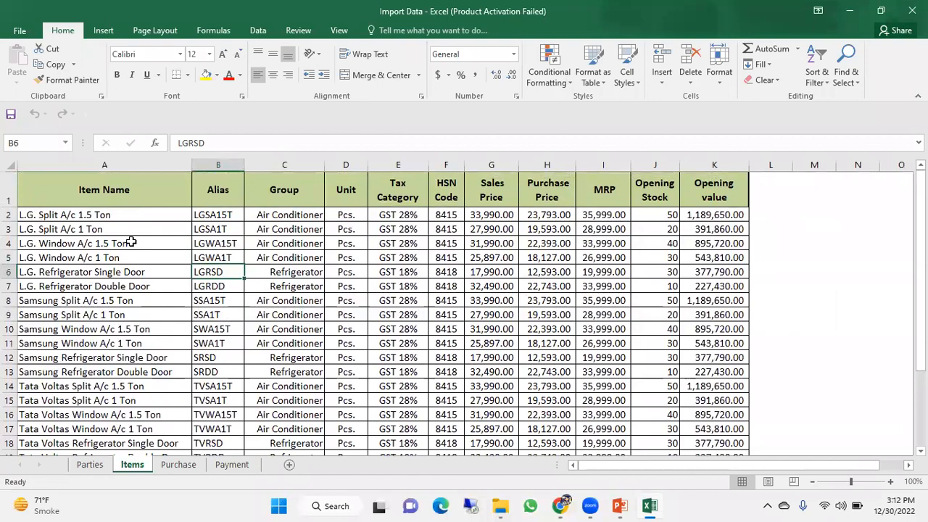
Examine the Item Name and Alias columns on the Items sheet.
click(125, 160)
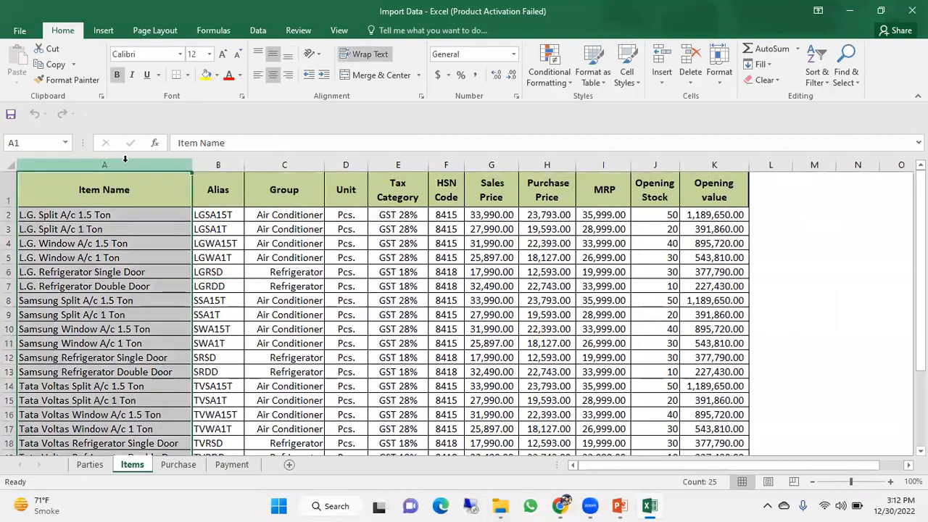
click(129, 229)
click(116, 192)
click(114, 159)
click(216, 163)
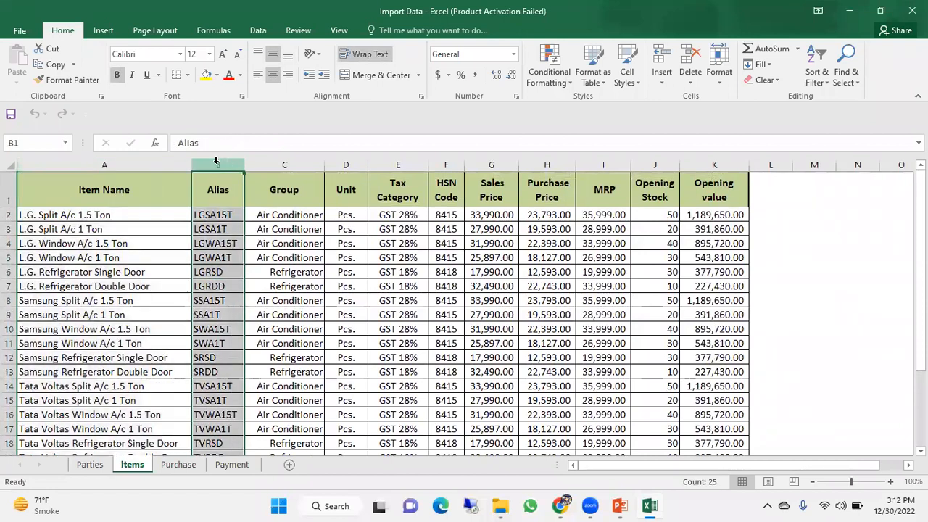
Examine the Group, Unit and Tax Category columns on the Items sheet.
click(274, 164)
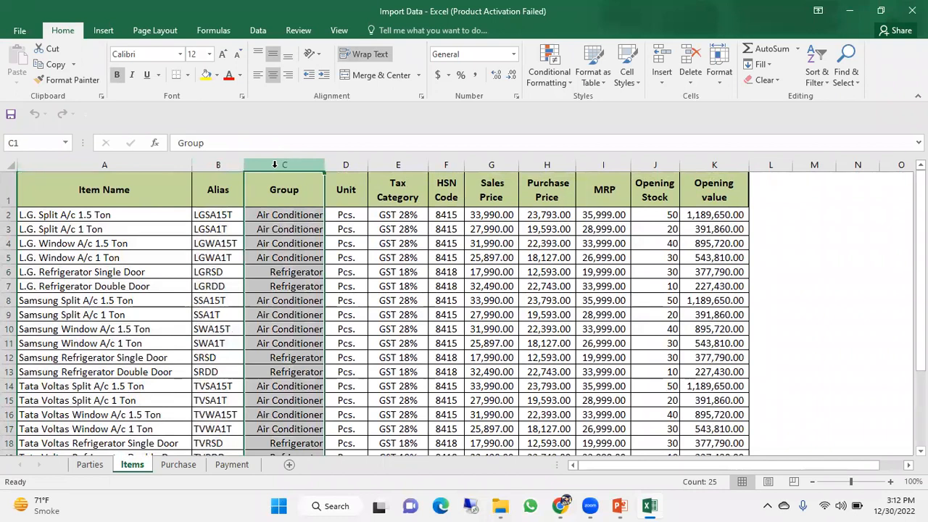
click(355, 166)
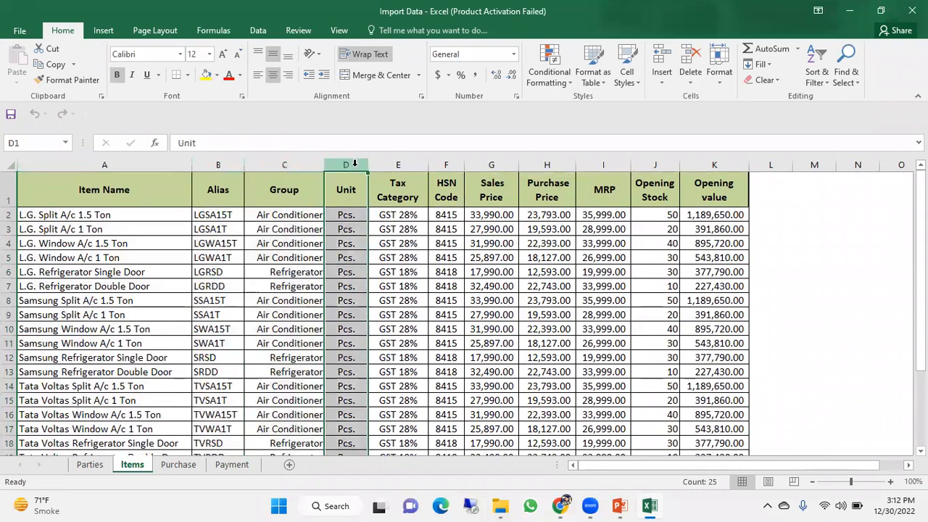
click(355, 228)
click(411, 165)
click(407, 230)
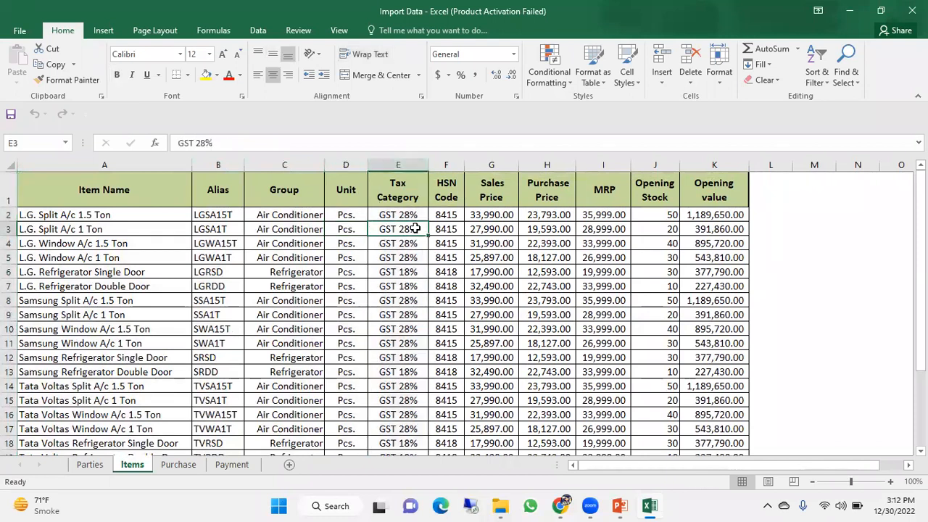
Examine the HSN Code, Sales Price, Purchase Price and MRP columns on the Items sheet.
click(451, 164)
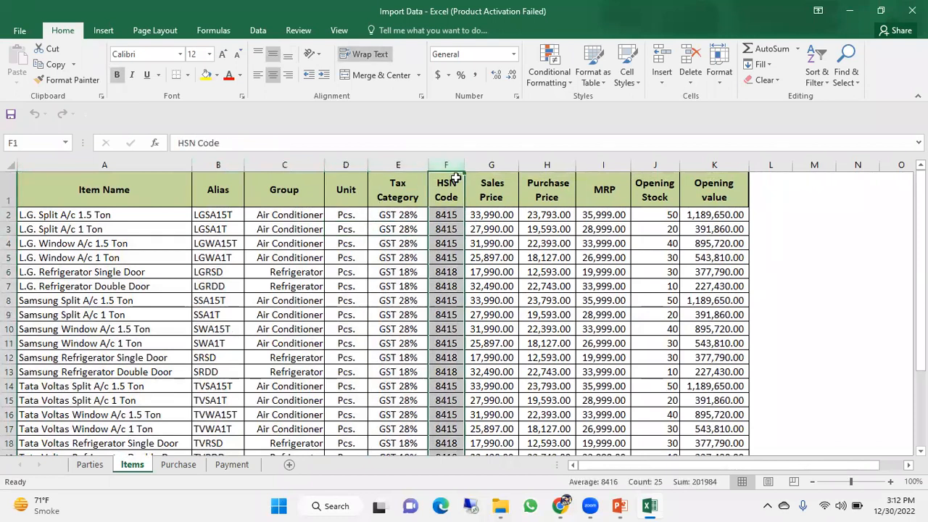
click(480, 164)
click(540, 244)
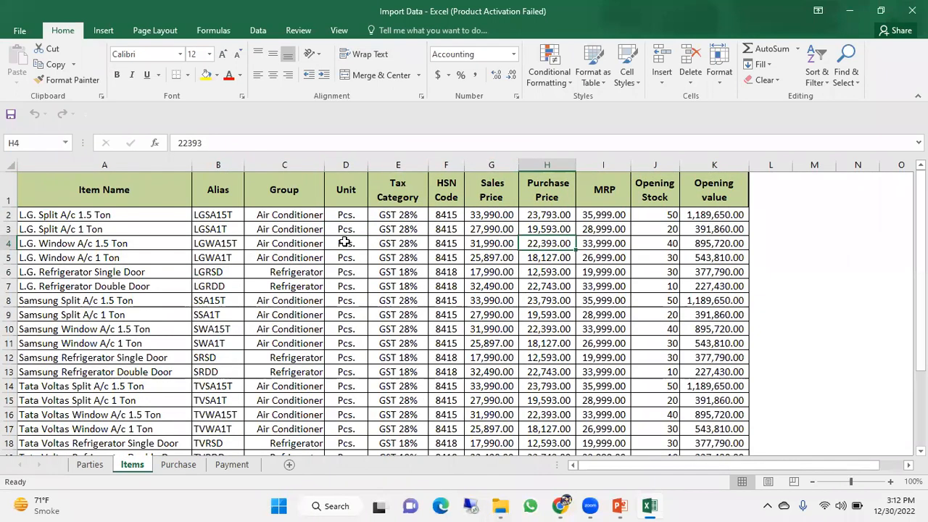
click(20, 242)
click(474, 258)
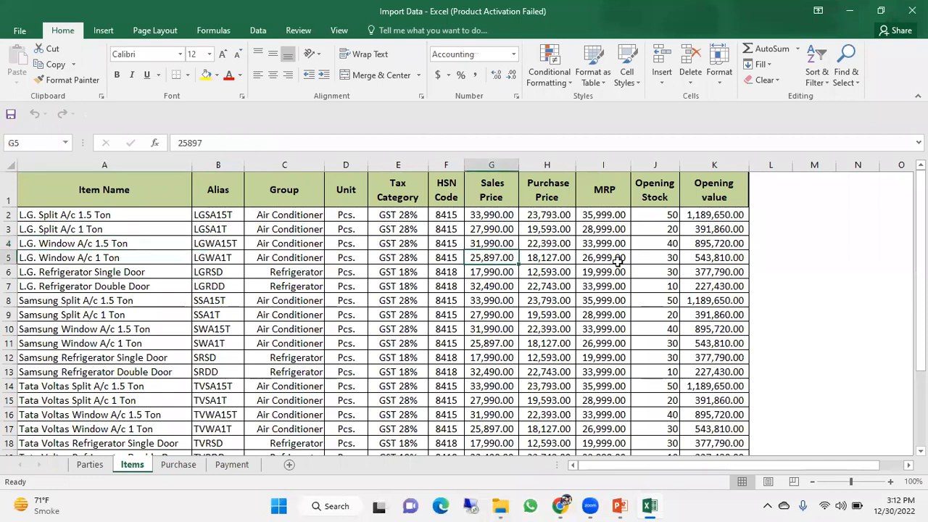
click(617, 263)
Display the Purchase sheet and examine its Date, Bill No. and Purchase Type columns.
click(179, 464)
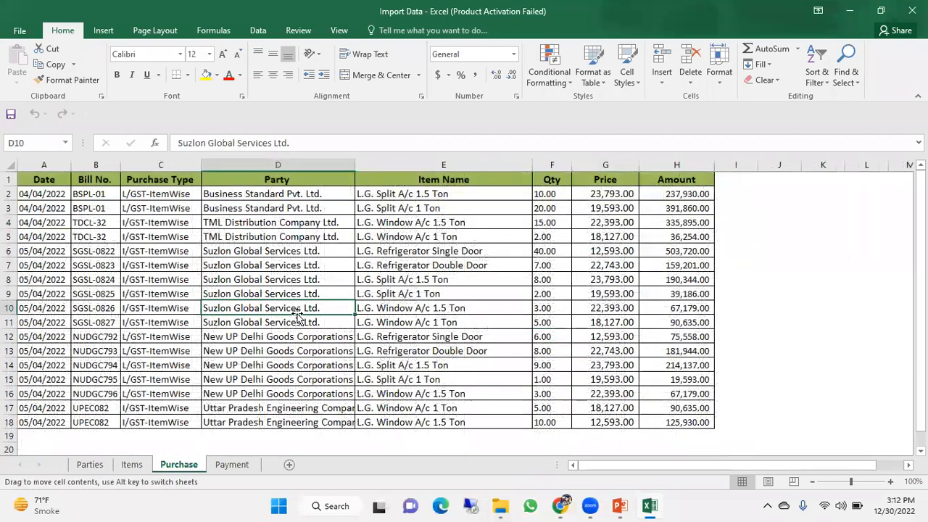
click(175, 278)
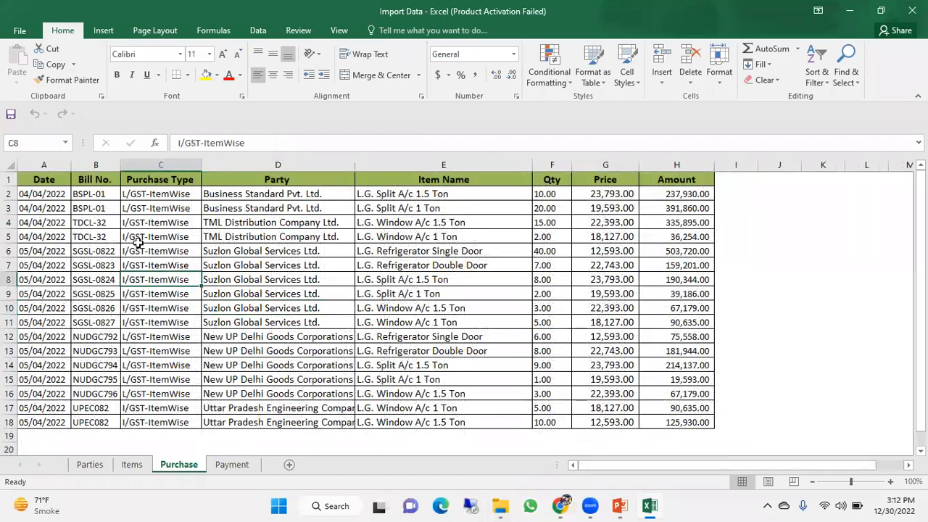
click(43, 165)
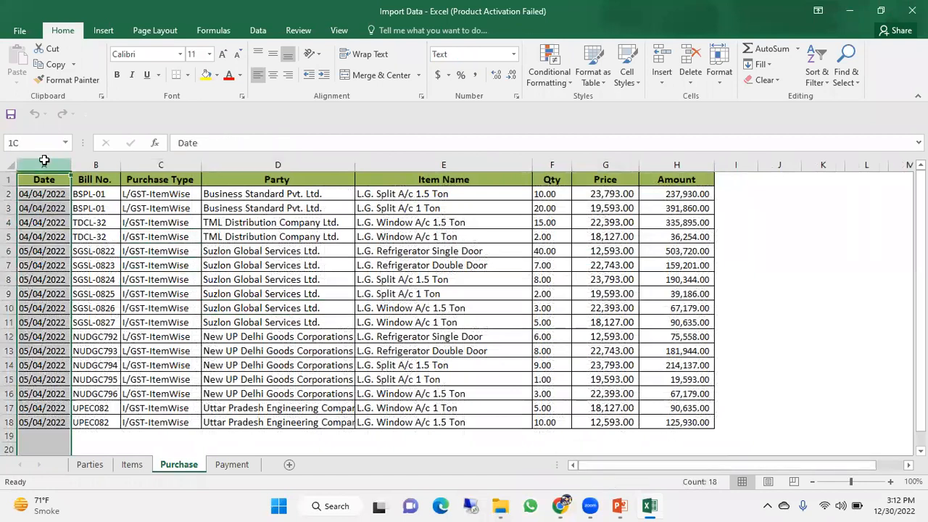
click(94, 161)
click(164, 161)
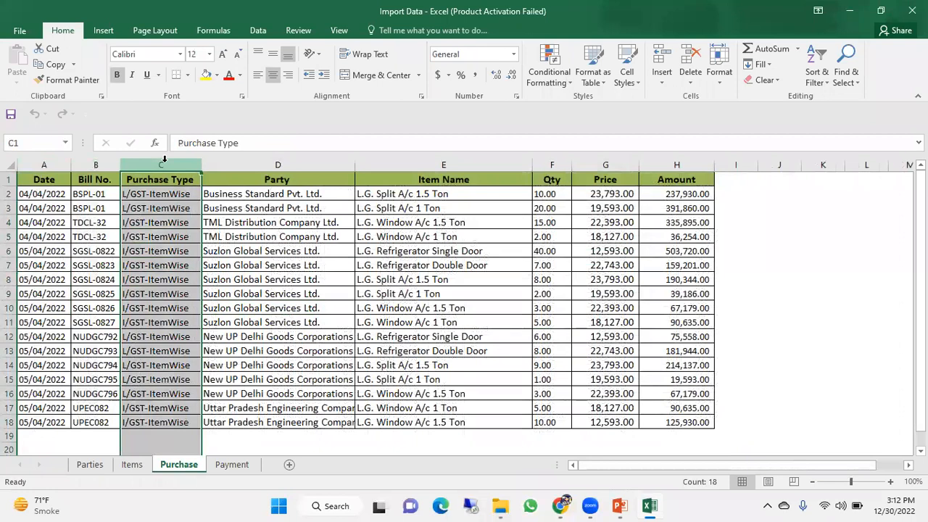
Examine the Party, Item Name, Qty and Amount columns on the Purchase sheet.
click(288, 163)
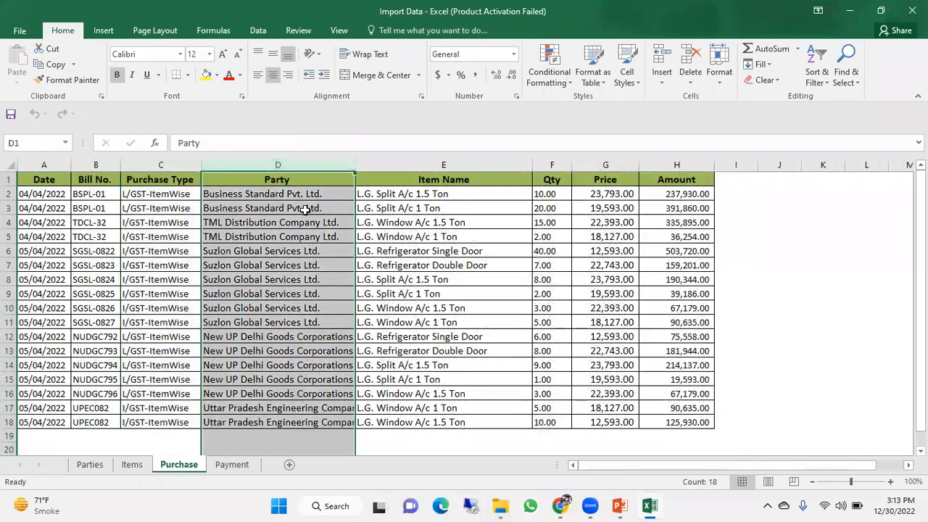
click(411, 164)
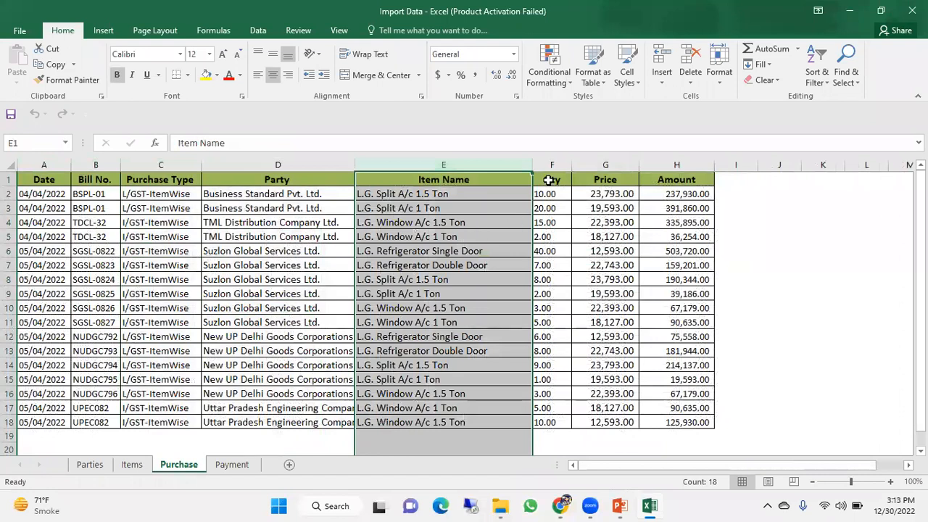
click(551, 164)
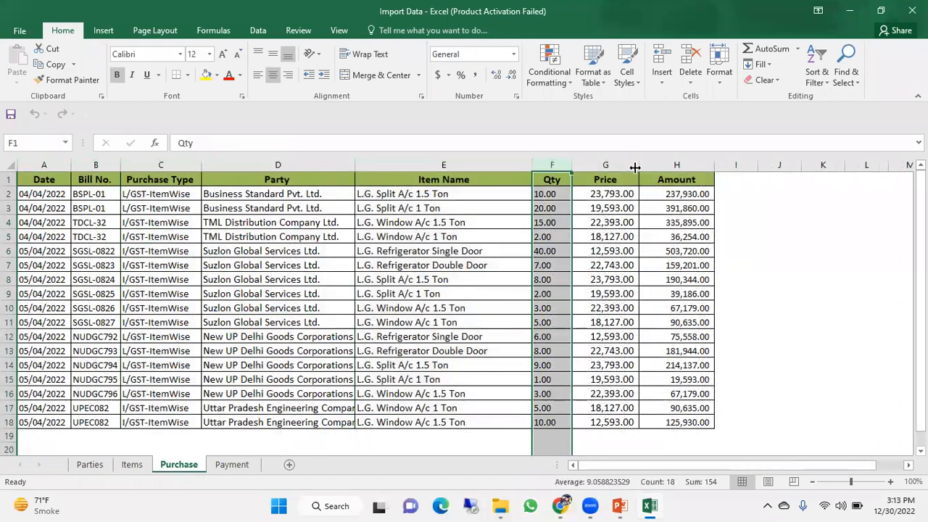
click(660, 165)
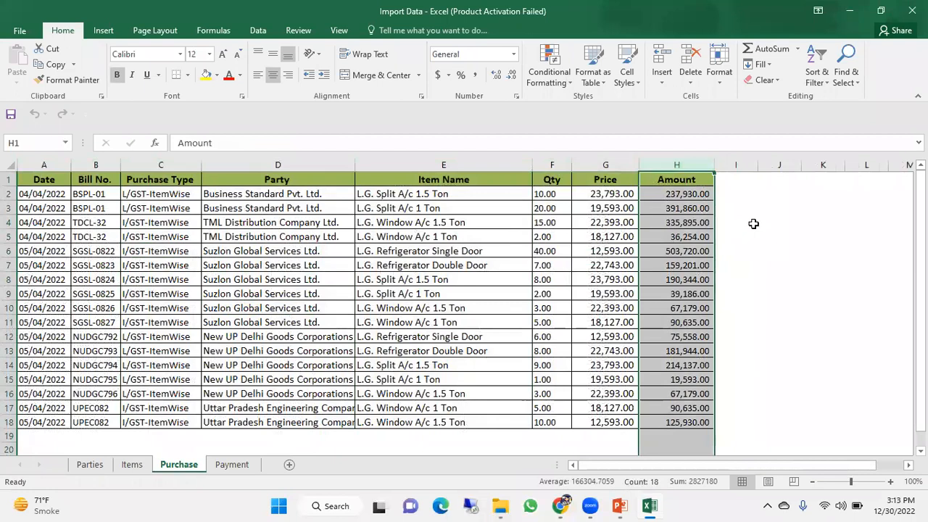
Recheck sample party, bill number, date and purchase type entries in the rows of the Purchase sheet.
click(255, 226)
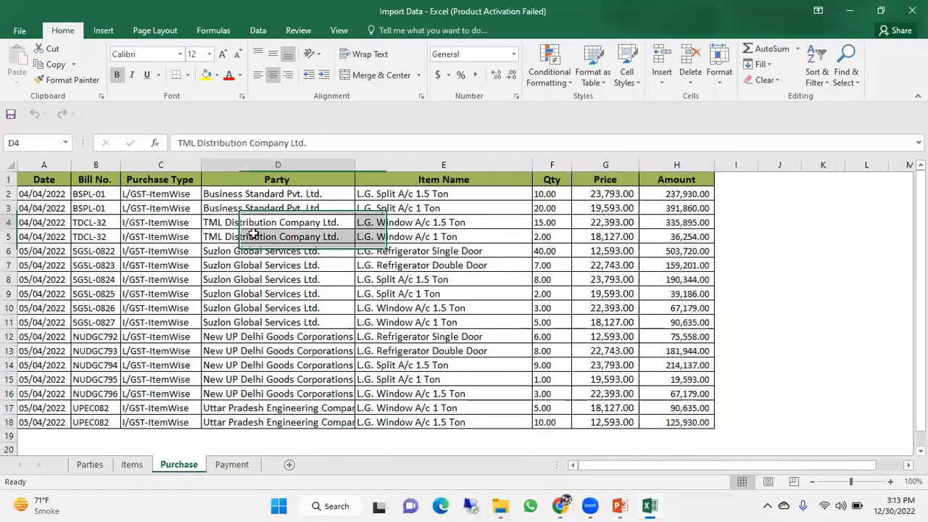
click(104, 265)
click(35, 211)
click(171, 223)
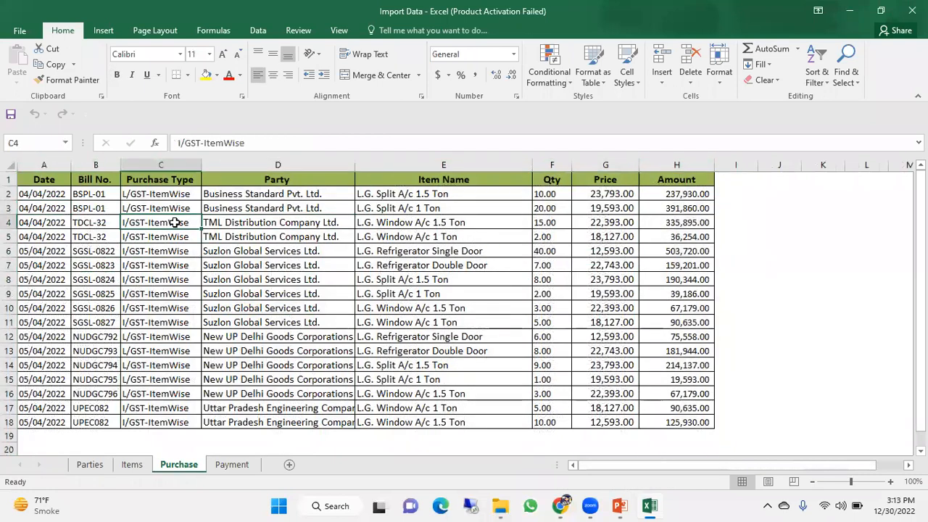
Display the Payment sheet and examine its Date, Voucher No. and Accounts columns.
click(231, 465)
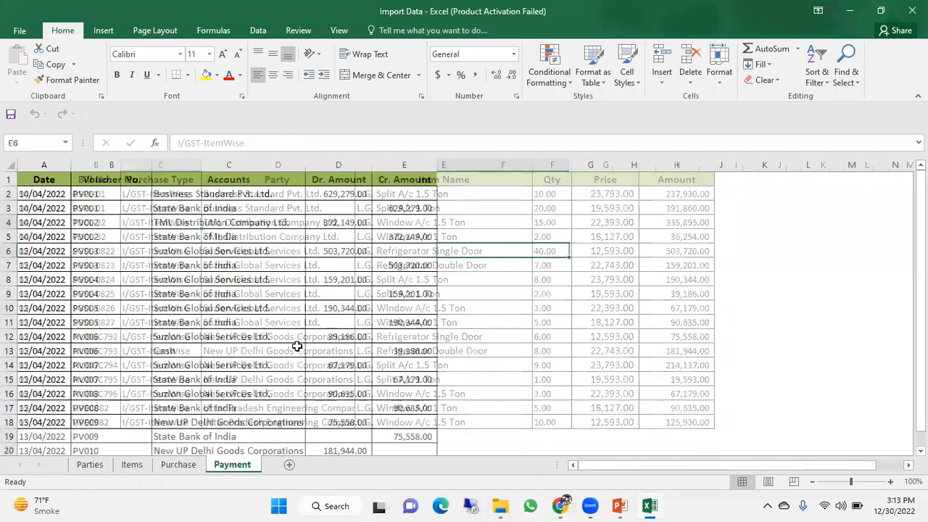
click(551, 292)
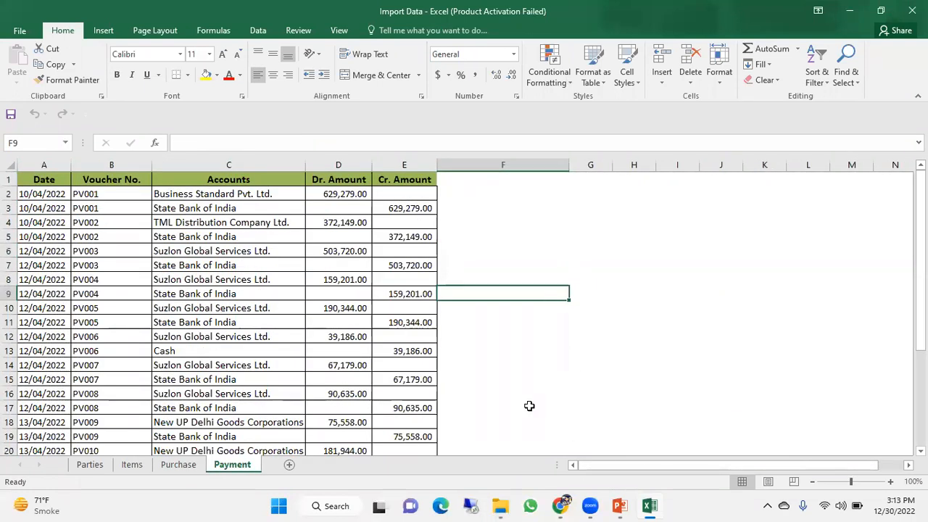
click(125, 265)
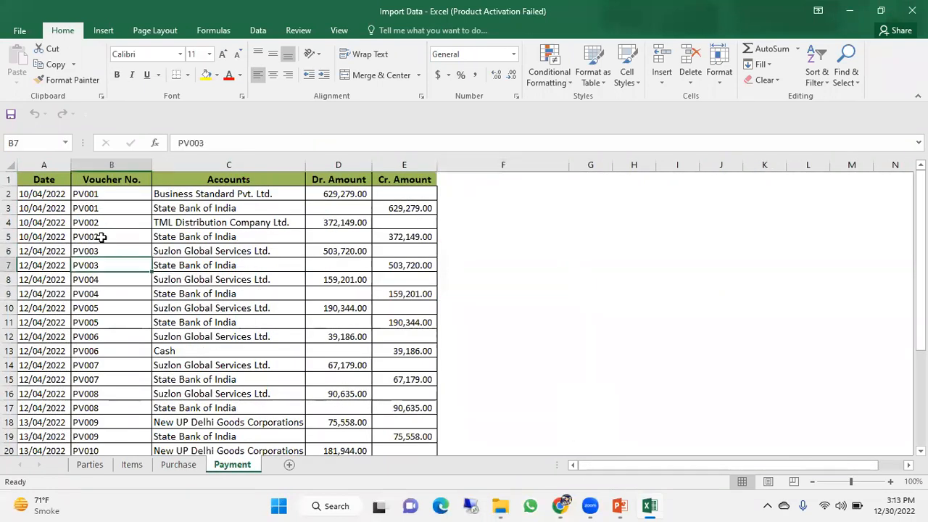
click(50, 164)
click(104, 165)
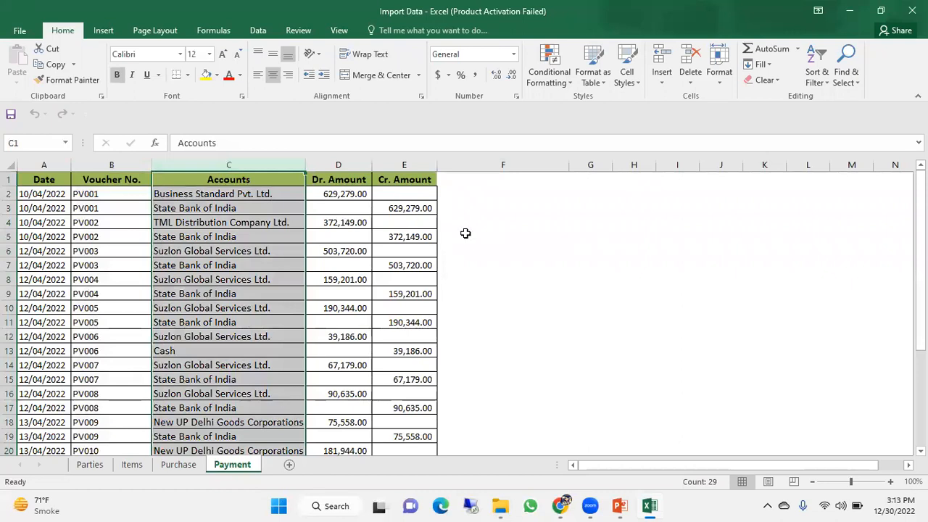
Examine and compare the Dr. Amount and Cr. Amount columns on the Payment sheet.
click(465, 233)
click(339, 165)
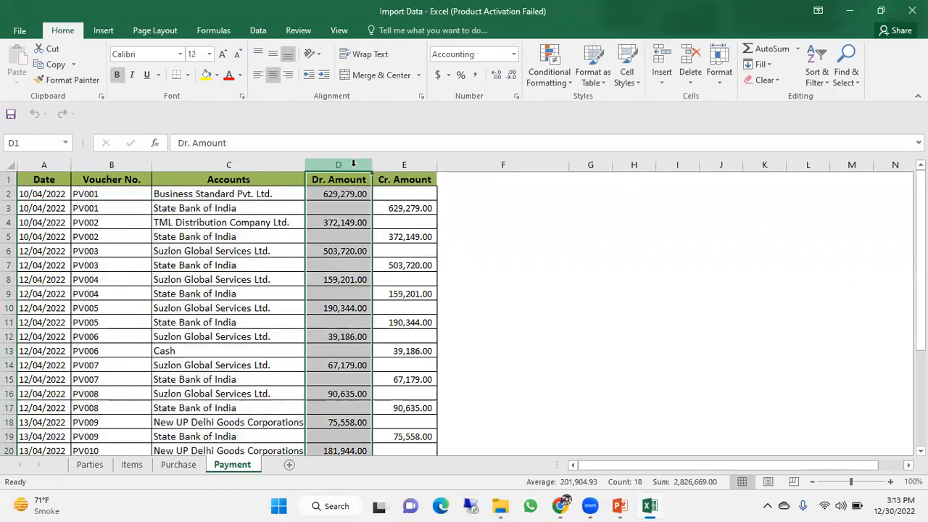
click(392, 164)
drag(353, 164, 405, 165)
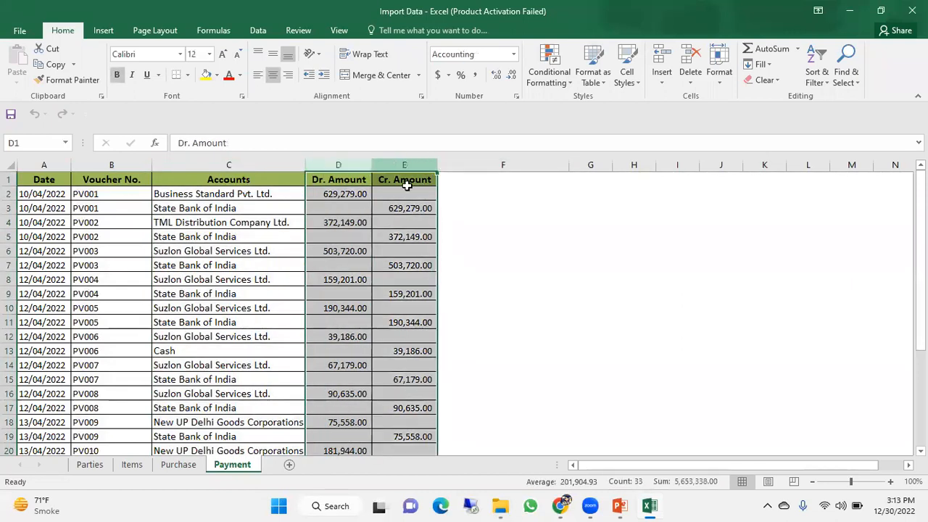
click(517, 220)
click(350, 163)
click(402, 163)
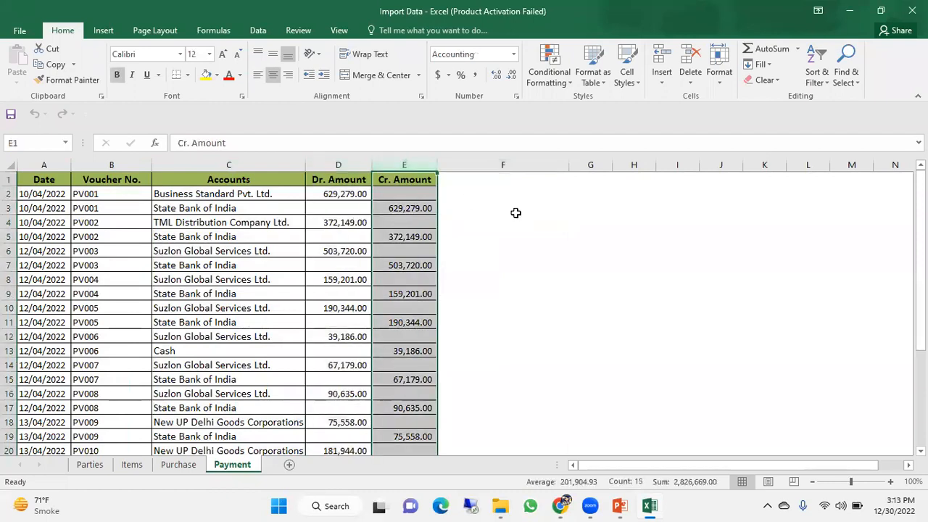
Look through the Purchase, Items and Parties sheets once more, ending on the Payment sheet.
click(180, 464)
click(133, 465)
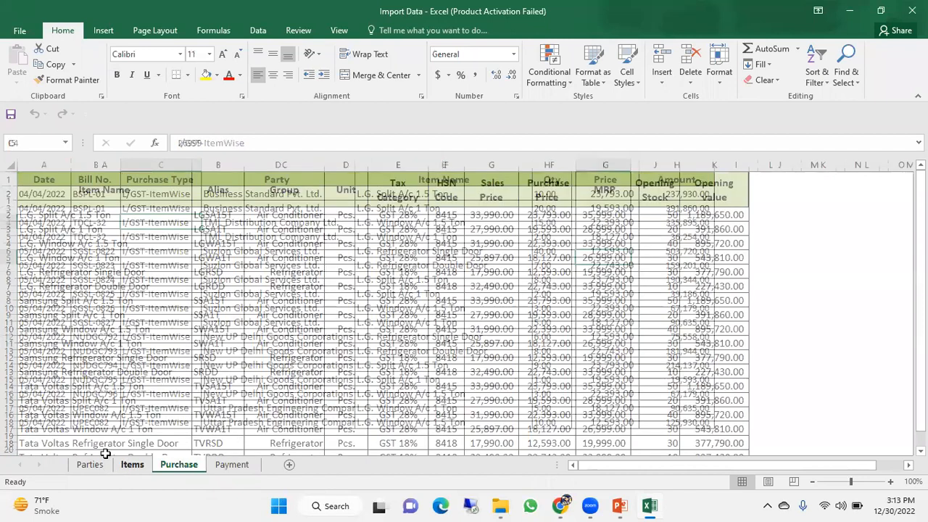
click(93, 465)
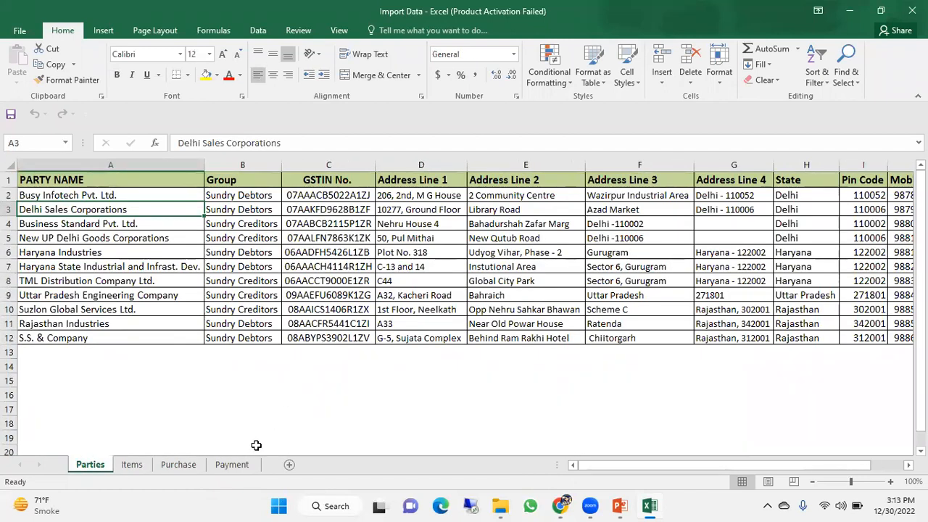
click(242, 465)
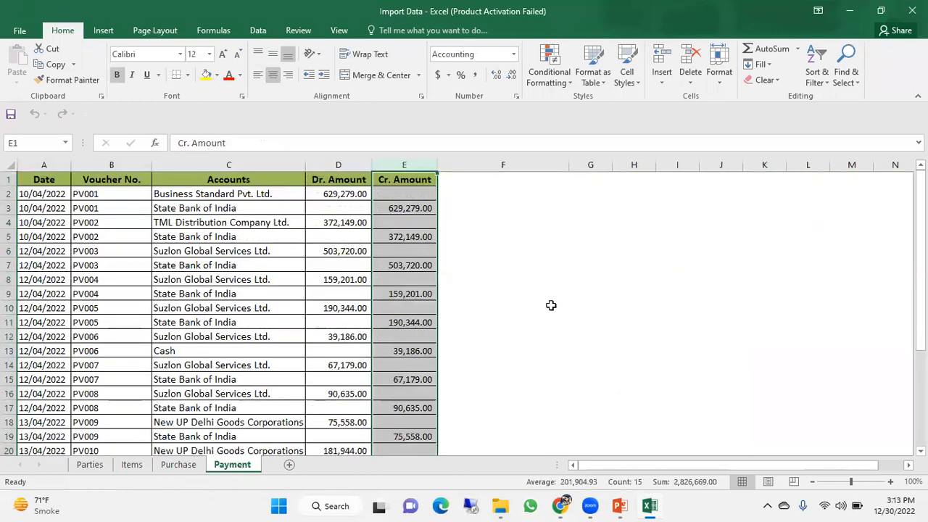
click(551, 275)
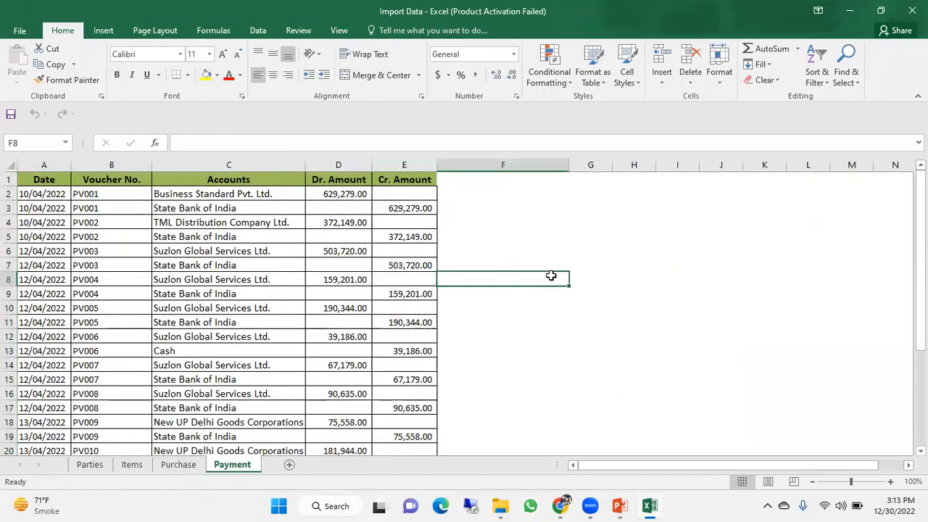
drag(549, 276, 546, 248)
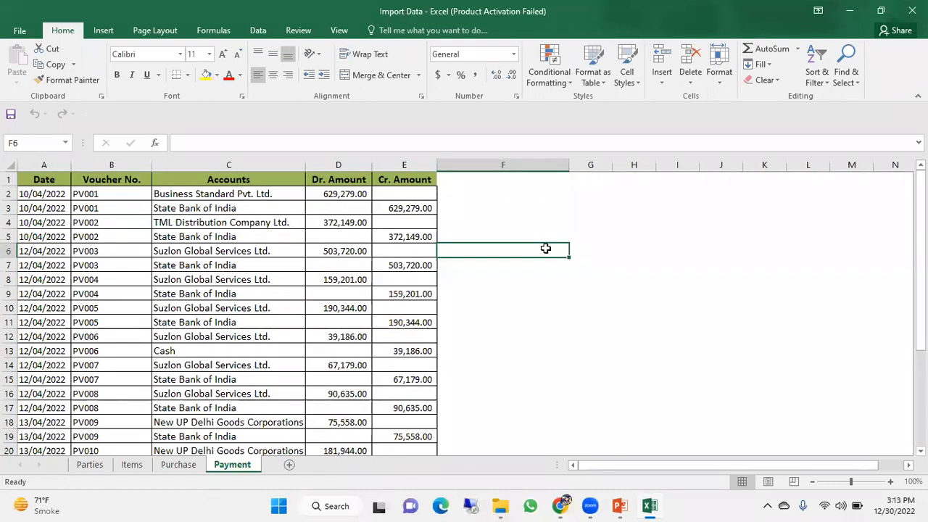
click(514, 234)
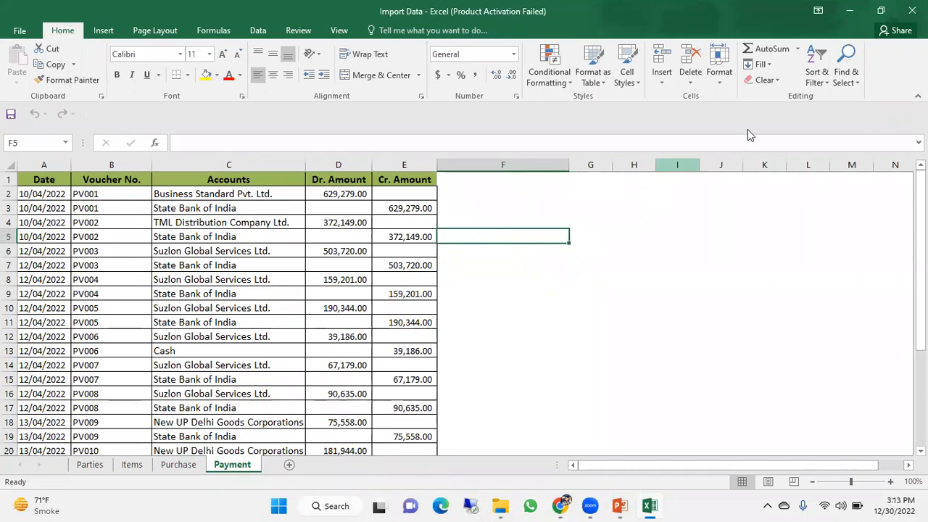
Switch from the workbook to Busy and open the company Import Data From MS EXCEL.
click(848, 11)
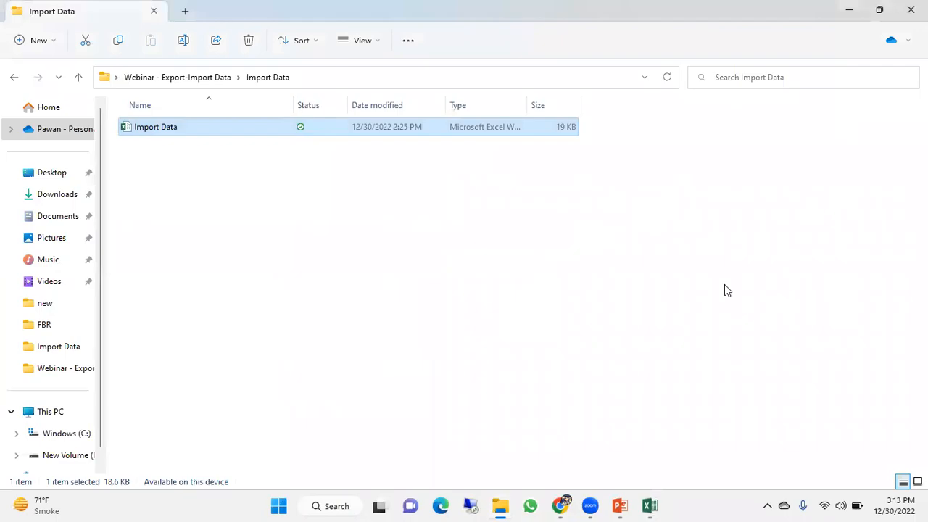
key(super+d)
click(880, 294)
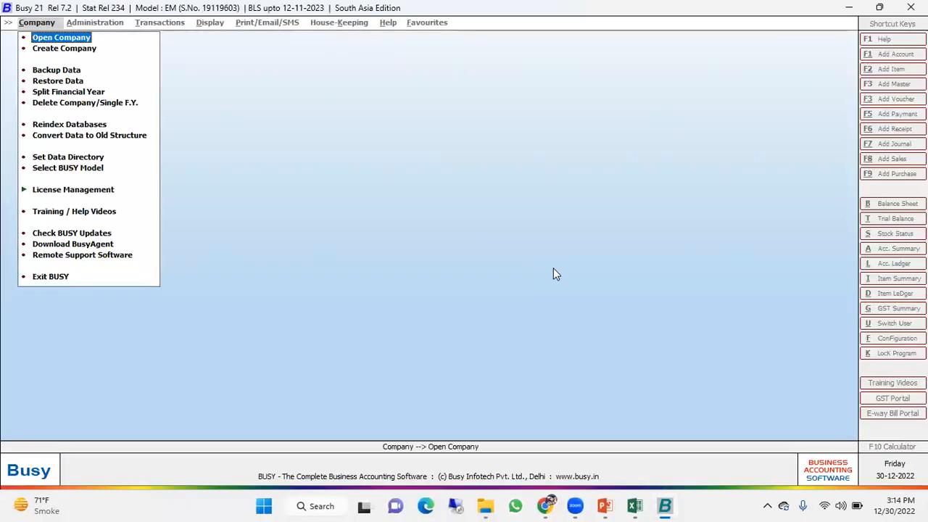
key(Return)
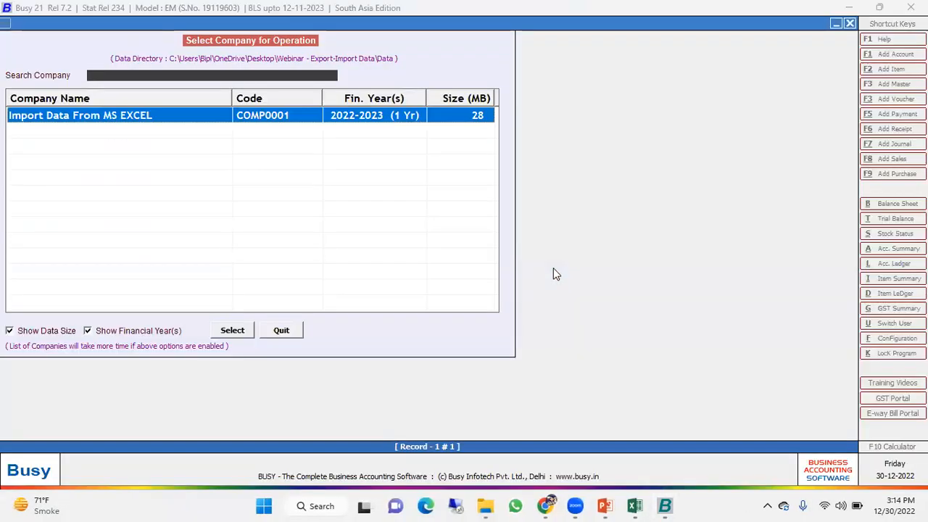
key(Return)
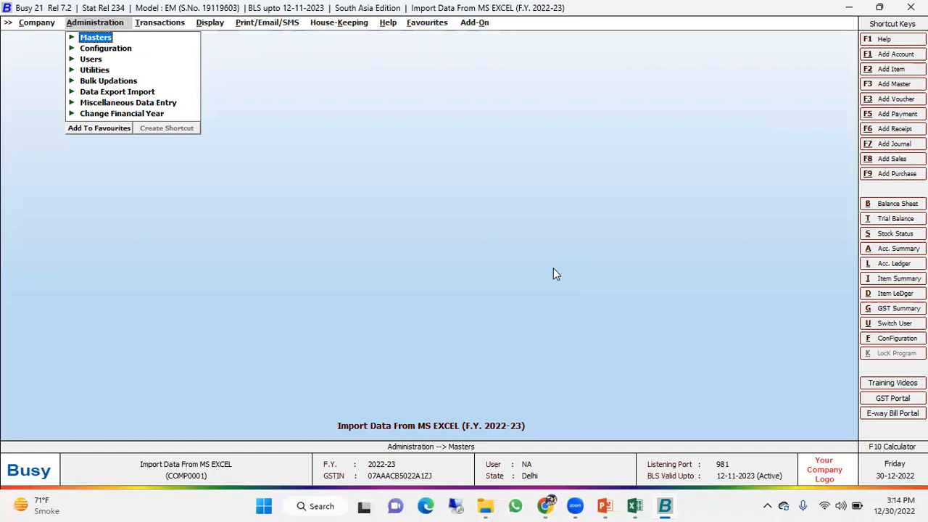
Open the Excel master import form for accounts from the Data Export Import functions.
key(Down)
key(Down)
key(Down)
key(Down)
key(Down)
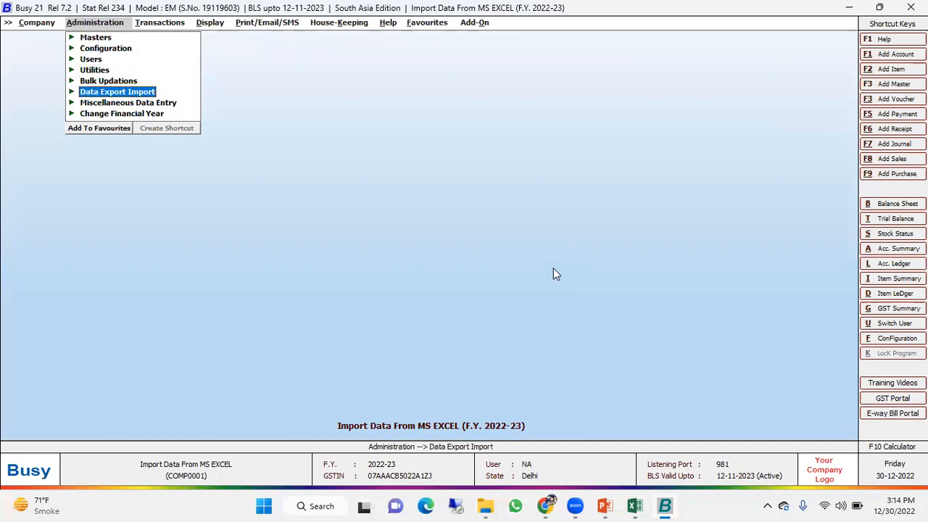
key(Return)
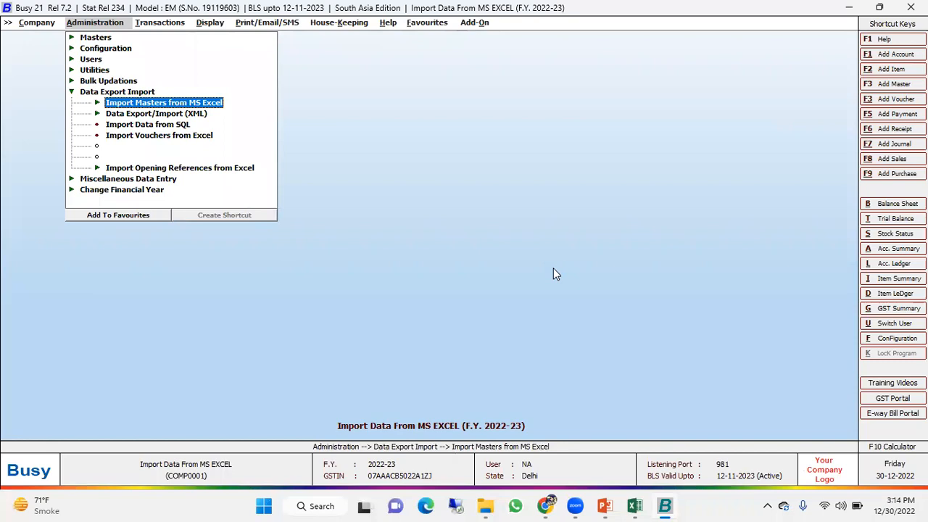
key(Return)
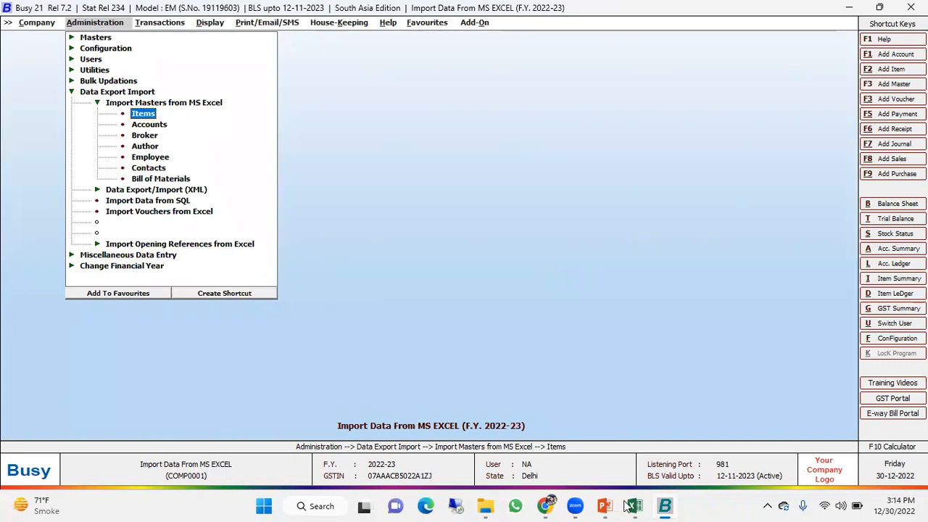
mouse_move(629, 505)
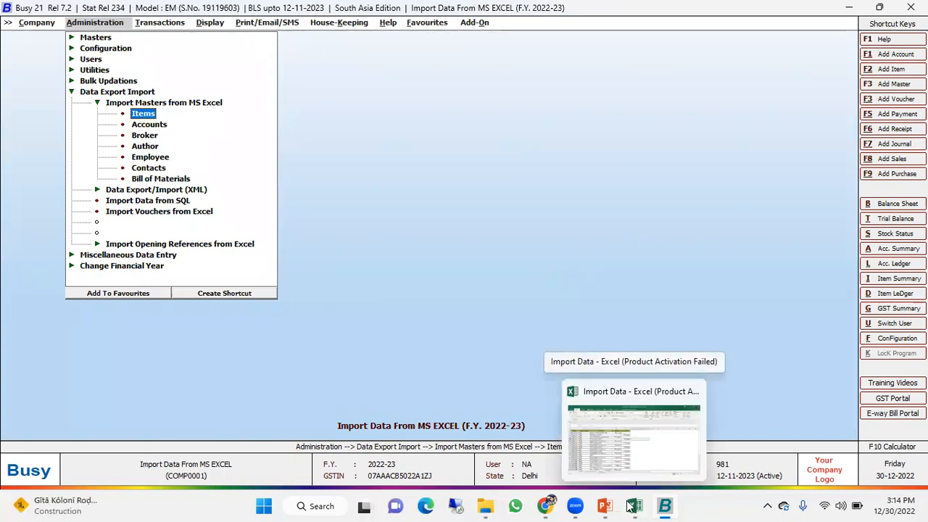
click(153, 125)
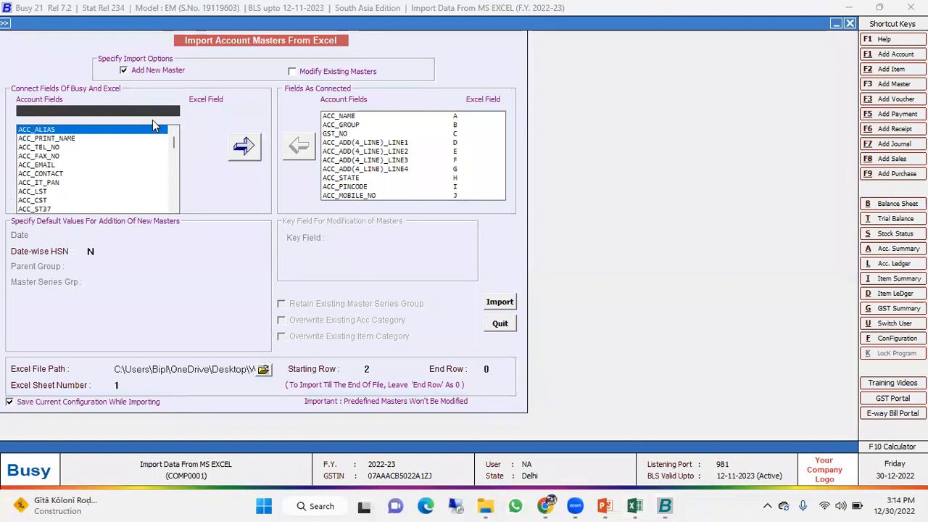
Switch to the Import Data workbook, examine the party name, group and GSTIN columns of the Parties sheet, and return to Busy.
click(635, 506)
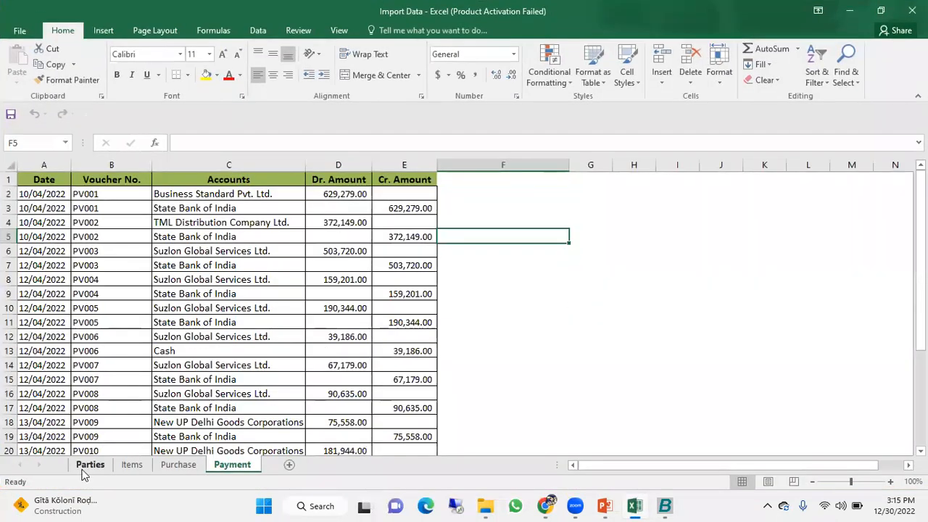
click(86, 466)
click(182, 324)
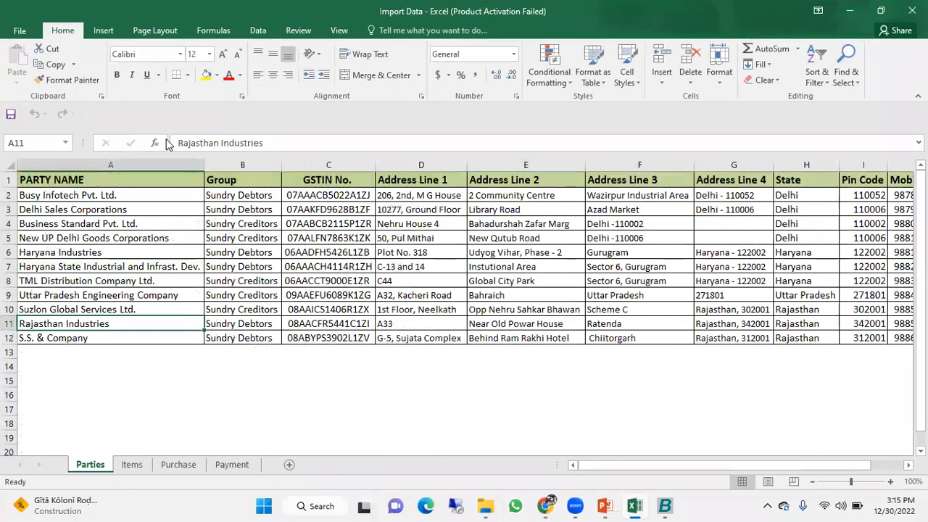
click(147, 165)
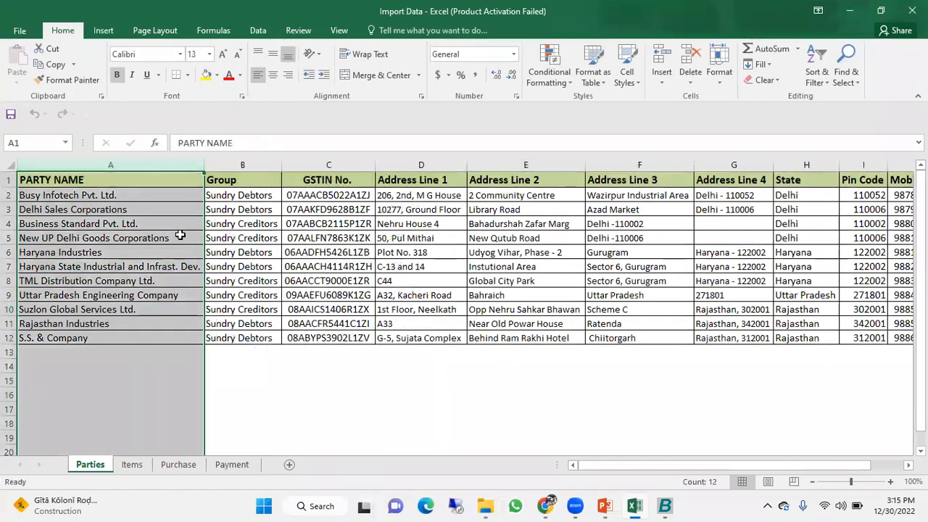
click(252, 159)
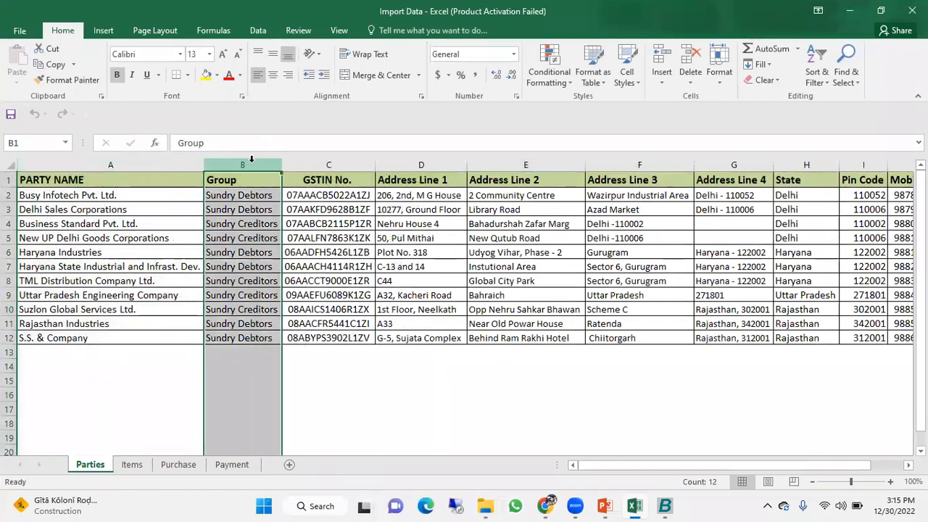
click(315, 159)
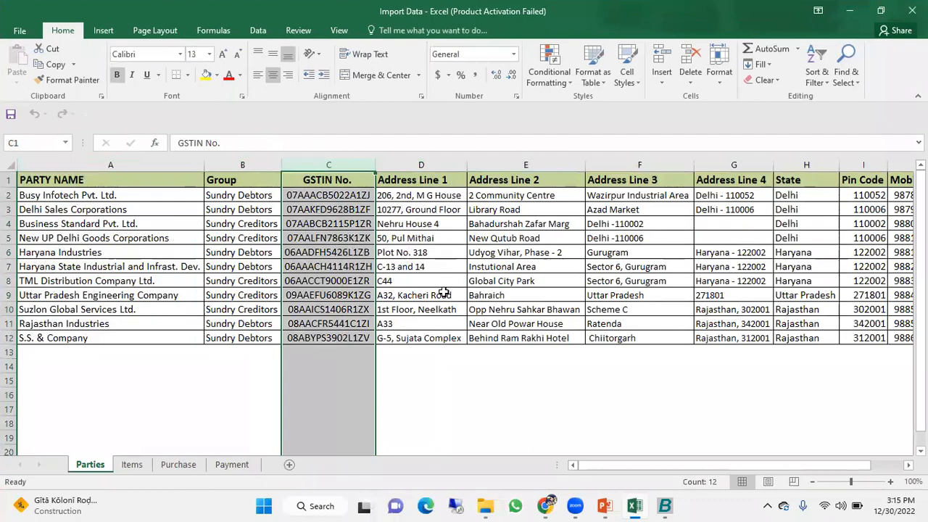
key(alt+Tab)
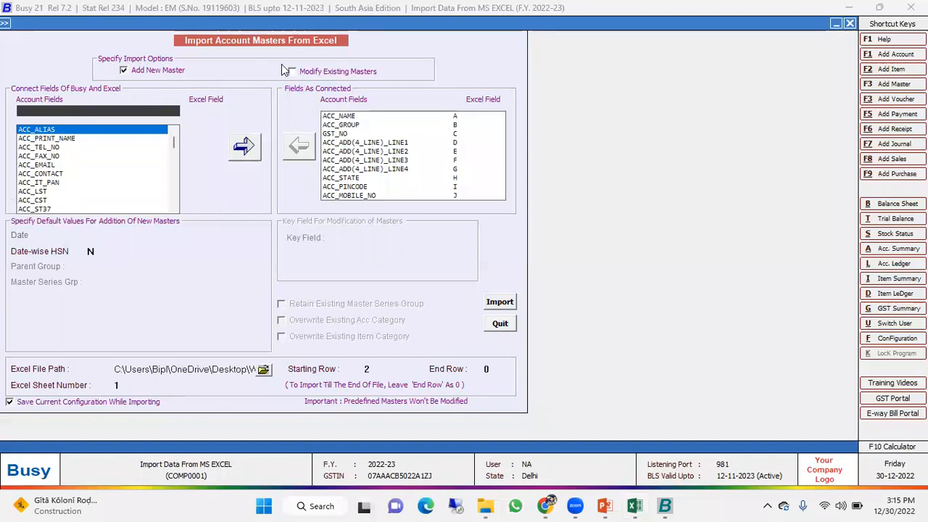
click(339, 73)
click(305, 70)
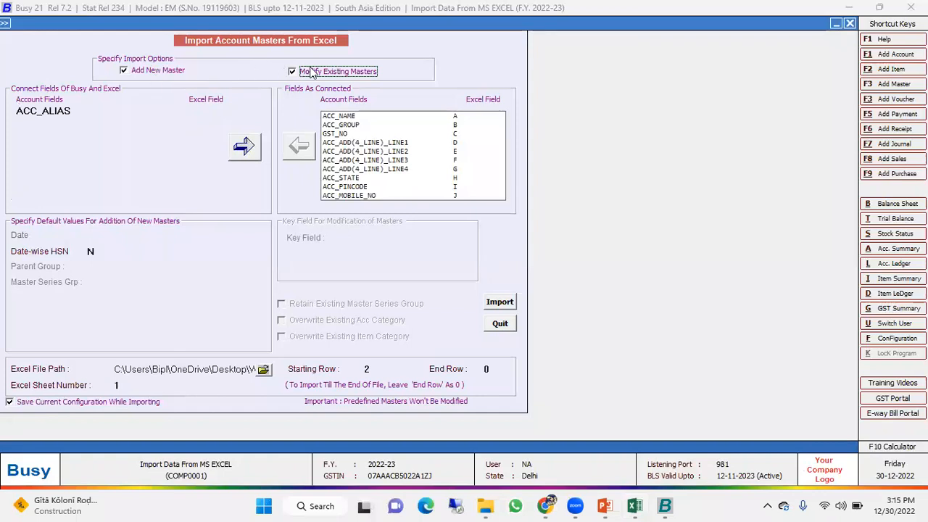
click(86, 108)
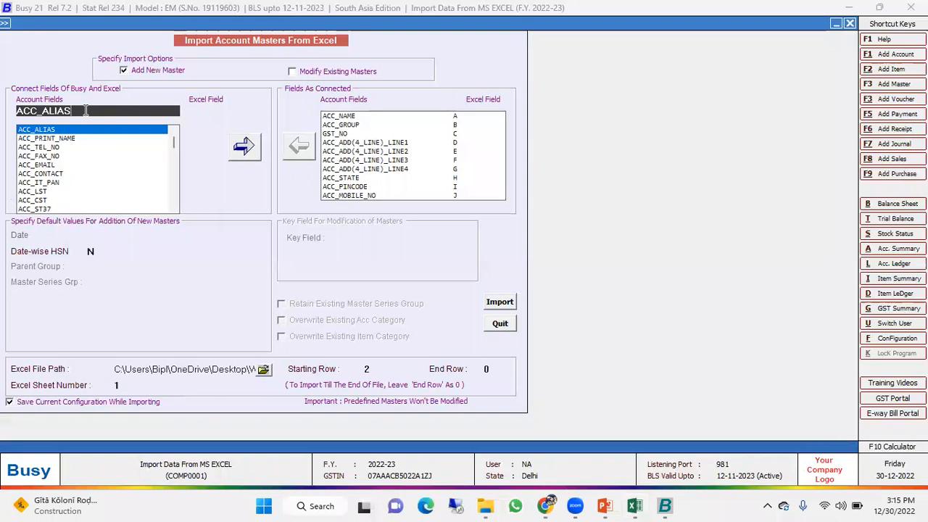
Remove all the existing connections between account fields and Excel columns, starting with ACC_NAME.
click(358, 123)
click(358, 117)
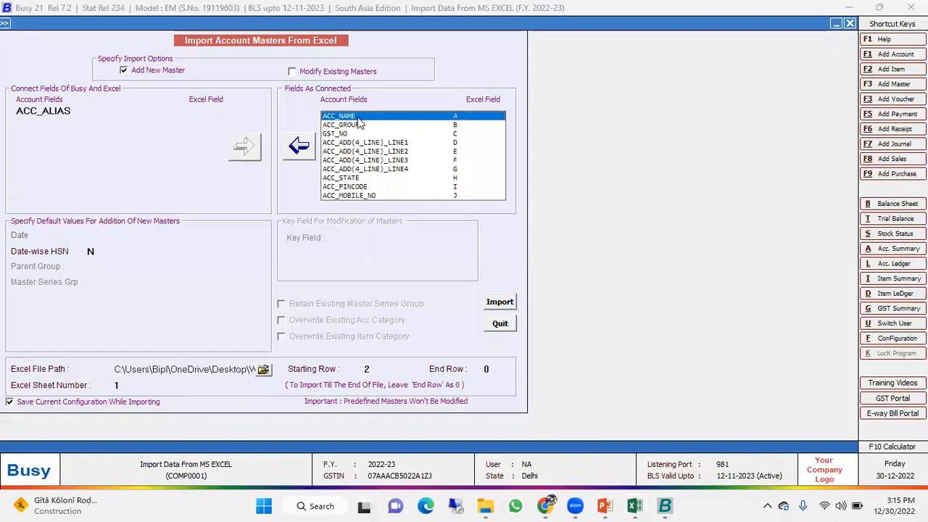
click(297, 148)
click(295, 151)
click(295, 151)
click(295, 150)
click(295, 151)
click(295, 151)
click(295, 150)
click(295, 151)
click(295, 151)
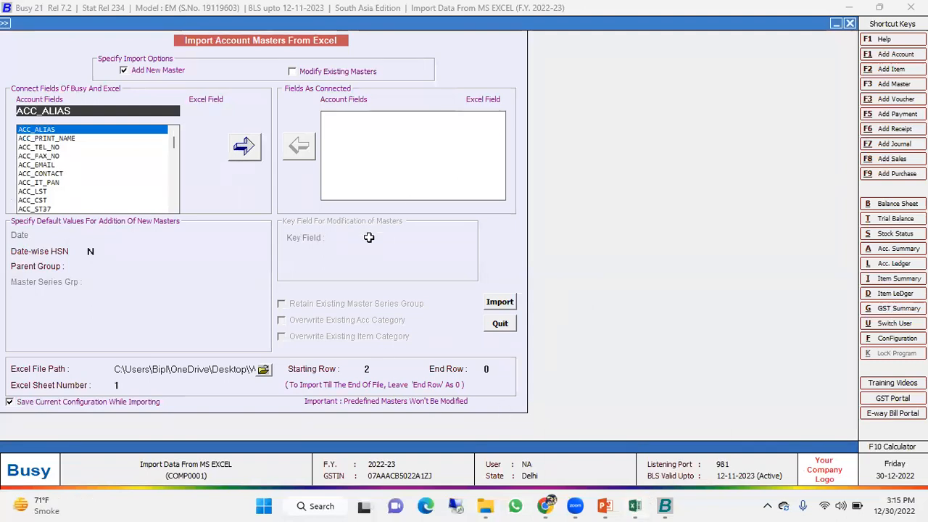
Check which column of the workbook's Parties sheet holds the party names, and return to the account import form in Busy.
key(alt+Tab)
click(133, 165)
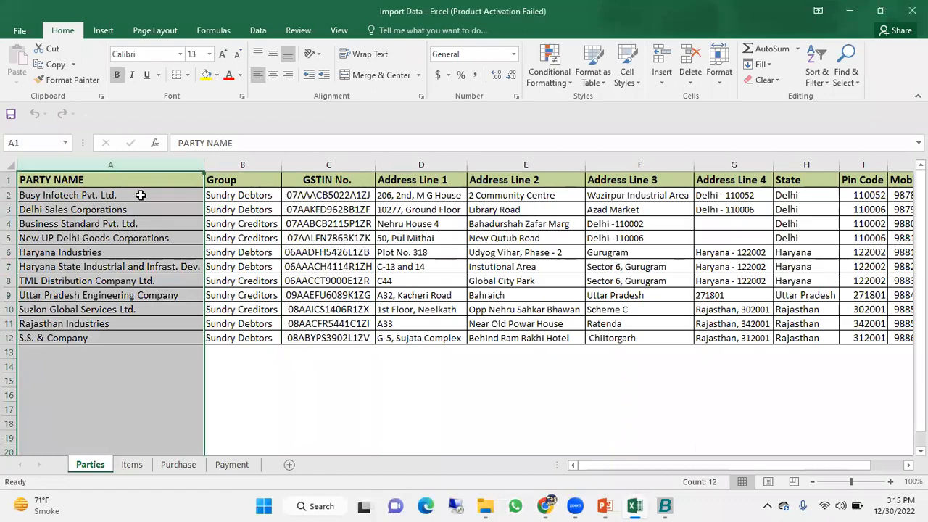
key(alt+Tab)
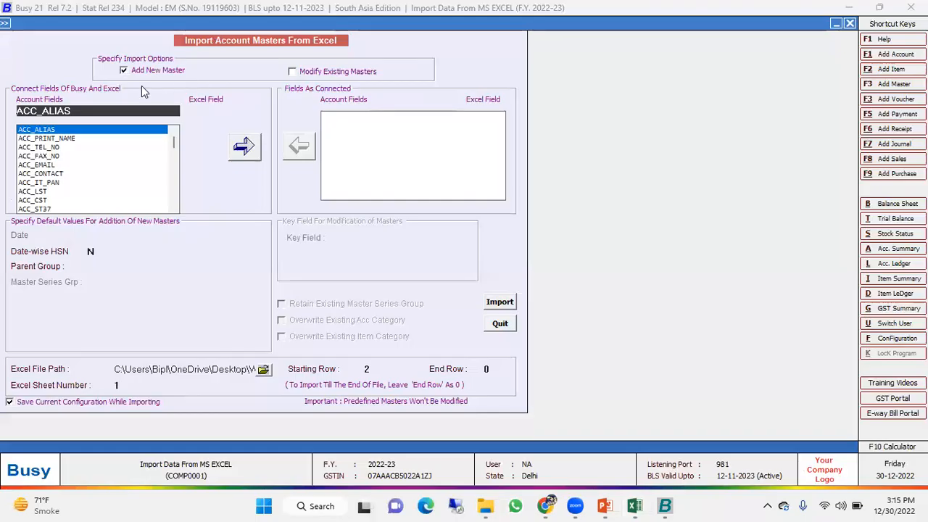
text(account)
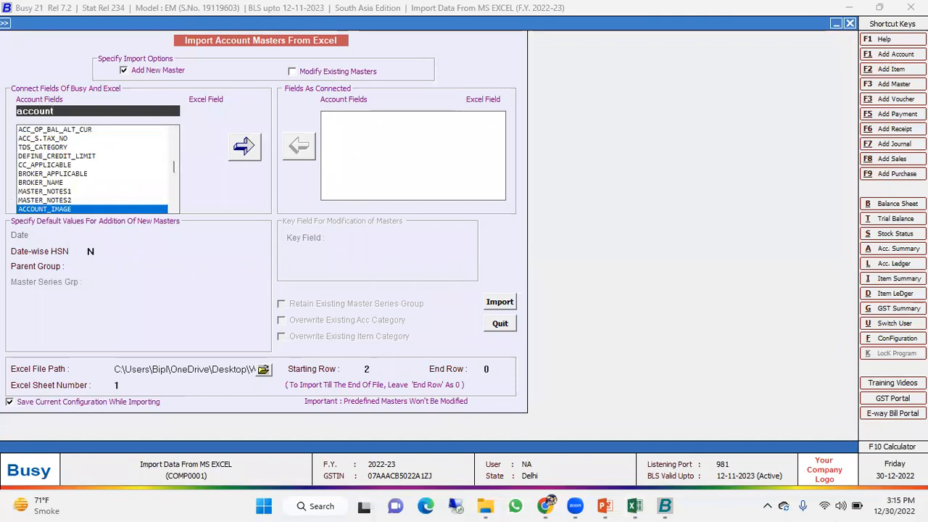
key(Down)
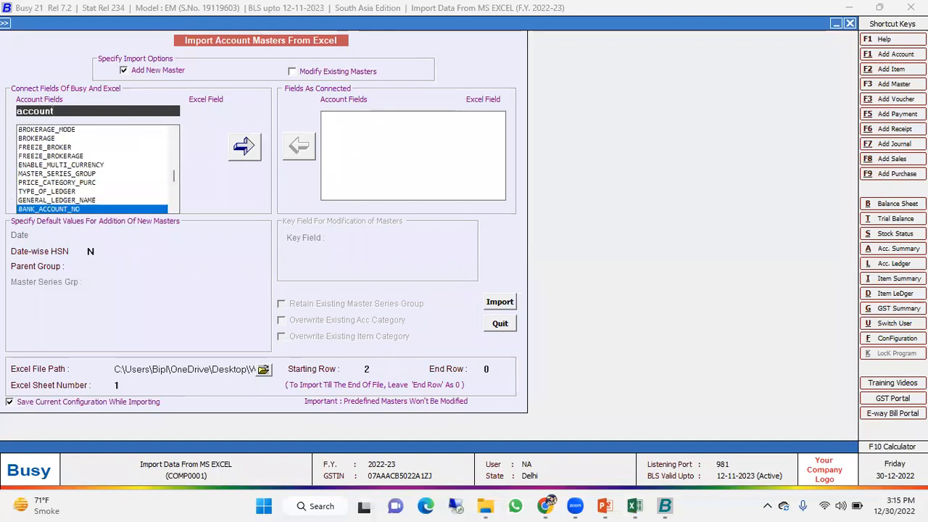
text(_)
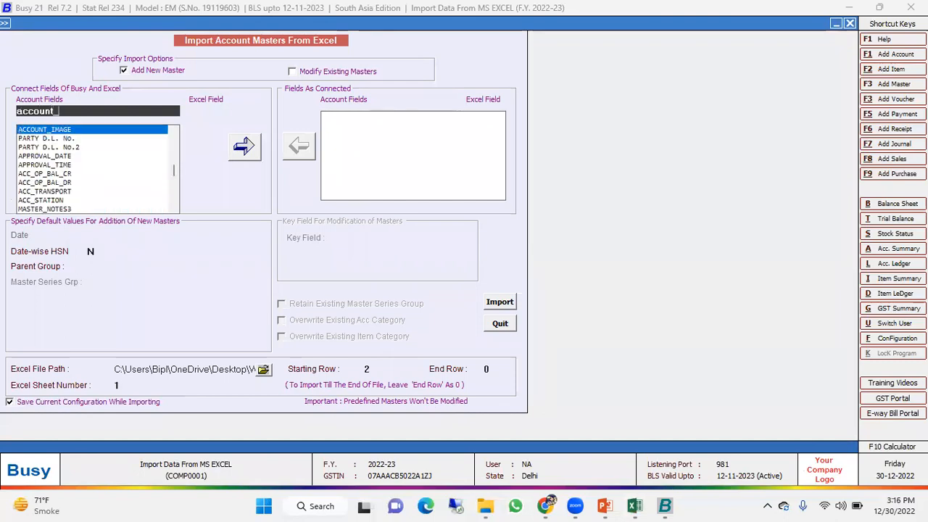
text(n)
key(BackSpace)
key(BackSpace)
key(BackSpace)
key(BackSpace)
key(BackSpace)
key(BackSpace)
key(BackSpace)
key(BackSpace)
key(BackSpace)
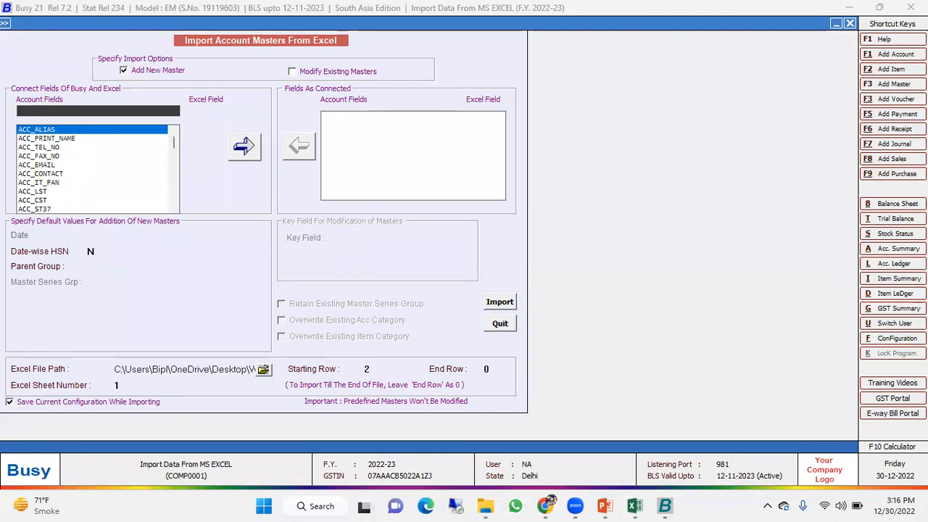
Connect the ACC_NAME account field to Excel column A, matching it to the party name column on the Parties sheet.
text(acc_name)
key(Return)
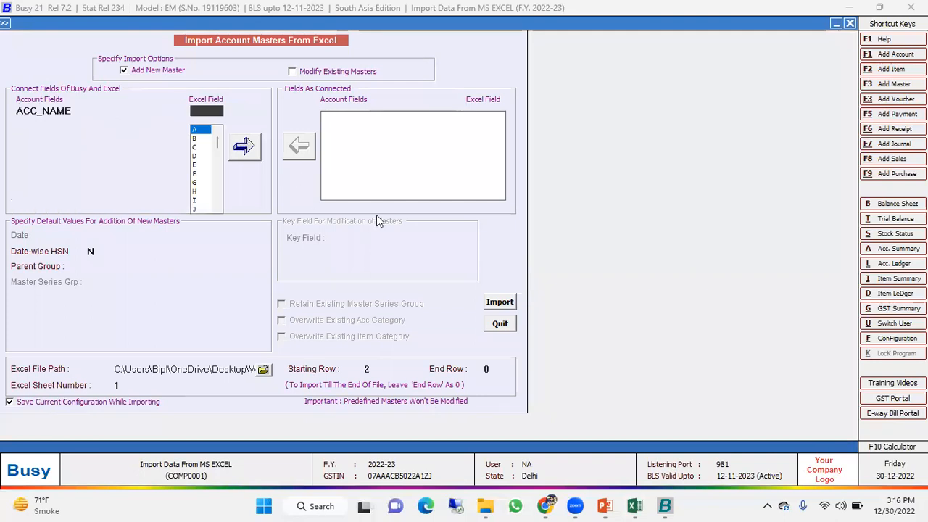
key(alt+Tab)
click(129, 163)
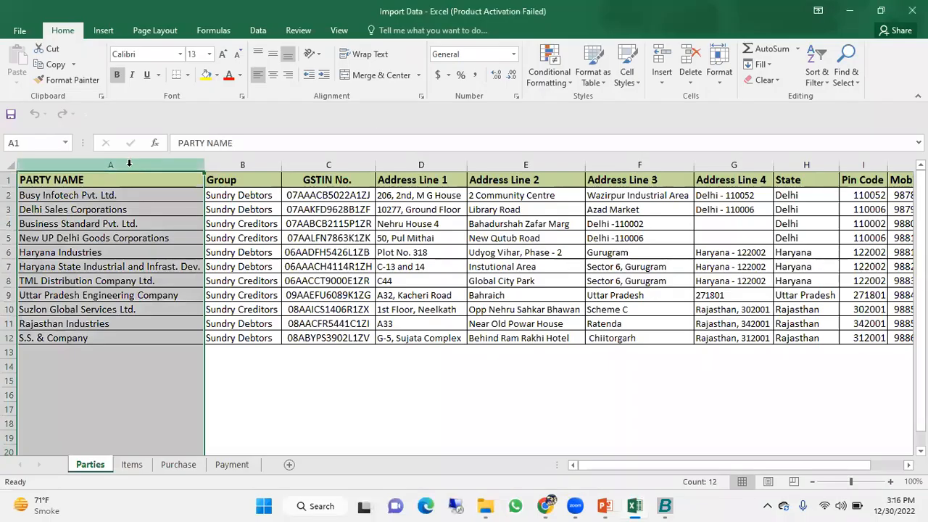
key(alt+Tab)
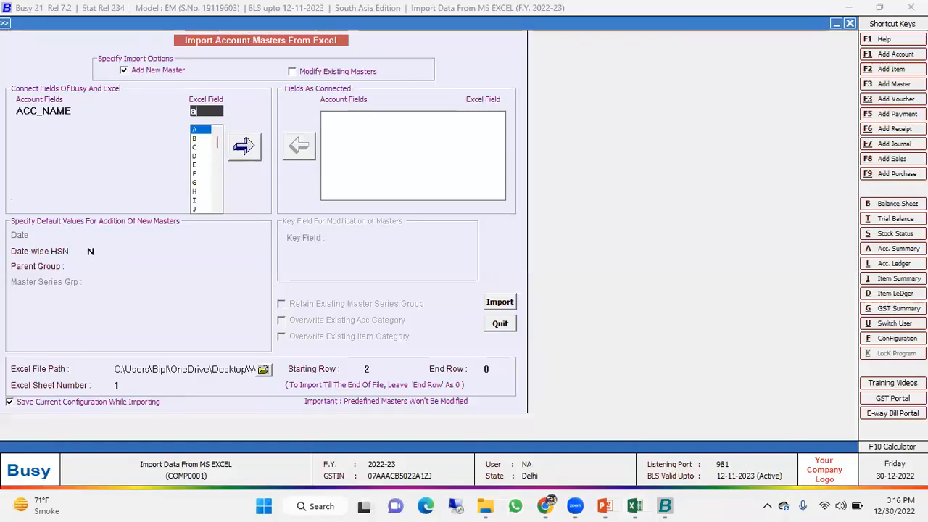
click(243, 146)
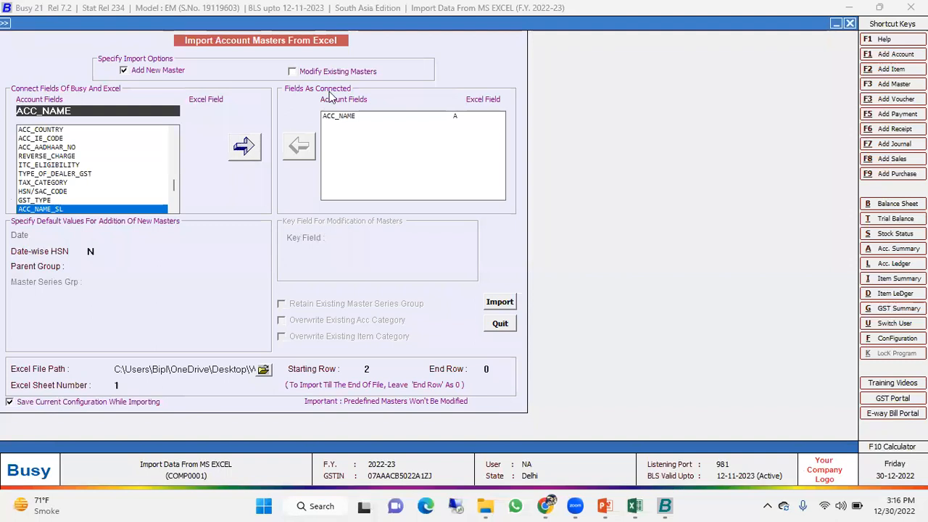
click(362, 116)
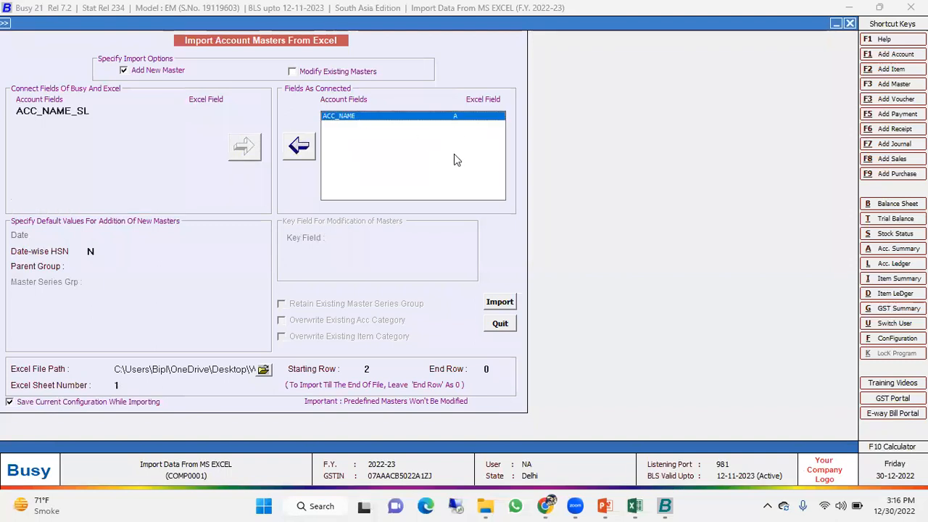
Look up the Group column on the workbook's Parties sheet and return to the account import form in Busy.
key(alt+Tab)
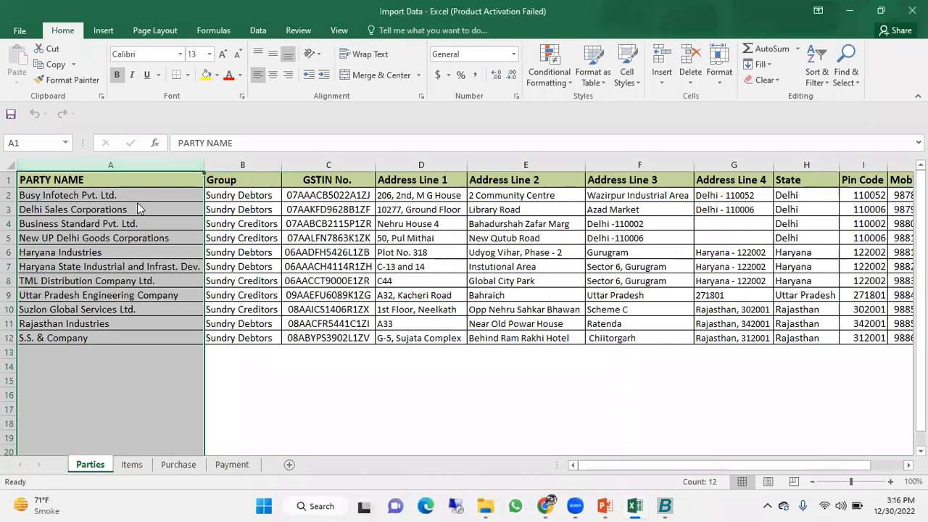
key(alt+Tab)
click(118, 111)
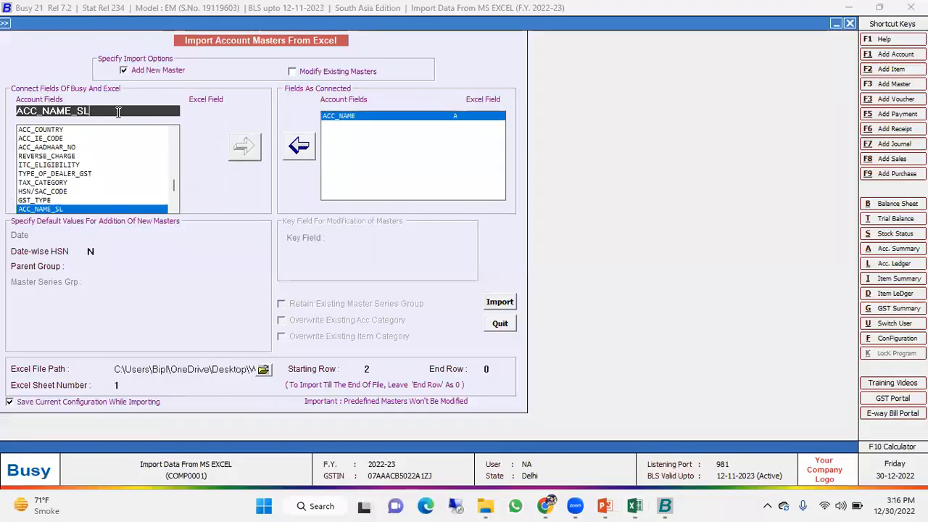
key(alt+Tab)
click(239, 164)
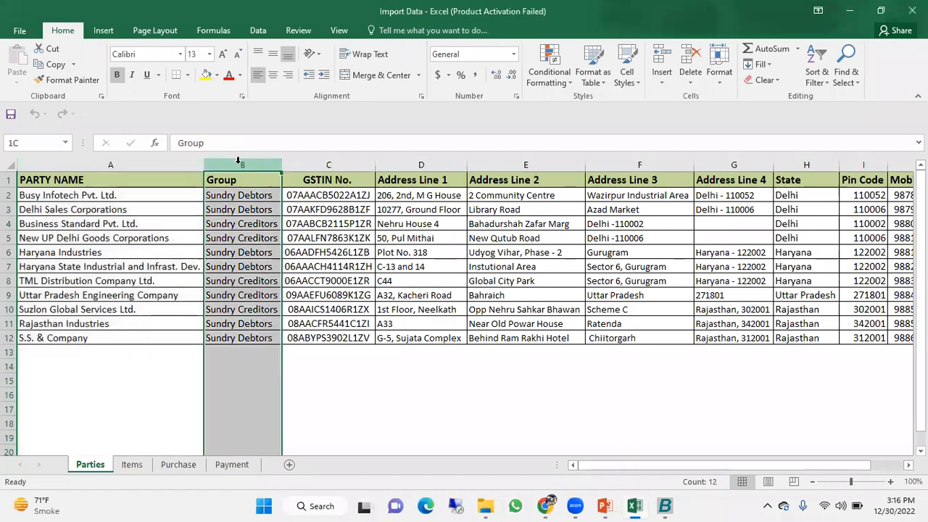
key(alt+Tab)
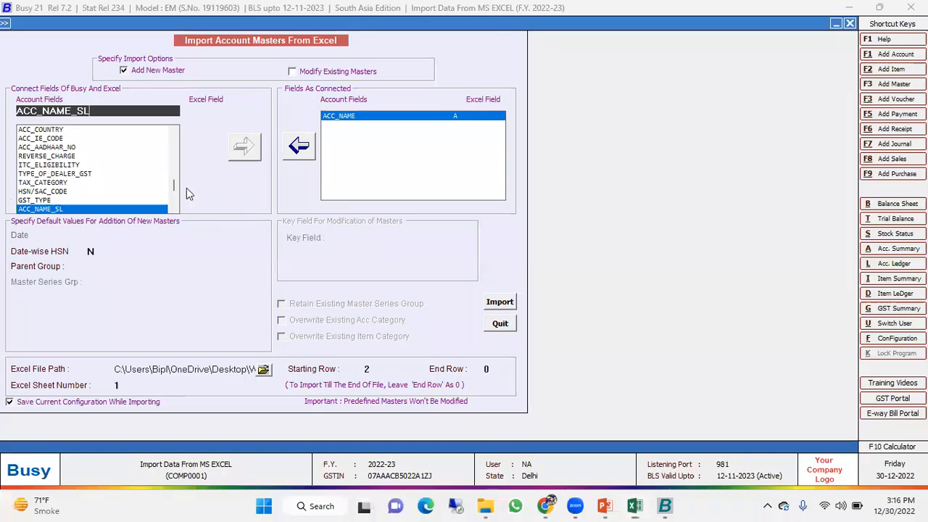
Connect the ACC_GROUP account field to Excel column B, matching it to the Group column on the Parties sheet.
key(BackSpace)
key(BackSpace)
key(BackSpace)
key(BackSpace)
key(BackSpace)
key(BackSpace)
key(BackSpace)
key(BackSpace)
key(BackSpace)
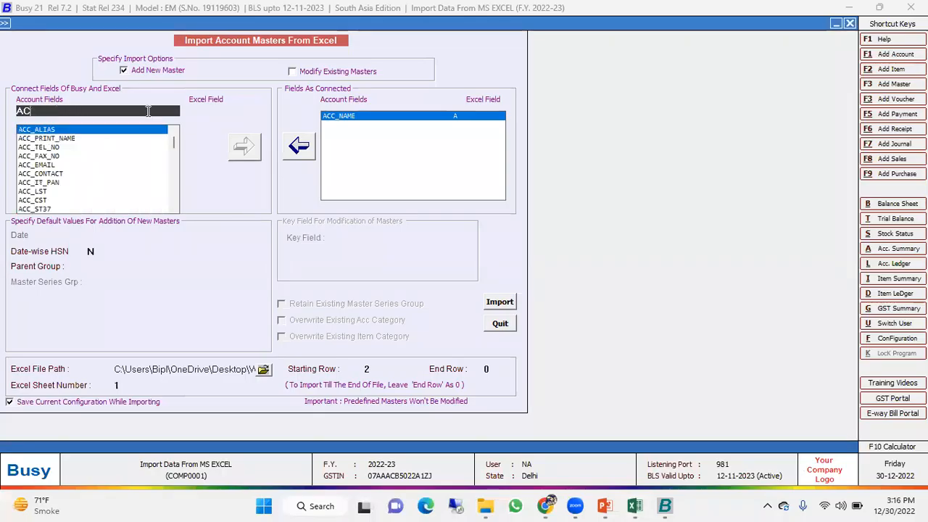
text(c_grou)
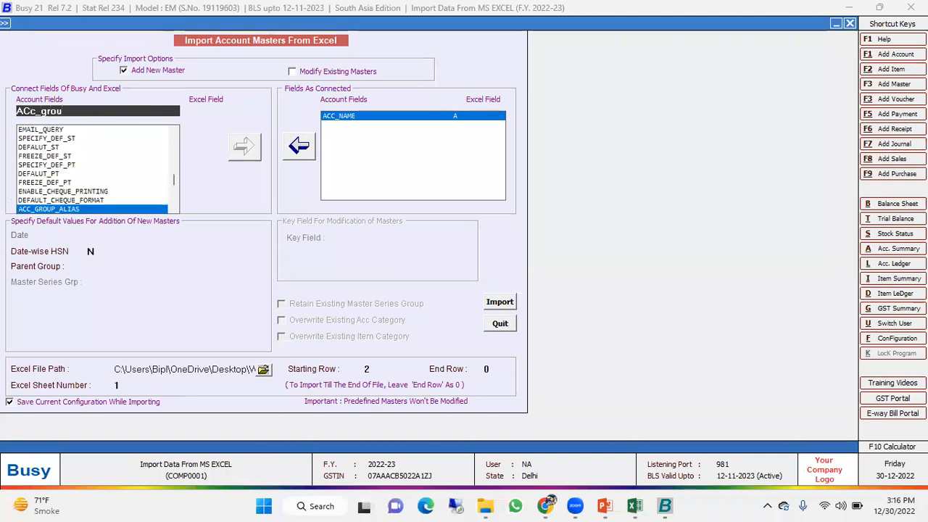
key(Return)
key(alt+Tab)
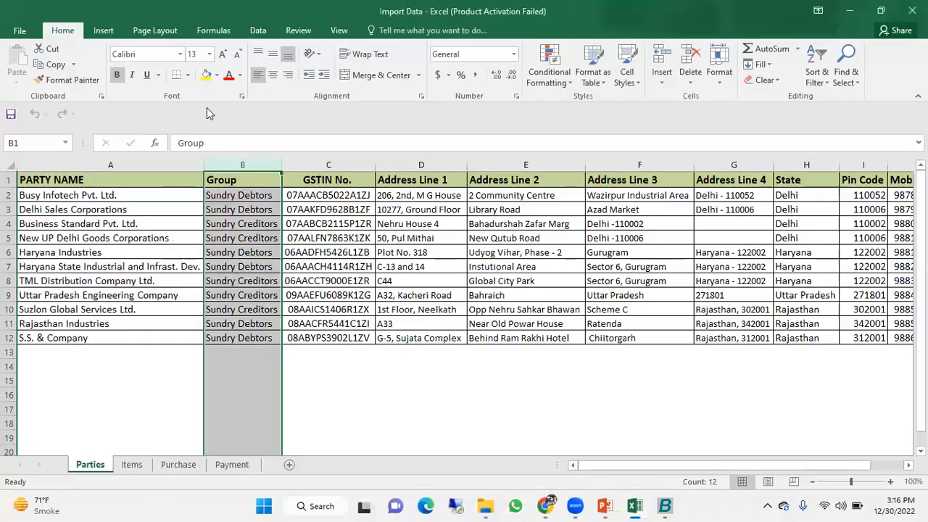
key(alt+Tab)
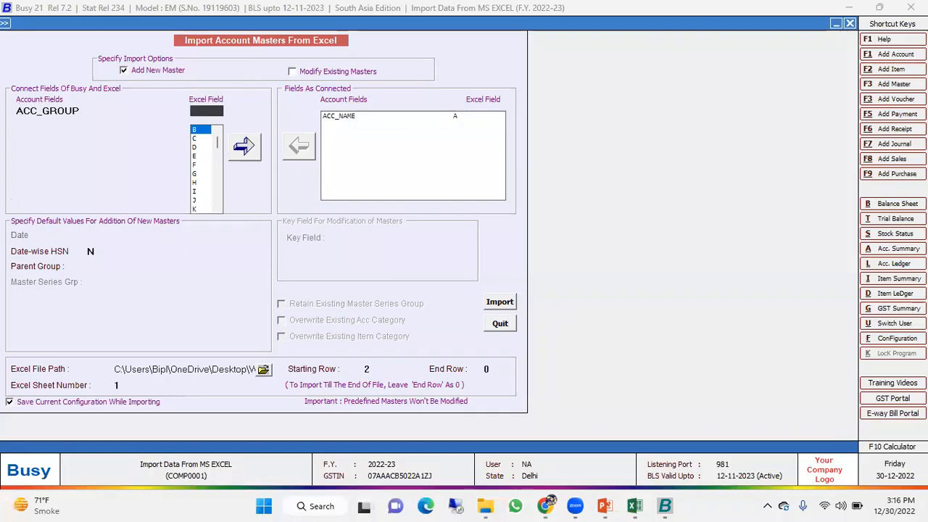
key(Return)
key(Return)
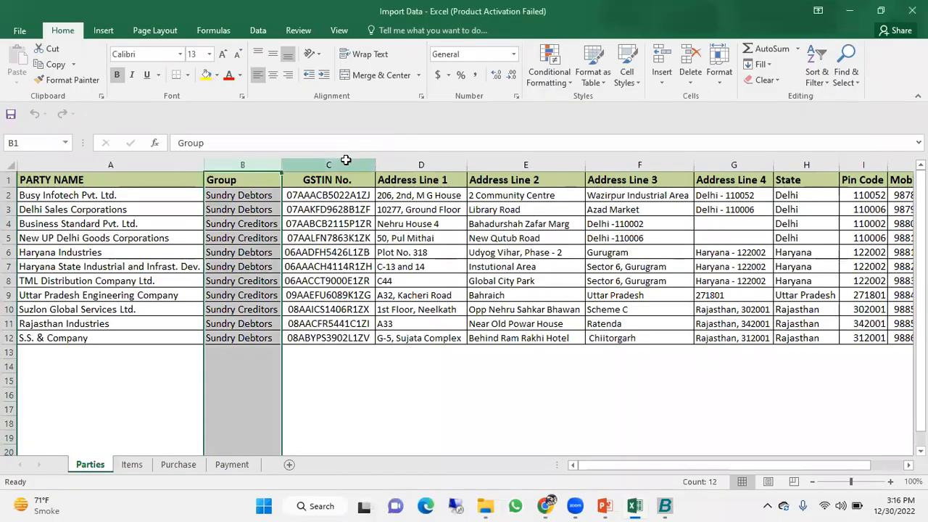
Check the GSTIN No. column on the Parties sheet and connect the GST_NO account field to Excel column C in Busy.
click(346, 158)
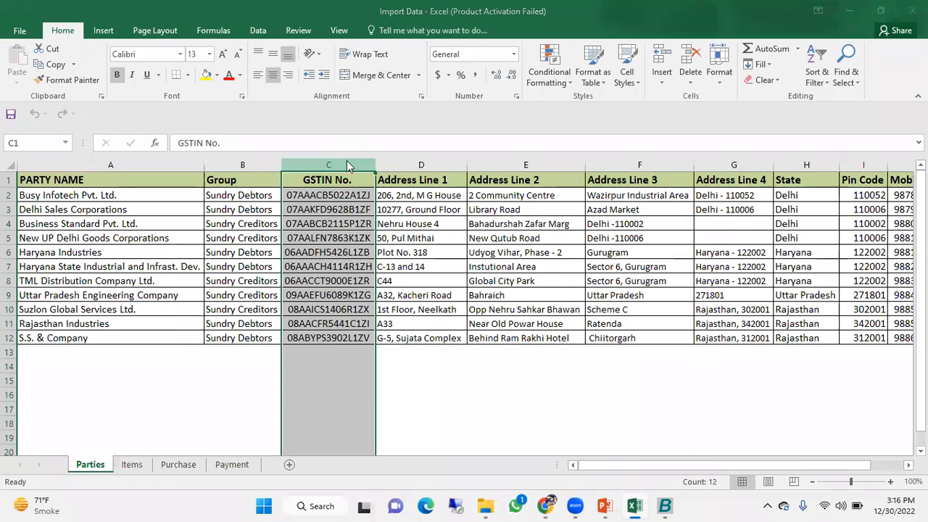
key(alt+Tab)
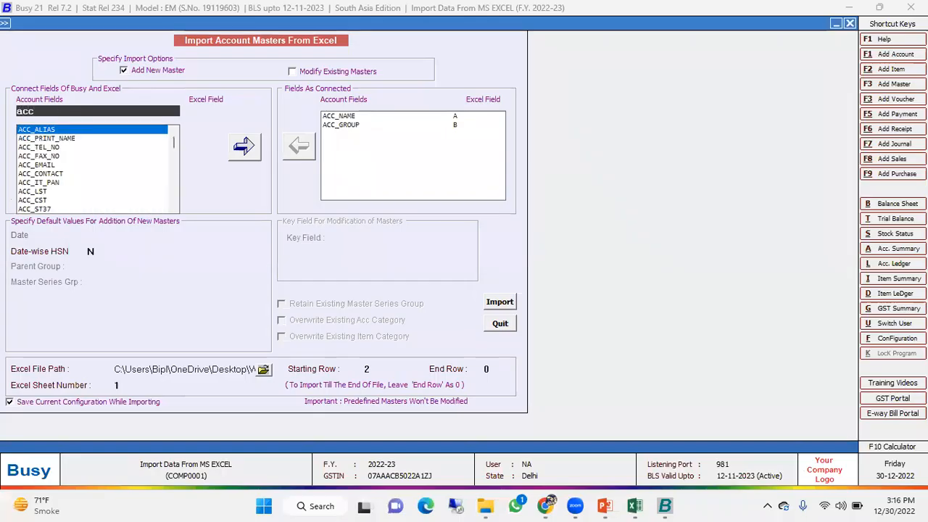
text(gst)
key(BackSpace)
text(t)
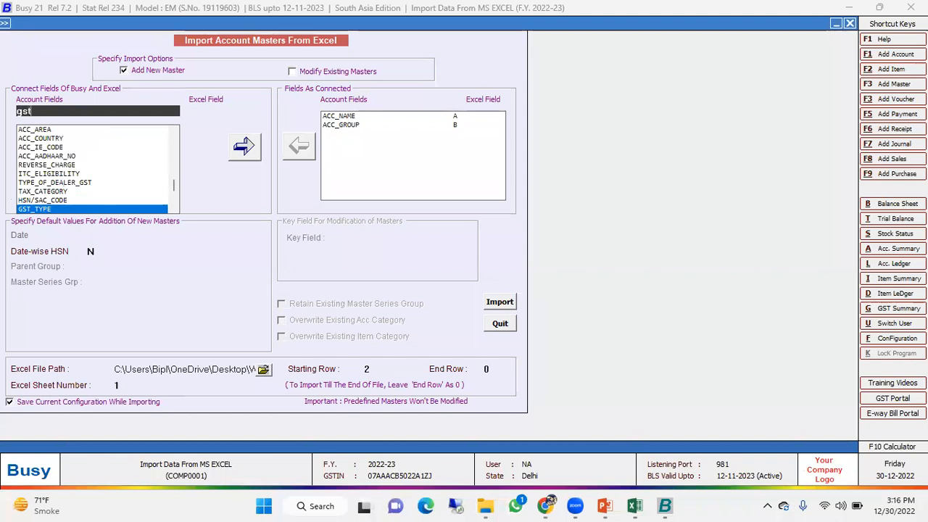
text(_no)
key(Return)
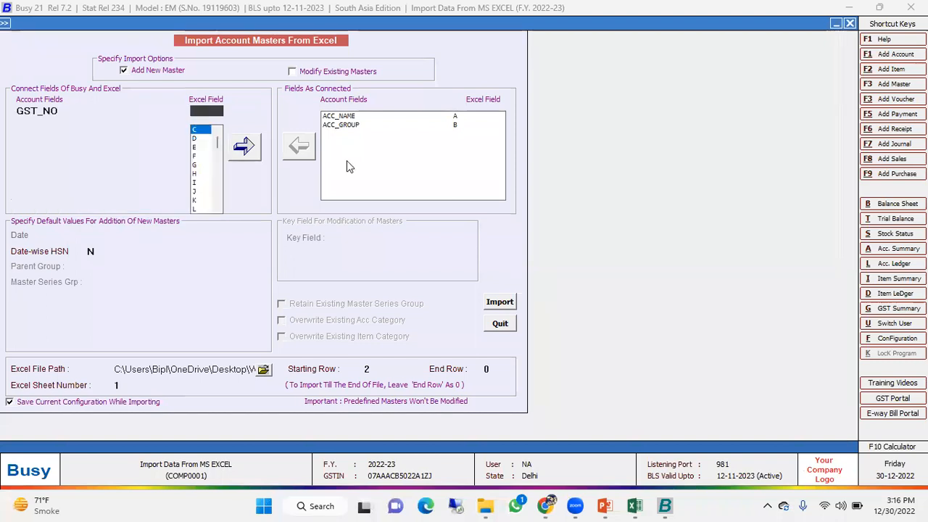
key(Return)
key(Return)
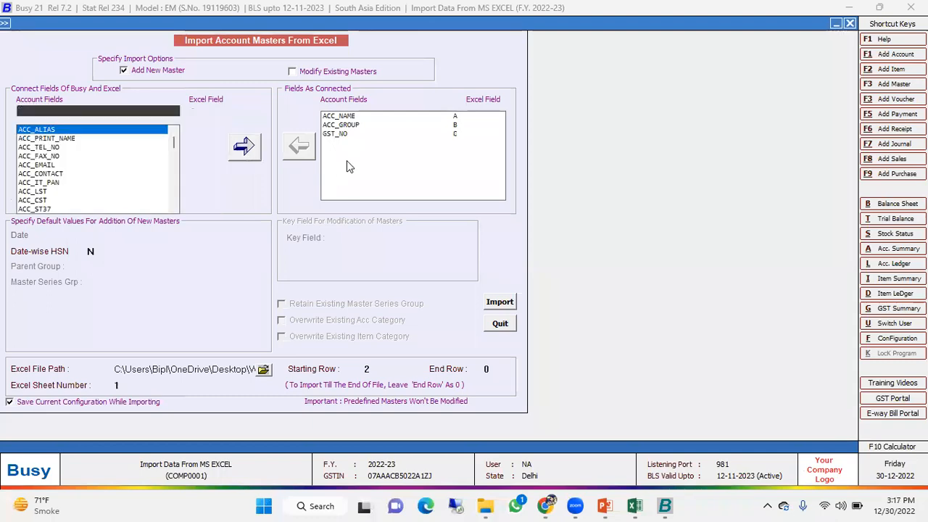
Look up the Address Line 1 column on the workbook's Parties sheet and return to the account import form in Busy.
key(alt+Tab)
click(422, 158)
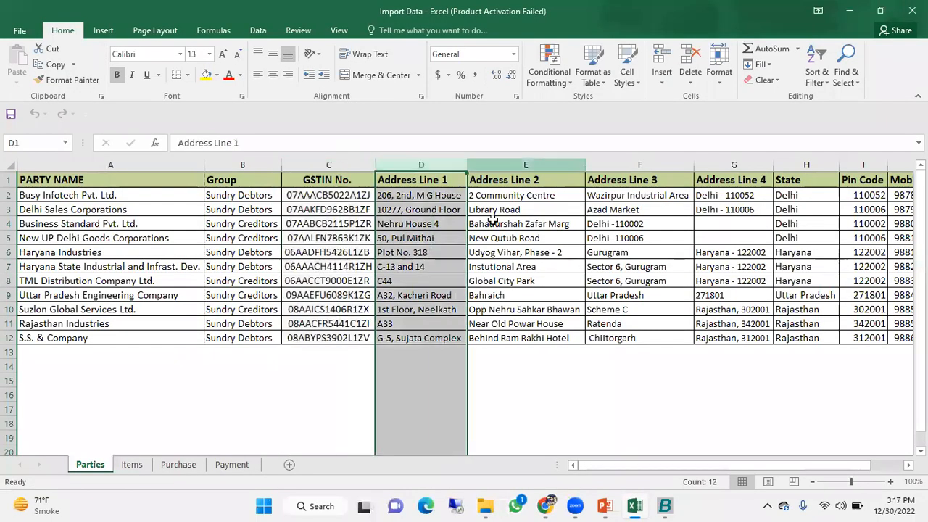
click(429, 207)
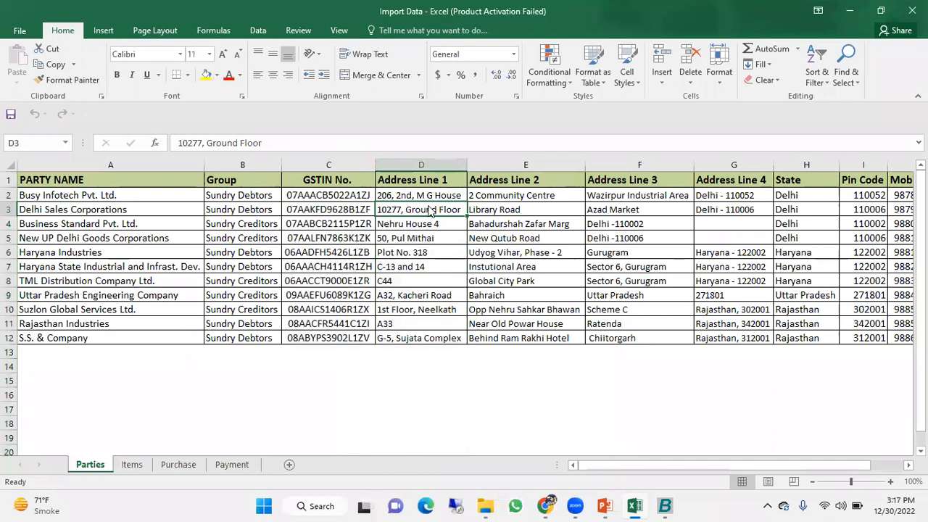
key(alt+Tab)
Find the ACC_ADD(4_LINE)_LINE1 account field and connect it to Excel column D.
text(add)
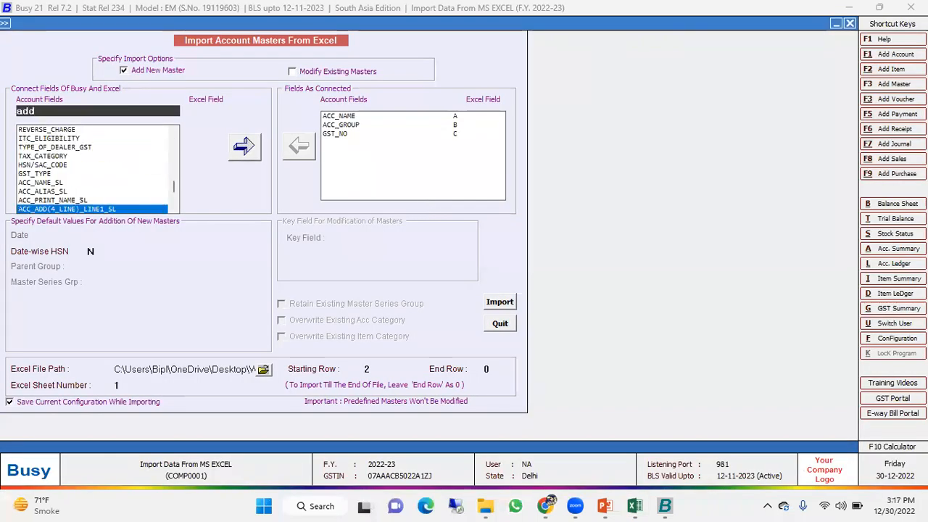
key(Down)
key(Down)
key(Down)
key(Down)
key(Down)
key(Down)
key(Up)
key(Up)
key(Return)
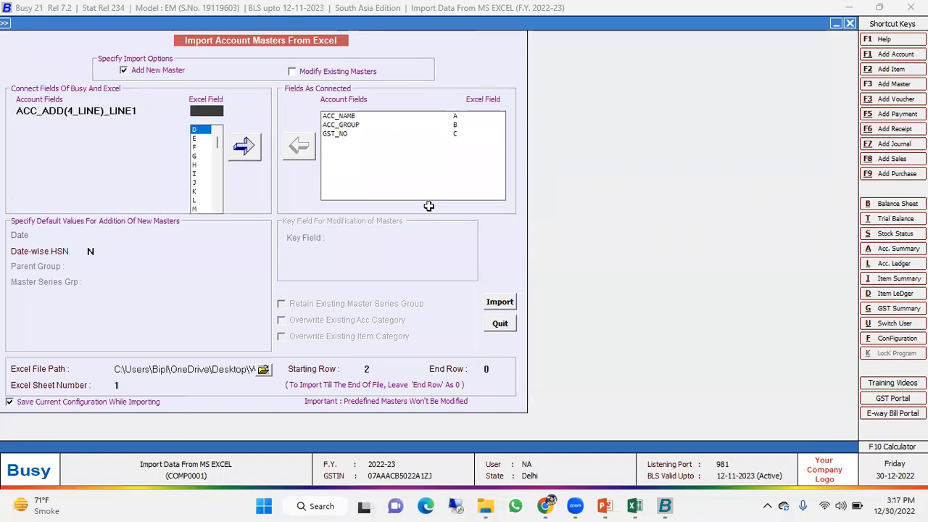
key(Return)
key(Return)
Check the Address Line 2 column on the Parties sheet and connect ACC_ADD(4_LINE)_LINE2 to Excel column E in Busy.
key(alt+Tab)
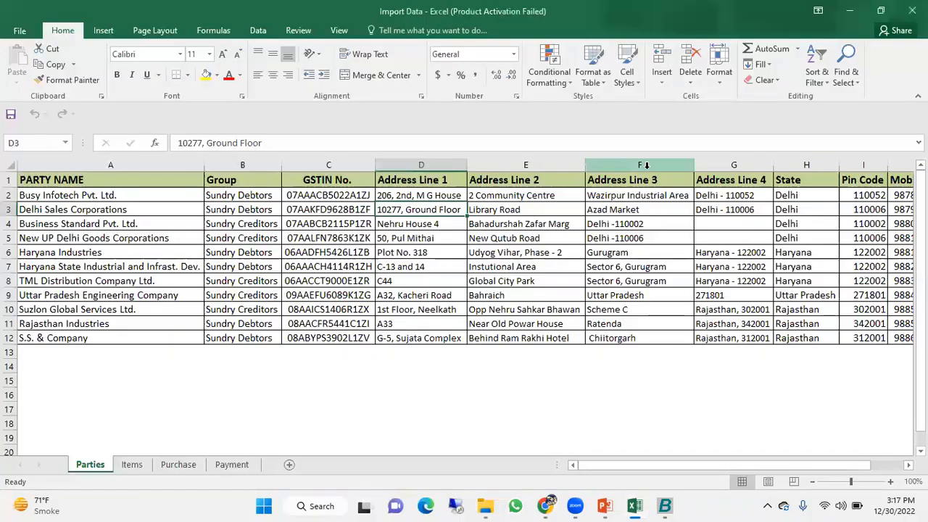
click(551, 166)
key(alt+Tab)
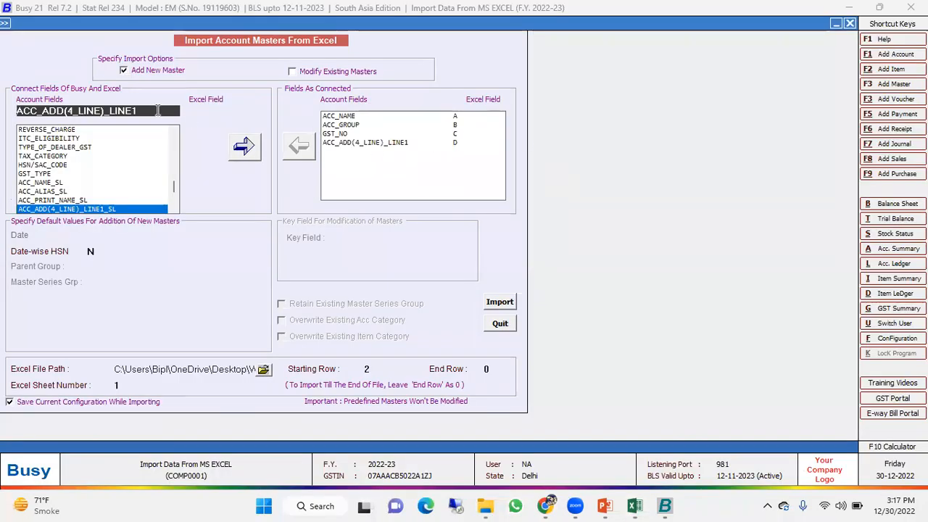
text(2_S)
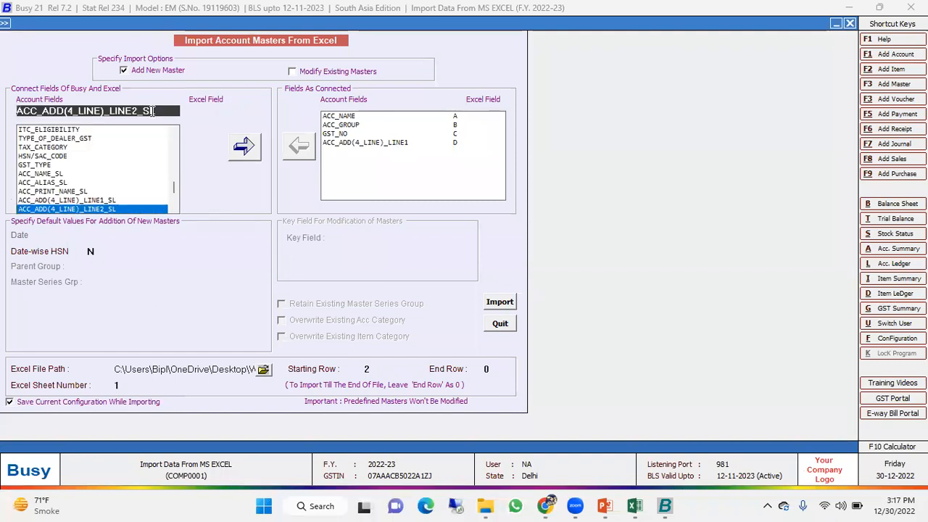
text(L)
key(Return)
text(E)
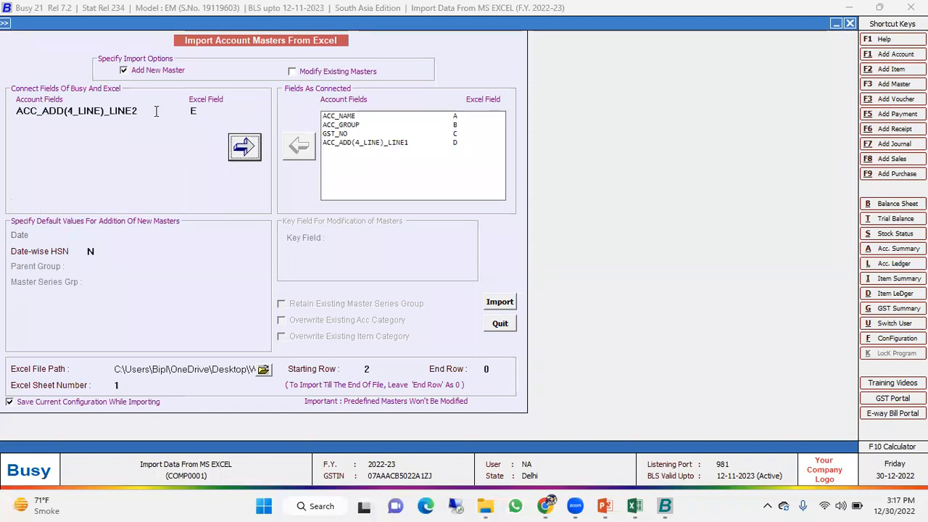
key(Return)
Check the Address Line 3 column on the Parties sheet and connect ACC_ADD(4_LINE)_LINE3 to Excel column F in Busy.
key(alt+Tab)
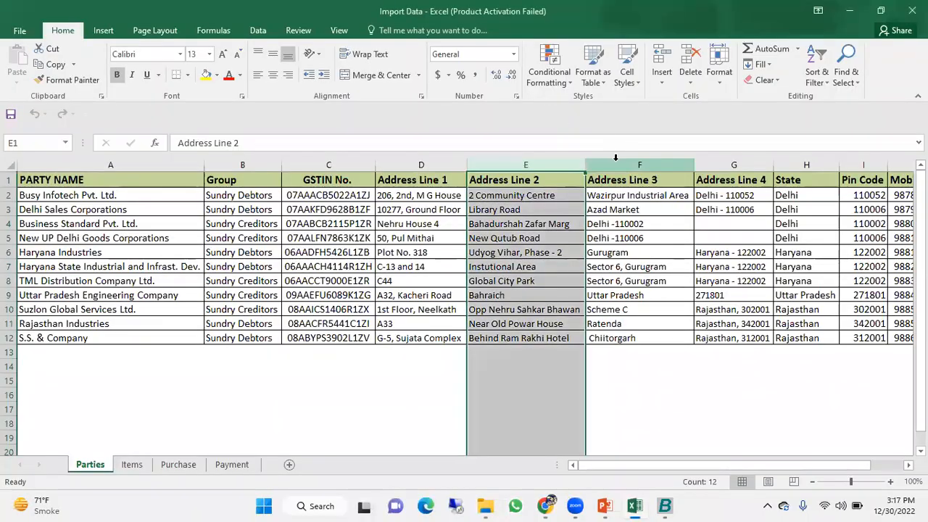
click(616, 157)
key(alt+Tab)
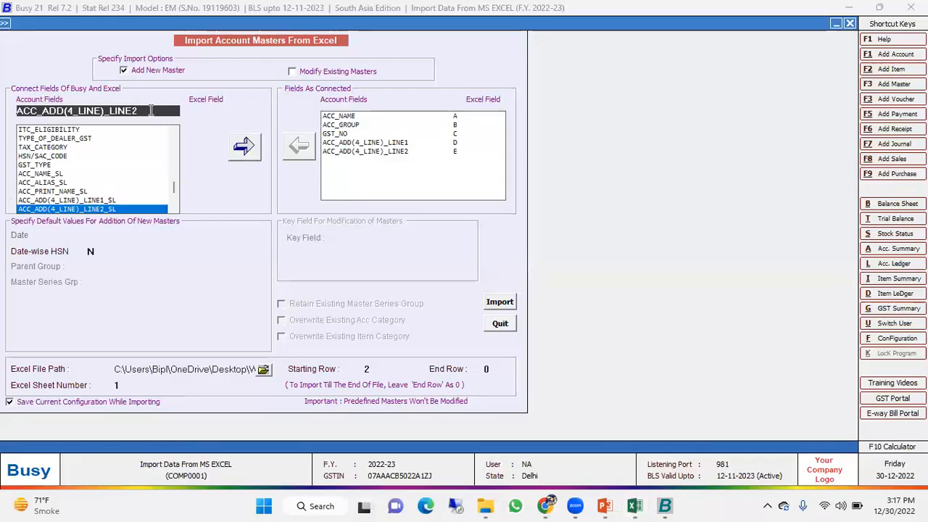
key(Down)
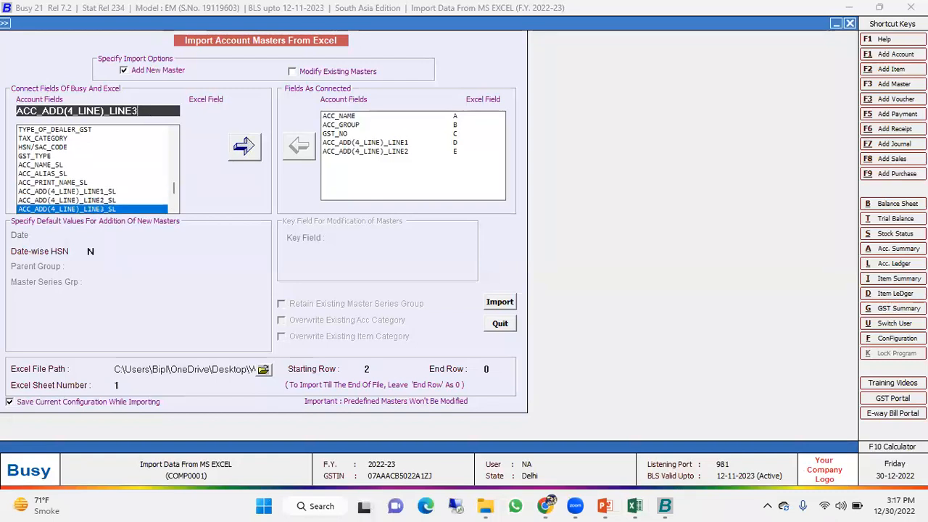
key(Return)
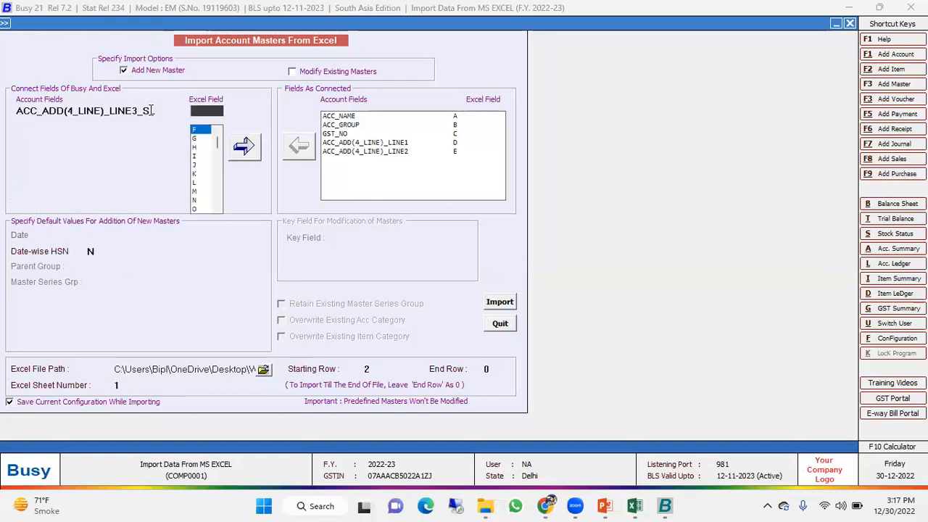
click(151, 110)
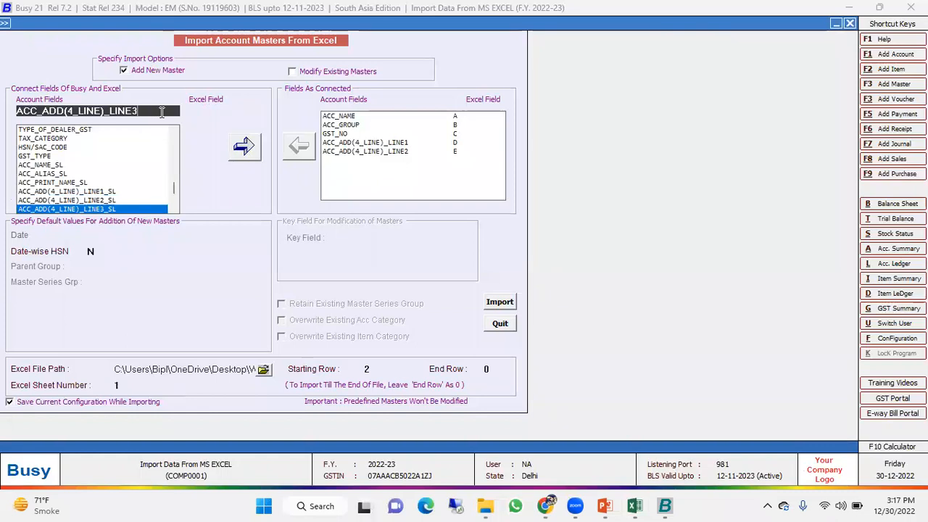
key(BackSpace)
key(Return)
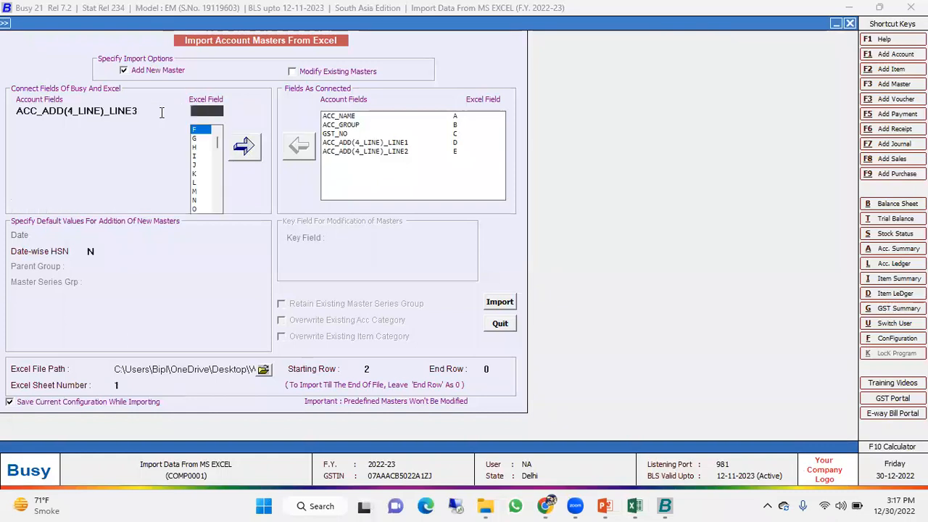
key(alt+Tab)
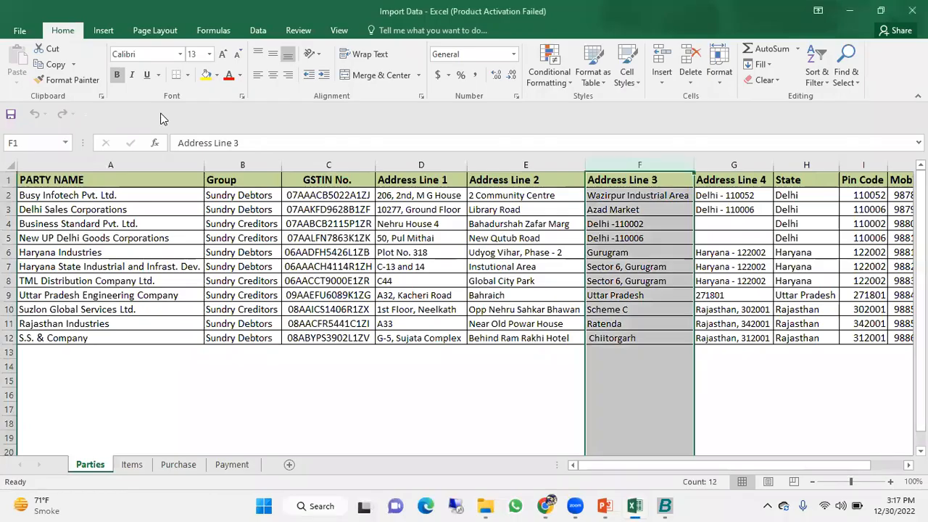
key(alt+Tab)
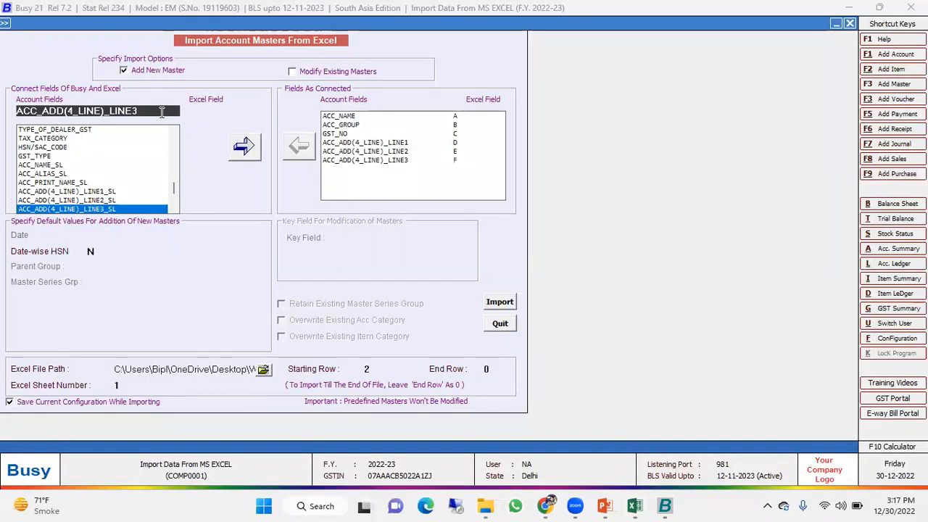
Check the Address Line 4 column on the Parties sheet and connect ACC_ADD(4_LINE)_LINE4 to Excel column G in Busy.
key(alt+Tab)
click(730, 164)
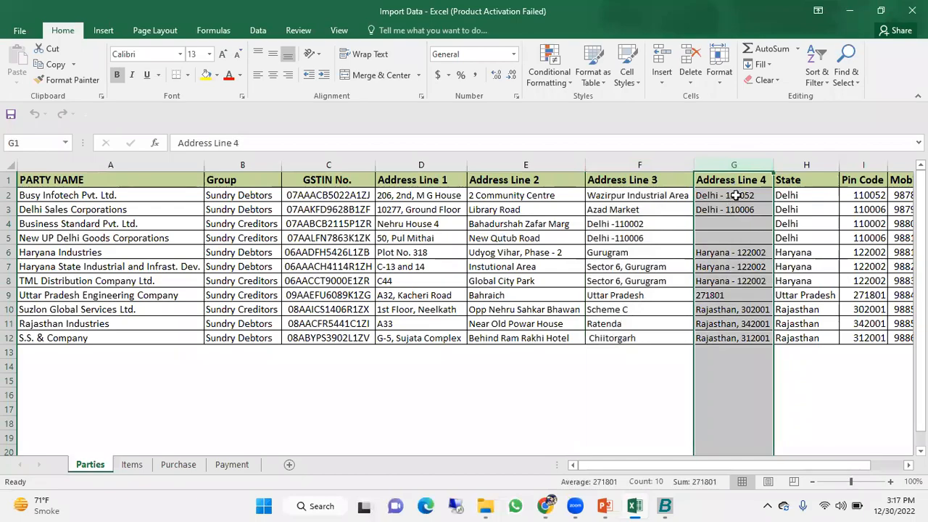
key(alt+Tab)
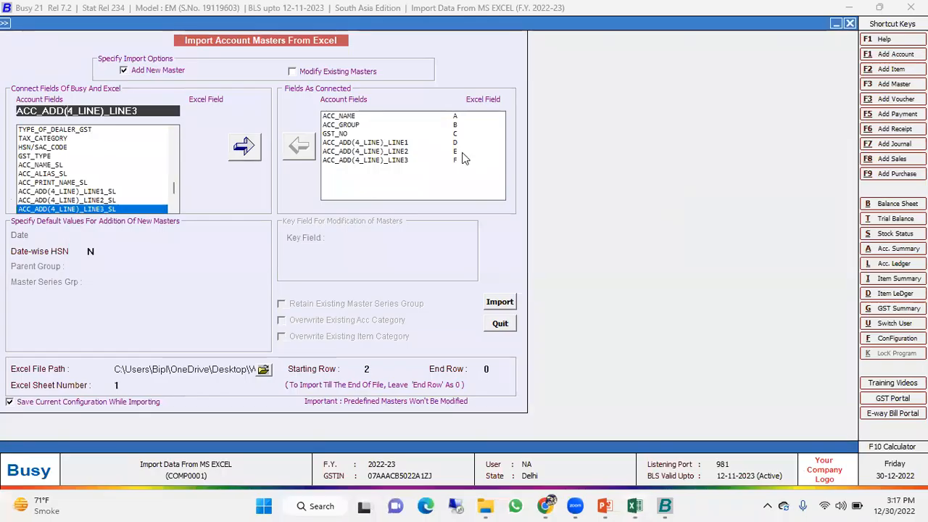
key(BackSpace)
text(4)
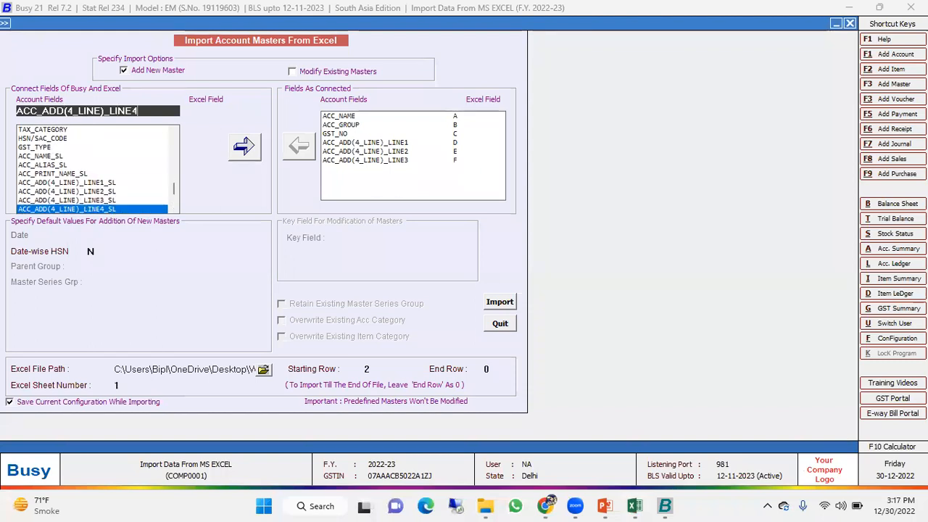
key(Down)
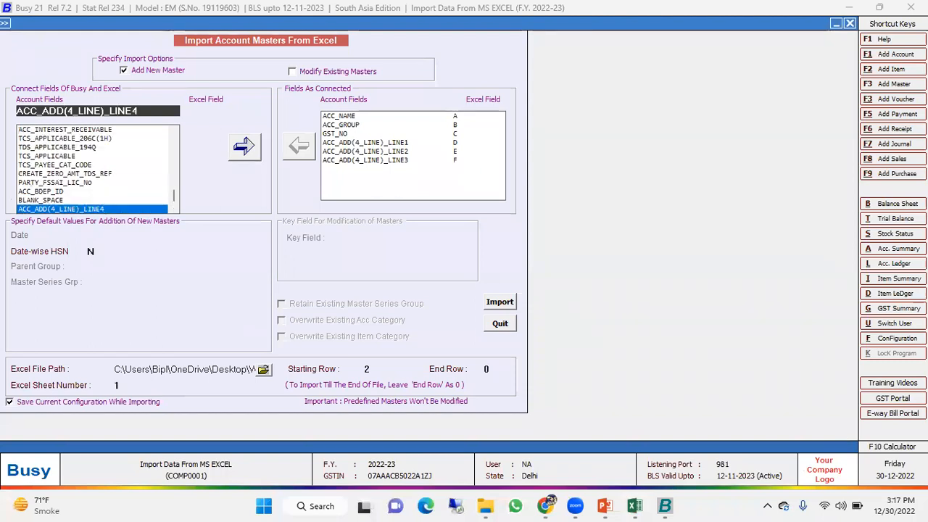
key(Return)
key(alt+Tab)
key(alt+Tab)
key(Return)
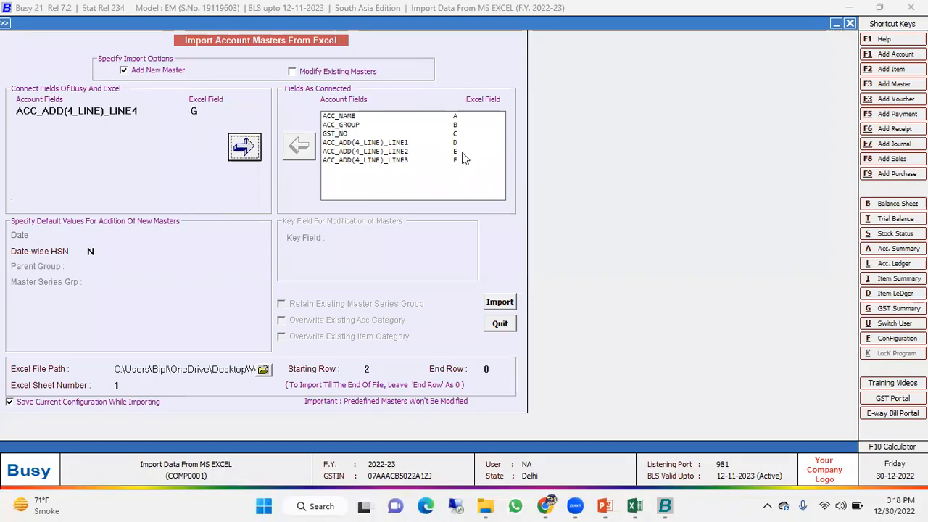
Check the State column on the Parties sheet and connect the ACC_STATE account field to Excel column H in Busy.
key(alt+Tab)
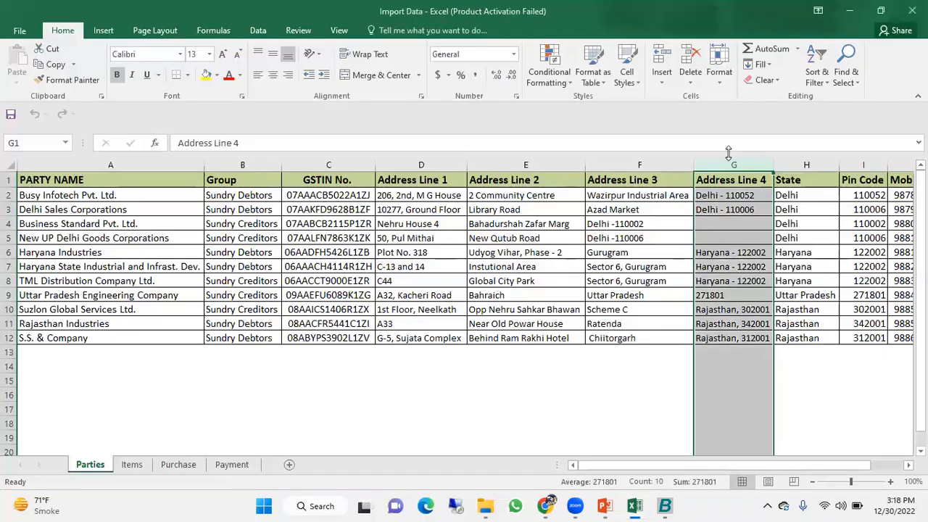
click(806, 165)
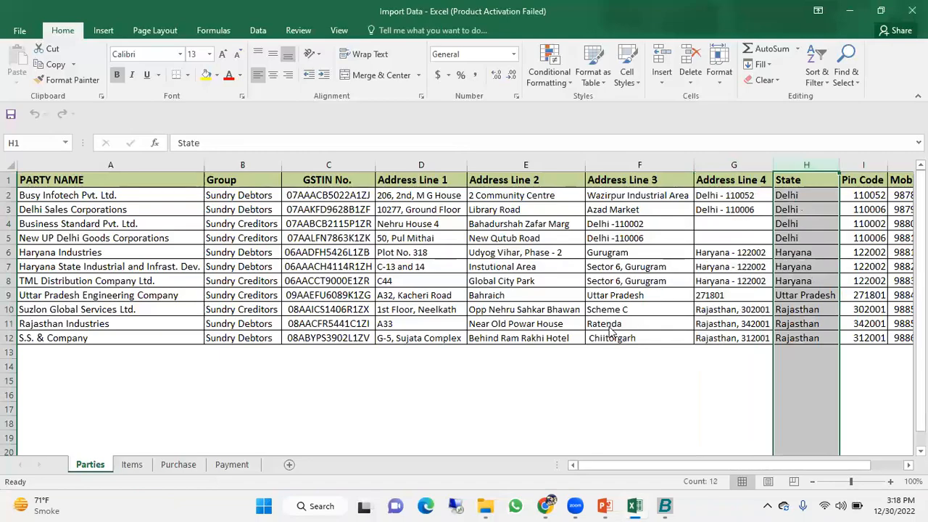
key(alt+Tab)
text(acc)
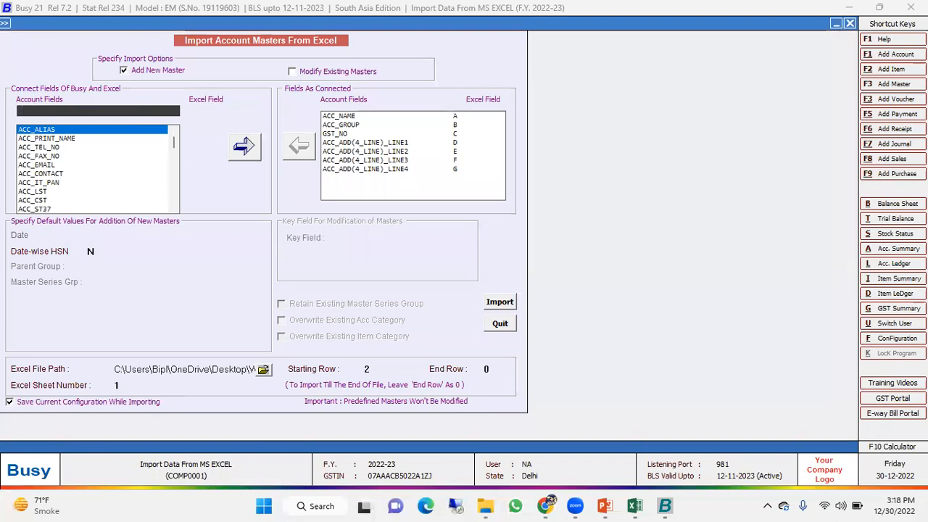
text(state)
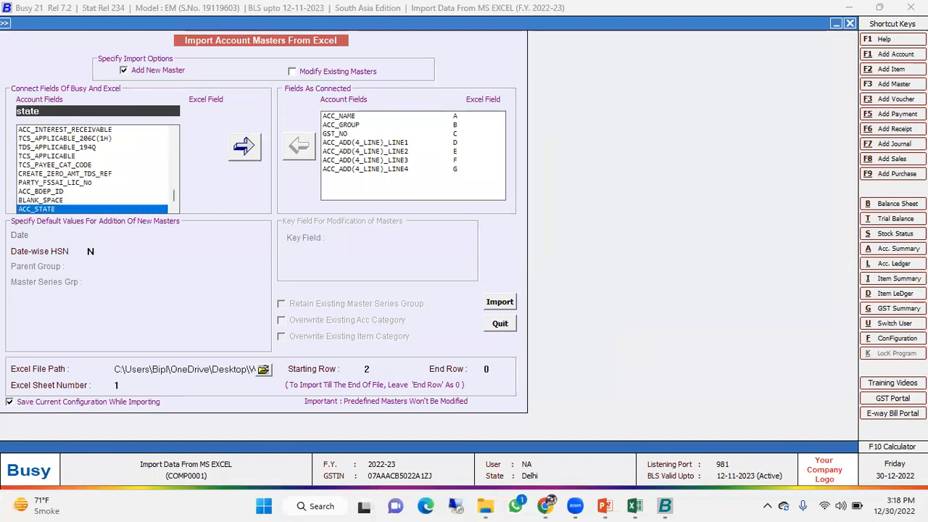
key(Return)
key(alt+Tab)
key(alt+Tab)
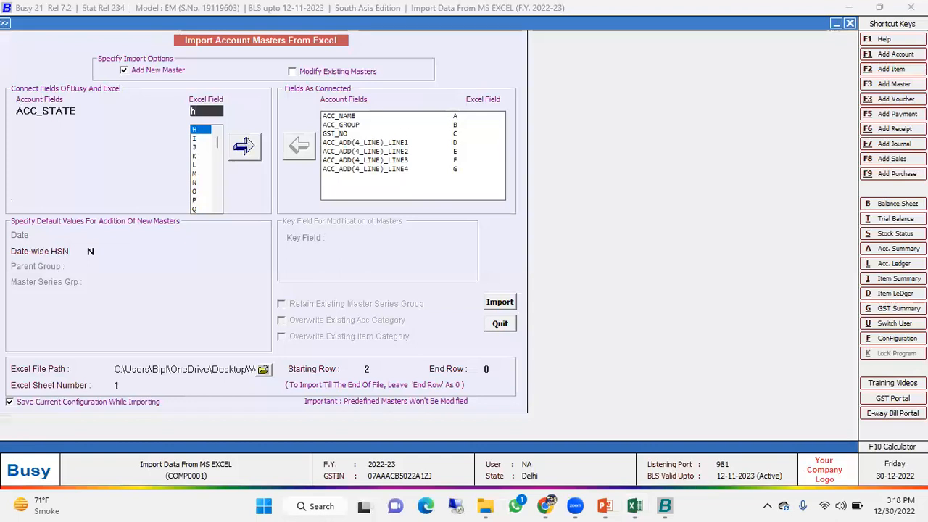
key(Return)
key(Return)
Check the Pin Code column on the Parties sheet and connect the ACC_PINCODE account field to Excel column I in Busy.
key(alt+Tab)
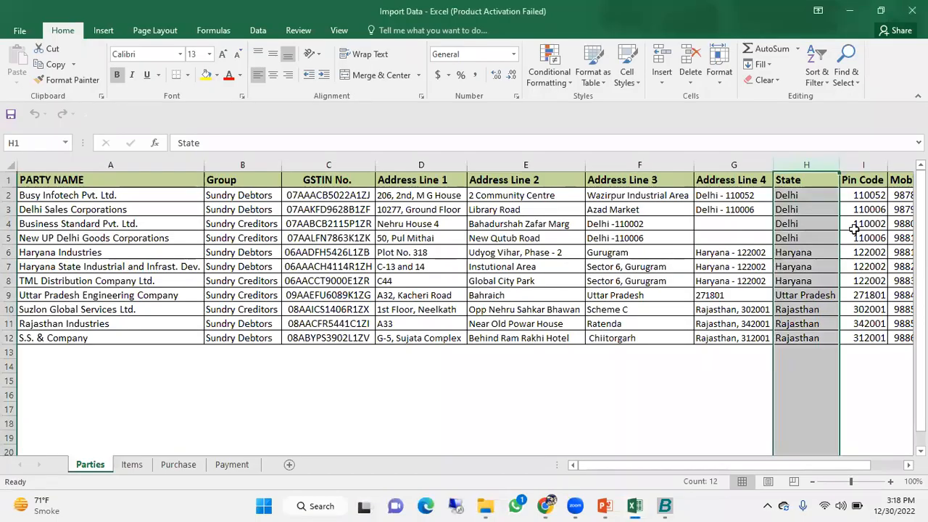
click(867, 164)
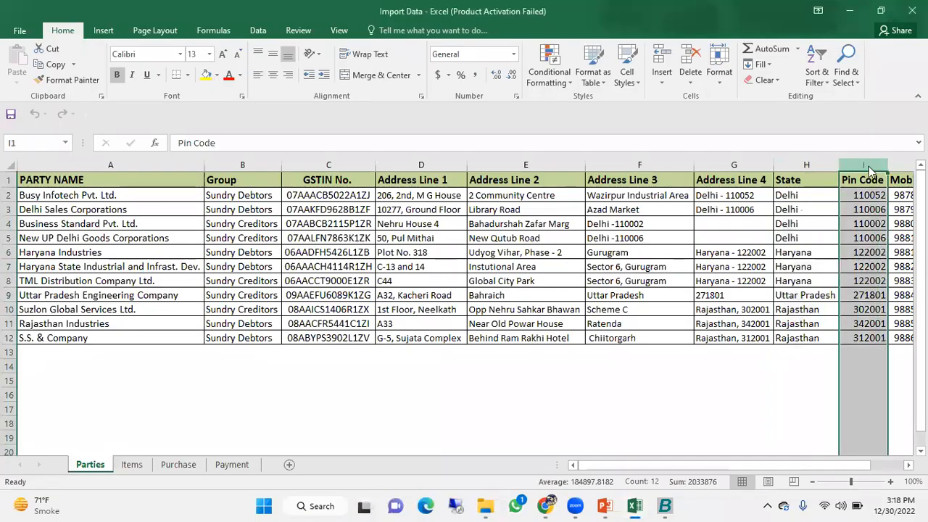
key(alt+Tab)
text(pin)
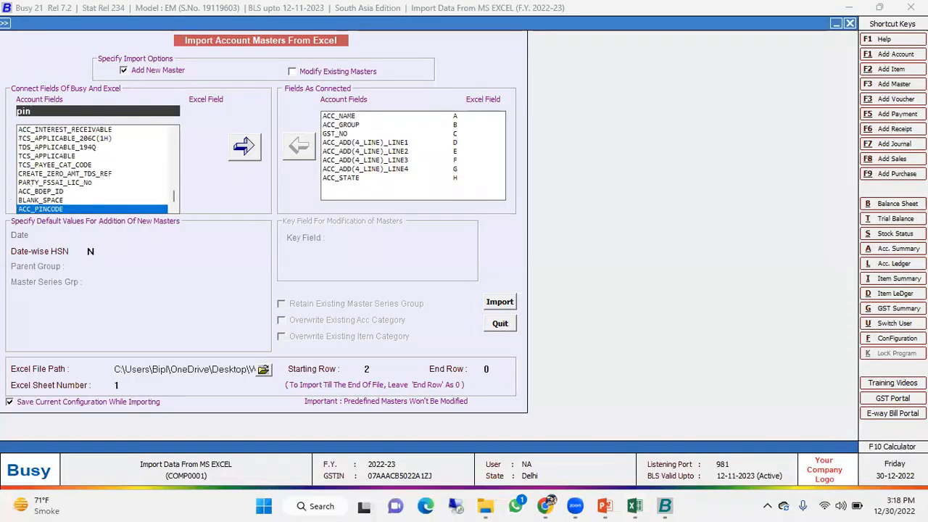
key(Return)
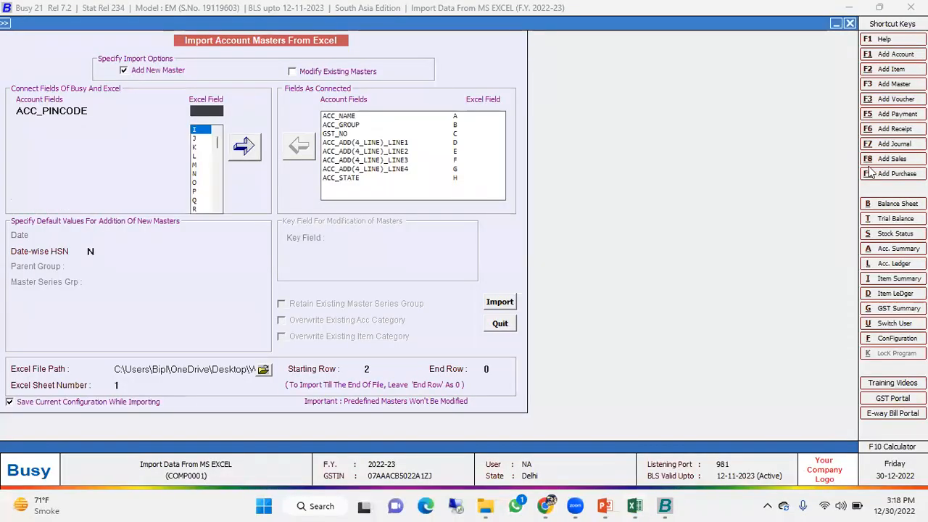
key(alt+Tab)
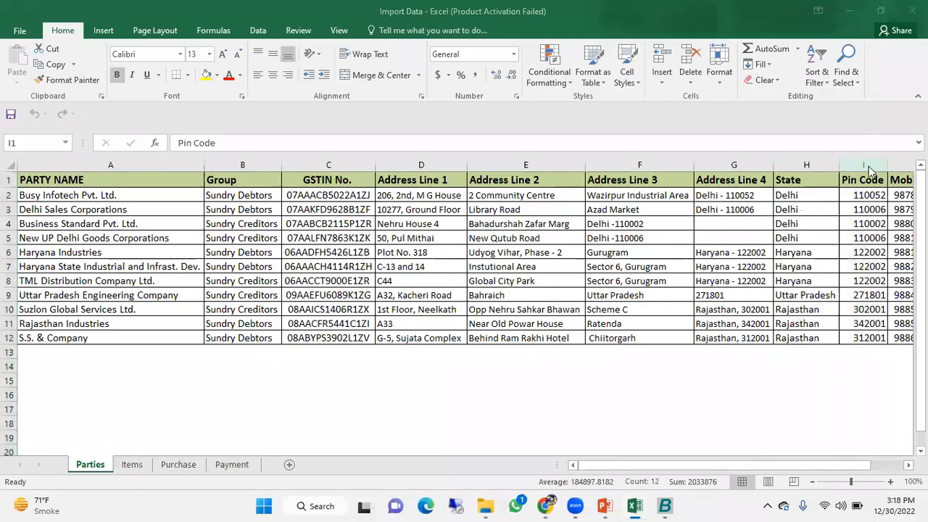
key(alt+Tab)
key(Return)
Check the Mobile No. column on the Parties sheet and connect the ACC_MOBILE_NO account field to Excel column J in Busy.
key(alt+Tab)
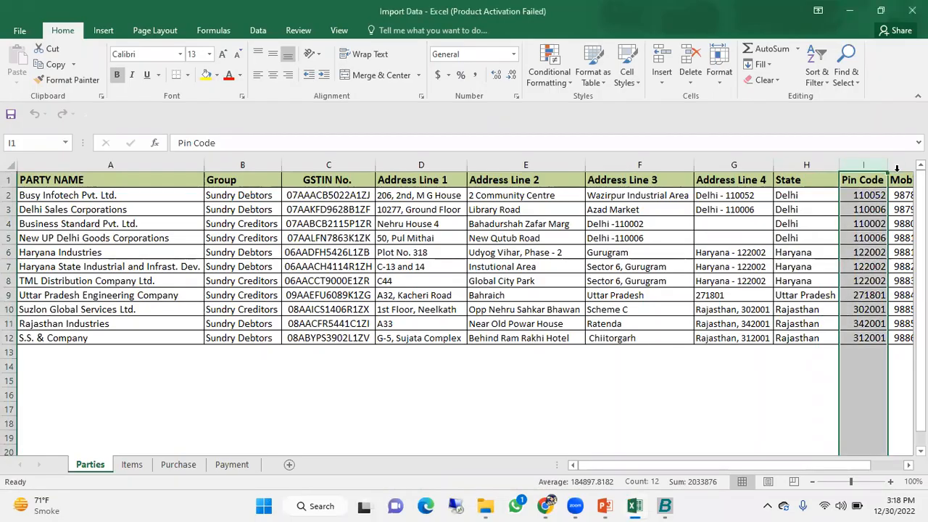
click(900, 165)
key(alt+Tab)
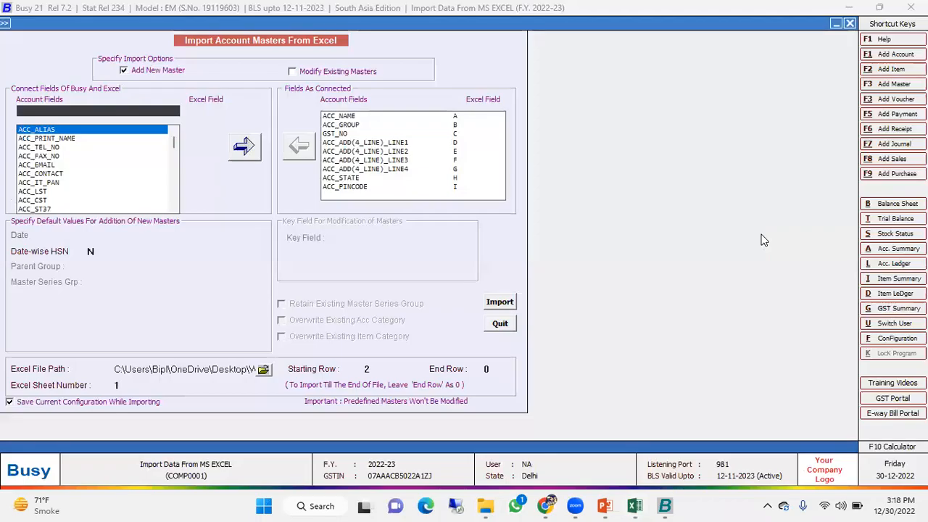
text(mob)
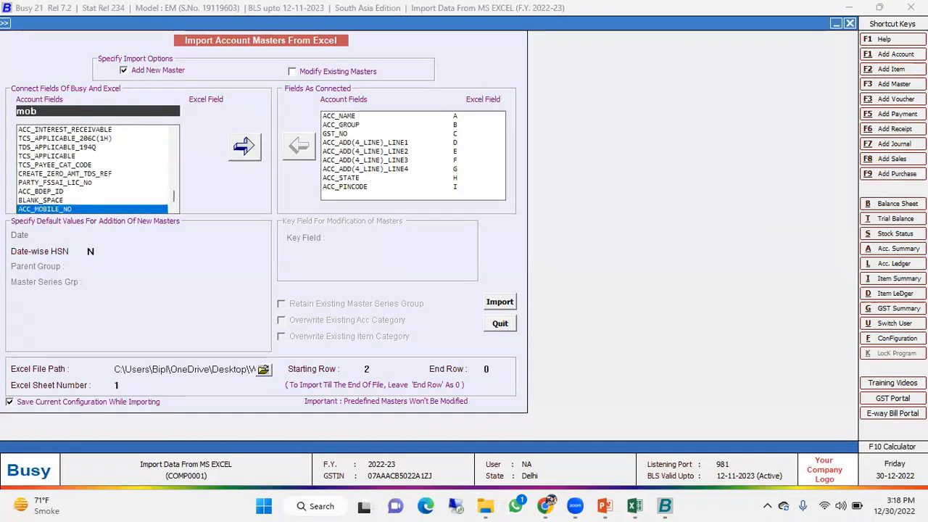
key(Return)
key(Return)
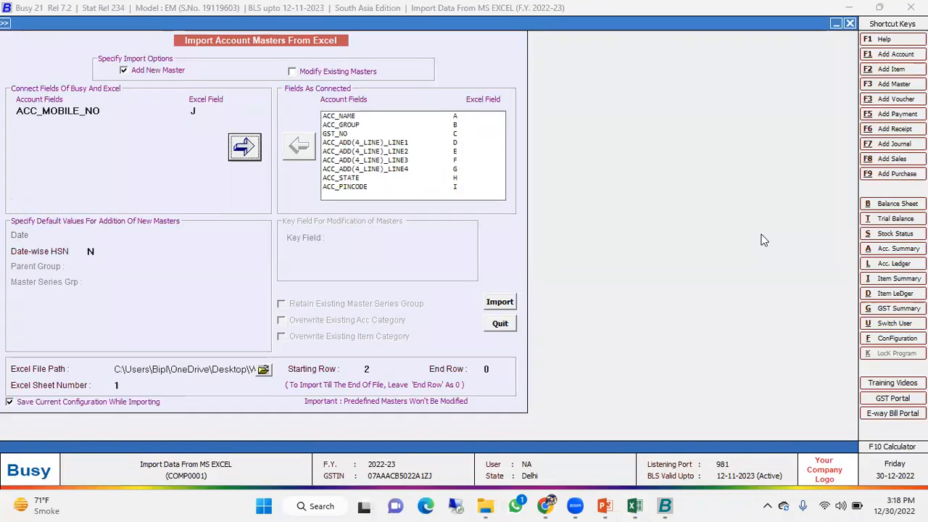
key(Return)
Review the Parties sheet's header row in Excel to check that every column is connected.
key(alt+Tab)
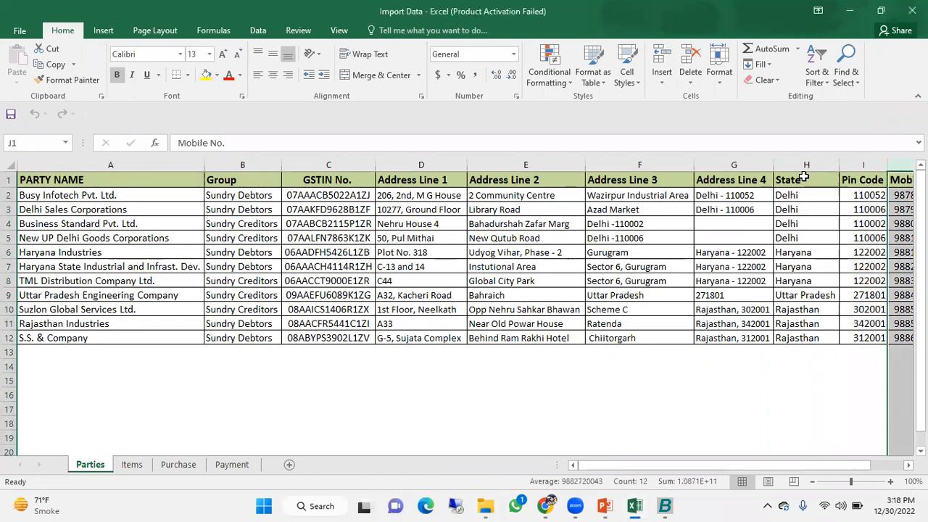
click(849, 185)
key(Right)
key(Right)
key(Right)
key(Left)
key(Left)
key(Left)
key(Left)
key(Left)
key(Left)
key(Left)
key(Left)
key(Left)
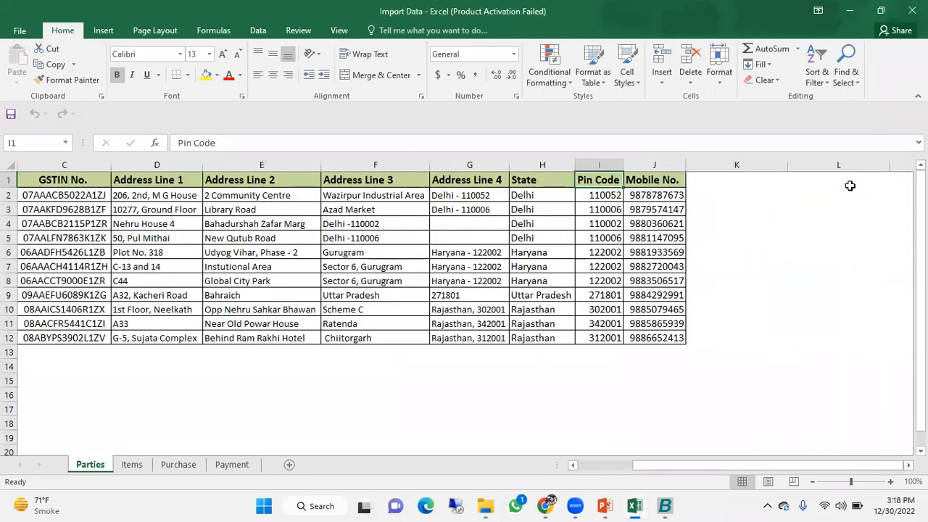
key(Left)
key(Left)
key(Right)
key(Right)
key(Right)
key(Right)
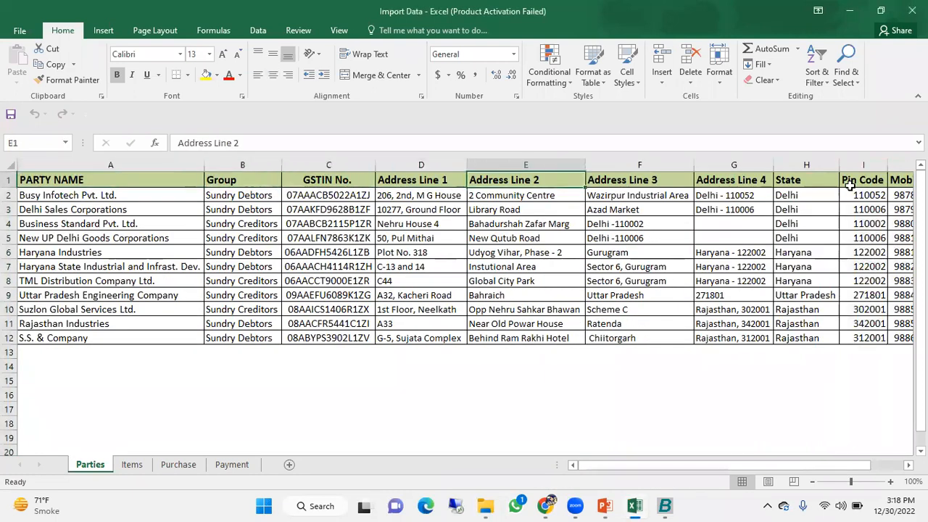
key(Right)
key(Right)
key(Right)
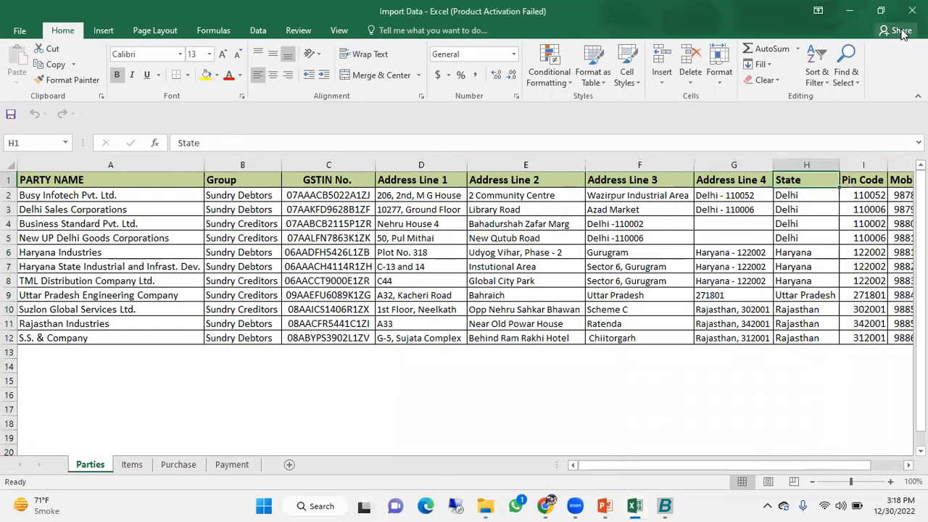
Close the Import Data workbook without saving and select the Import Data file as the Excel source in Busy.
click(911, 10)
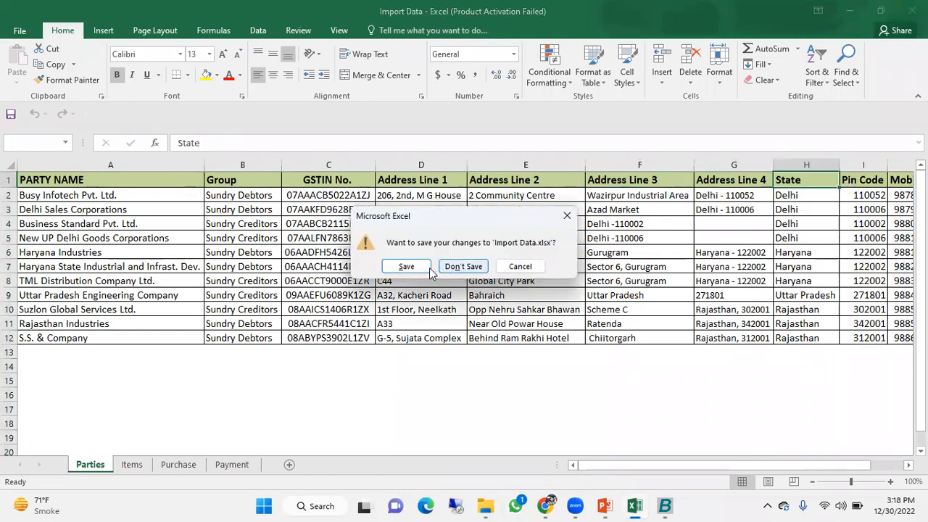
click(462, 266)
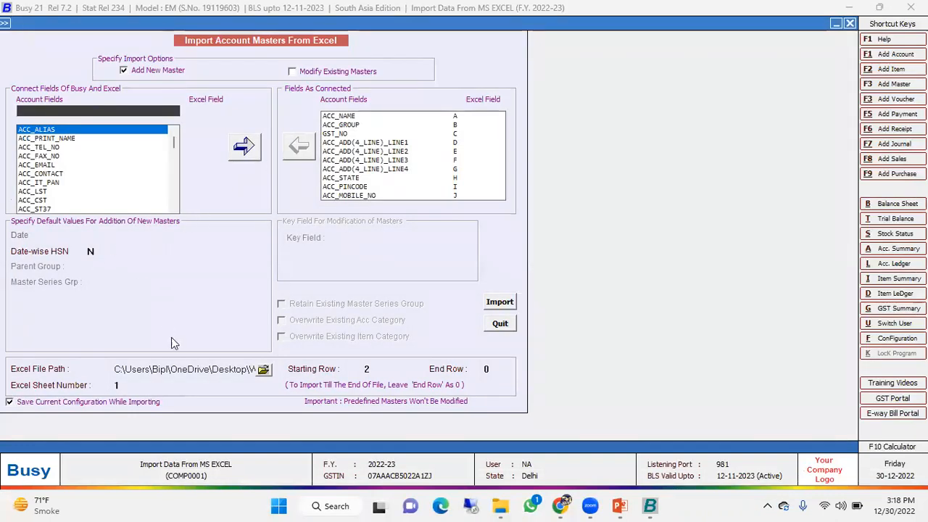
click(262, 371)
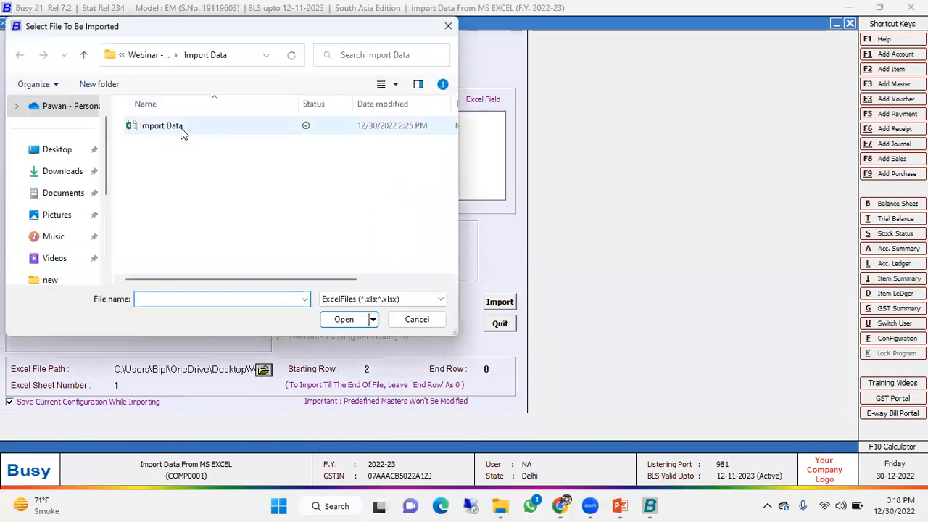
click(177, 130)
double_click(176, 128)
Reopen the Import Data workbook, check where the party data starts on the Parties sheet, and close the workbook.
click(382, 370)
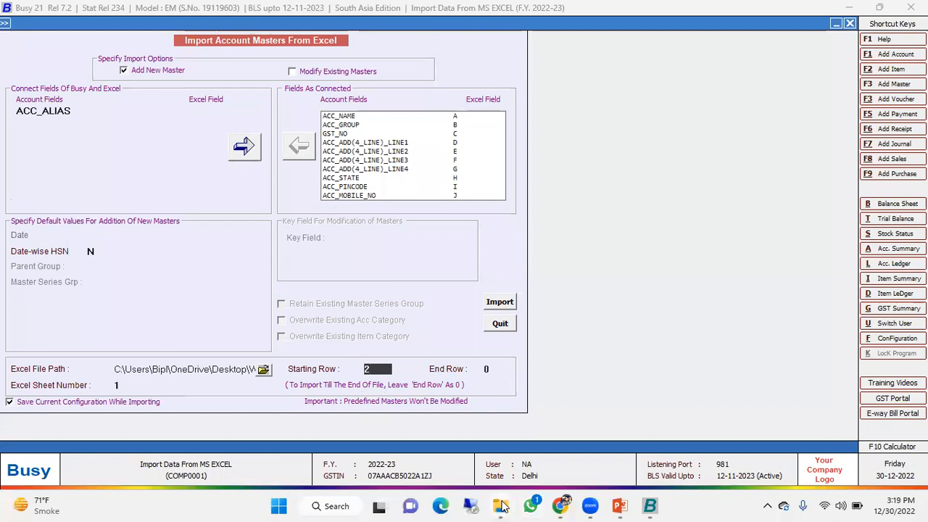
mouse_move(500, 505)
click(548, 427)
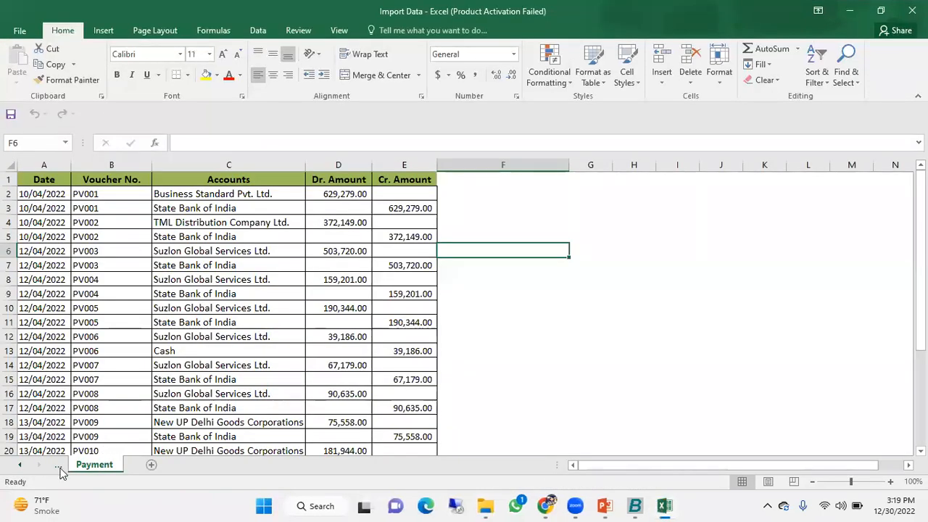
click(62, 473)
click(62, 472)
click(86, 475)
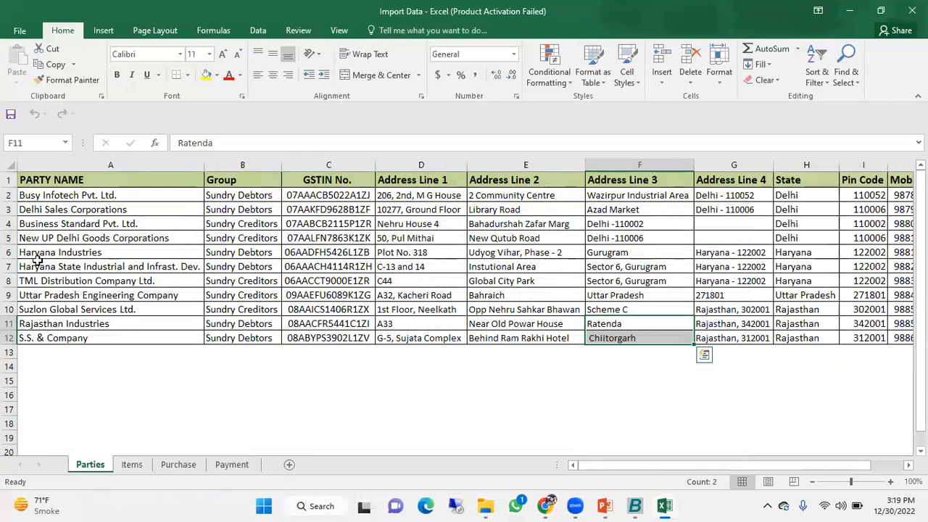
click(9, 195)
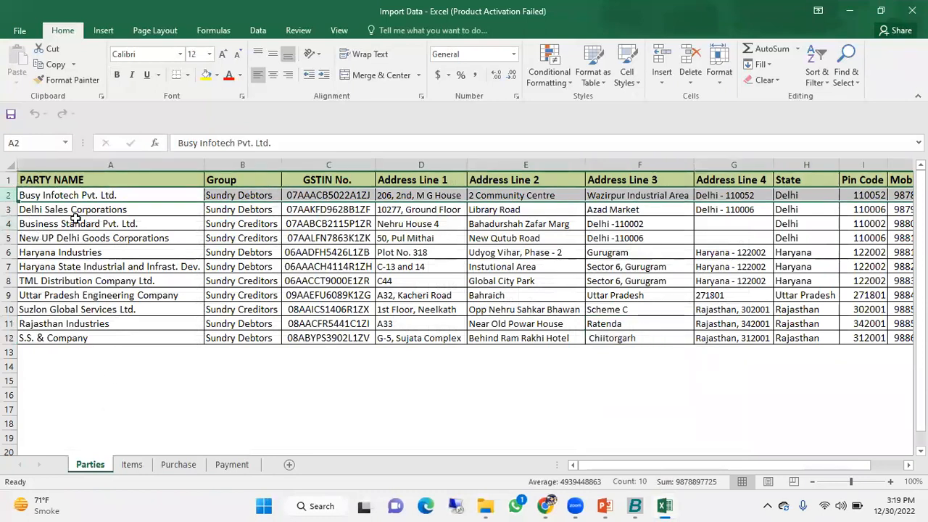
click(909, 11)
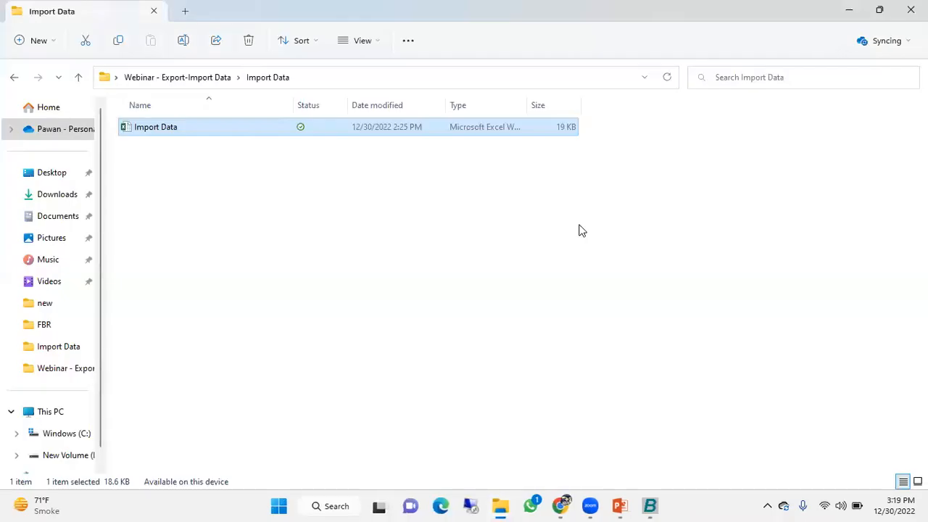
In Busy, keep starting row 2, end row 0 and Excel sheet number 1, run the account masters import, and close the form.
key(alt+Tab)
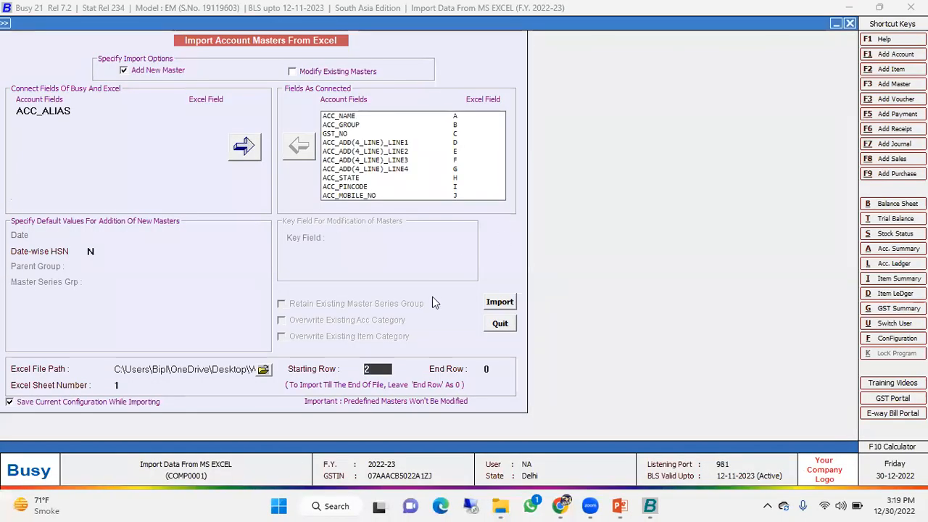
key(Return)
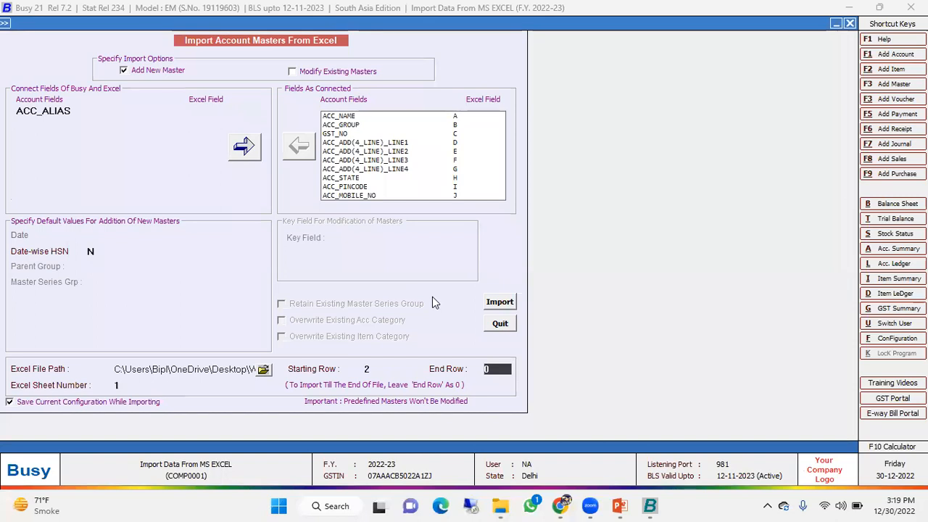
key(Return)
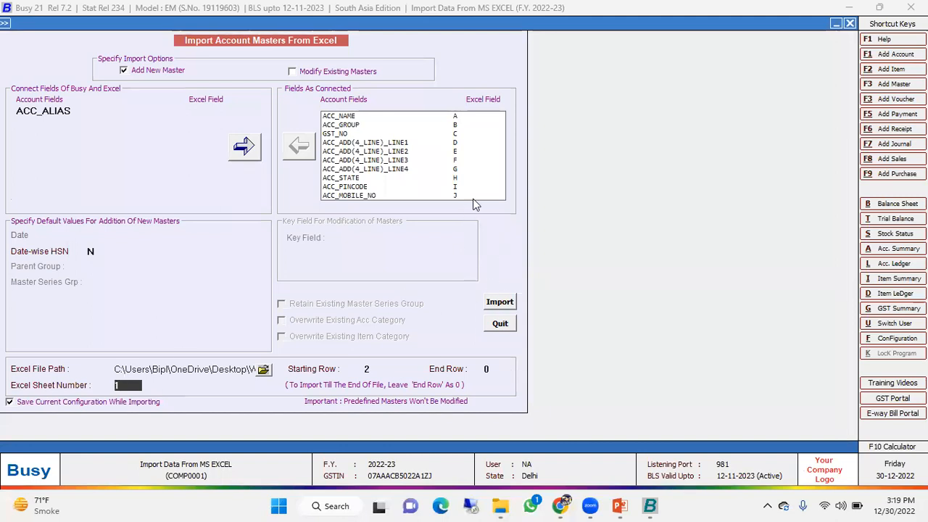
click(500, 303)
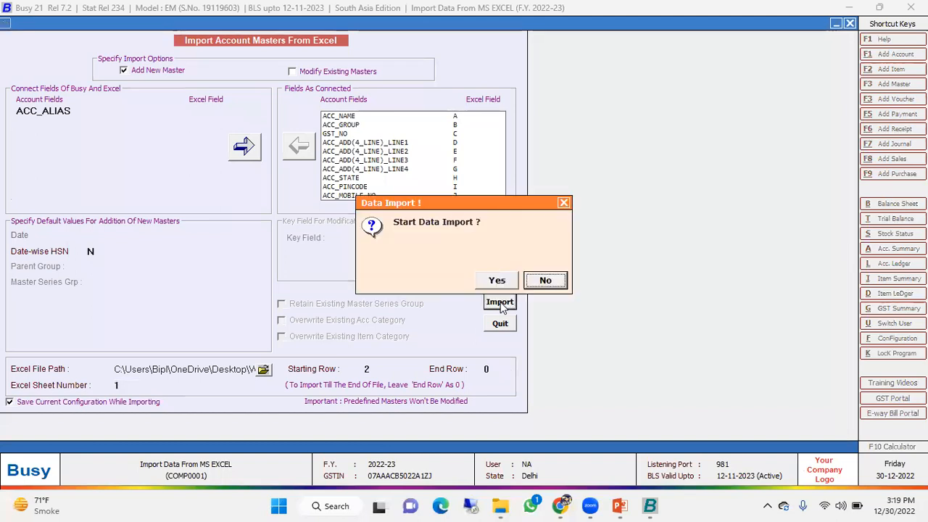
click(497, 281)
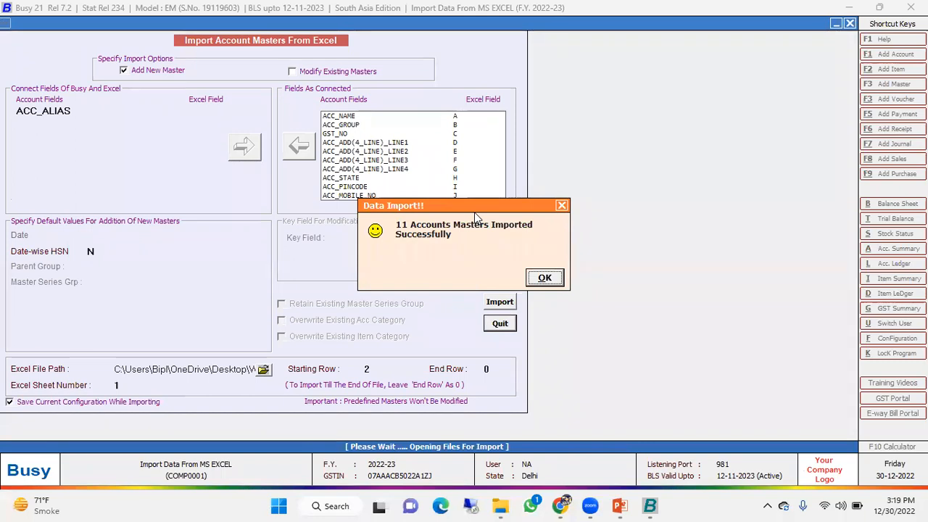
key(Return)
key(Escape)
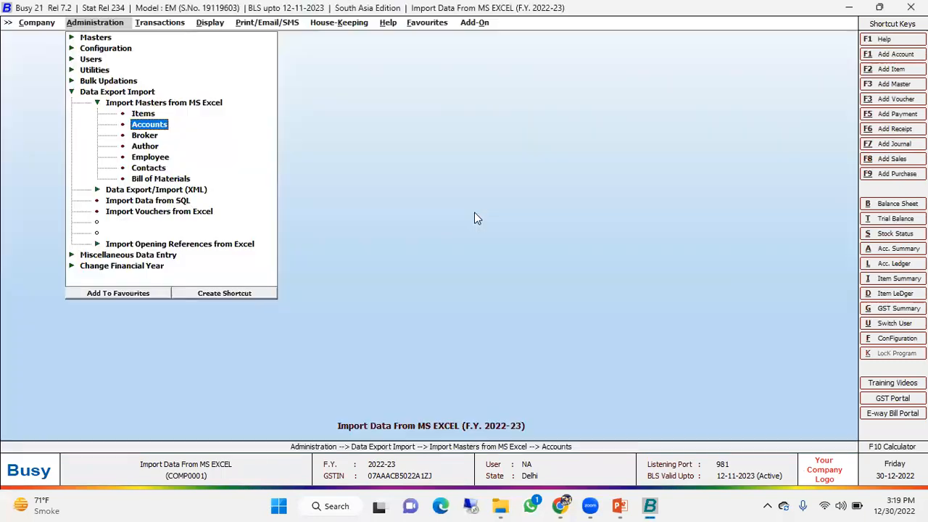
Open the List of Accounts options for the account masters.
key(Escape)
key(Escape)
key(Up)
key(Up)
key(Up)
key(Up)
key(Up)
key(Return)
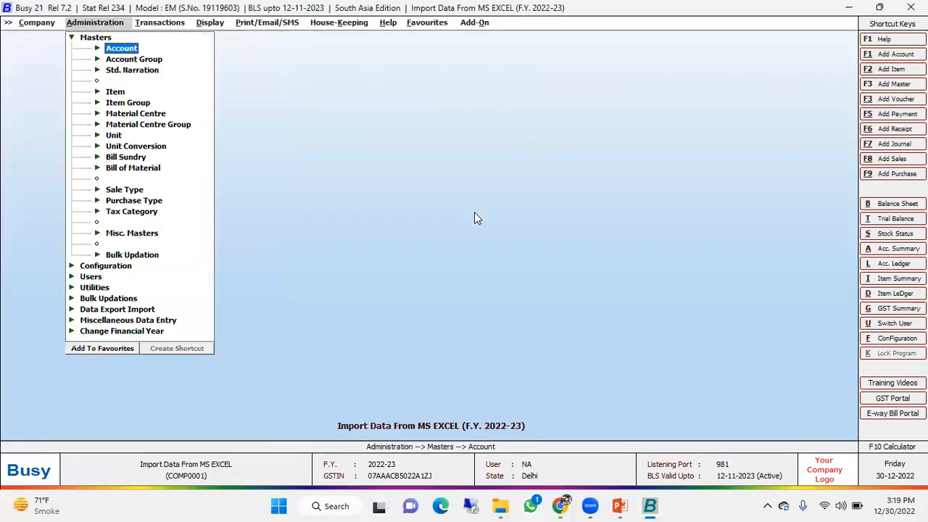
key(Return)
key(Down)
key(Down)
key(Return)
key(Escape)
key(Return)
key(Return)
key(Right)
key(Return)
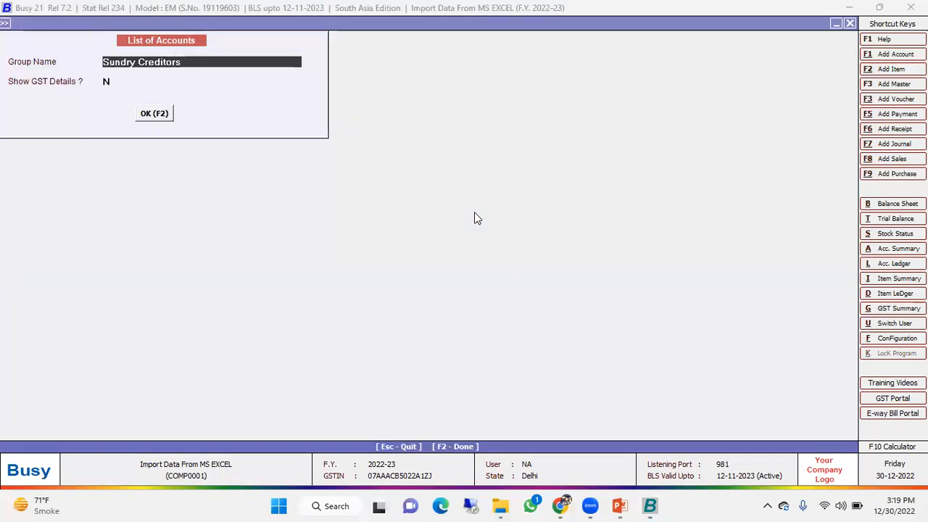
List the accounts in the Sundry Debtors group and look through the imported parties.
text(de)
key(Return)
key(Return)
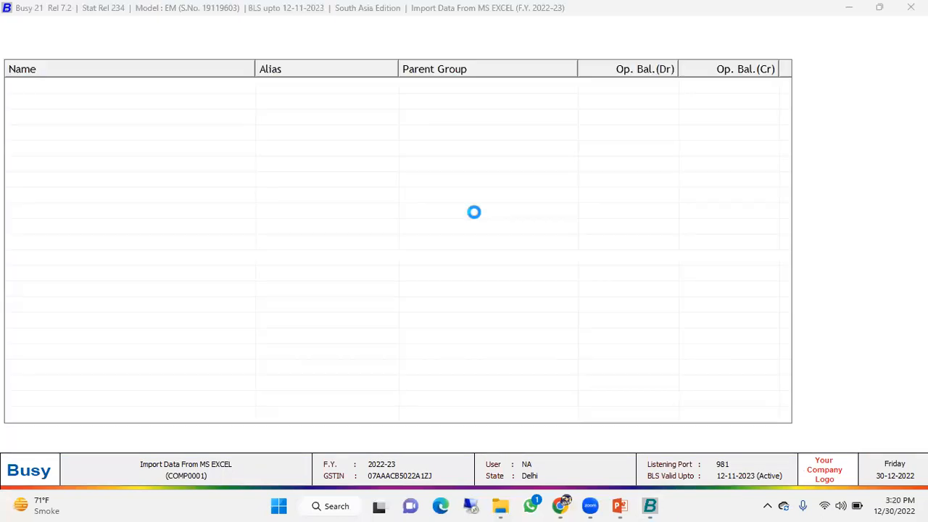
key(Down)
key(Down)
key(Down)
key(Up)
key(Up)
key(Up)
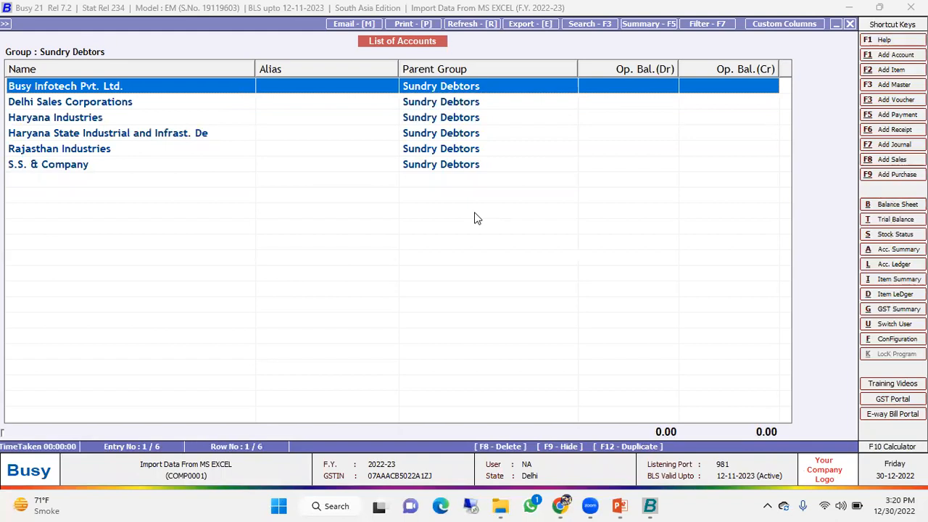
List the accounts in the Sundry Creditors group, look through the imported parties, and close the account list.
key(Escape)
text(cre)
key(Down)
key(Down)
key(Return)
key(Return)
key(Return)
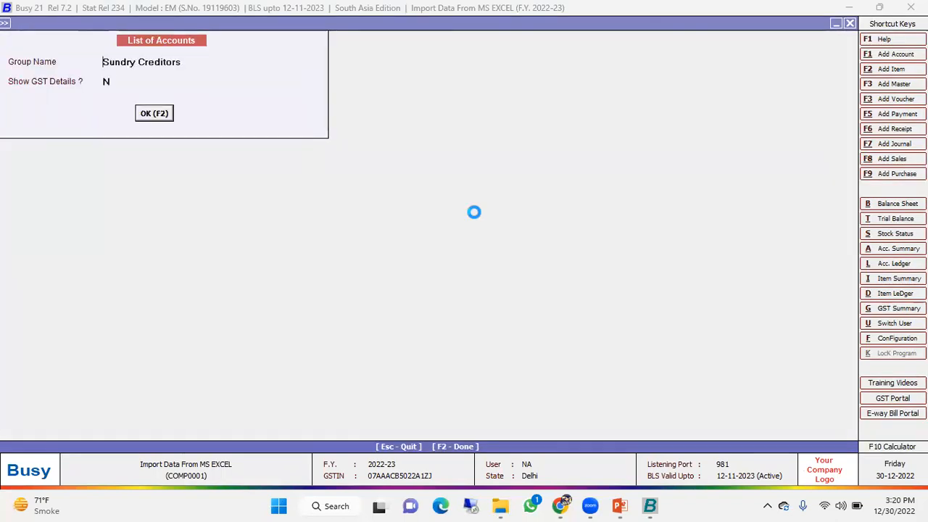
key(Down)
key(Down)
key(Down)
key(Down)
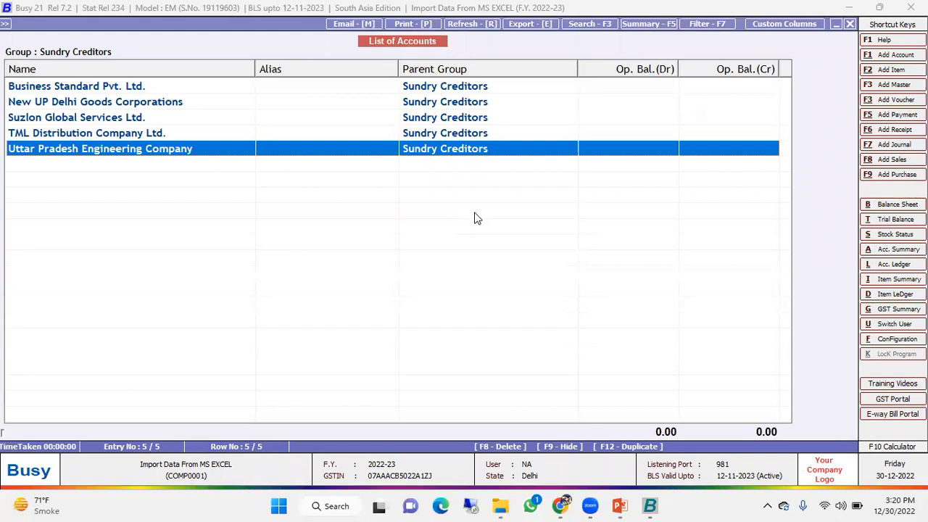
key(Escape)
key(Escape)
key(Escape)
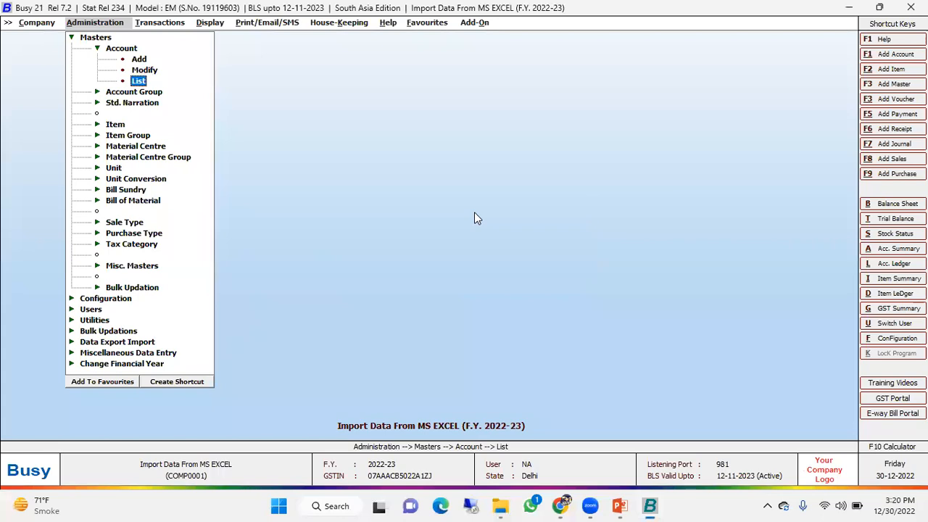
Open the List of Items report to check the existing item masters, and return to the main Administration options.
key(Down)
key(Down)
key(Down)
key(Down)
key(Up)
key(Return)
key(Down)
key(Down)
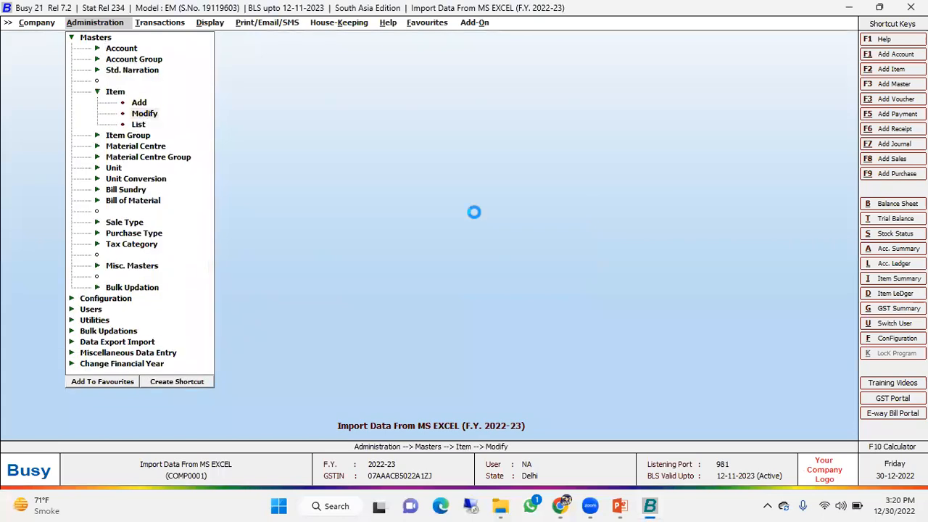
key(Escape)
key(Down)
key(Return)
key(Return)
key(Return)
key(Return)
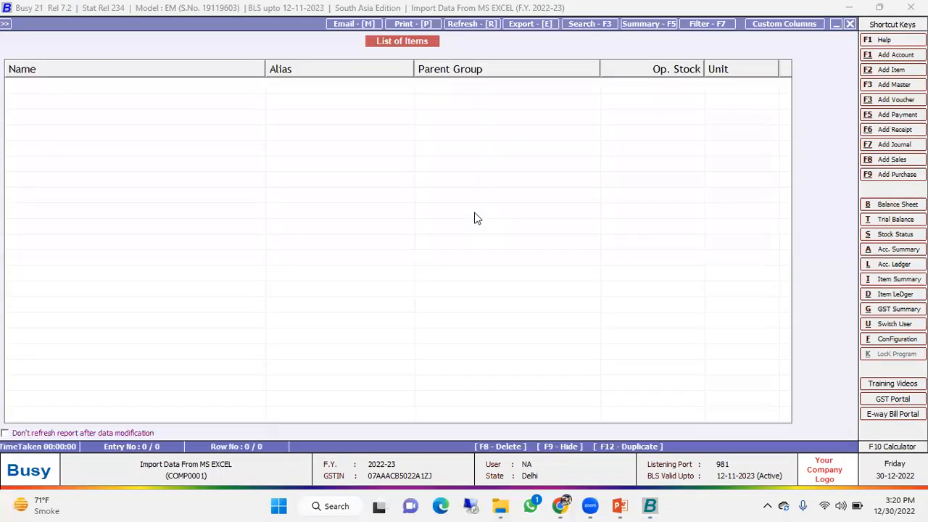
key(Escape)
key(Escape)
key(Escape)
key(Escape)
key(Escape)
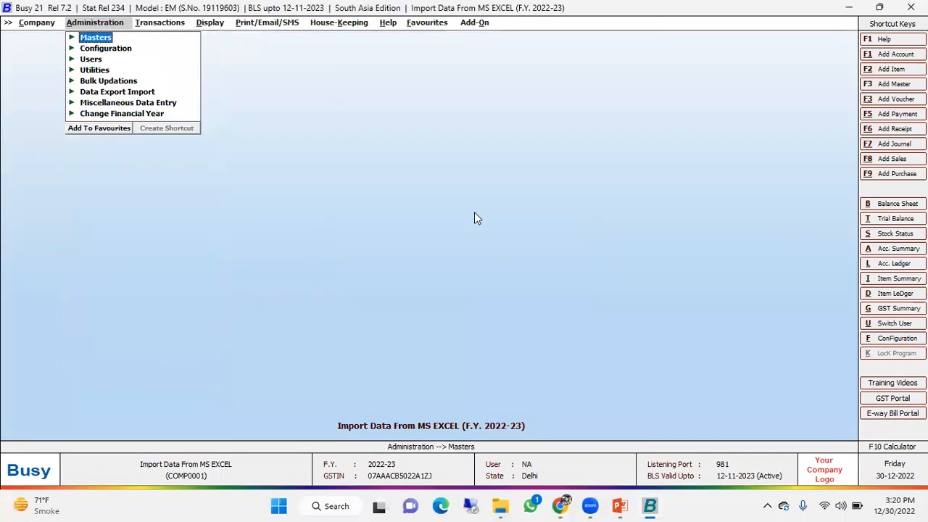
Open the Import Data workbook from its Import Data folder in Excel.
click(500, 506)
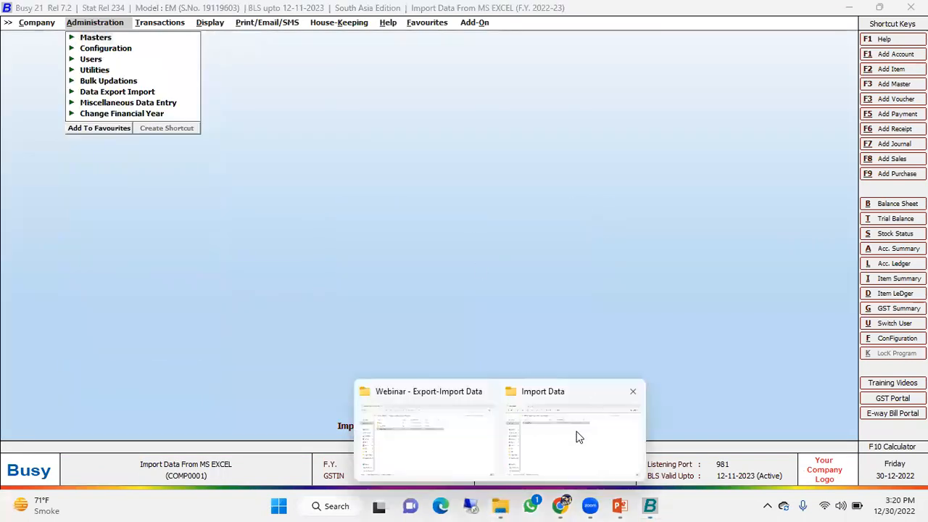
click(568, 458)
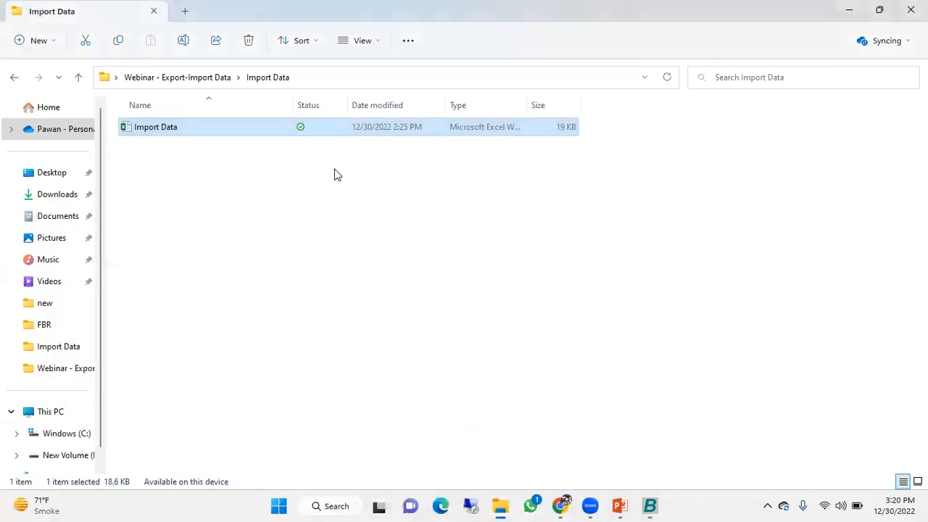
double_click(324, 126)
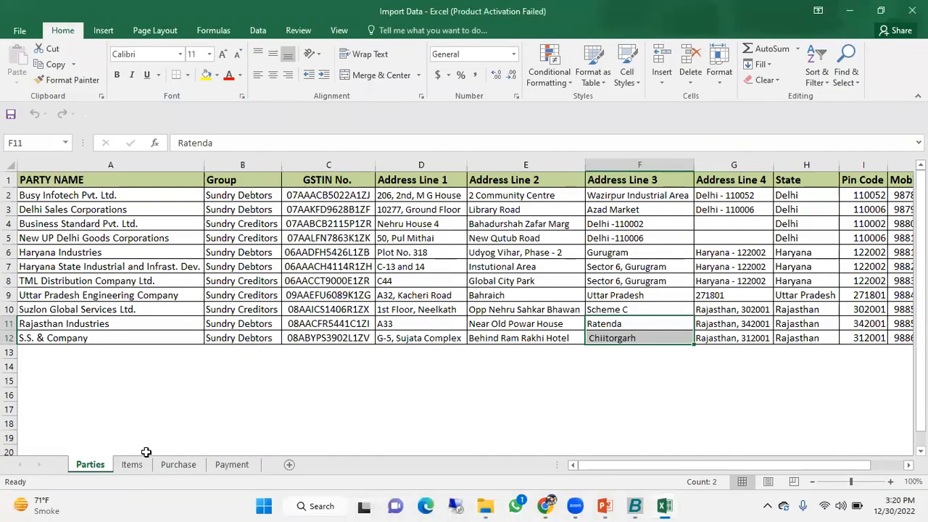
Open the Items sheet and review its item name, alias, group, unit, tax category and HSN code columns.
click(132, 464)
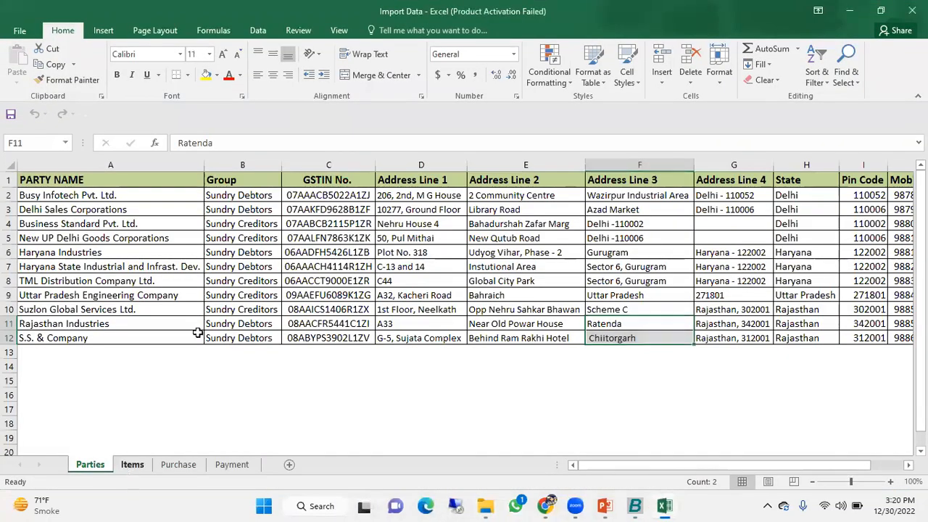
click(242, 261)
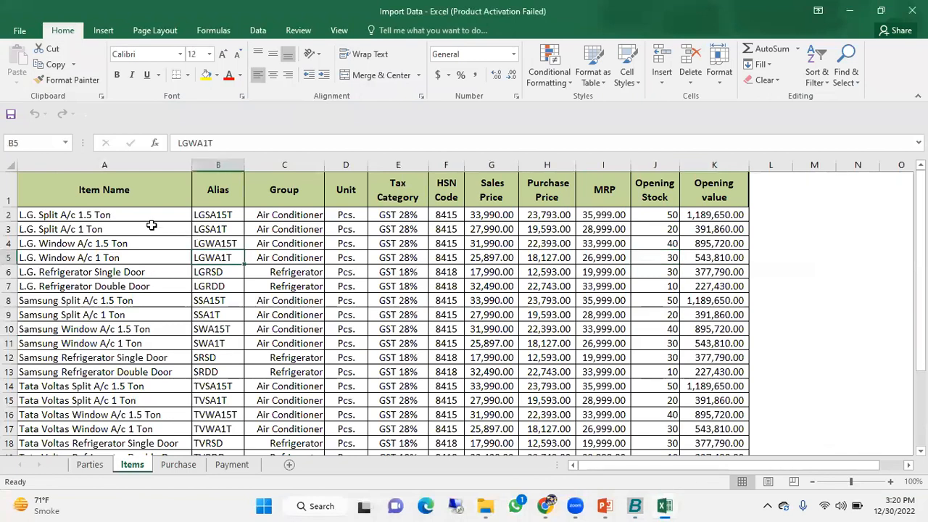
click(140, 159)
click(125, 242)
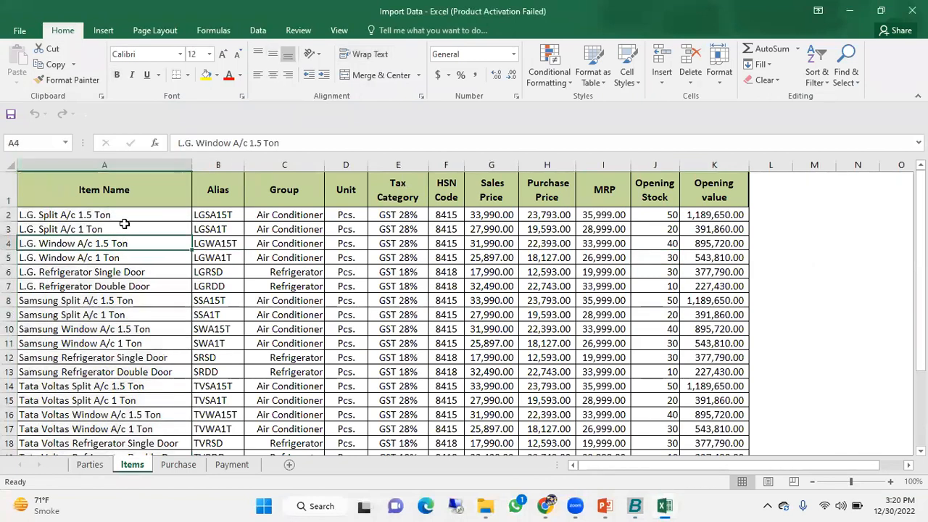
click(205, 159)
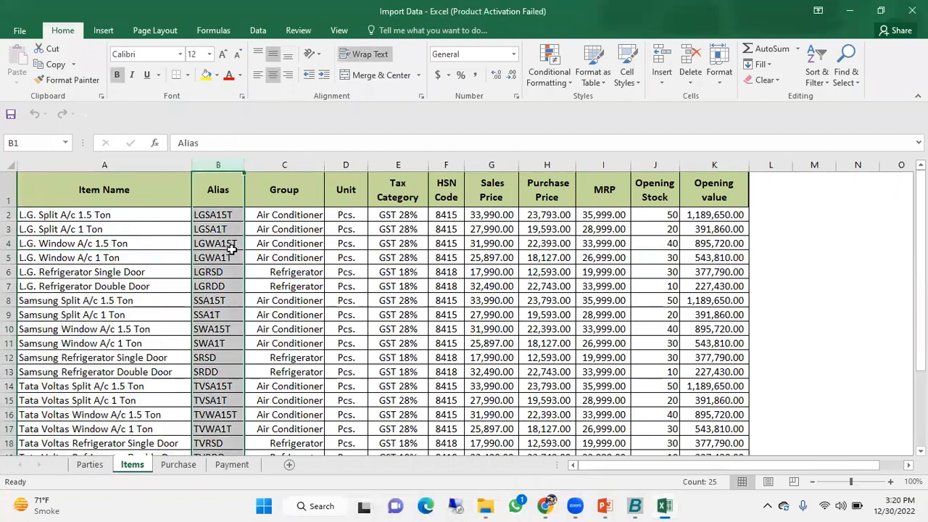
click(269, 159)
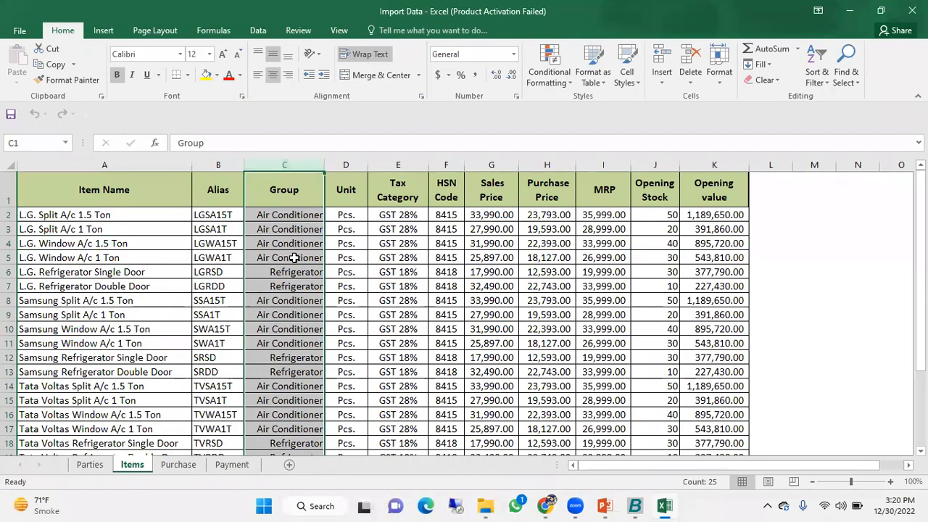
click(346, 165)
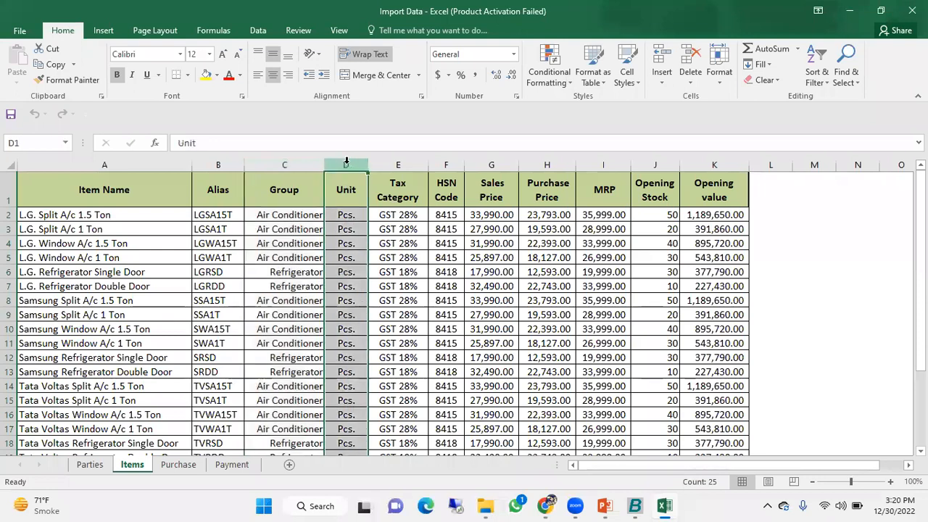
click(401, 162)
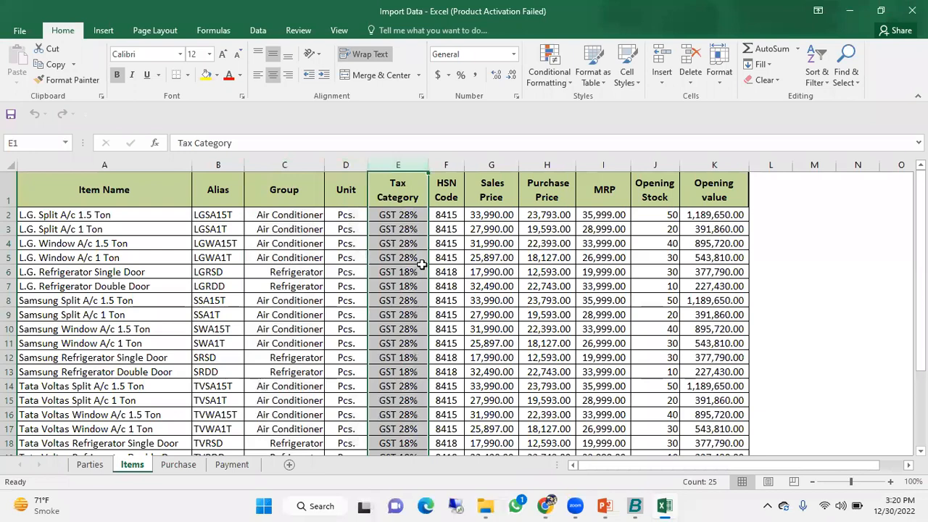
click(449, 268)
scroll(375, 317, down, 1)
scroll(377, 319, up, 1)
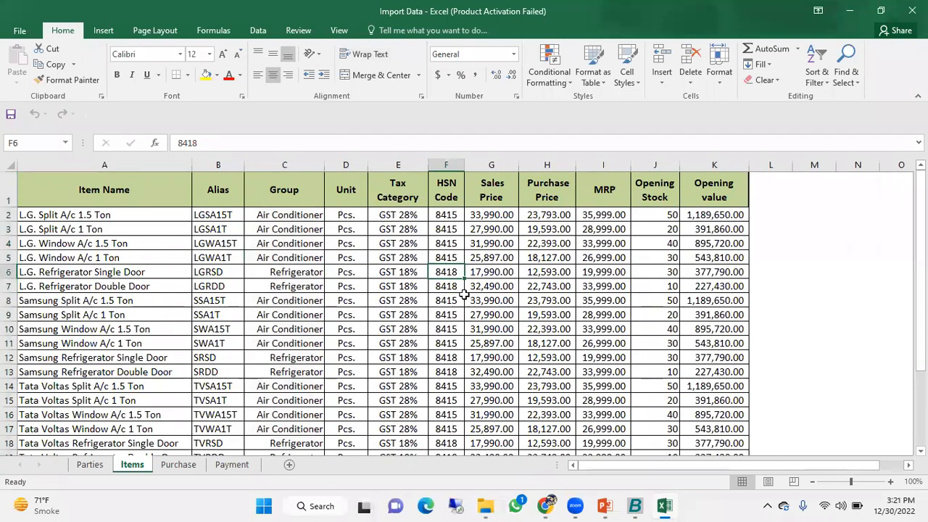
Switch to Busy and open the import of item masters from MS Excel under Data Export Import.
click(635, 505)
key(Down)
key(Down)
key(Down)
key(Down)
key(Down)
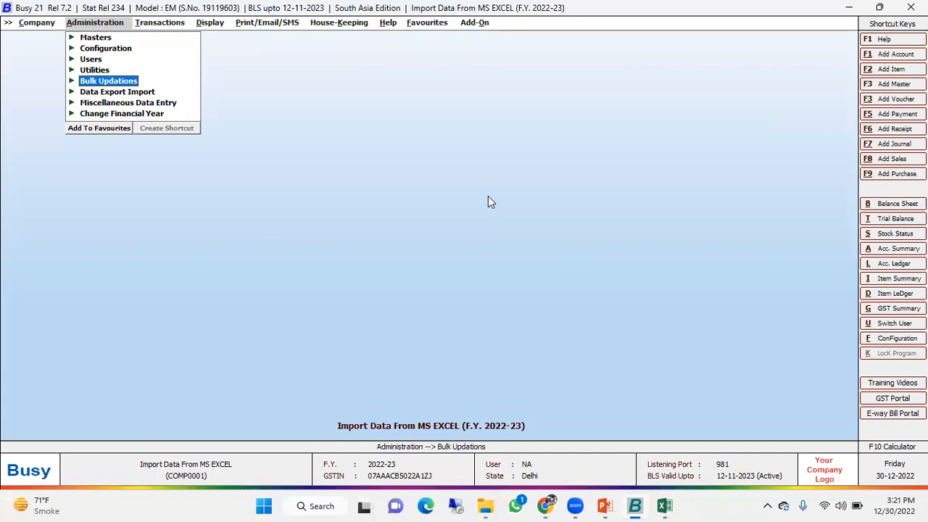
key(Return)
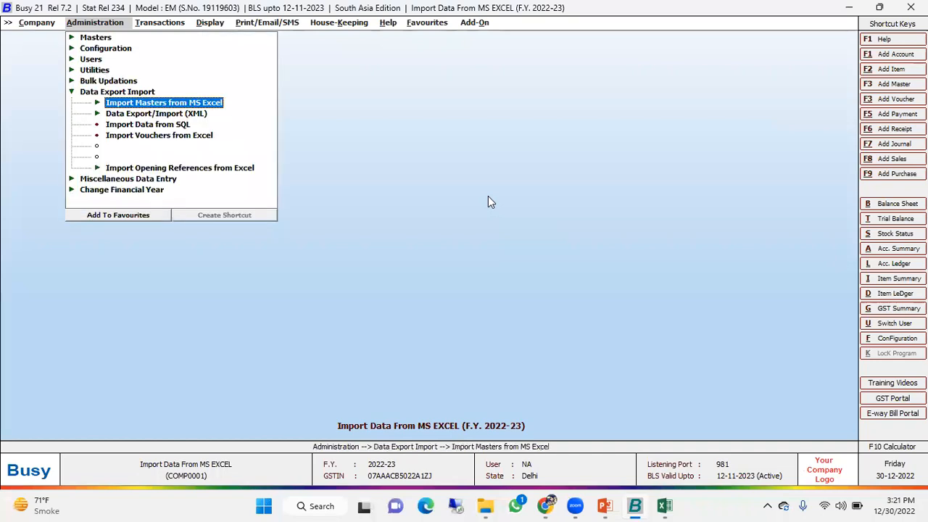
key(Return)
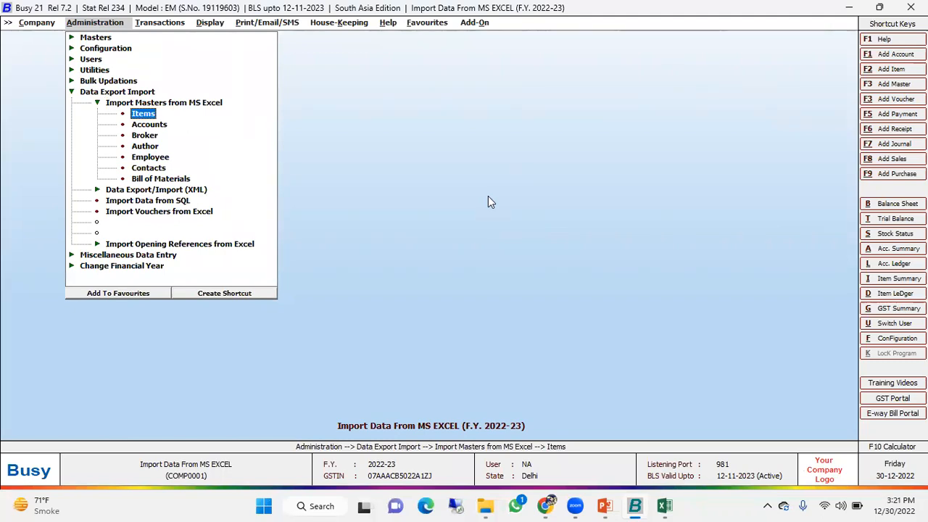
key(Return)
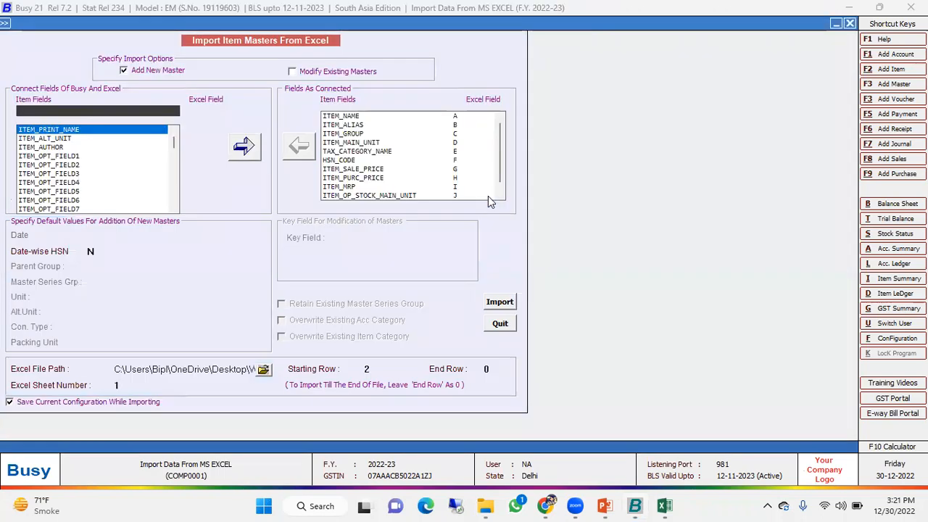
Remove all the existing connected fields, from ITEM_NAME through ITEM_OP_AMOUNT, from the item import configuration.
click(359, 118)
click(297, 149)
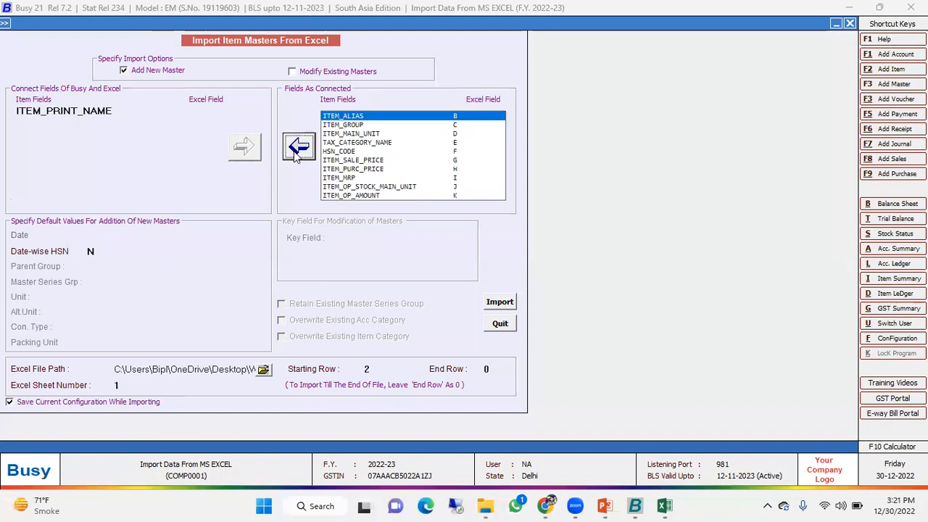
click(297, 148)
click(297, 149)
click(298, 149)
click(297, 149)
click(297, 149)
click(297, 149)
click(297, 149)
click(296, 151)
click(296, 150)
click(295, 151)
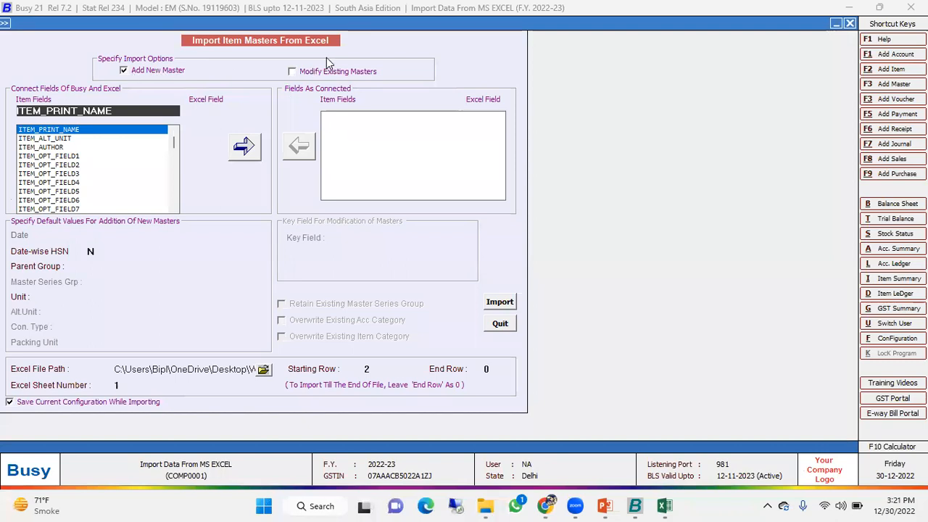
click(325, 76)
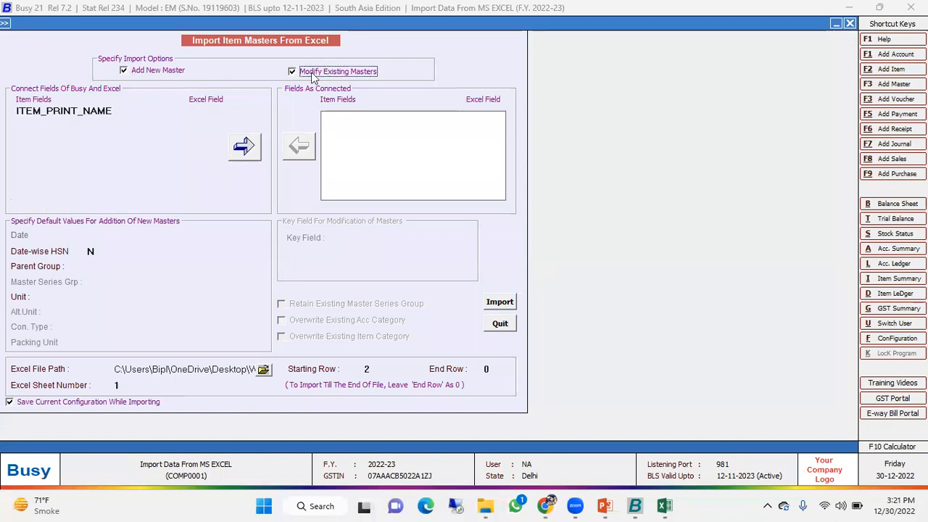
click(321, 76)
Connect the ITEM_NAME field to Excel column A, checking the Item Name column in the Items sheet.
click(110, 111)
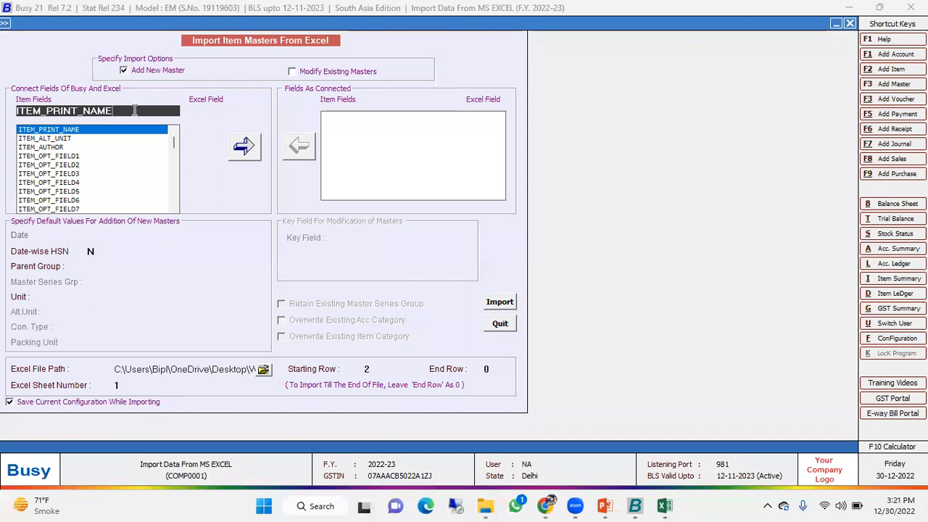
key(BackSpace)
key(BackSpace)
key(BackSpace)
key(BackSpace)
key(BackSpace)
key(BackSpace)
key(BackSpace)
key(BackSpace)
key(BackSpace)
key(BackSpace)
key(BackSpace)
key(BackSpace)
key(BackSpace)
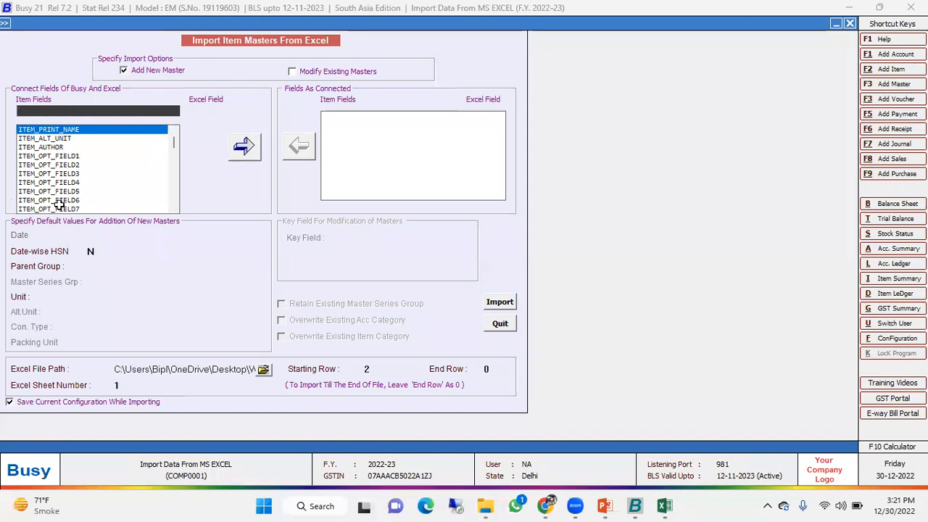
key(alt+Tab)
click(104, 160)
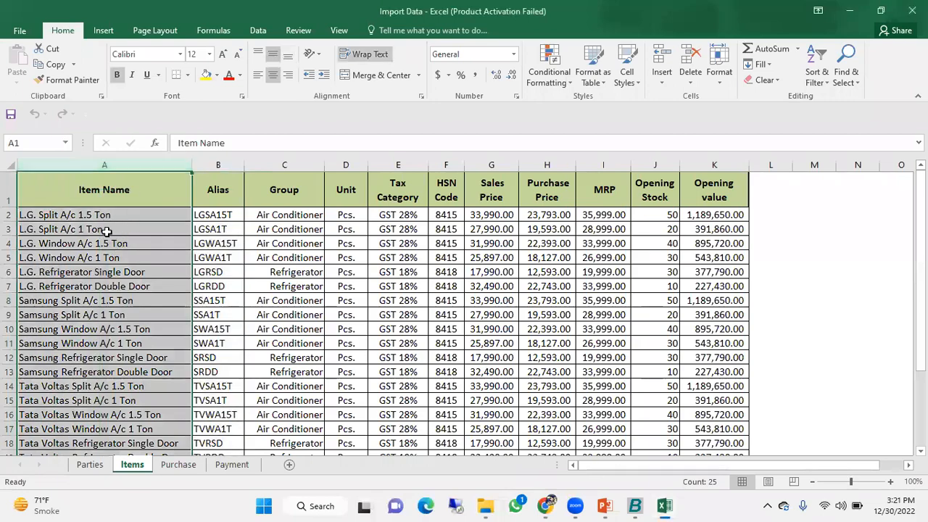
key(alt+Tab)
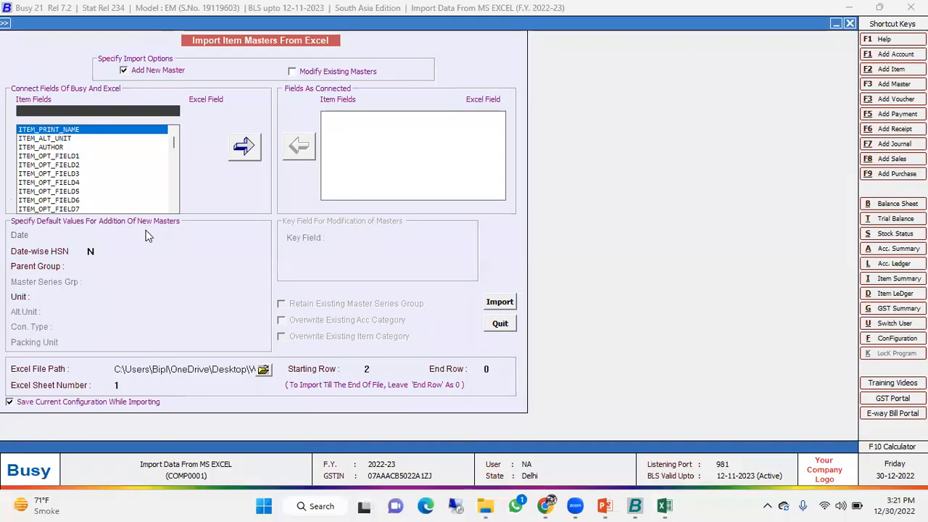
text(item_name)
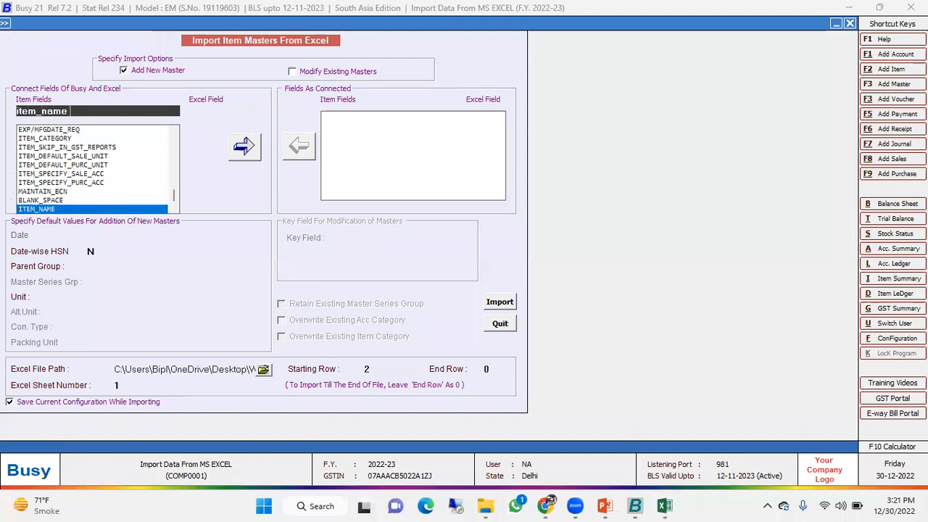
key(Return)
key(alt+Tab)
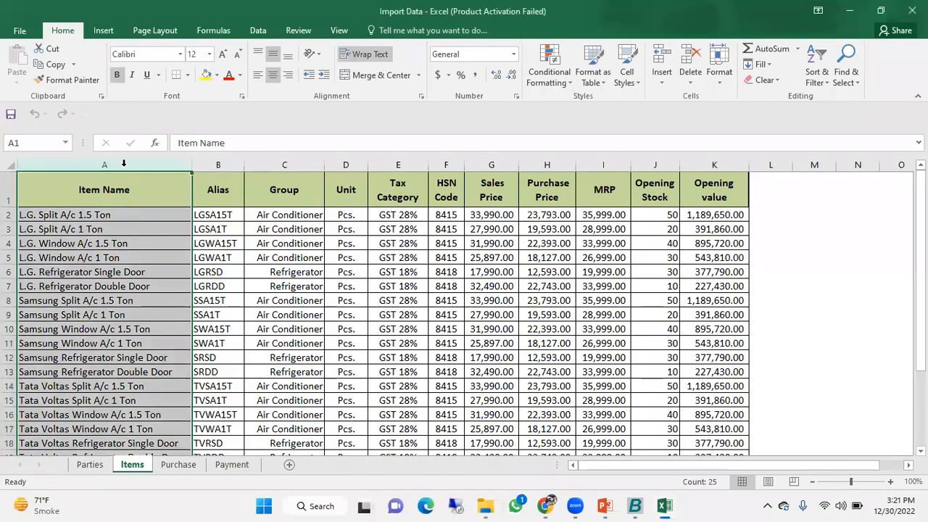
key(alt+Tab)
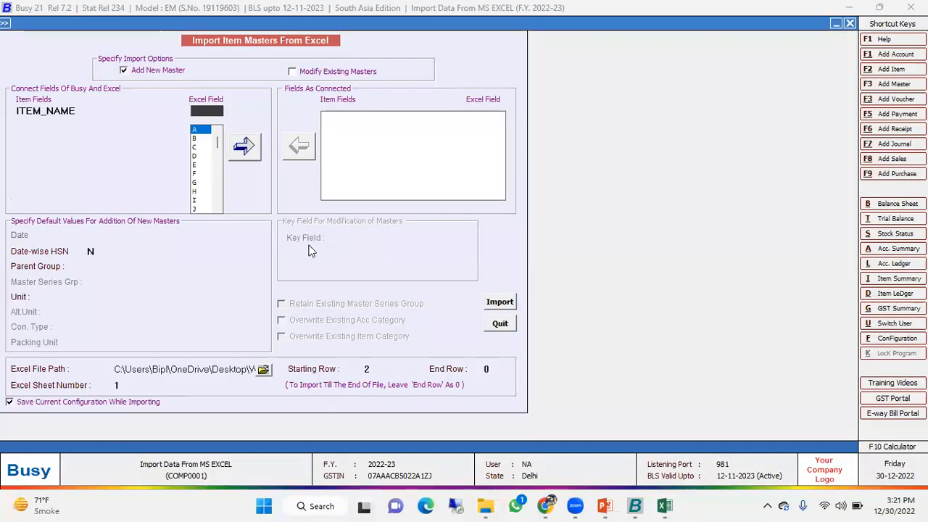
Check the Alias column in the Items sheet and connect the ITEM_ALIAS field to Excel column B.
key(alt+Tab)
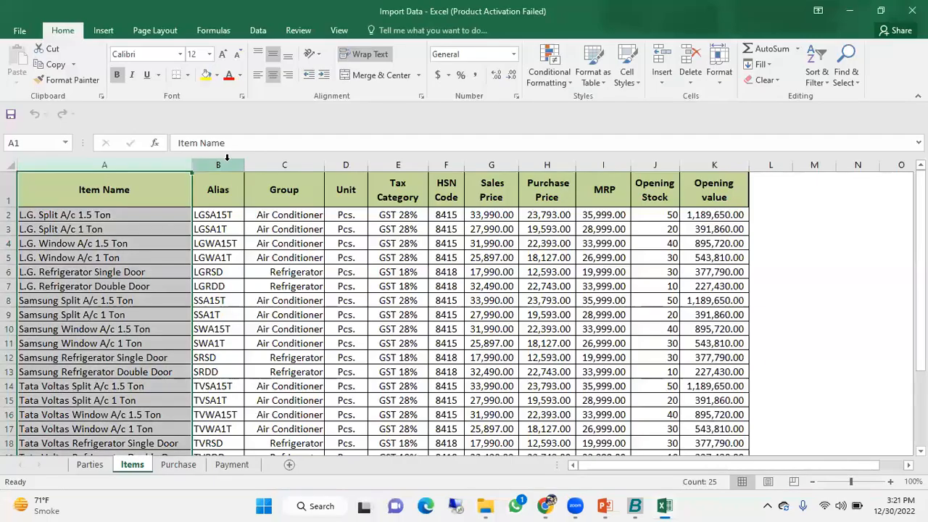
click(227, 159)
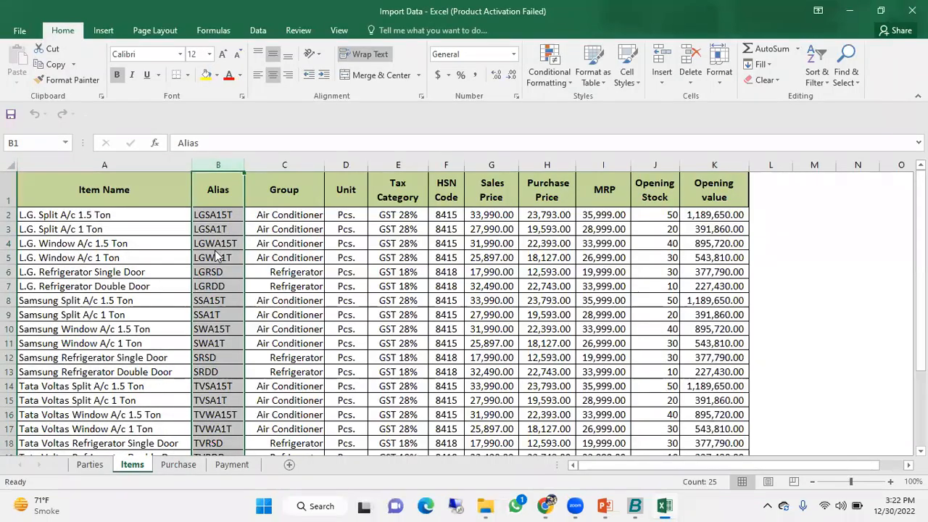
key(alt+Tab)
text(item)
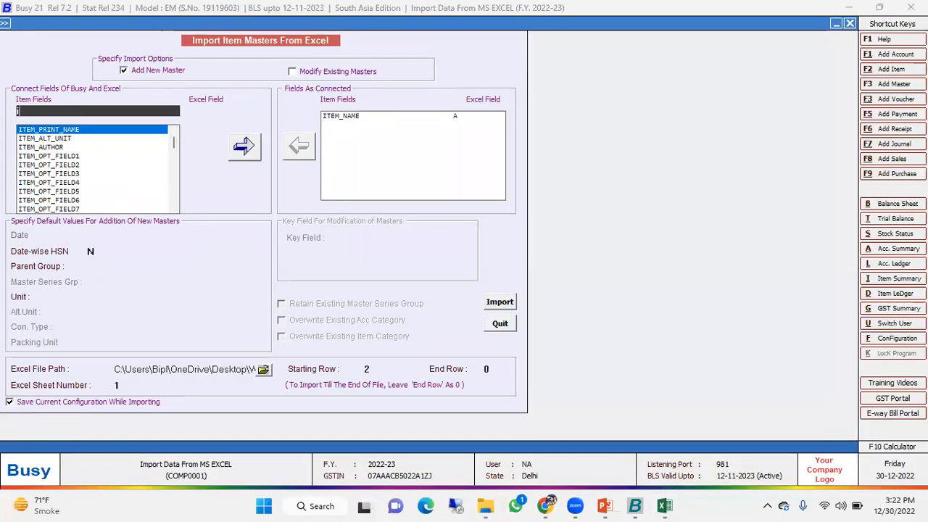
text(_al)
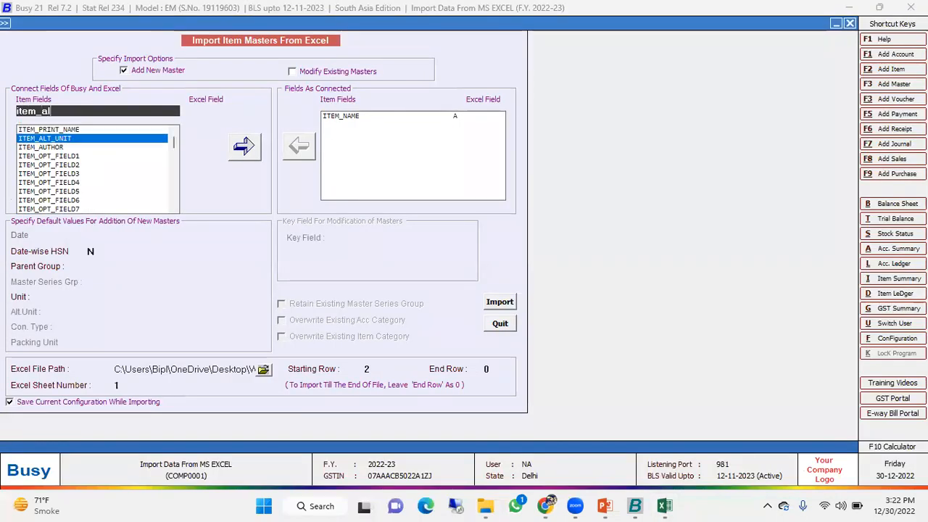
text(ias)
key(Return)
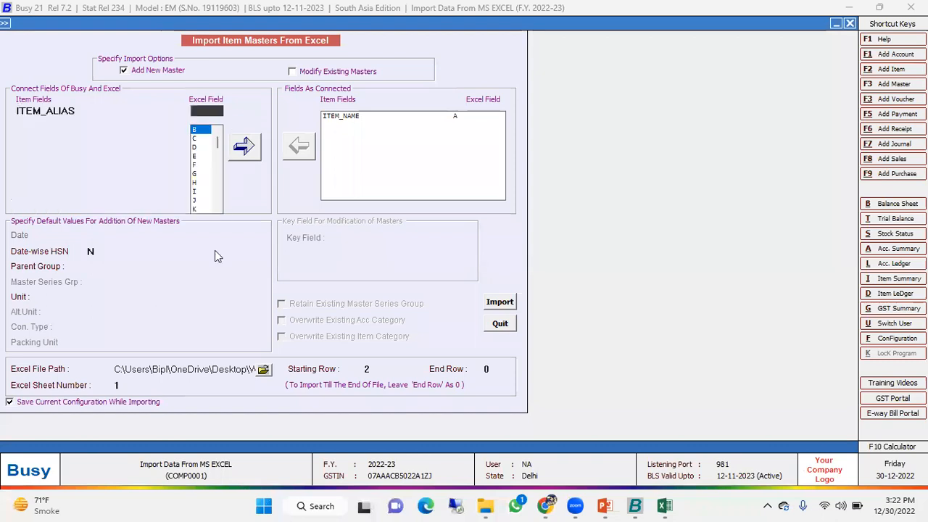
key(Return)
key(Return)
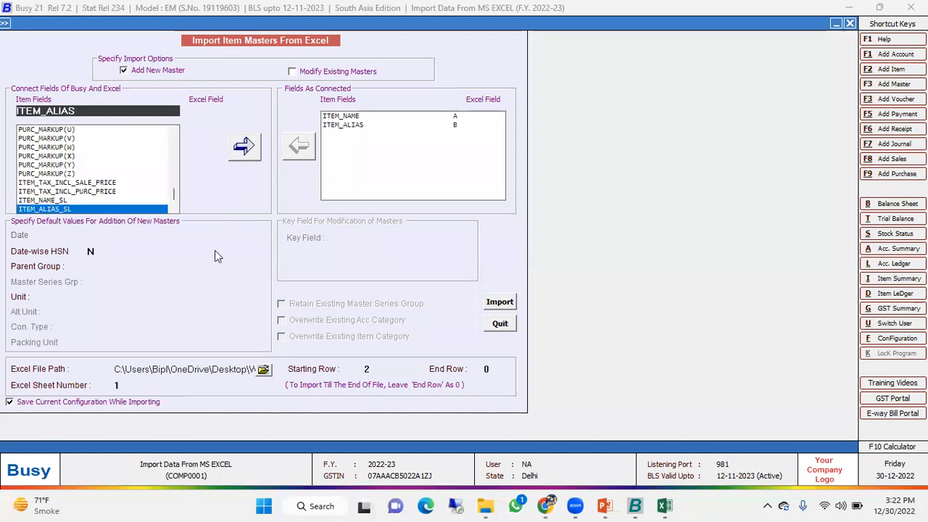
Check the Group column in the Items sheet and connect the ITEM_GROUP field to Excel column C.
key(alt+Tab)
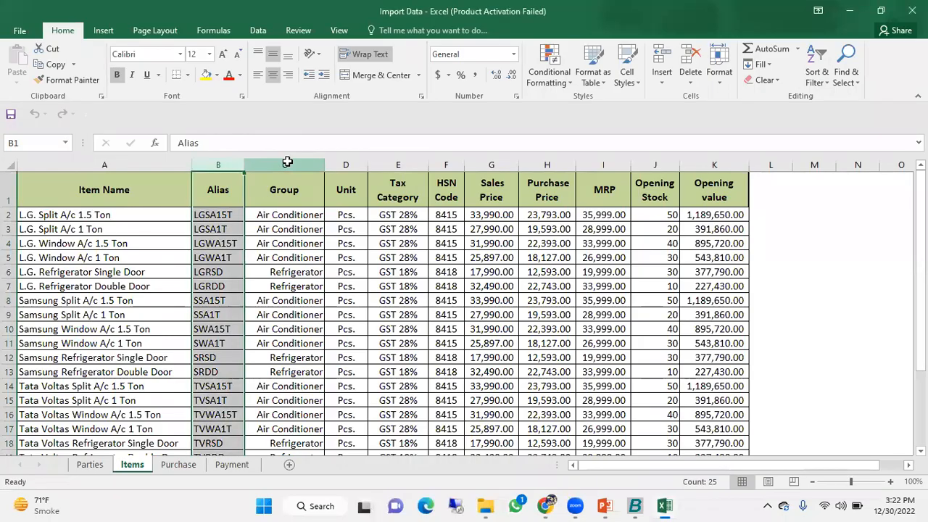
click(285, 161)
key(alt+Tab)
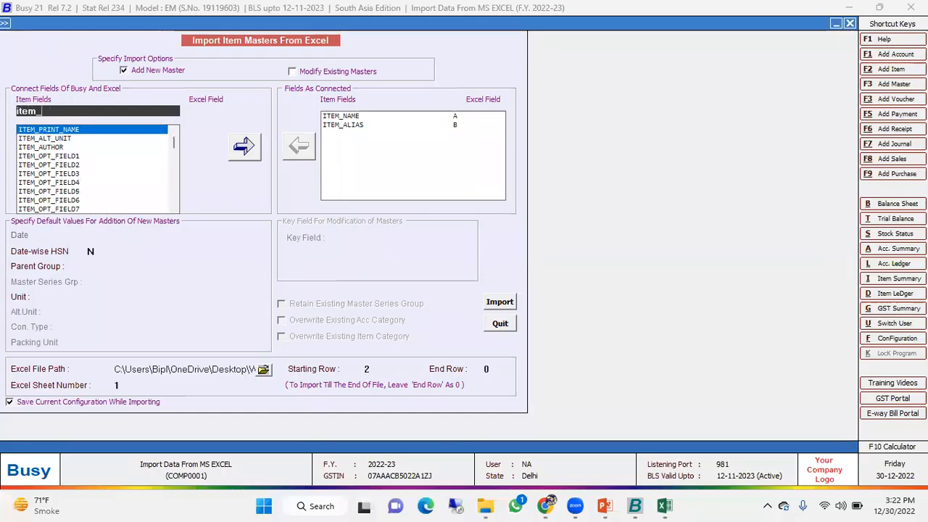
text(g)
key(Down)
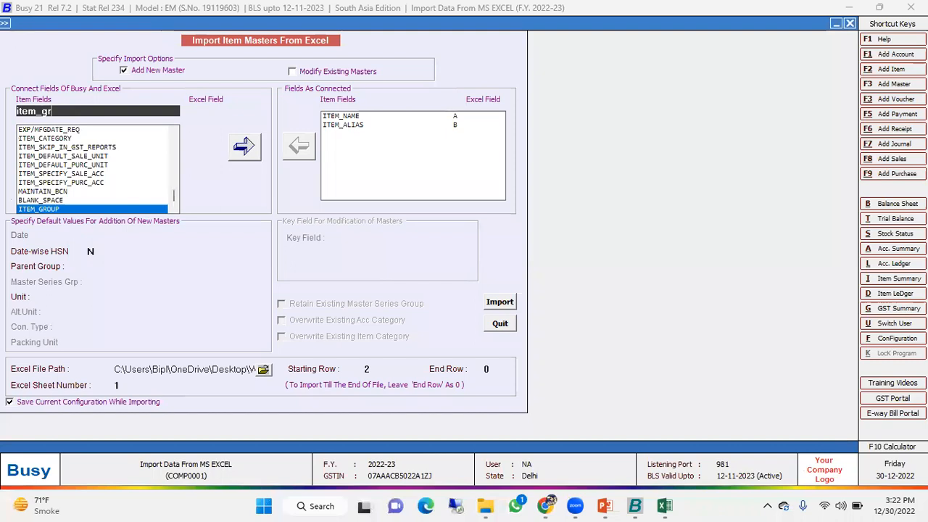
key(Return)
key(Return)
key(Return)
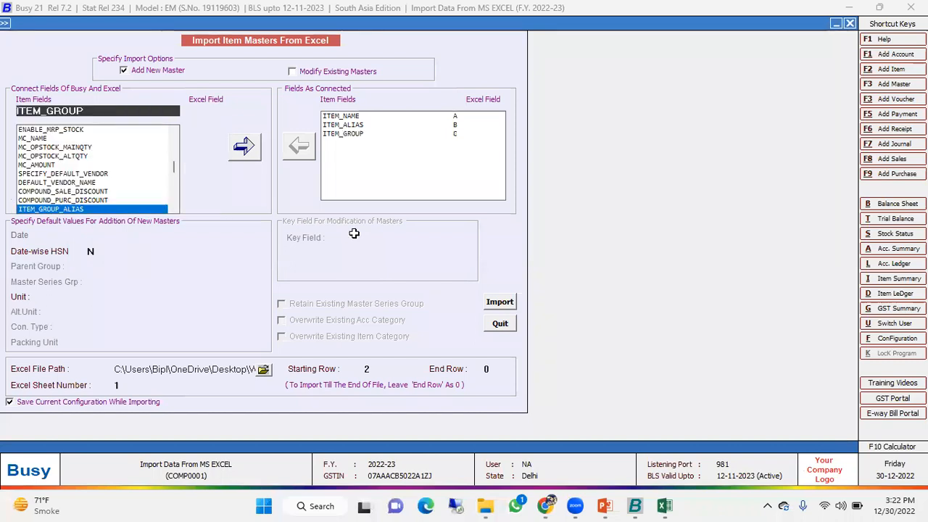
Check the Unit column in the Items sheet and connect the ITEM_MAIN_UNIT field to Excel column D.
key(alt+Tab)
click(341, 166)
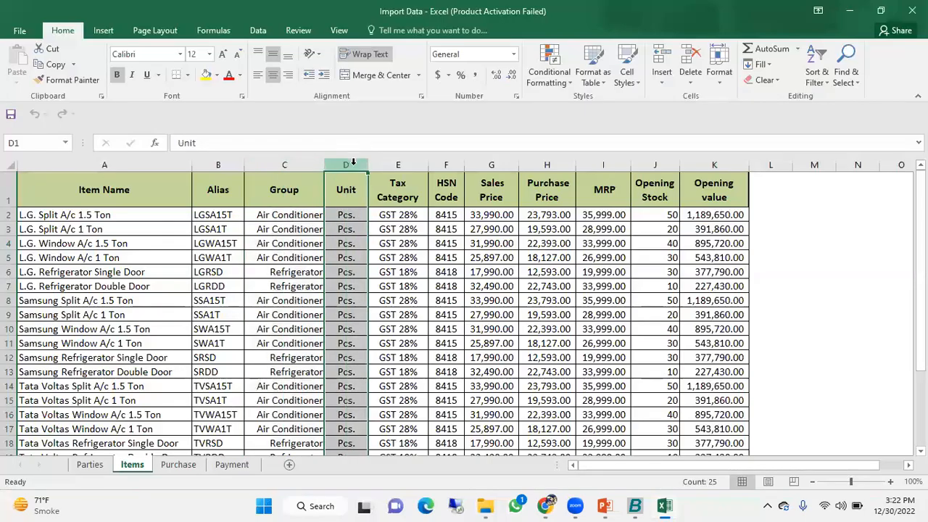
key(alt+Tab)
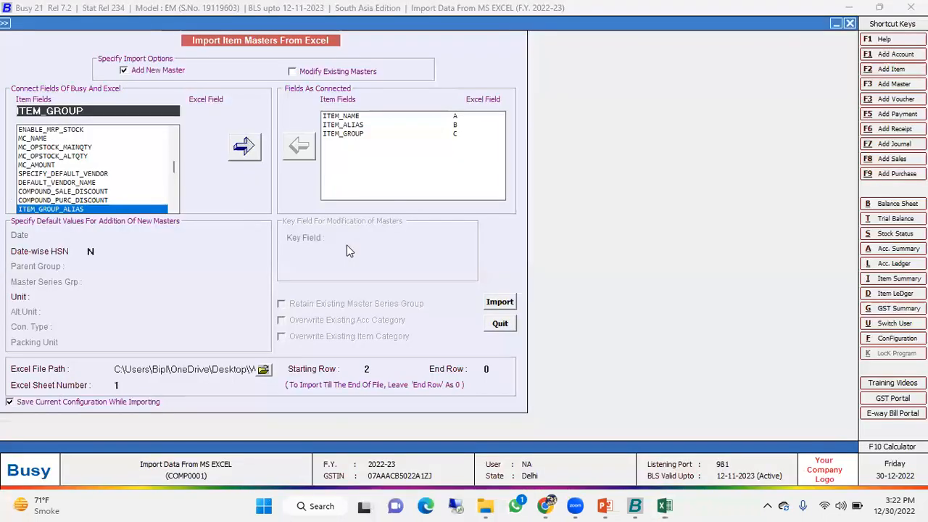
text(item)
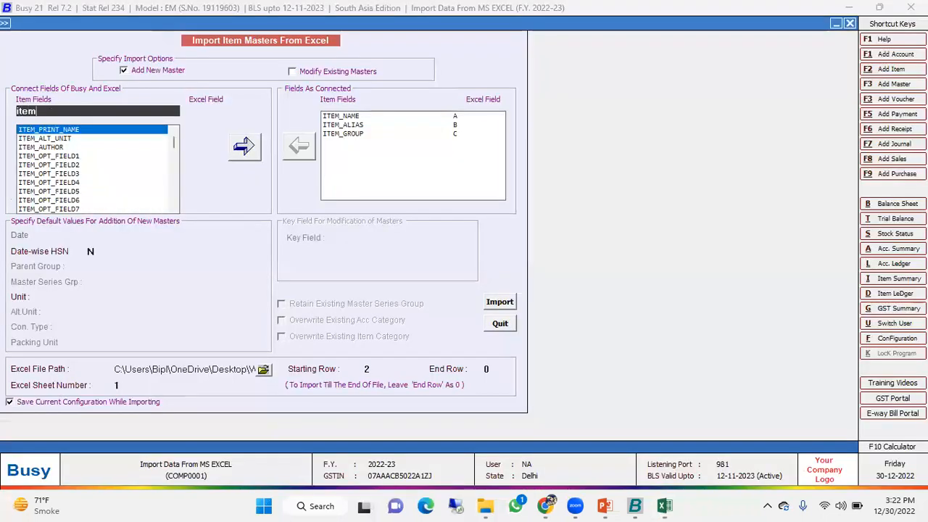
text(_main)
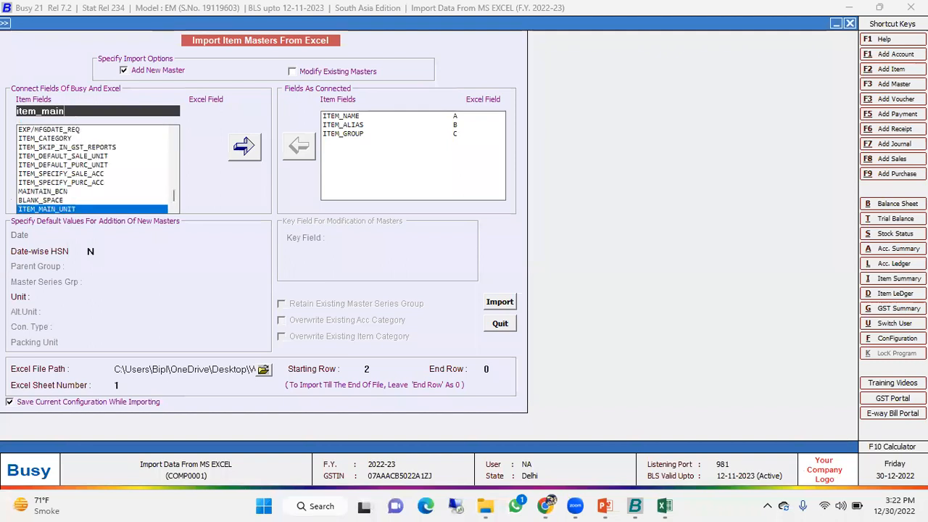
key(Return)
key(Return)
key(Return)
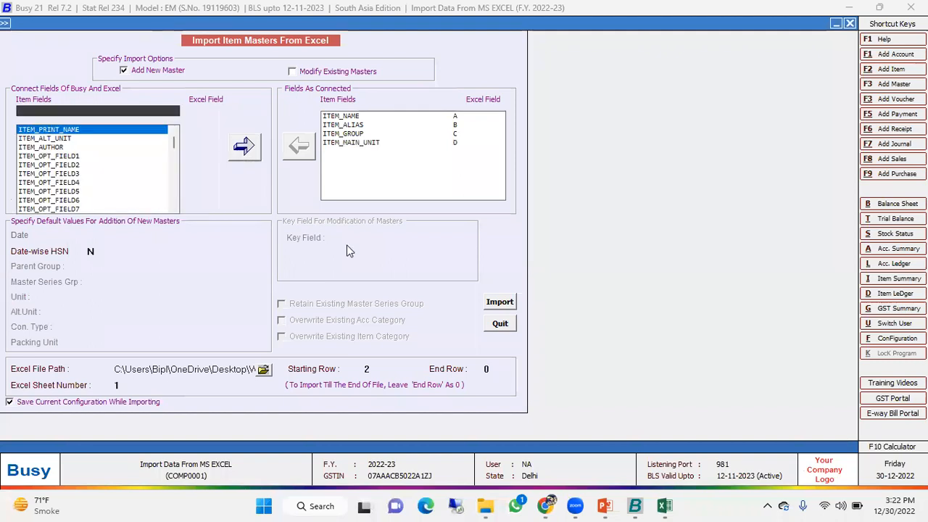
Check the Tax Category column in the Items sheet and connect the TAX_CATEGORY_NAME field to Excel column E.
key(alt+Tab)
click(408, 156)
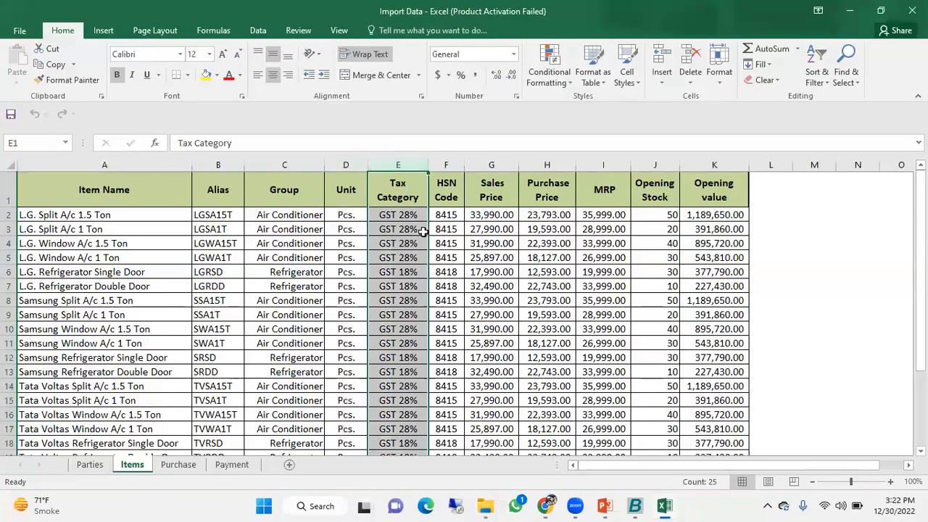
key(alt+Tab)
text(tax)
key(Down)
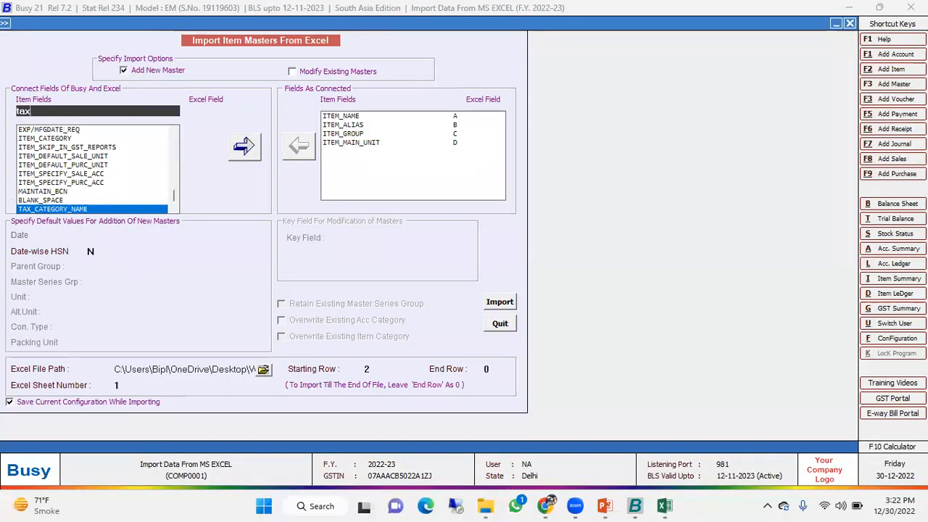
key(Return)
key(alt+Tab)
key(alt+Tab)
key(Return)
key(Return)
Check the HSN Code column in the Items sheet and connect the HSN_CODE field to Excel column F.
key(alt+Tab)
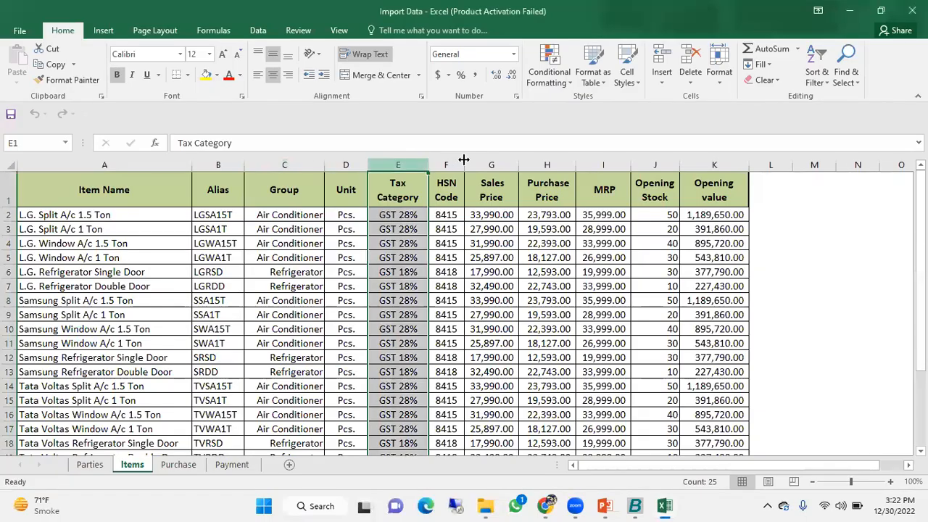
click(446, 165)
key(alt+Tab)
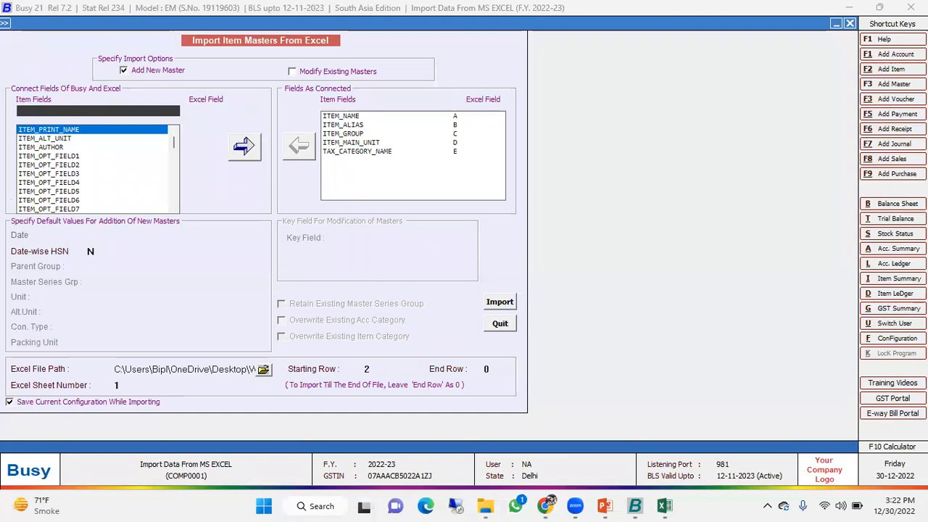
text(hsn_)
key(Return)
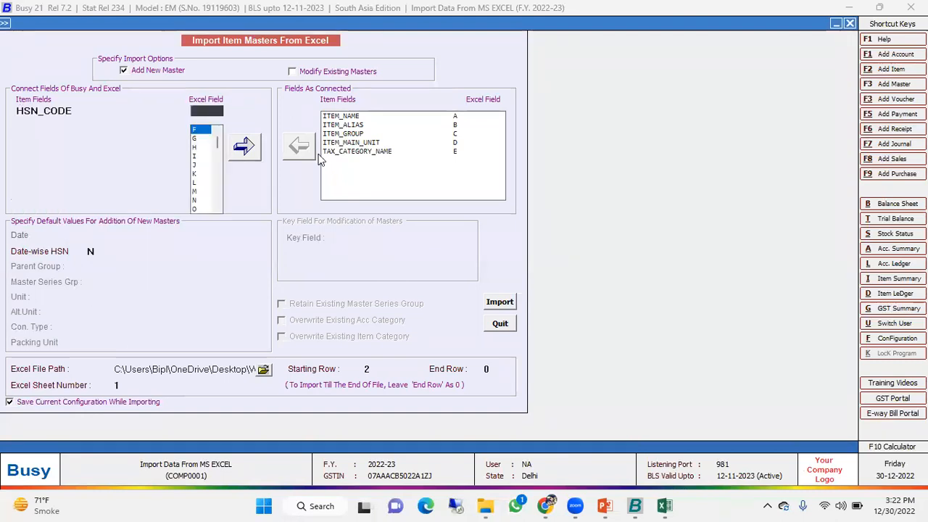
key(alt+Tab)
key(alt+Tab)
text(f)
key(Return)
key(Return)
Check the Sales Price column in the Items sheet and connect the ITEM_SALE_PRICE field to Excel column G.
key(alt+Tab)
click(506, 166)
key(alt+Tab)
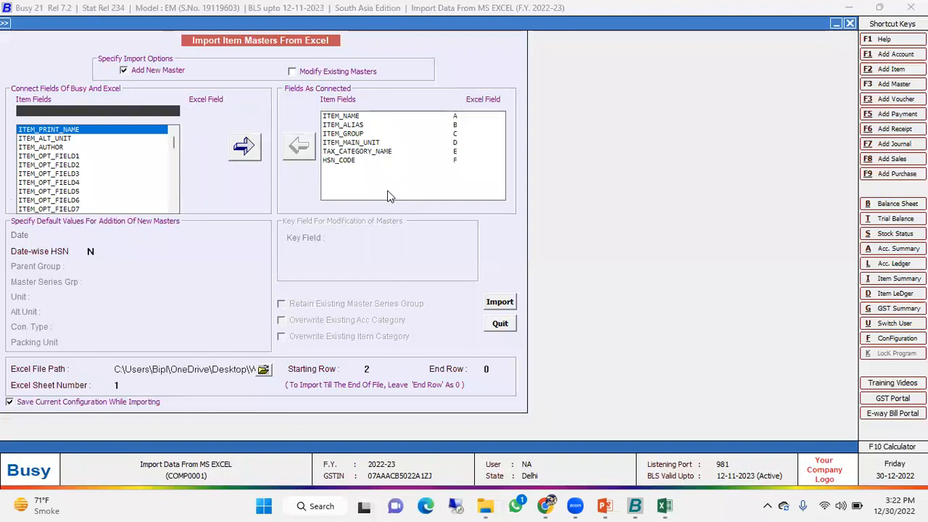
text(item_sale)
key(Down)
key(Down)
key(Down)
key(Down)
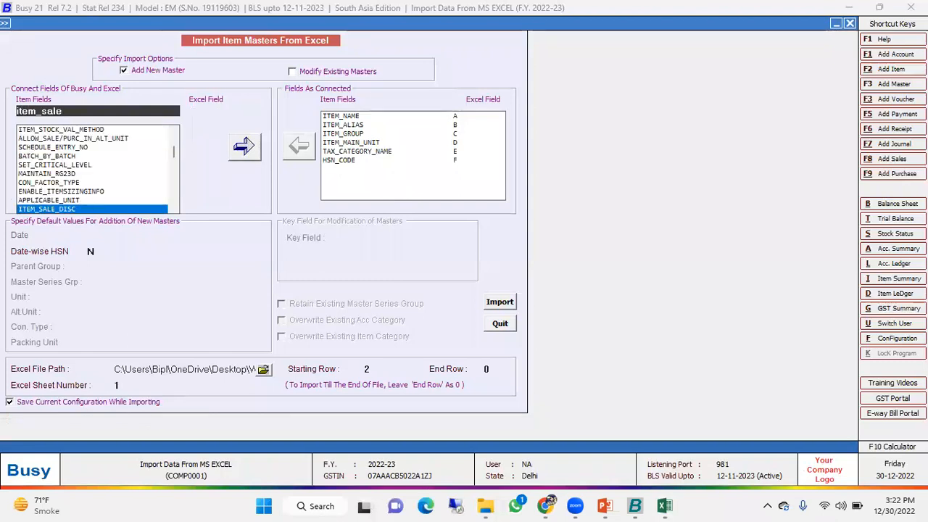
key(Return)
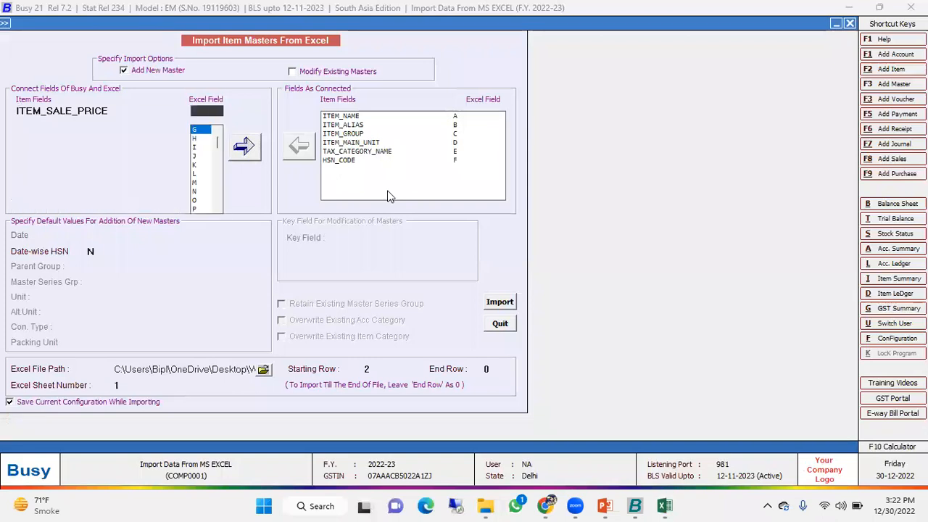
key(Return)
key(Return)
Check the Purchase Price column in the Items sheet and connect the ITEM_PURC_PRICE field to Excel column H.
key(alt+Tab)
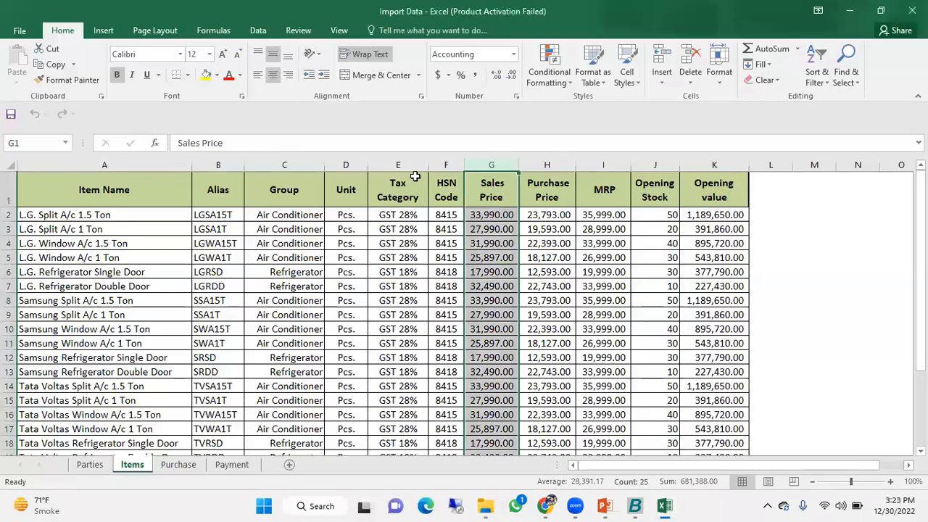
click(553, 163)
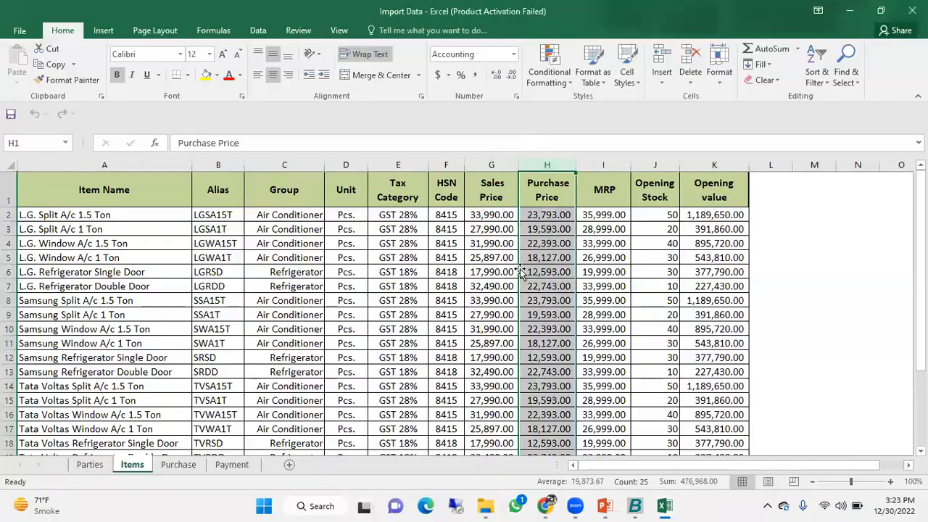
key(alt+Tab)
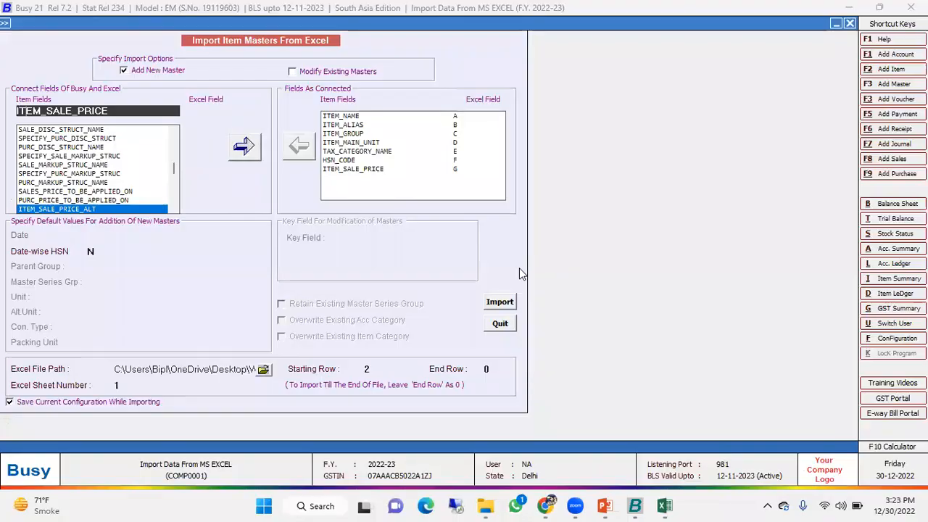
key(BackSpace)
key(BackSpace)
key(BackSpace)
key(BackSpace)
key(BackSpace)
key(BackSpace)
key(BackSpace)
key(BackSpace)
key(BackSpace)
key(BackSpace)
text(purc_price)
key(Return)
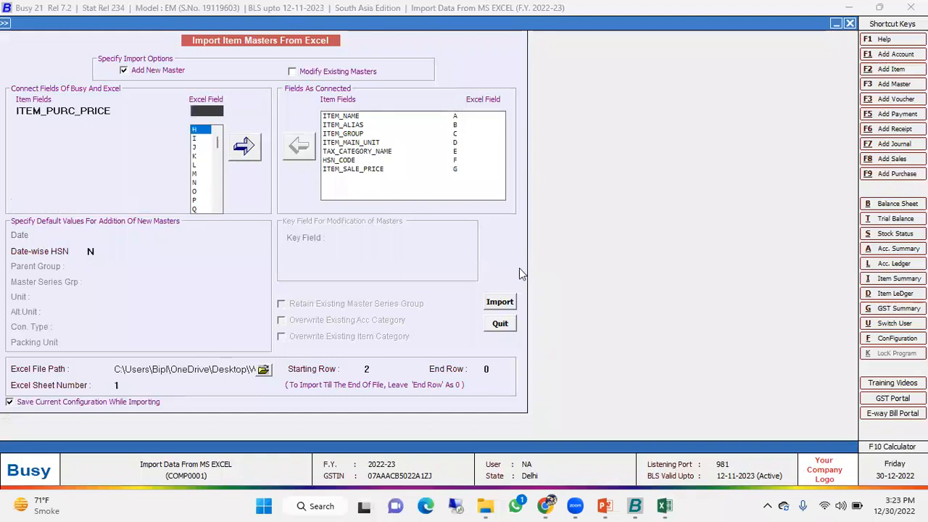
key(alt+Tab)
key(alt+Tab)
key(Return)
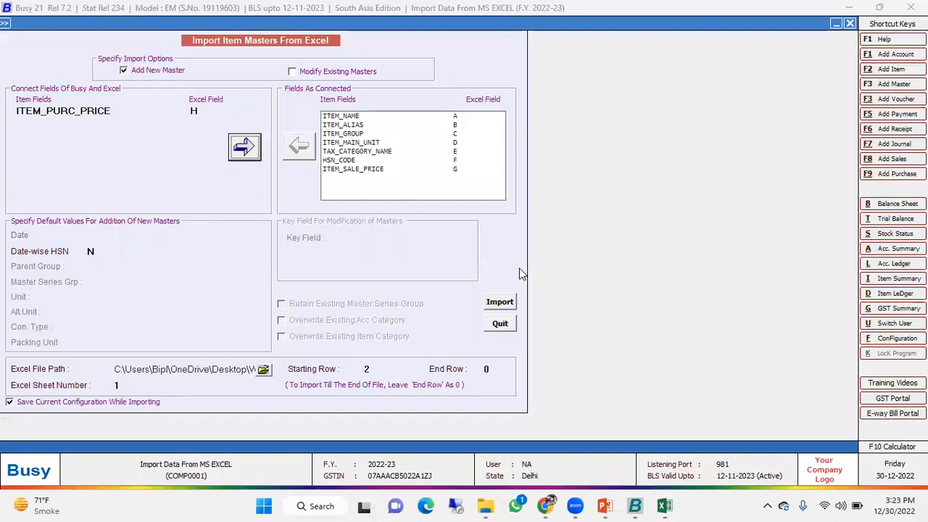
text(mrp)
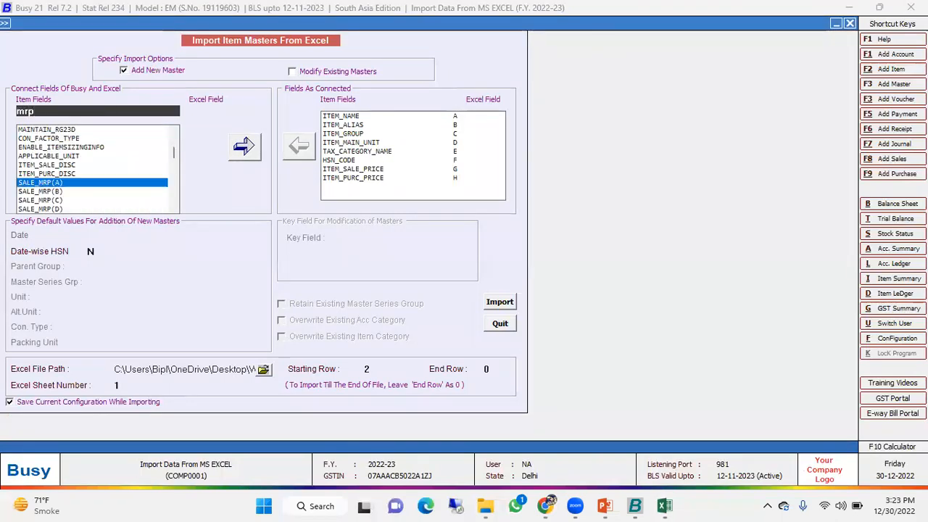
key(Down)
key(Down)
key(Down)
key(Down)
key(Down)
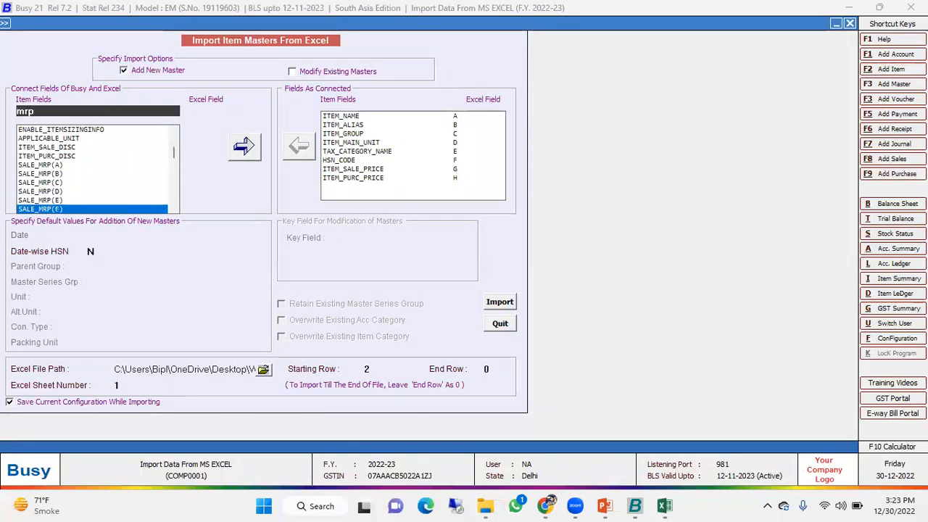
key(BackSpace)
key(BackSpace)
key(BackSpace)
Connect the ITEM_MRP field to Excel column I in the item import configuration.
text(item)
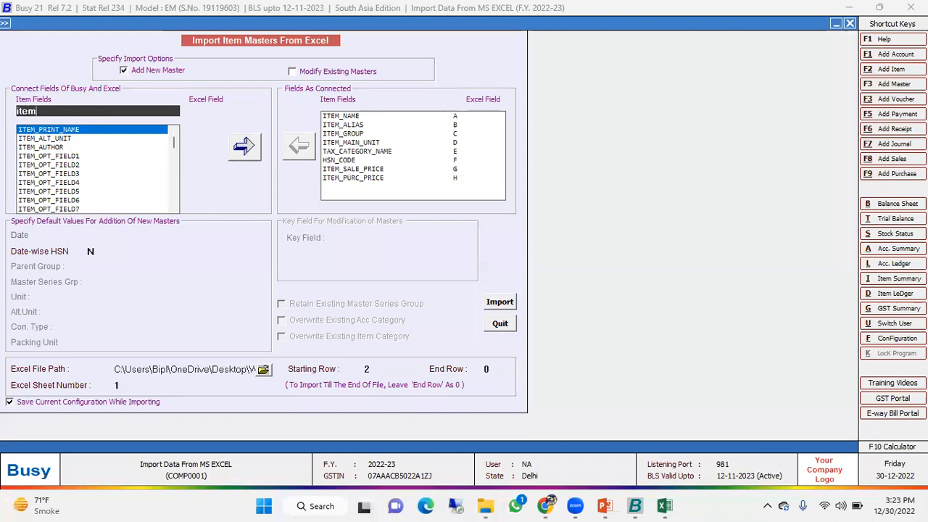
text(_mrp)
key(Return)
key(Return)
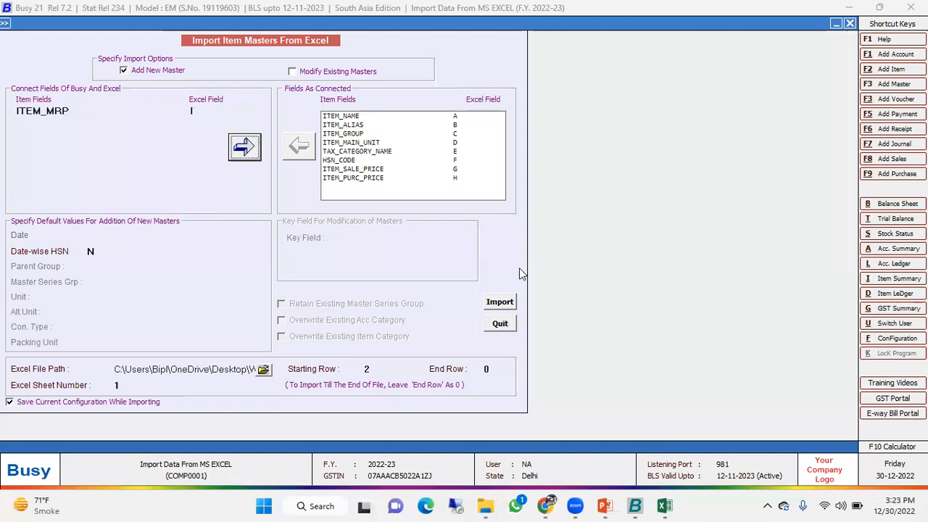
key(Return)
Check the Opening Stock column in the Items sheet and connect the ITEM_OP_STOCK_MAIN_UNIT field to Excel column J.
key(alt+Tab)
click(647, 163)
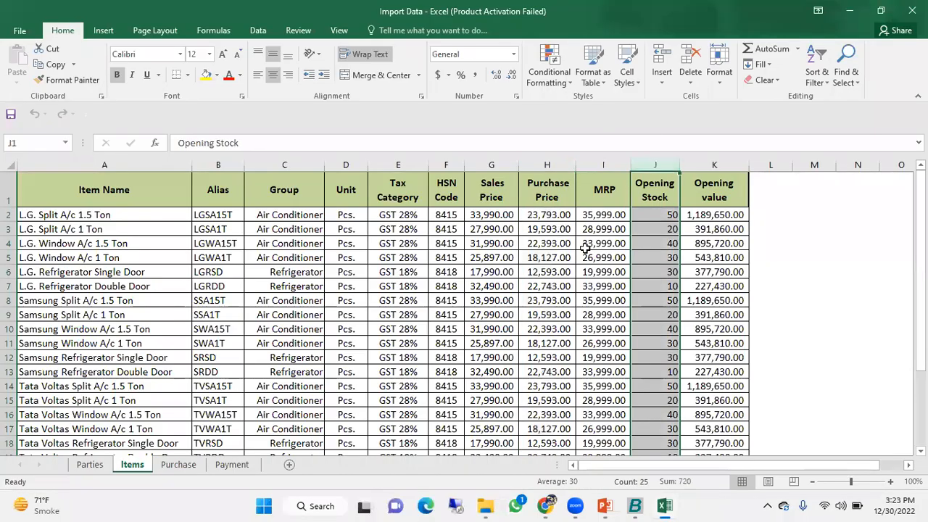
key(alt+Tab)
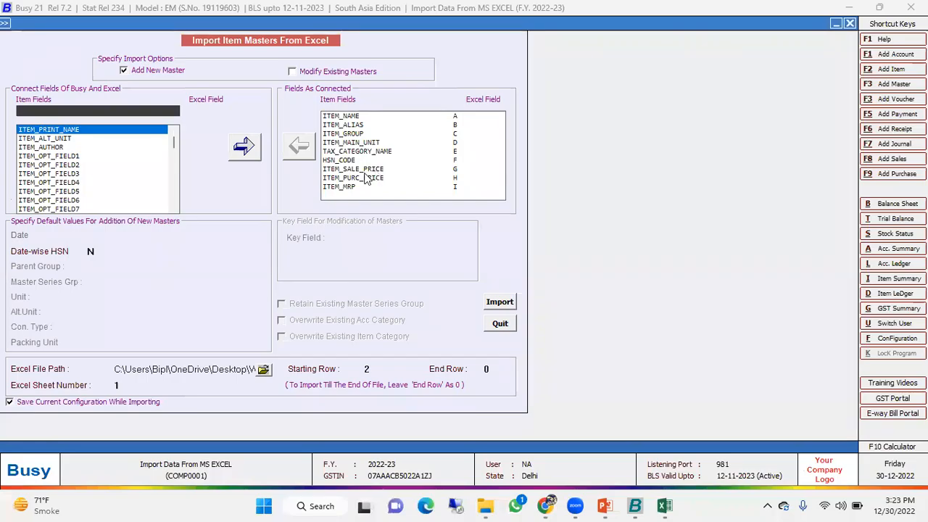
text(item)
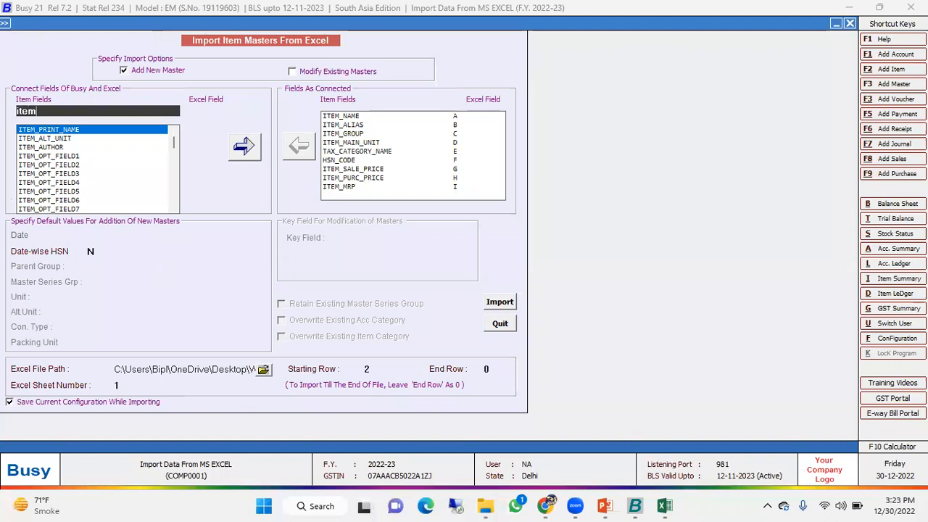
text(_op)
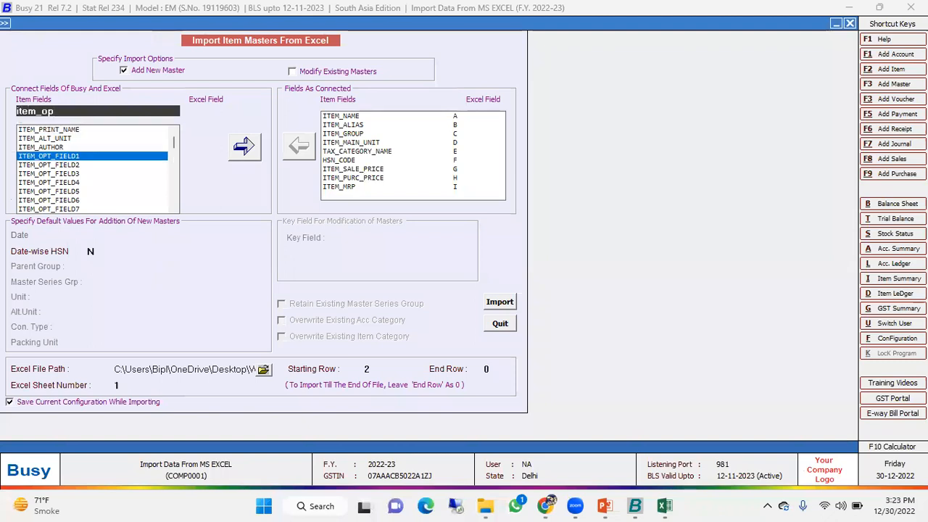
text(_s)
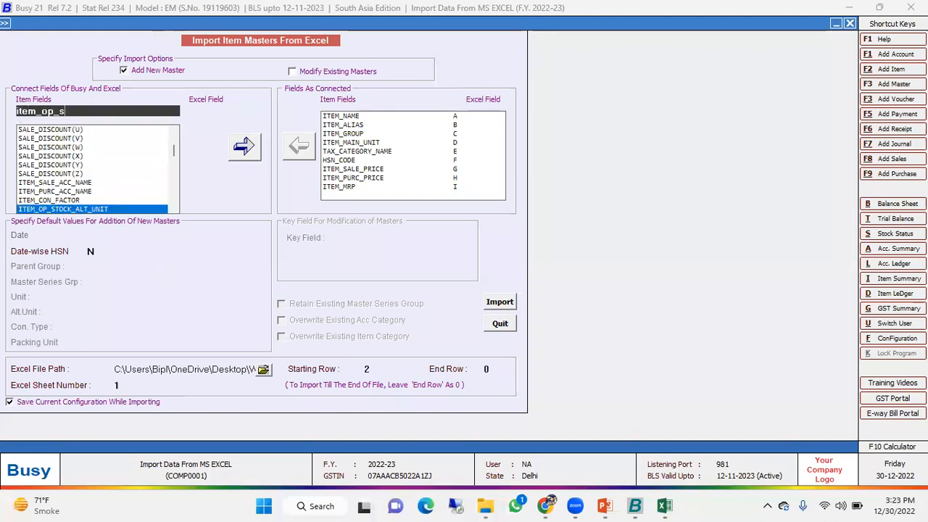
text(to)
key(Down)
key(Return)
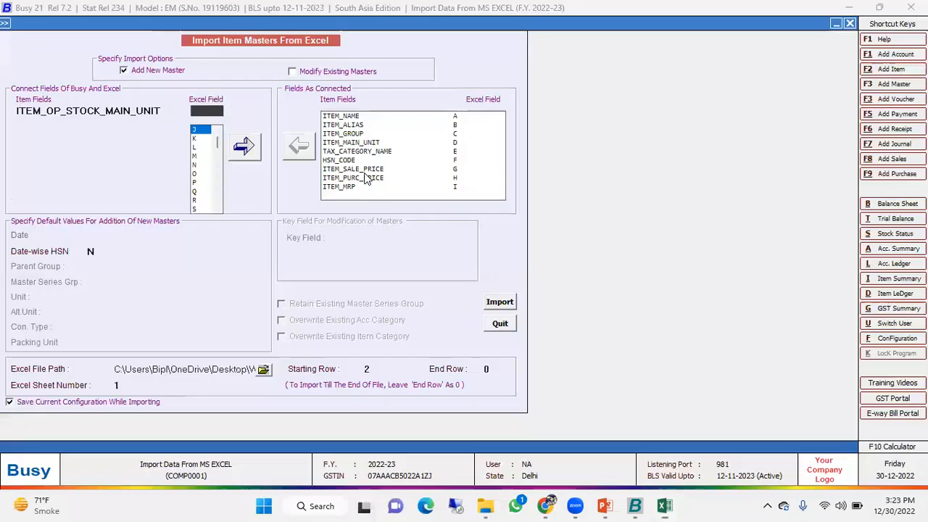
key(Return)
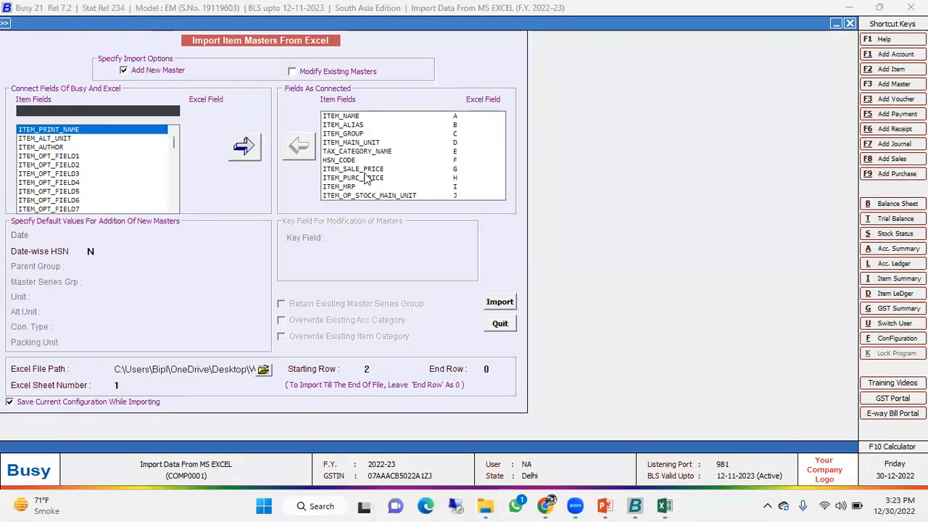
Check the Opening value column in the Items sheet and connect the ITEM_OP_AMOUNT field to Excel column K.
key(alt+Tab)
click(711, 165)
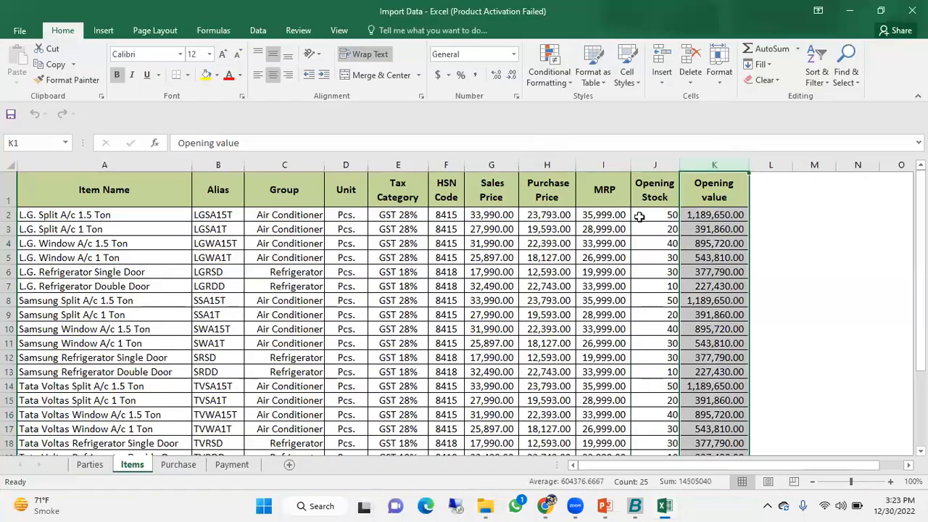
key(alt+Tab)
text(op)
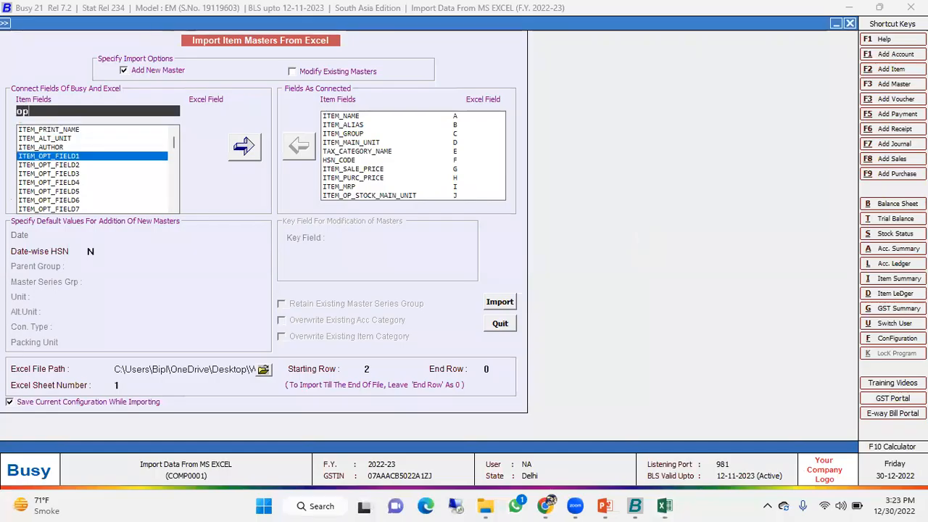
text(_)
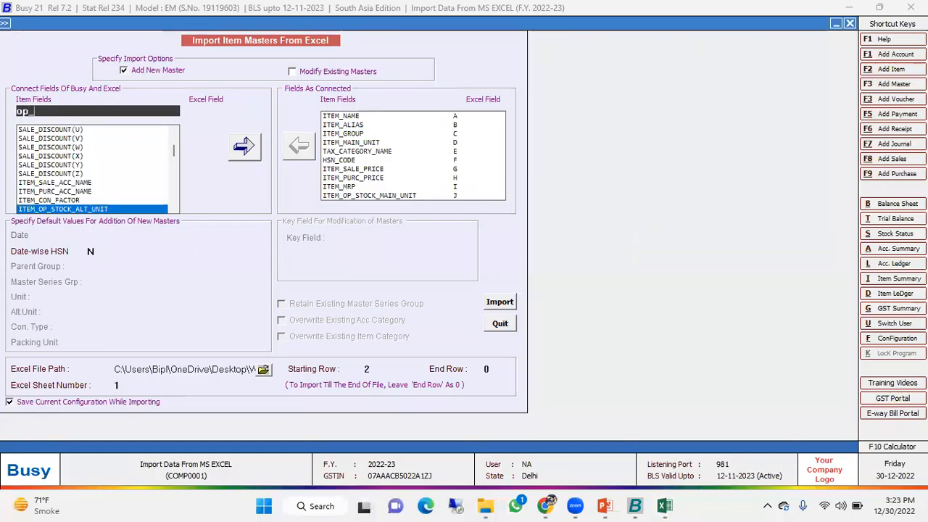
text(amoun)
key(Return)
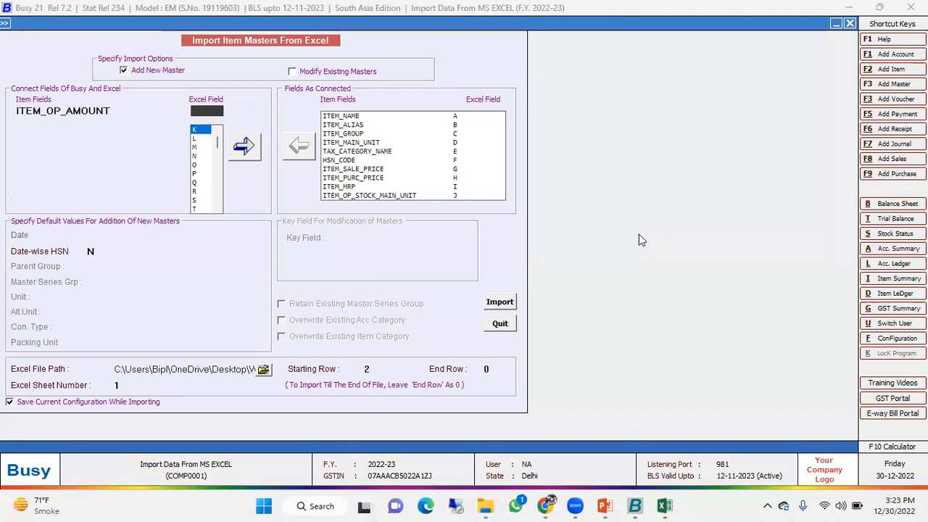
key(Return)
key(Return)
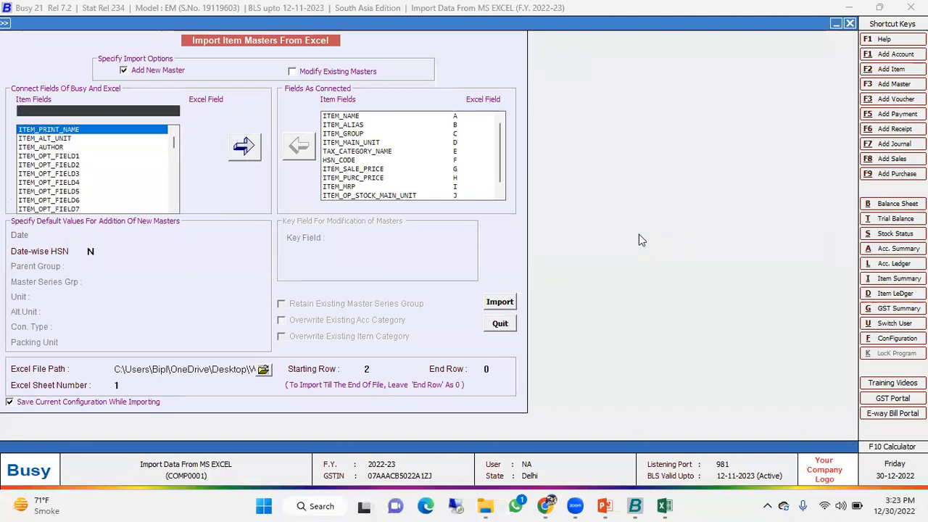
Choose the Import Data workbook as the Excel source file for the item master import.
key(alt+Tab)
key(alt+Tab)
click(264, 370)
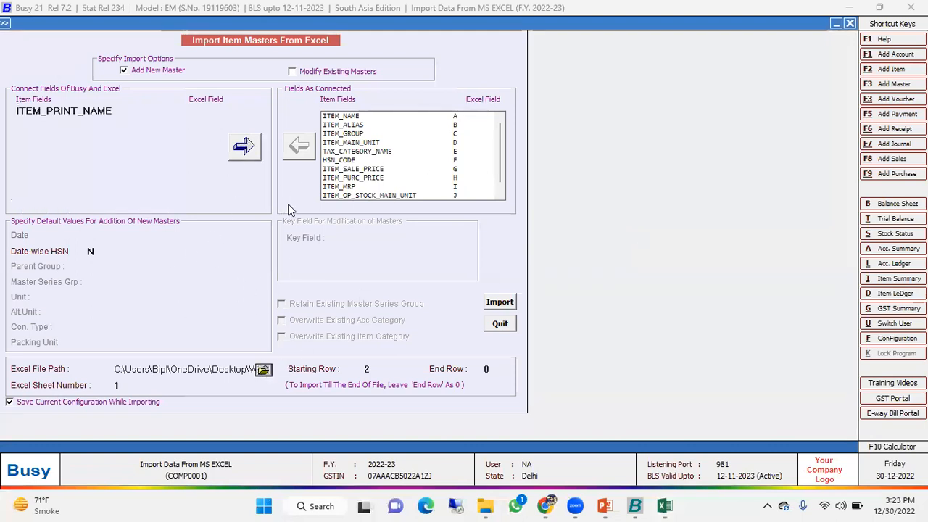
double_click(267, 126)
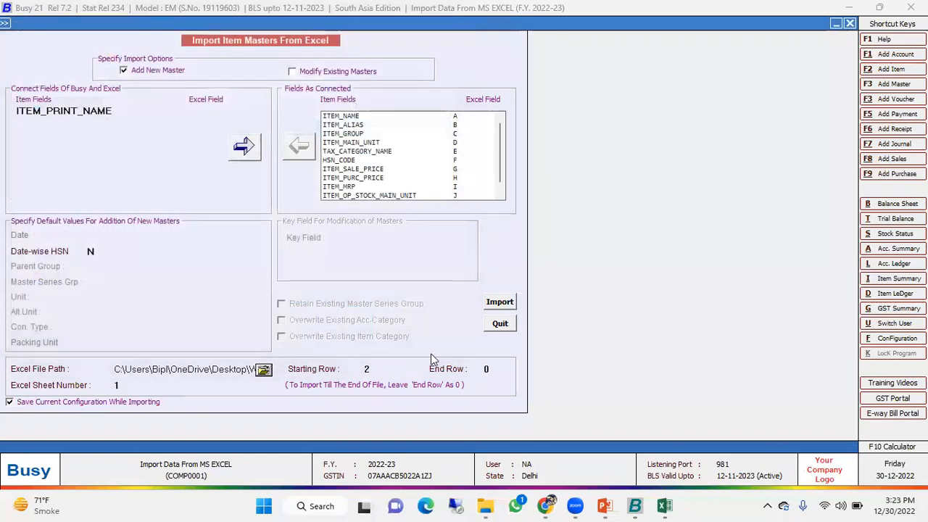
Check the Items sheet's position and its first data row in the Import Data workbook, and close the workbook.
key(alt+Tab)
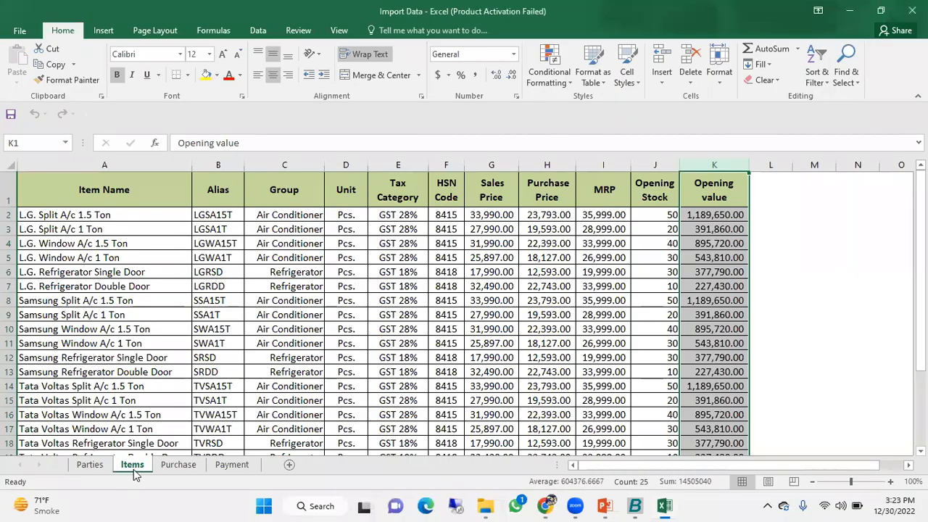
click(10, 213)
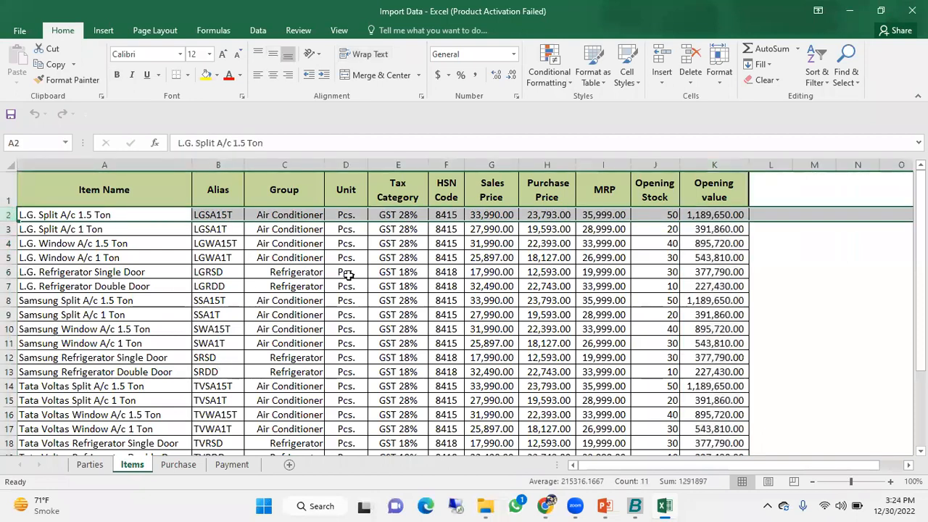
click(912, 10)
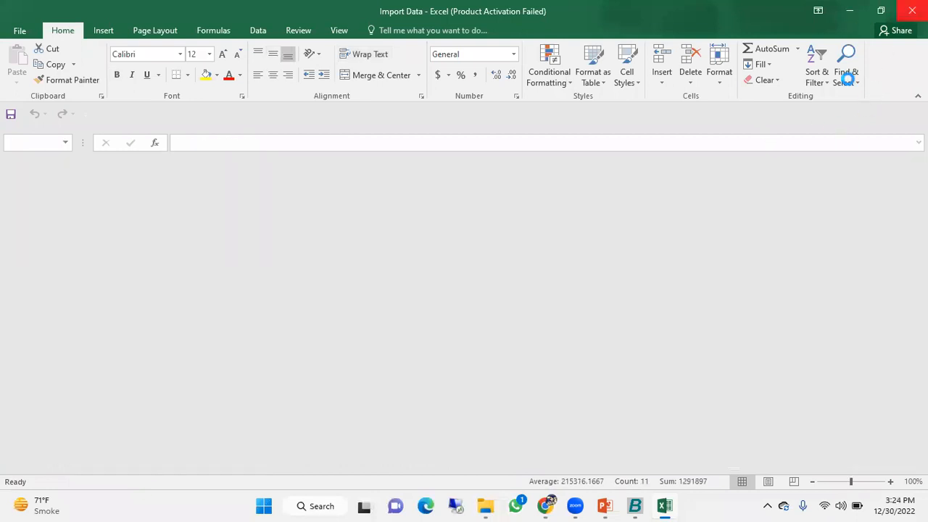
Set the Excel sheet number to 2 for the item import, keeping the starting and end rows.
click(377, 371)
key(Return)
key(Return)
text(2)
key(Return)
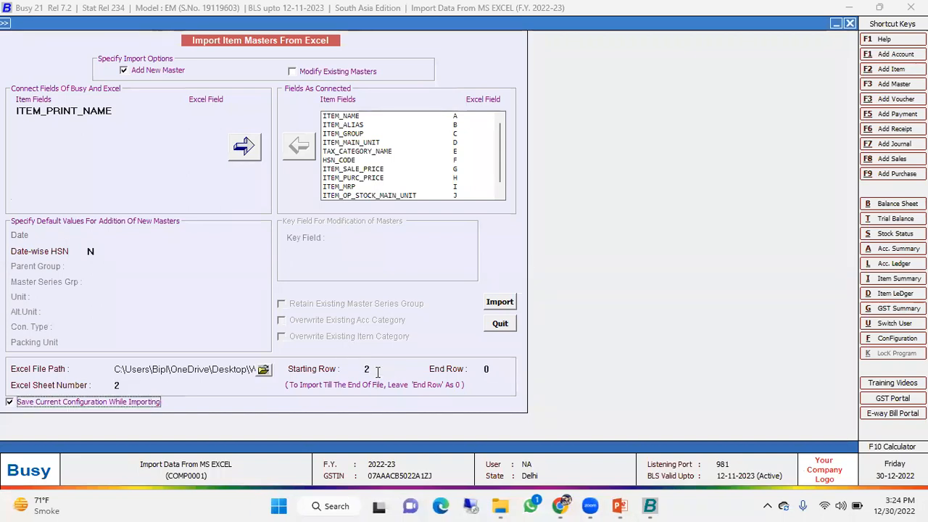
Check the starting row and sheet number, run the item master import, and leave the import form.
click(377, 371)
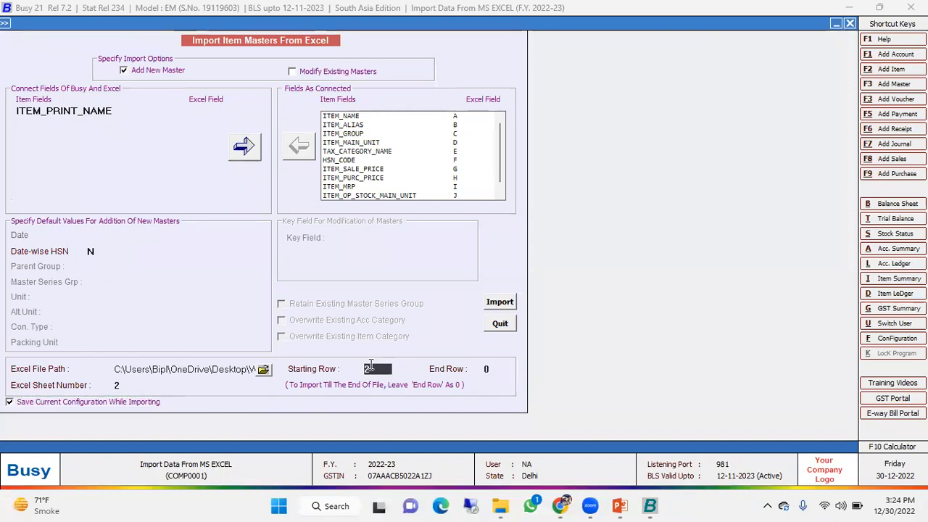
click(136, 387)
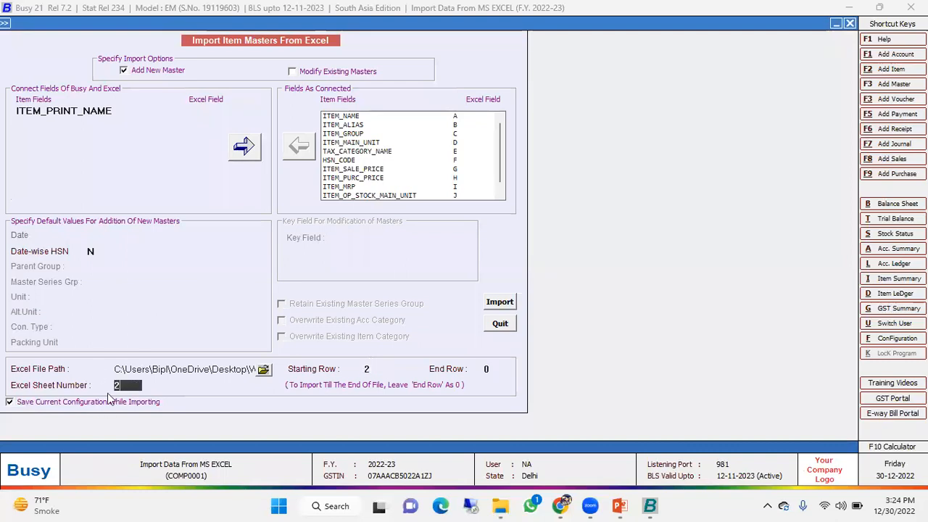
click(499, 303)
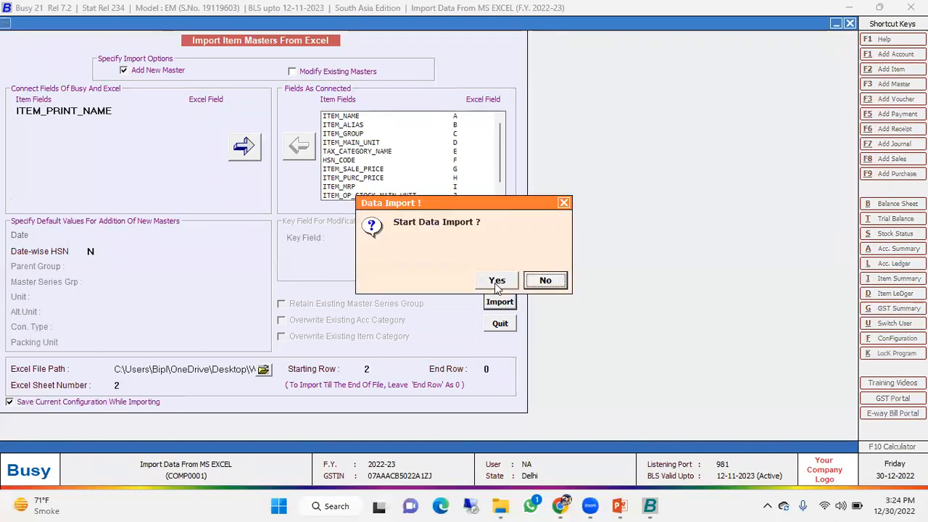
click(496, 281)
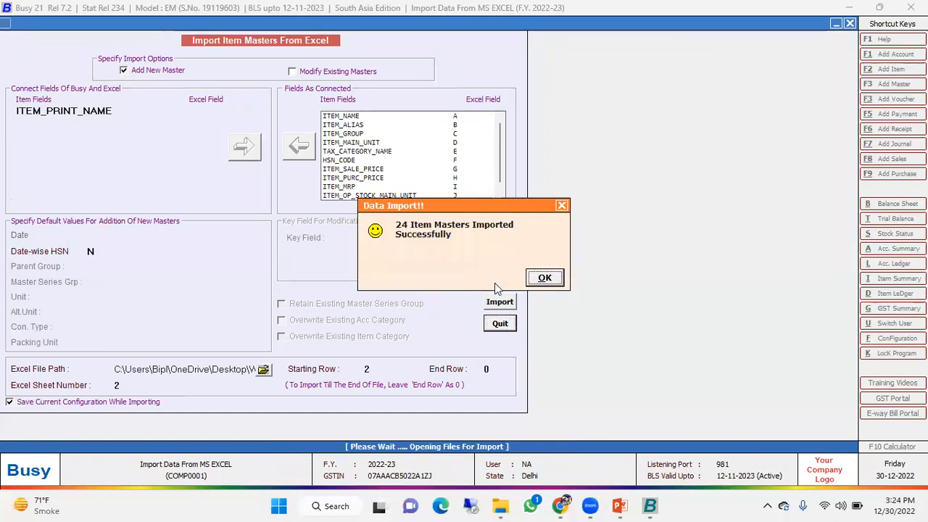
key(Return)
key(Escape)
key(Escape)
Open the list of item masters in Standard Format.
key(Up)
key(Up)
key(Up)
key(Up)
key(Up)
key(Return)
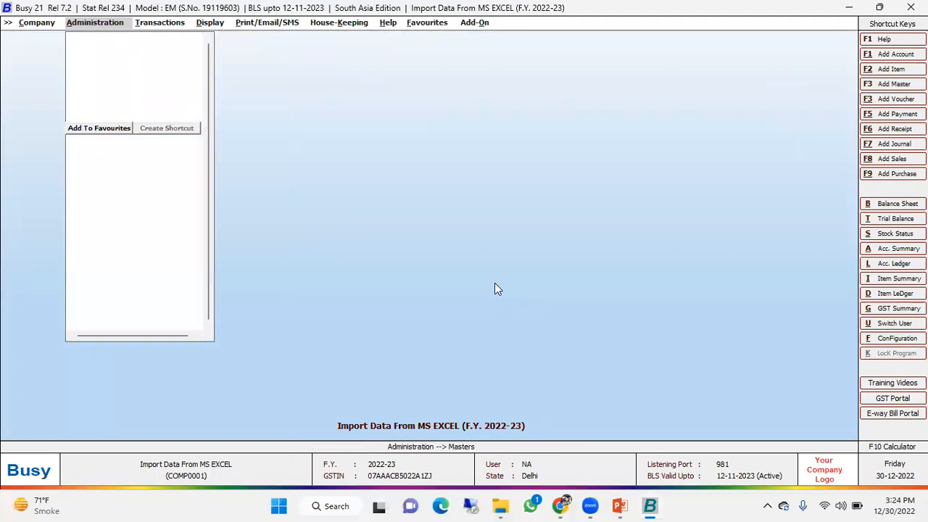
key(Down)
key(Down)
key(Down)
key(Return)
key(Down)
key(Down)
key(Return)
key(Return)
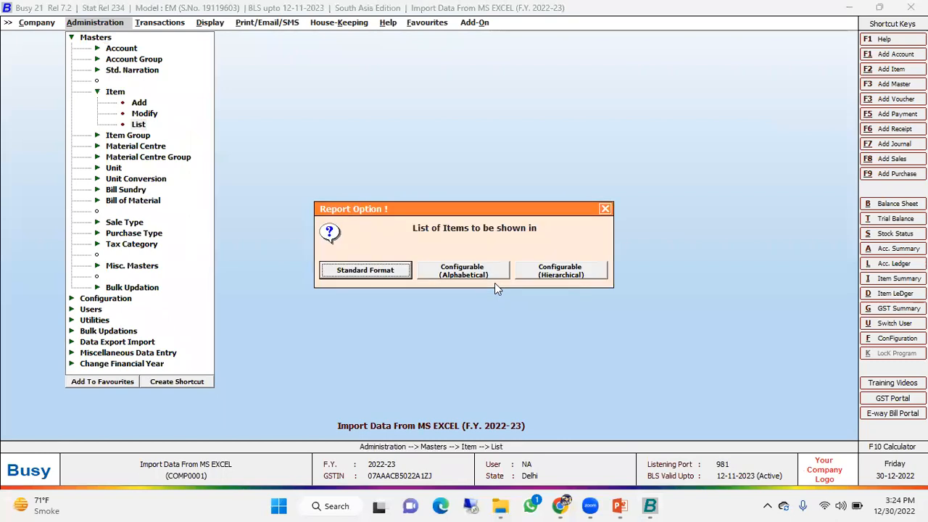
key(Return)
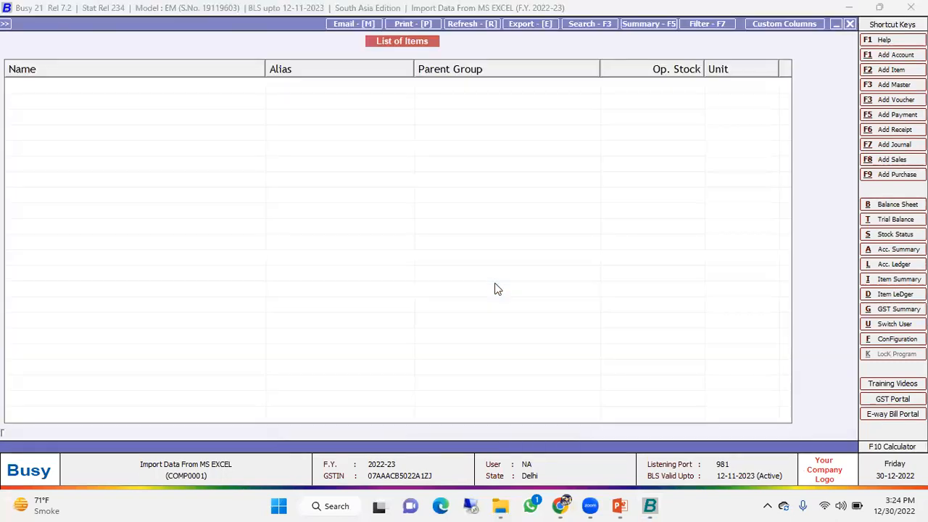
Open the L.G. Refrigerator Double Door item master and review its print name, group, unit and opening stock quantity.
key(Return)
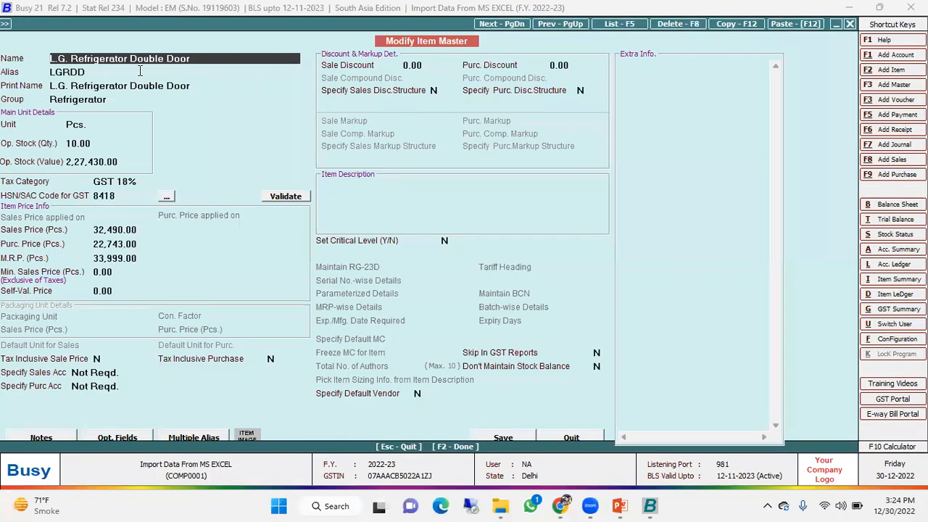
click(113, 85)
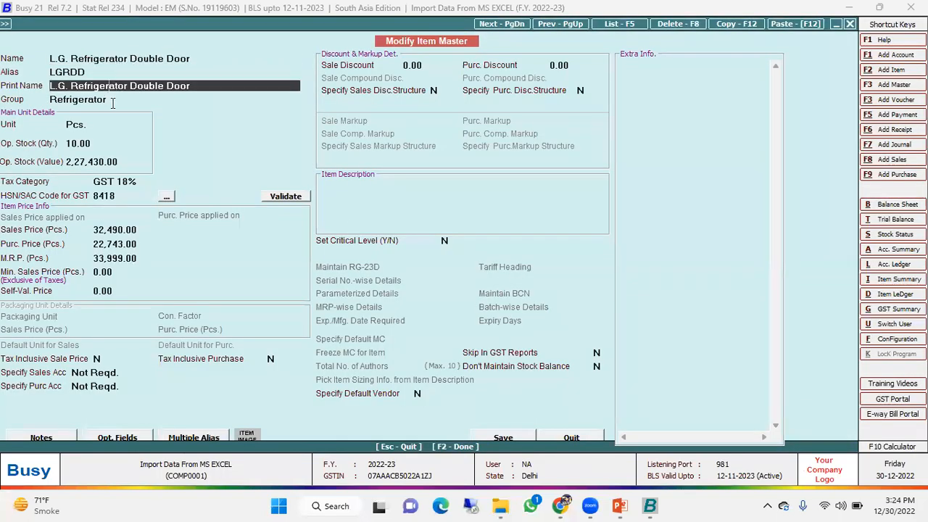
click(112, 101)
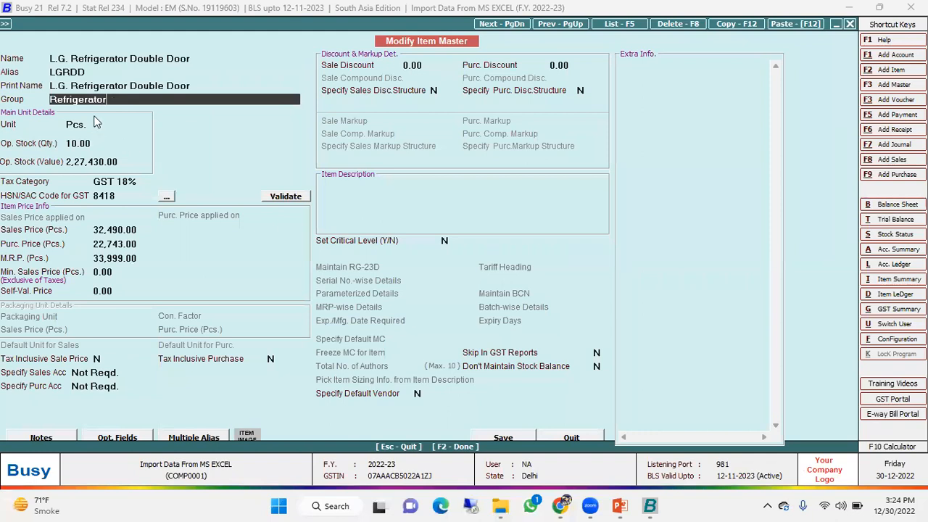
click(95, 122)
click(100, 143)
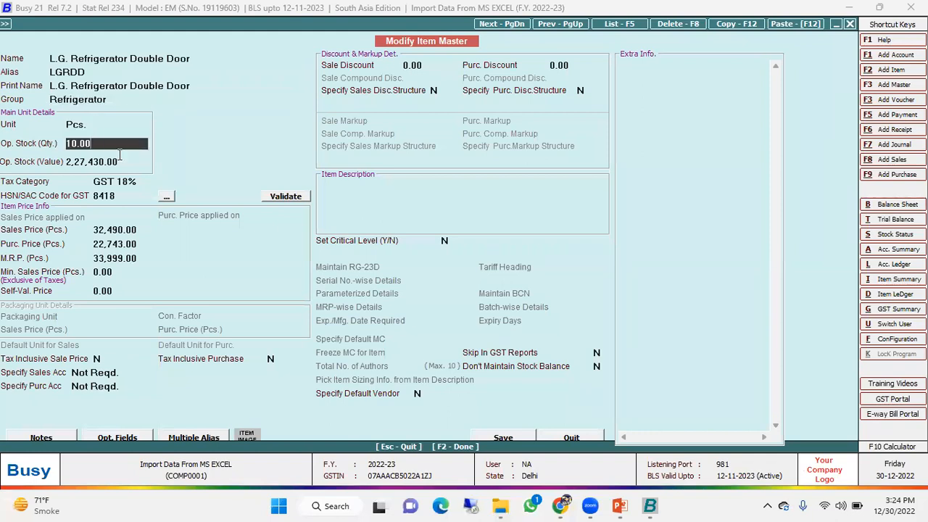
Review the opening stock value, tax category and HSN code in the L.G. Refrigerator Double Door item master, and close it.
click(126, 160)
click(138, 181)
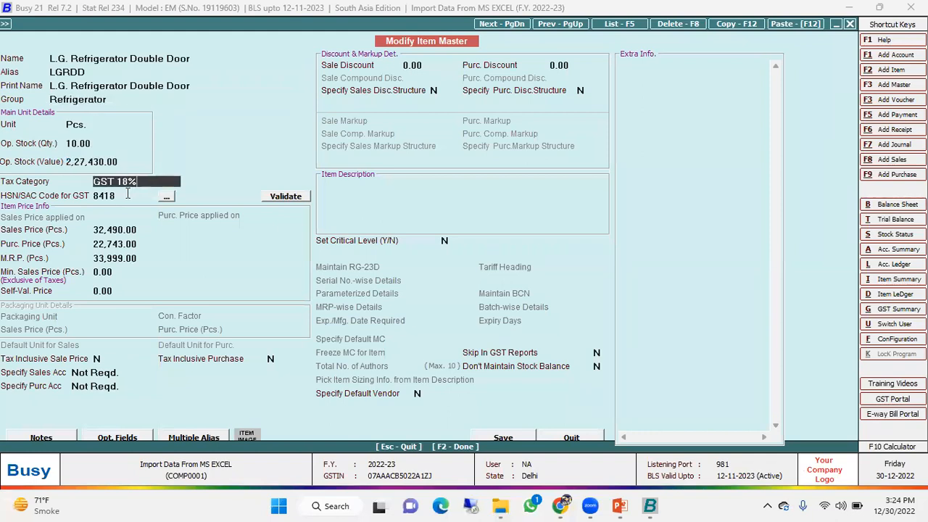
click(126, 194)
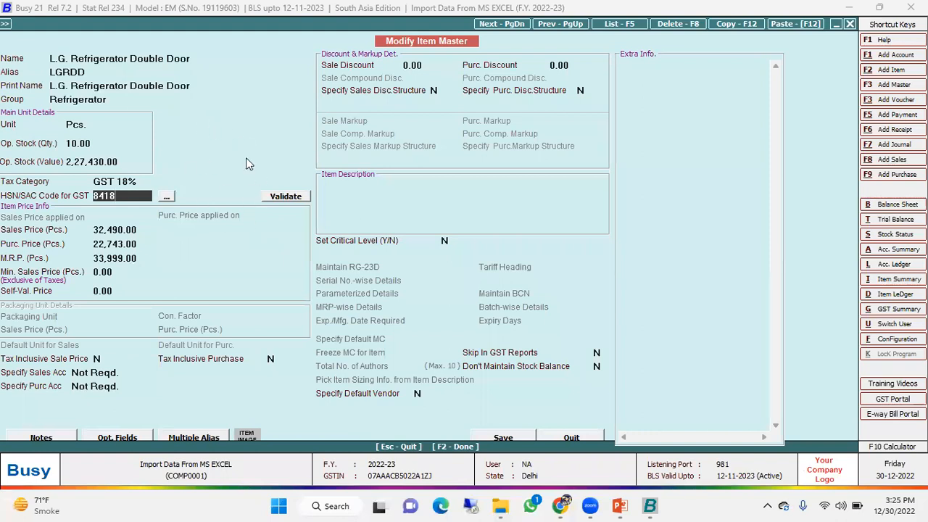
key(Escape)
key(Escape)
key(Escape)
Open the Delhi Sales Corporations account master for modification.
key(Up)
key(Up)
key(Up)
key(Return)
key(Down)
key(Return)
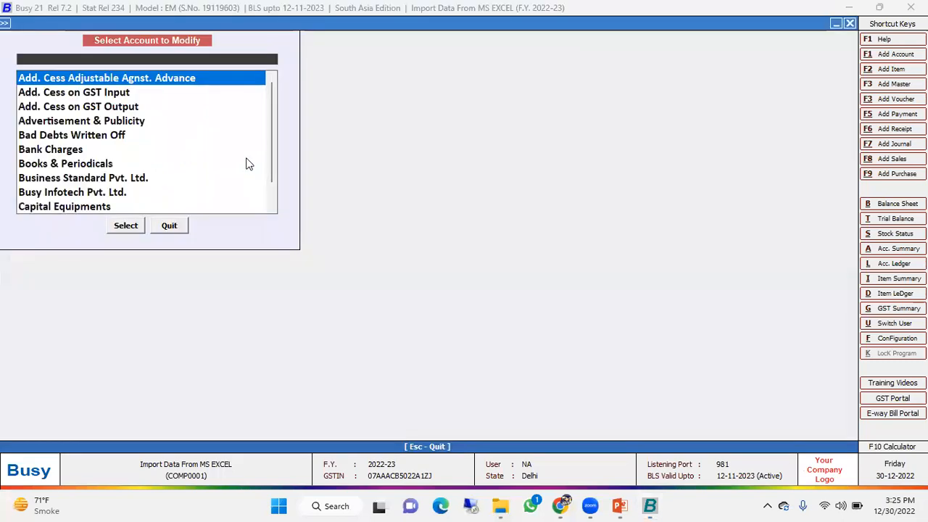
text(de)
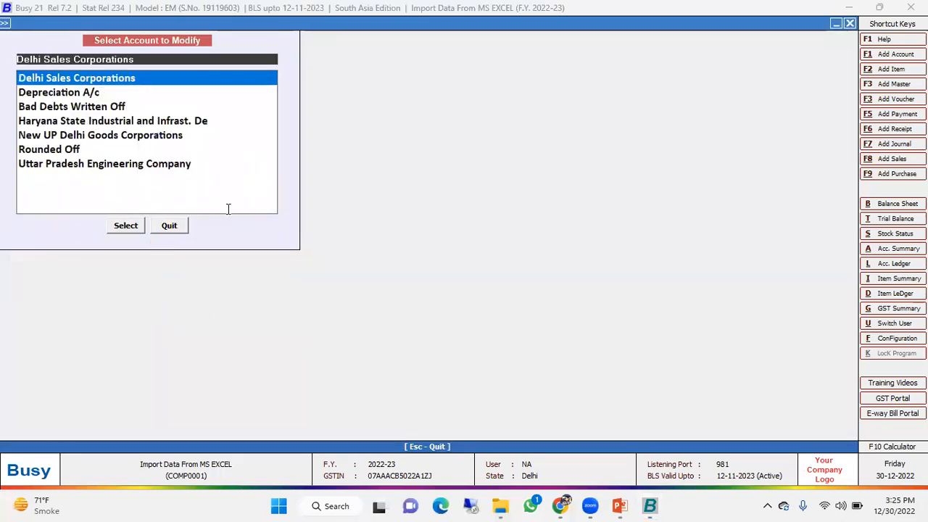
key(Return)
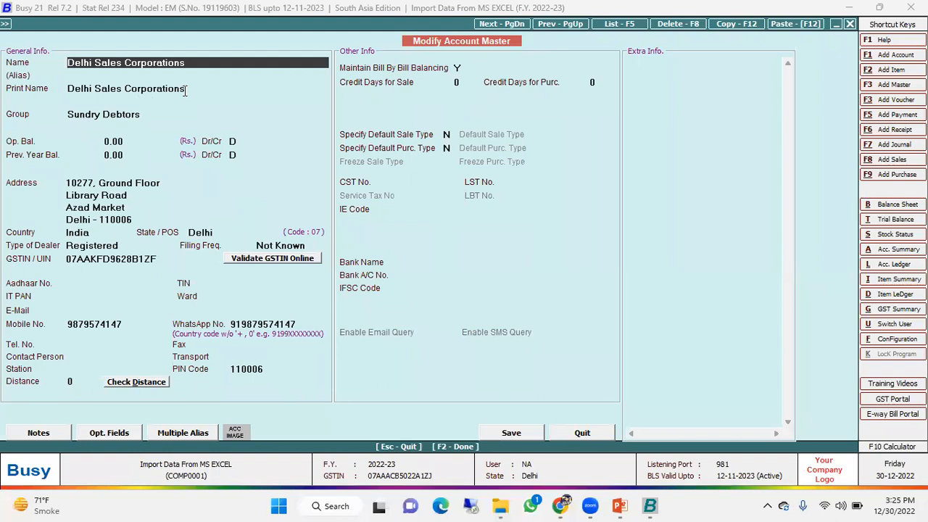
Review the address, GSTIN, state and mobile number of the Delhi Sales Corporations account, and close its master.
click(163, 182)
click(150, 195)
click(148, 208)
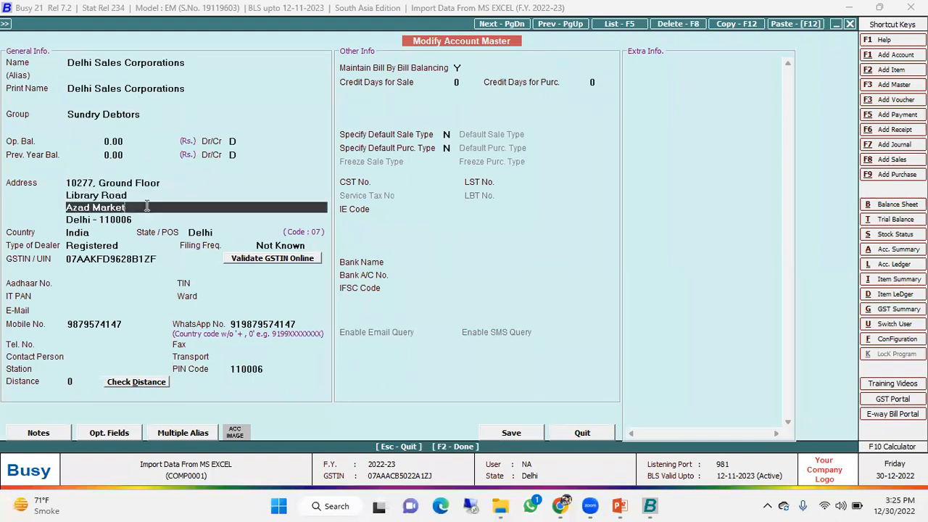
click(138, 260)
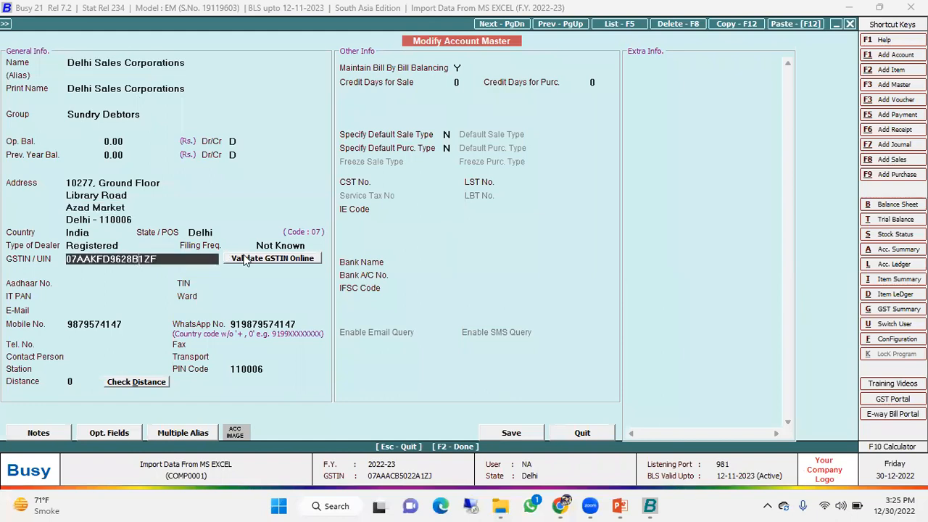
click(220, 235)
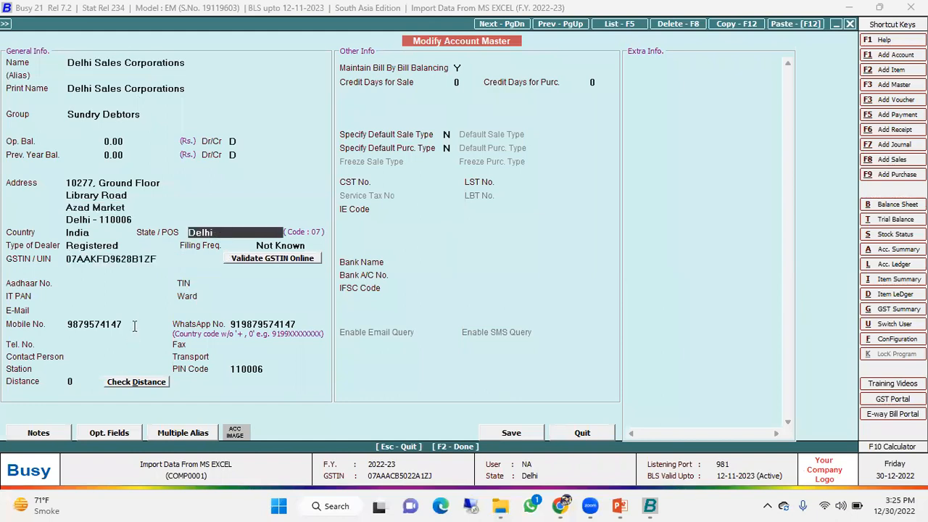
click(135, 324)
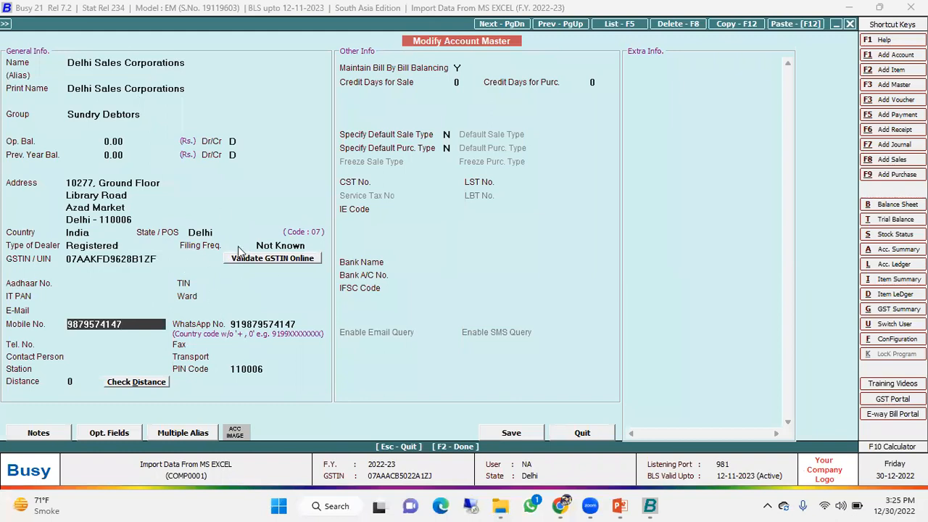
key(Escape)
key(Escape)
key(Escape)
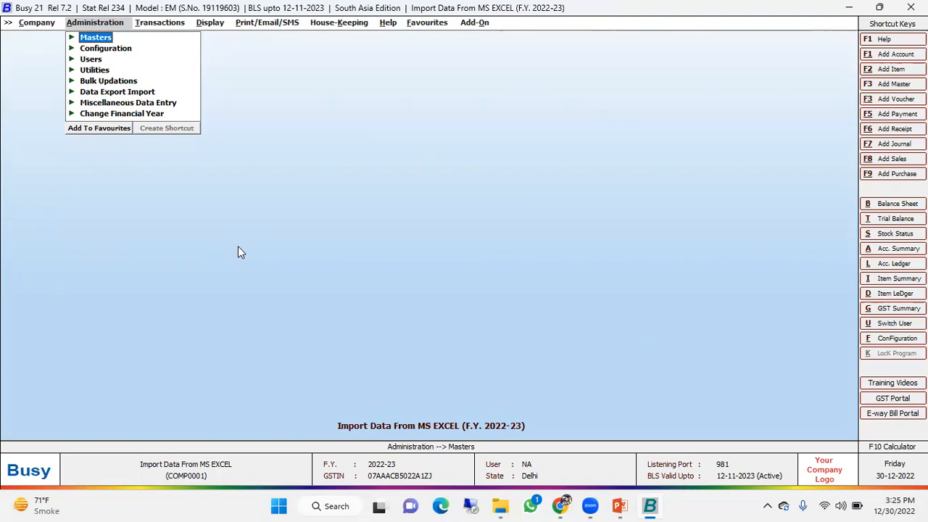
key(Down)
key(Down)
key(Down)
key(Down)
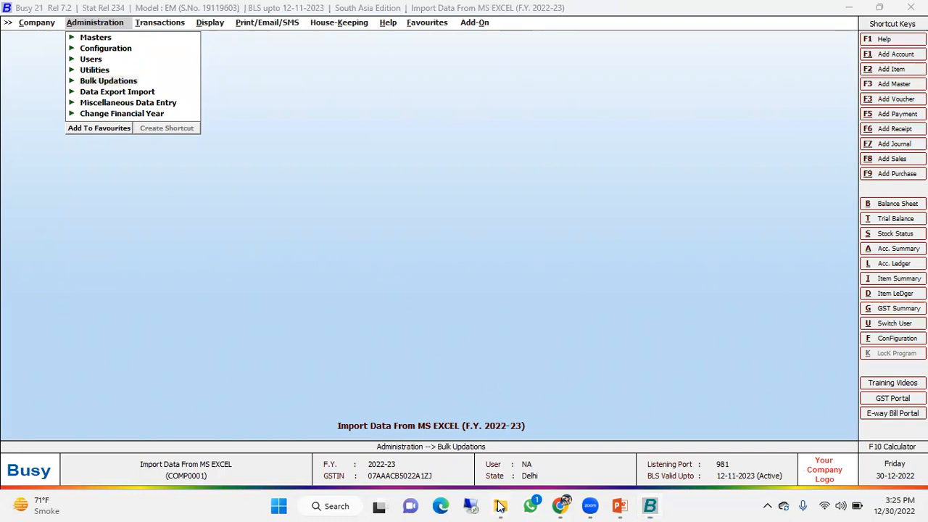
Switch to File Explorer, open the Import Data workbook in Excel and display its Purchase sheet.
mouse_move(498, 505)
click(570, 435)
double_click(346, 132)
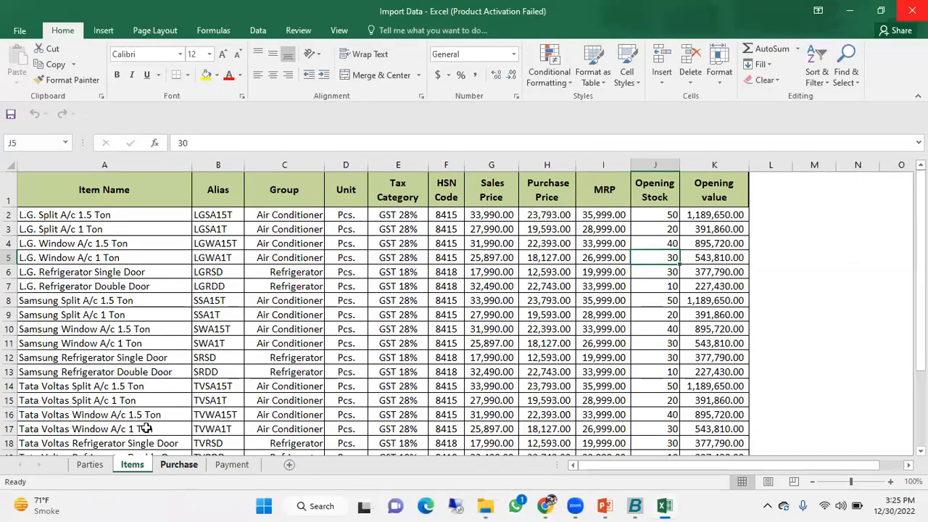
click(179, 464)
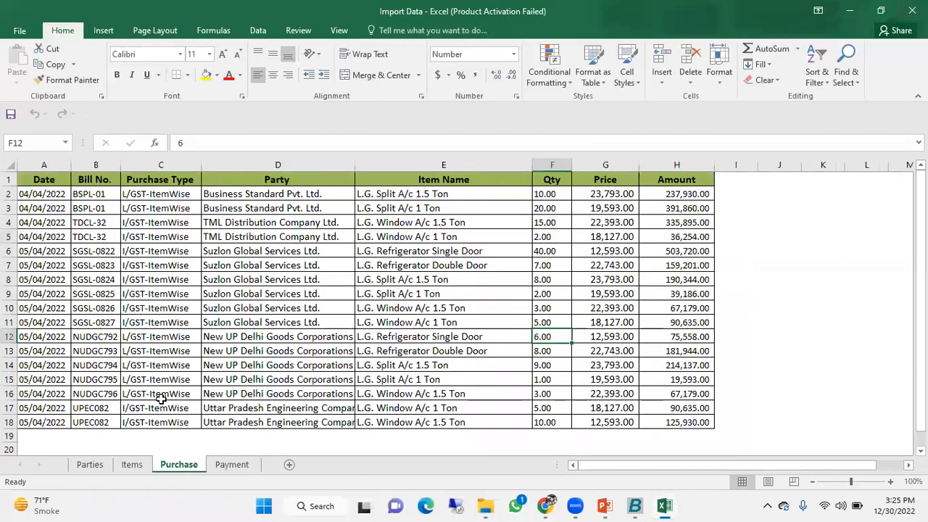
Examine each column of the Purchase sheet, from date, bill number, purchase type and party to item name, quantity, price and amount.
click(205, 297)
key(Left)
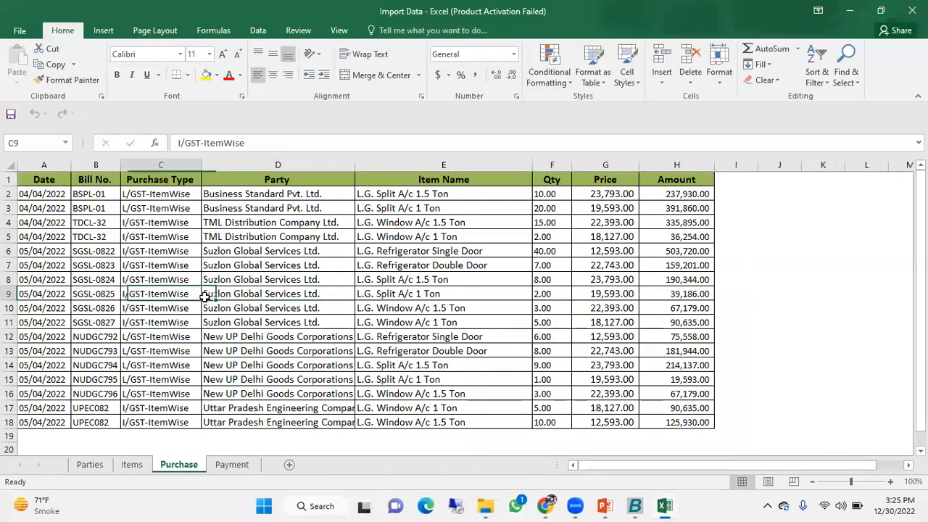
key(Left)
key(Left)
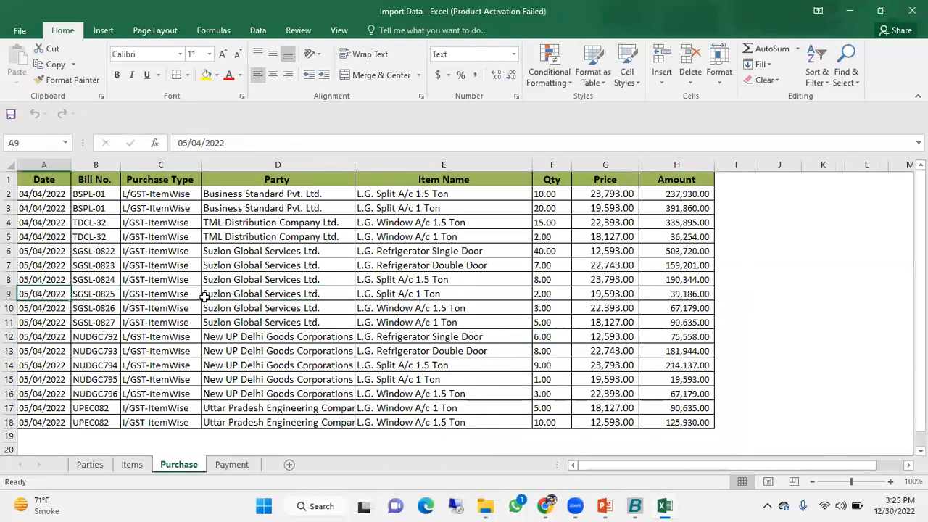
click(50, 165)
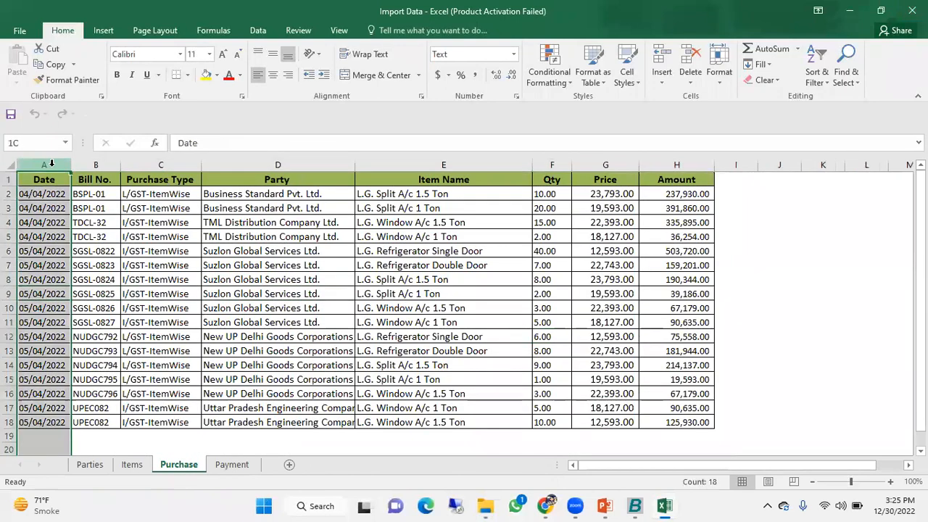
click(92, 164)
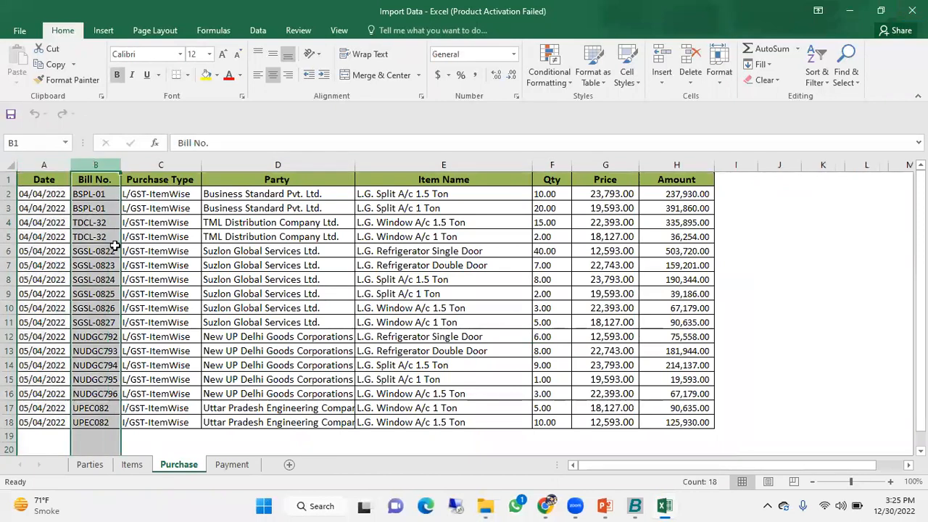
click(169, 164)
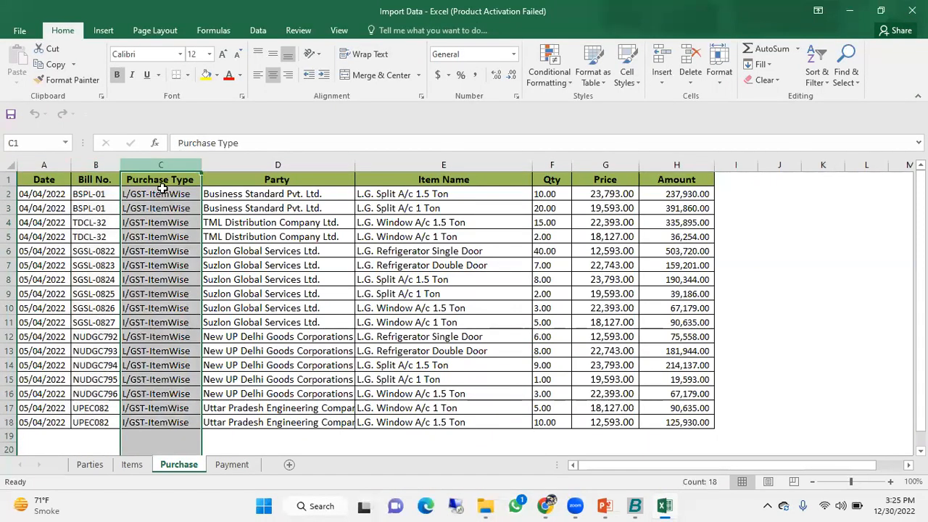
click(297, 160)
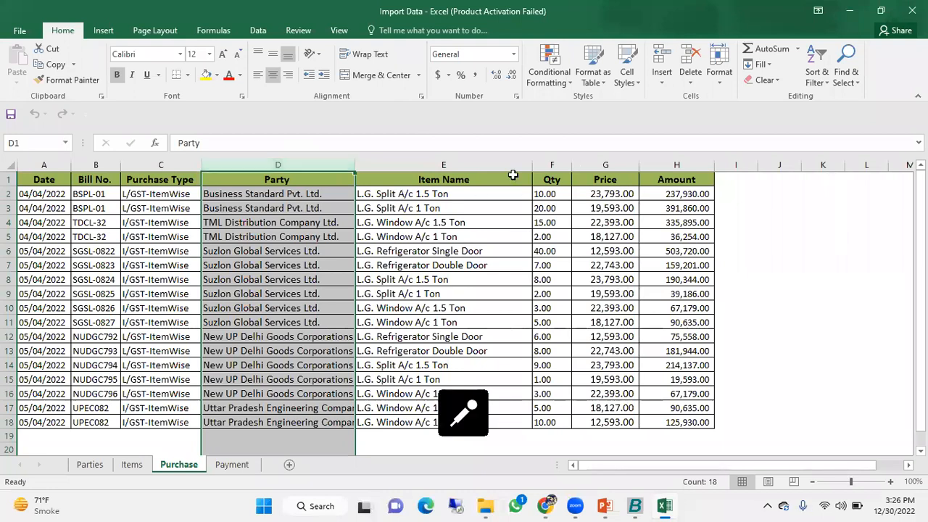
click(457, 165)
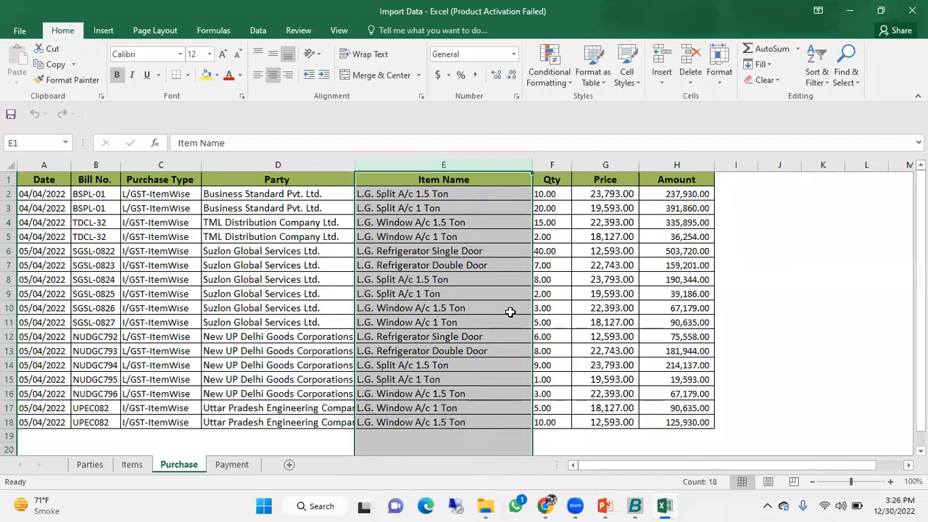
click(555, 166)
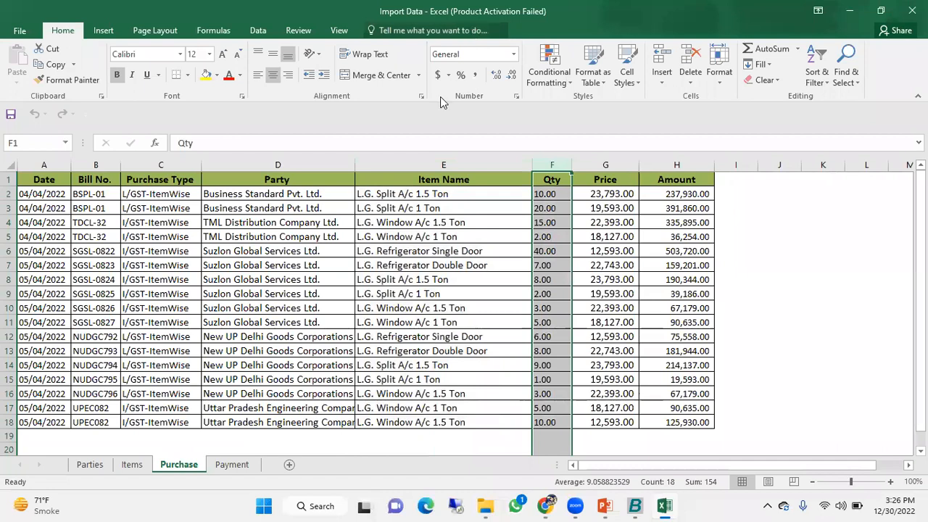
click(593, 165)
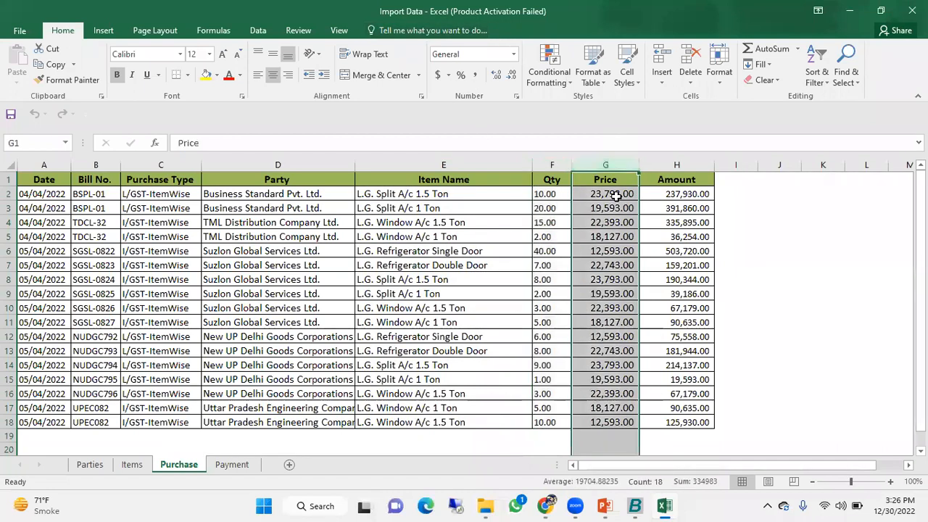
click(676, 165)
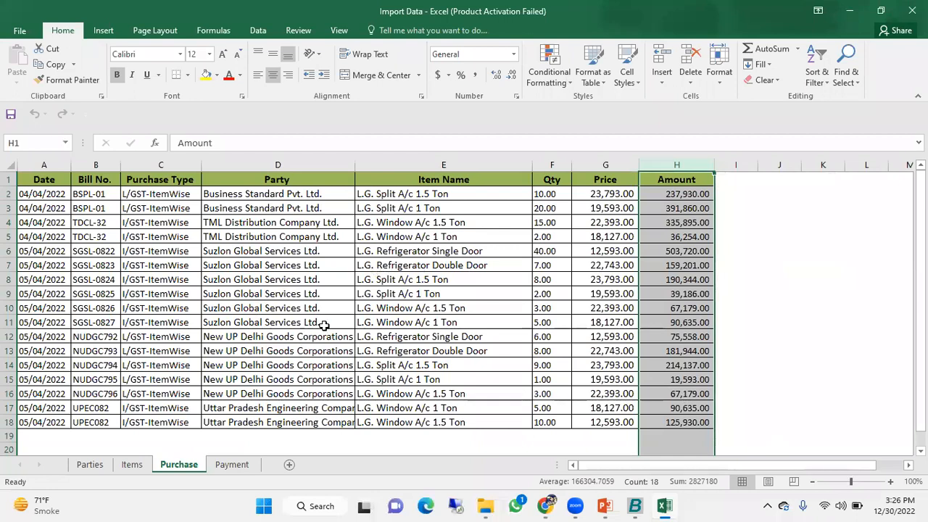
Examine sample purchase entries in rows 3 to 5, including the amount formula, and the Date column.
click(40, 208)
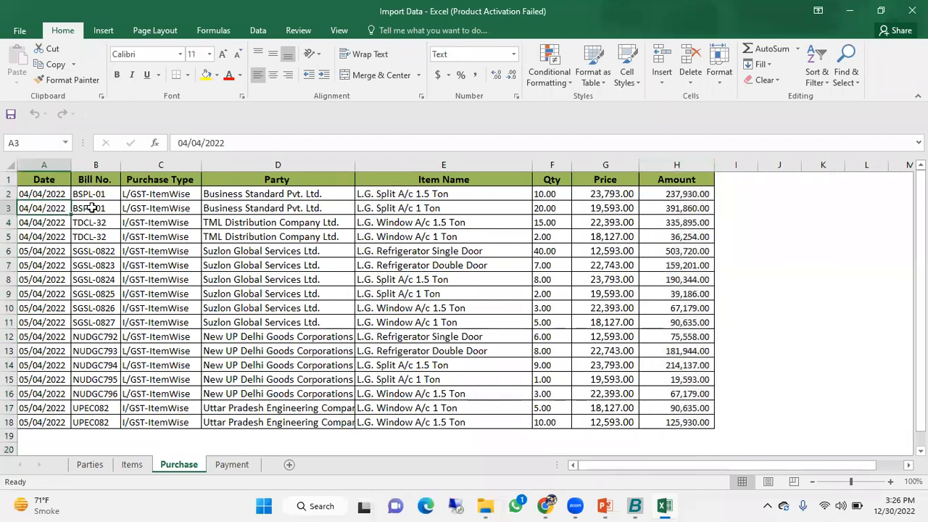
click(92, 208)
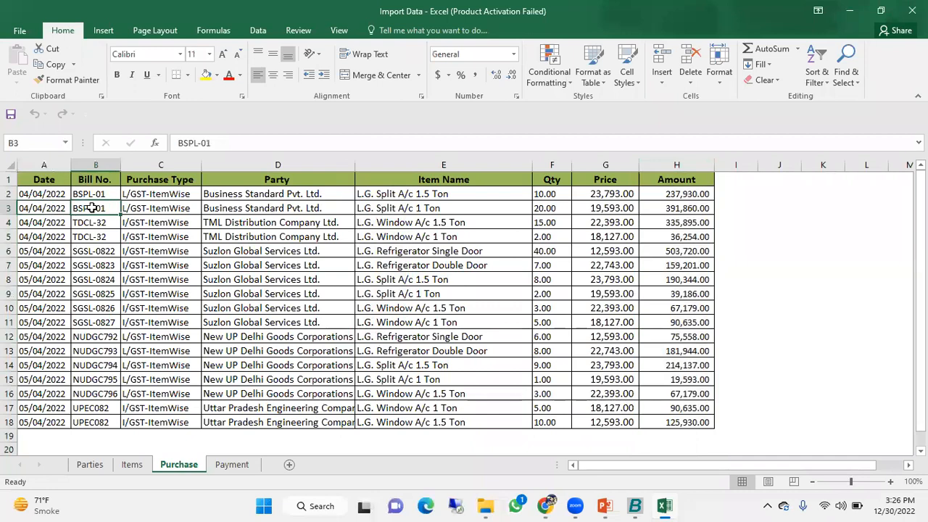
click(159, 208)
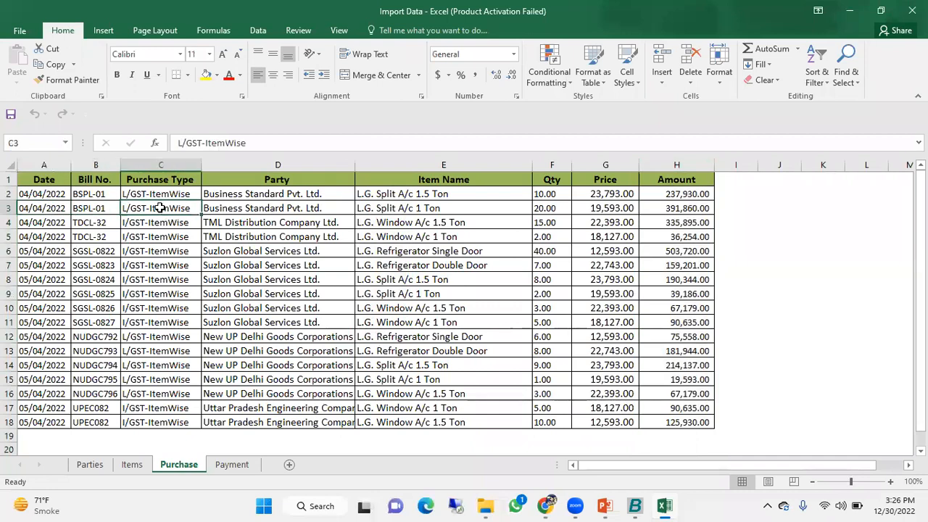
click(266, 224)
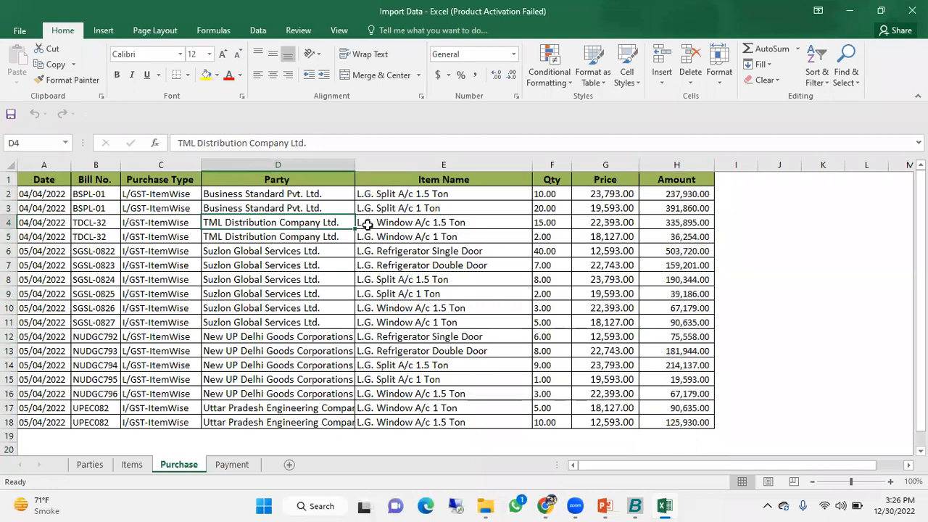
click(411, 222)
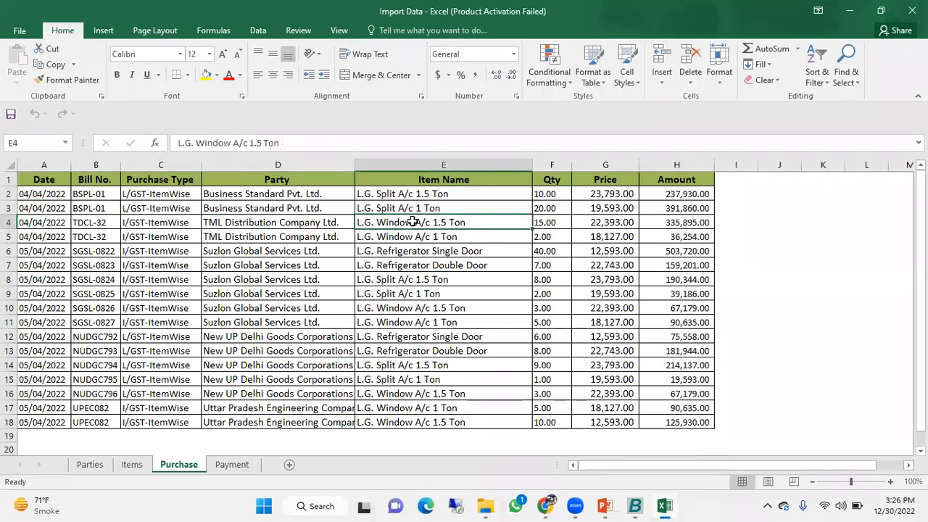
click(539, 219)
click(617, 225)
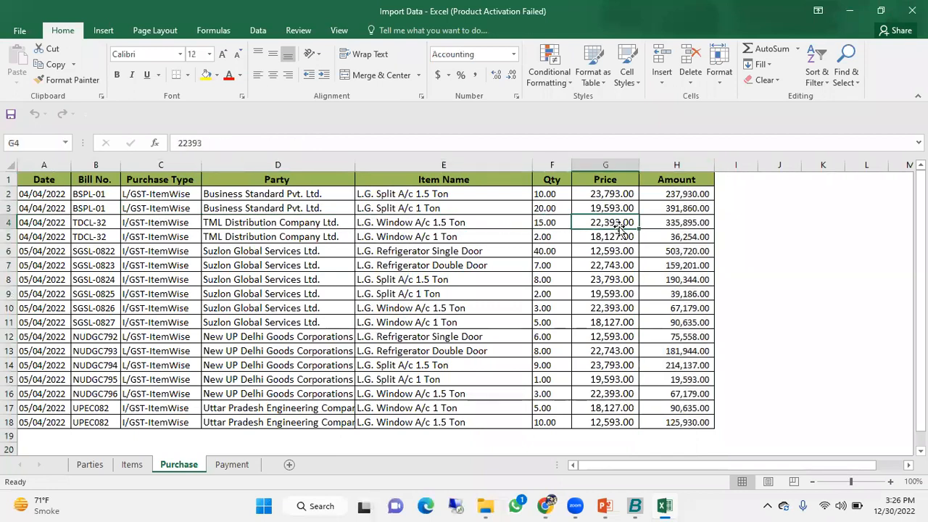
click(676, 235)
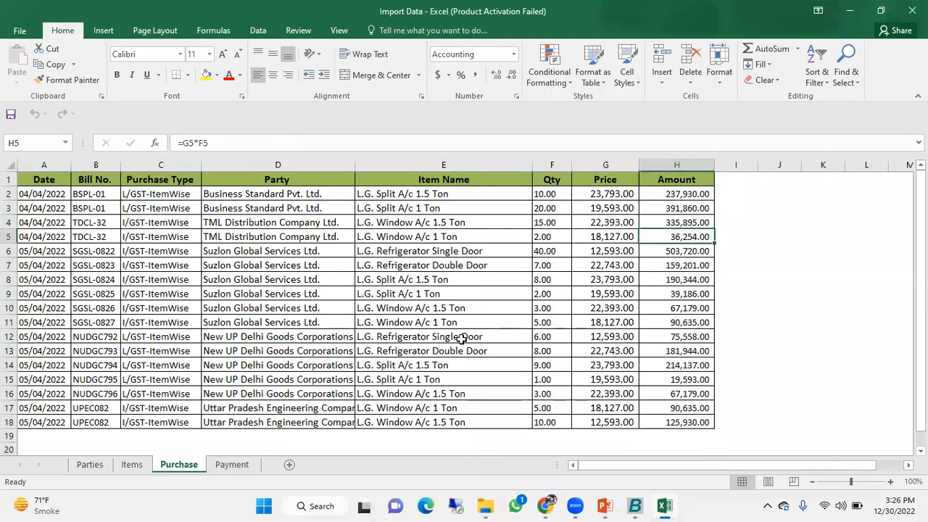
click(44, 166)
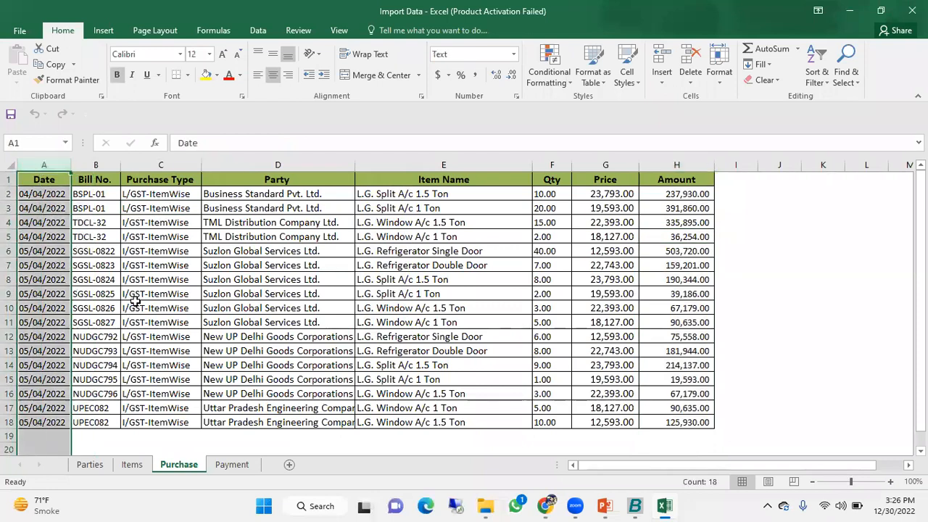
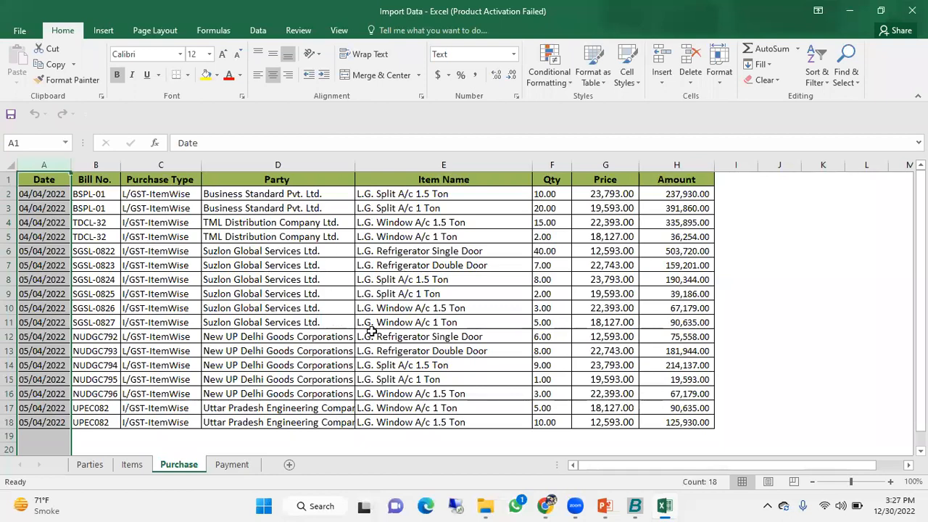
Switch to Busy and open the Import Vouchers from Excel function under Data Export Import.
click(635, 506)
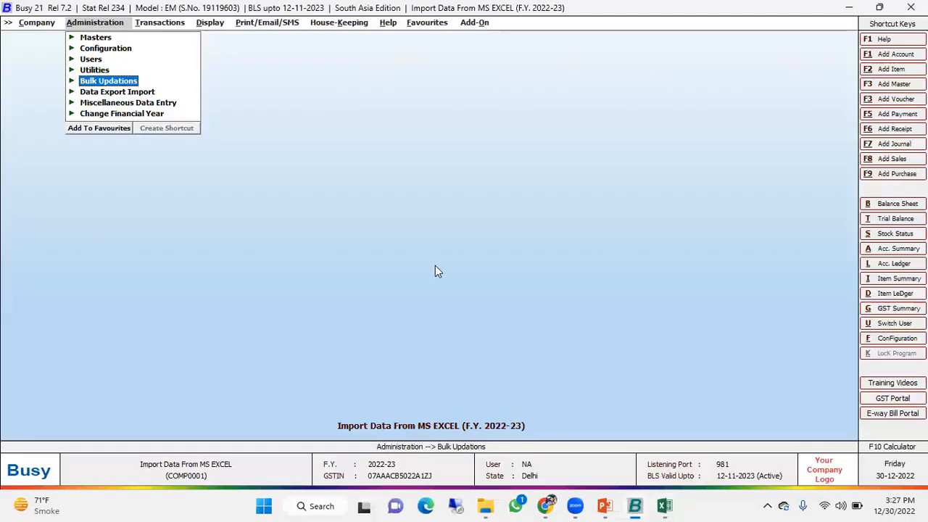
key(Down)
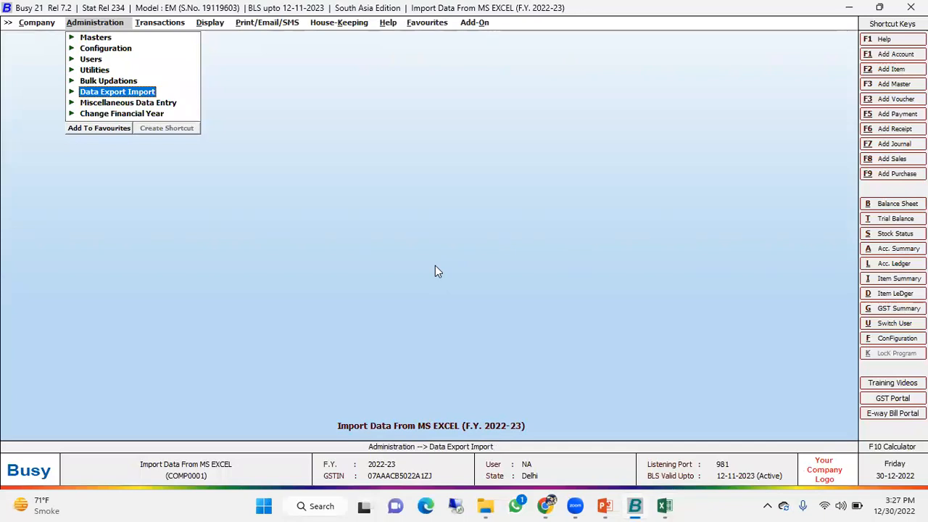
key(Return)
key(Down)
key(Down)
key(Down)
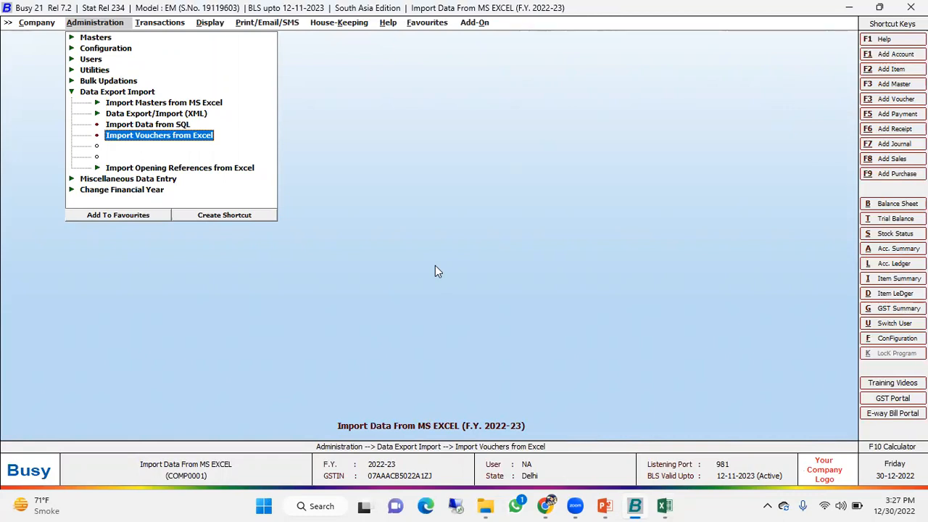
key(Return)
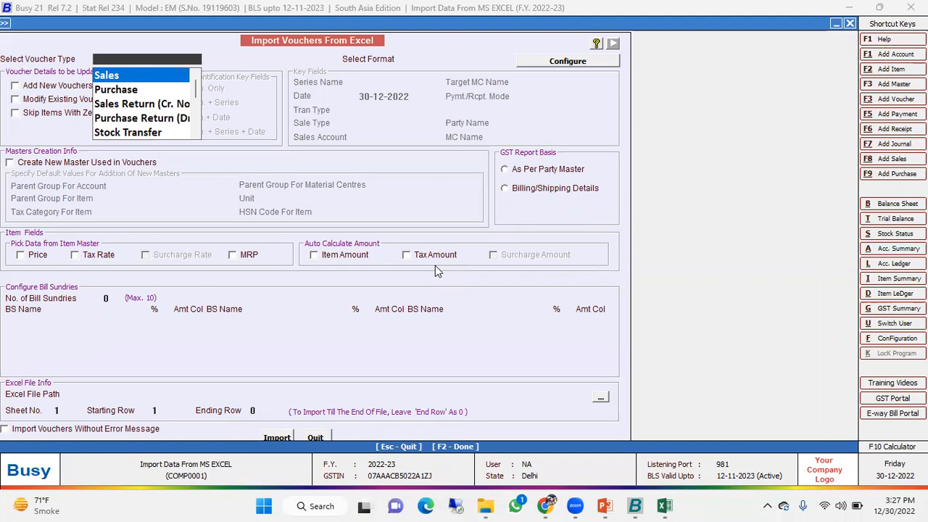
Choose Purchase as the voucher type and Purchase as the import format.
key(Down)
key(Down)
key(Down)
key(Up)
key(Up)
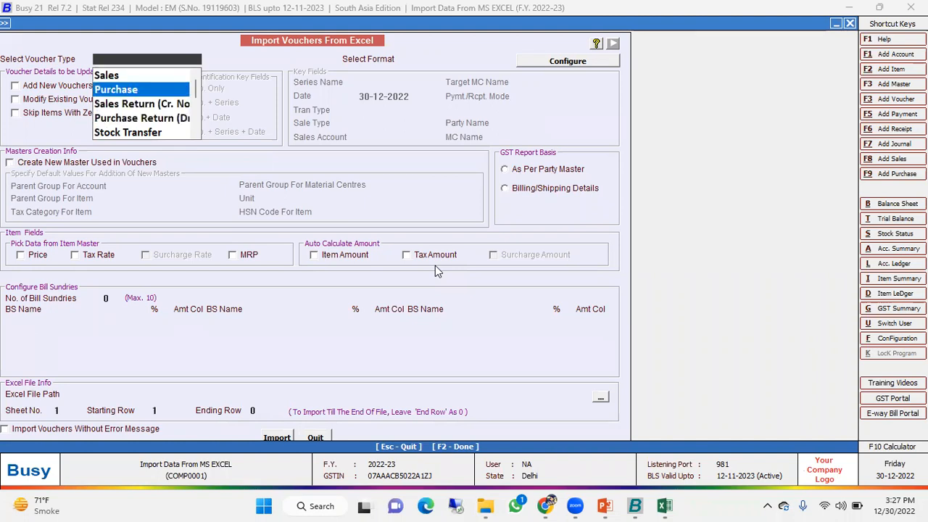
key(Return)
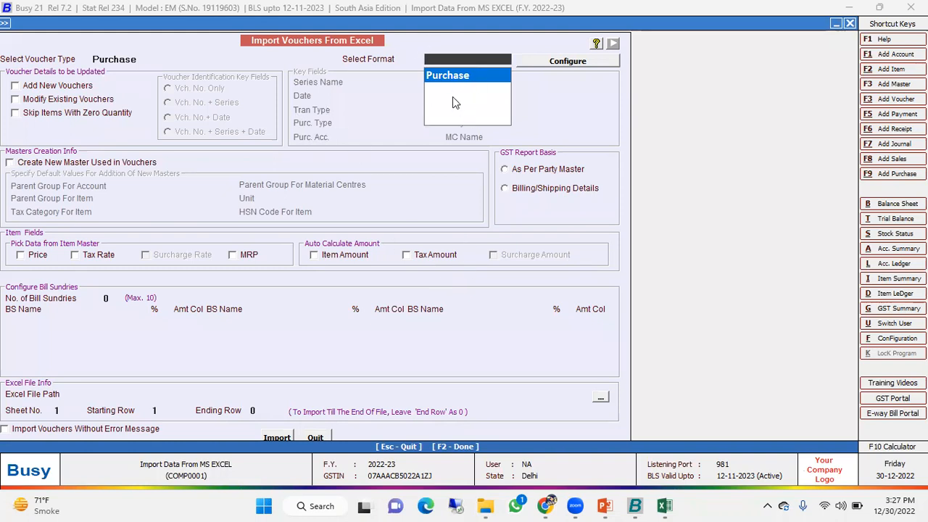
key(Return)
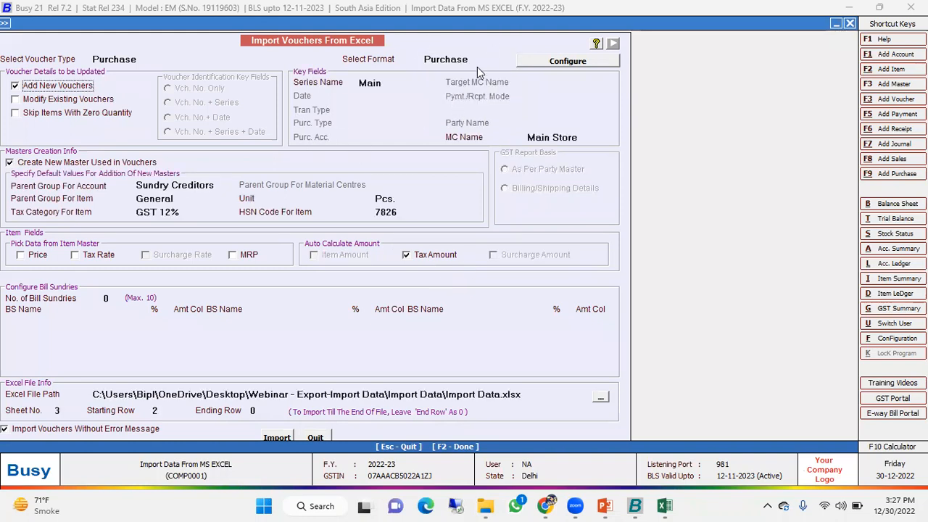
Open the import format configuration and add a new Purchase voucher format named Purchase1.
click(474, 62)
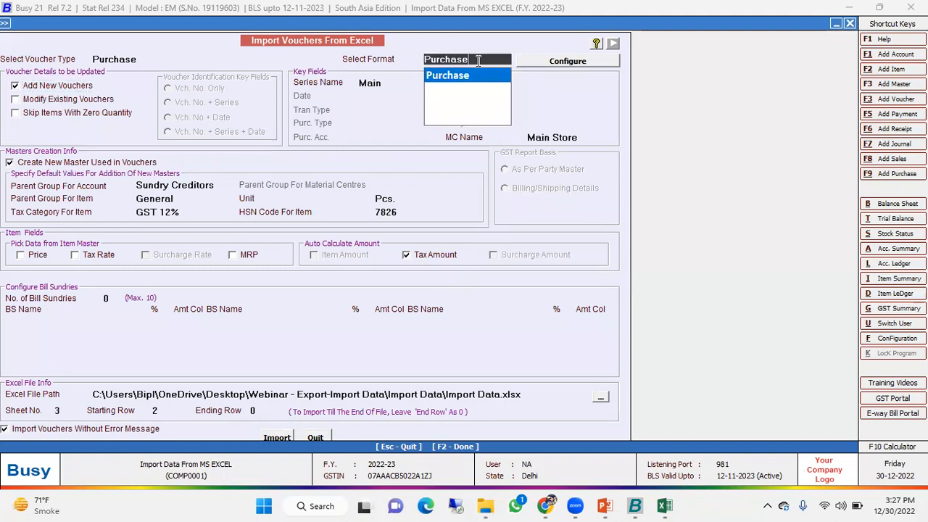
click(568, 62)
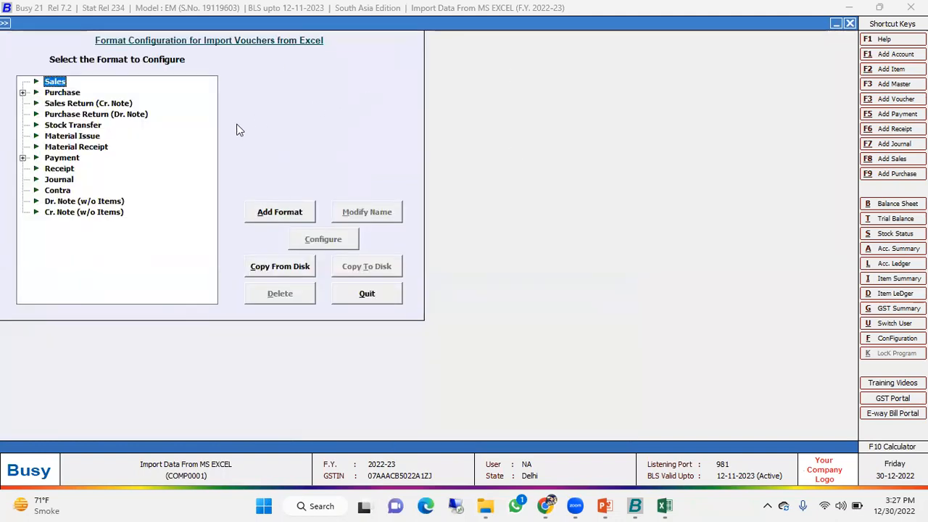
click(64, 93)
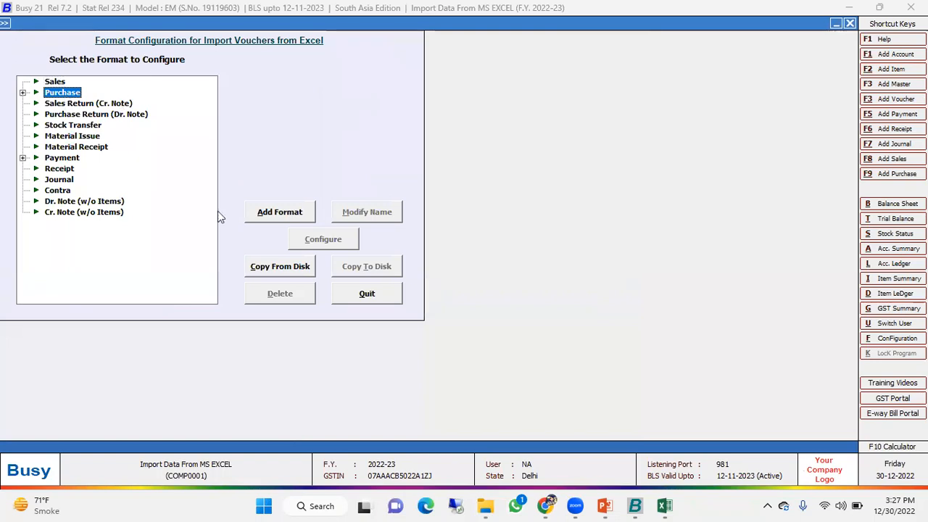
click(292, 214)
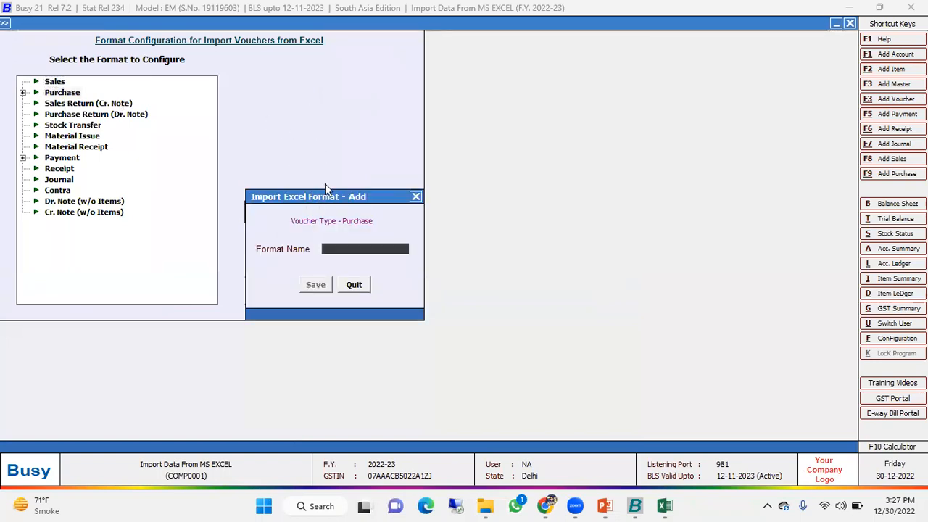
text(Purchase)
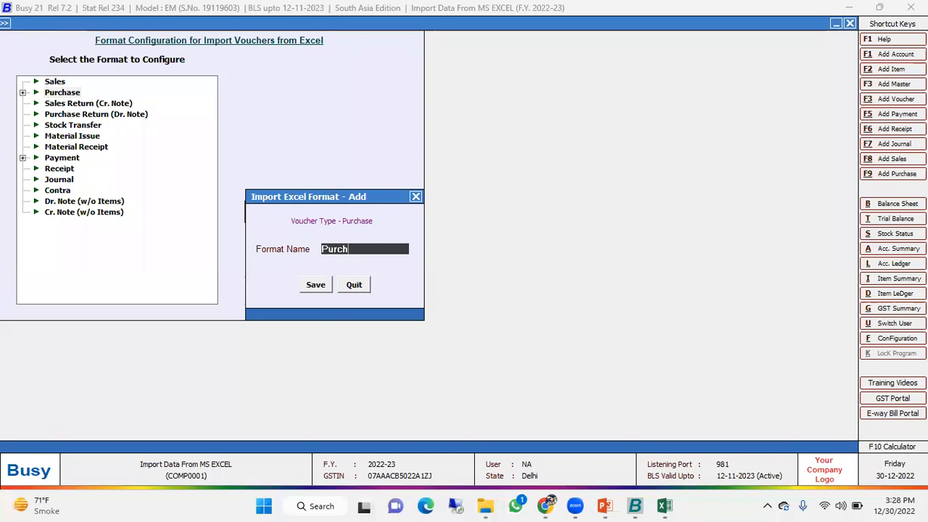
key(Return)
key(Return)
text(1)
key(Return)
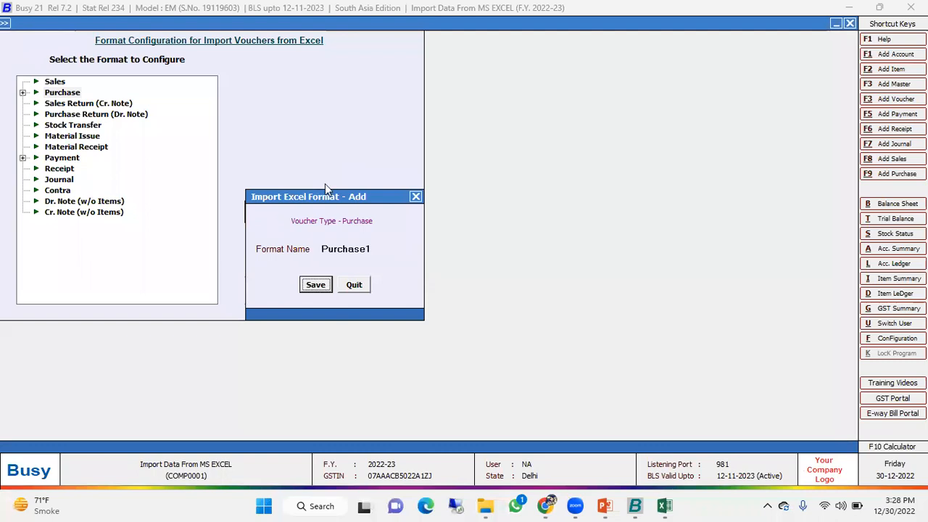
key(Return)
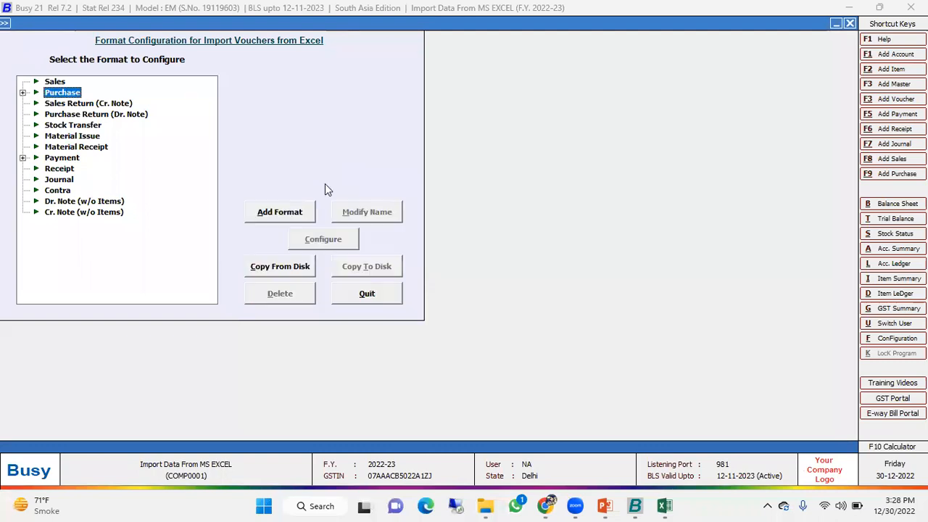
Open the Purchase1 format for configuration, declining the default components.
click(81, 114)
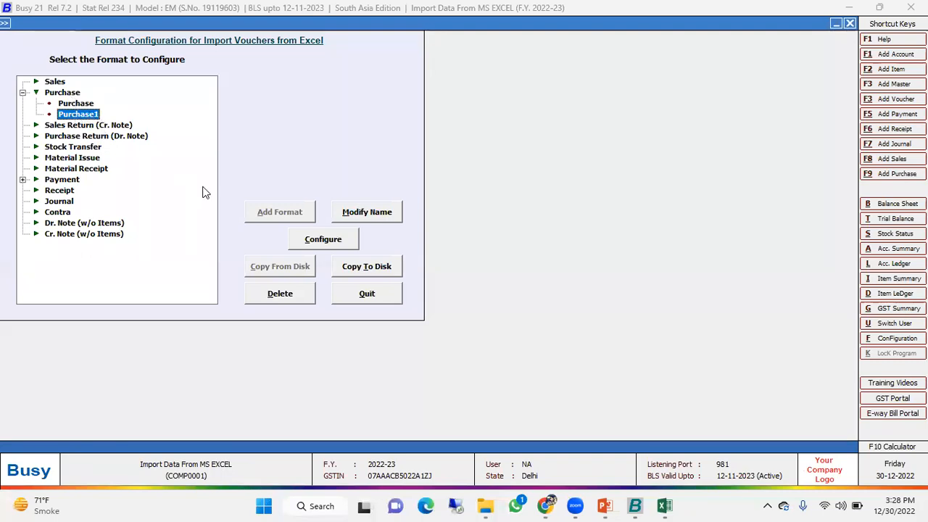
click(328, 245)
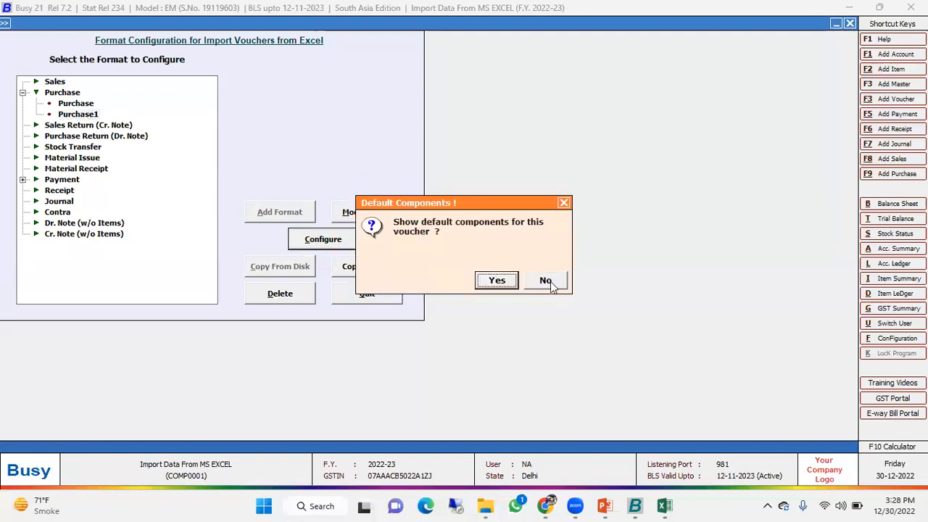
click(549, 280)
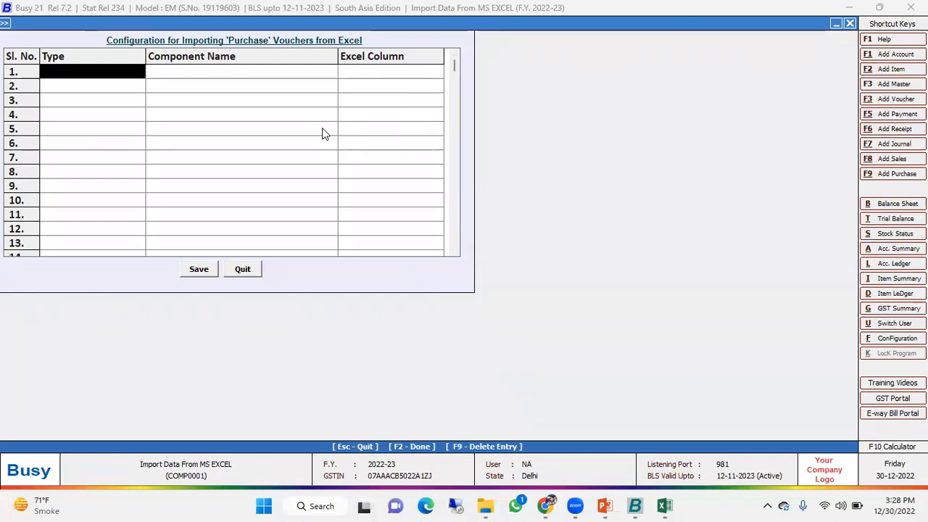
Check the Date column in the Purchase sheet and map the header field VCH/BILL_DATE to Excel column A.
key(alt+Tab)
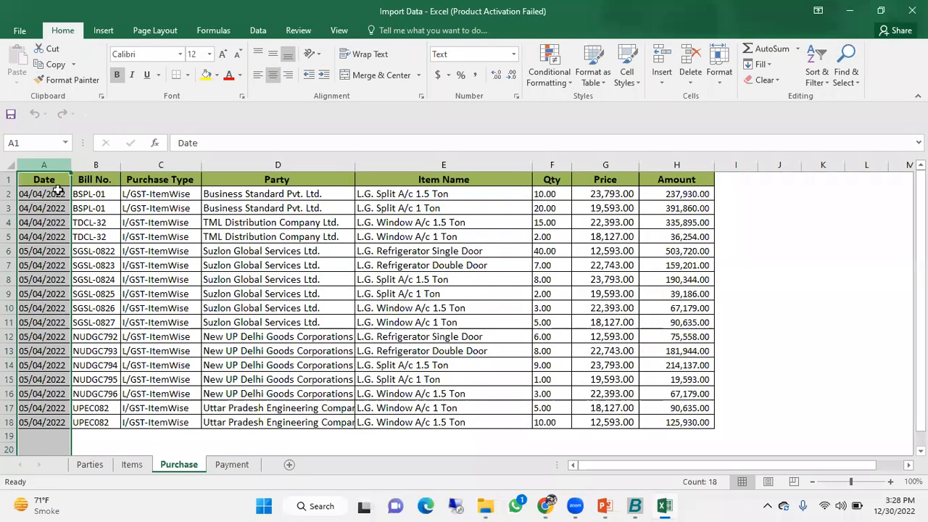
click(44, 203)
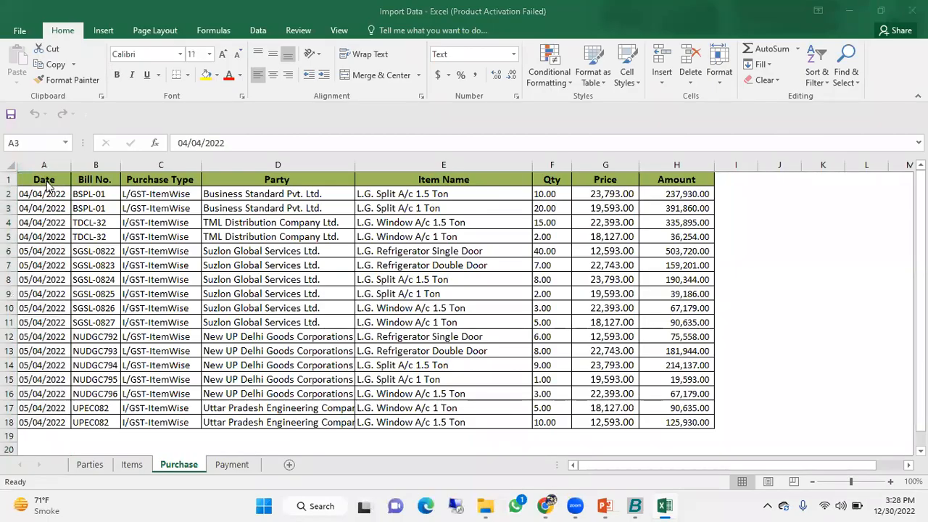
key(alt+Tab)
key(space)
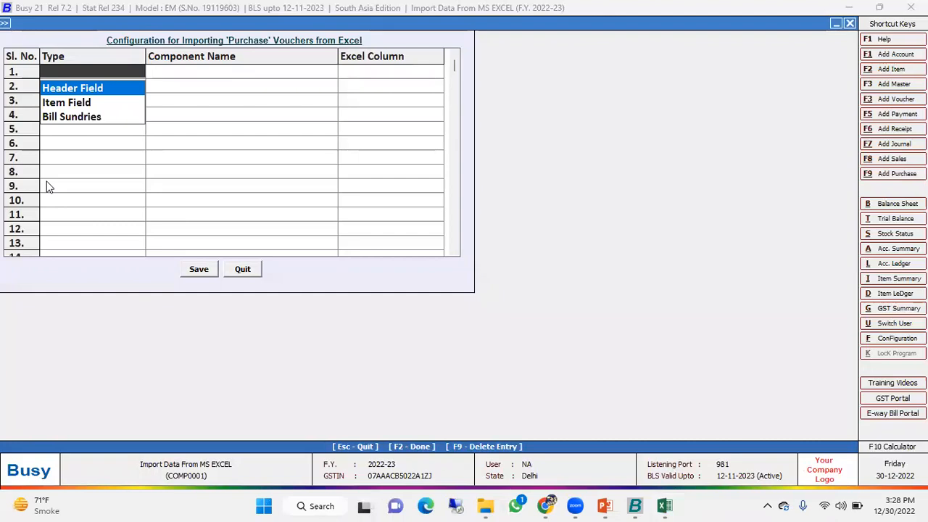
key(Return)
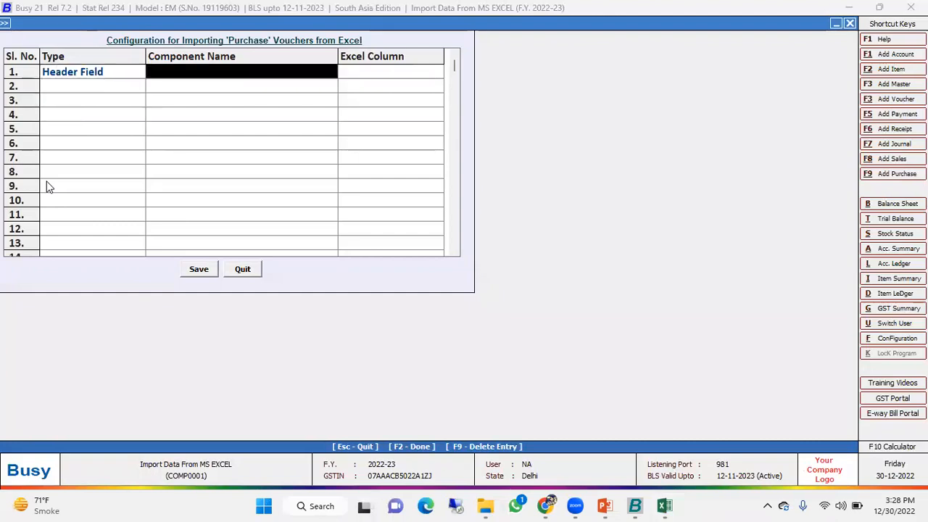
key(space)
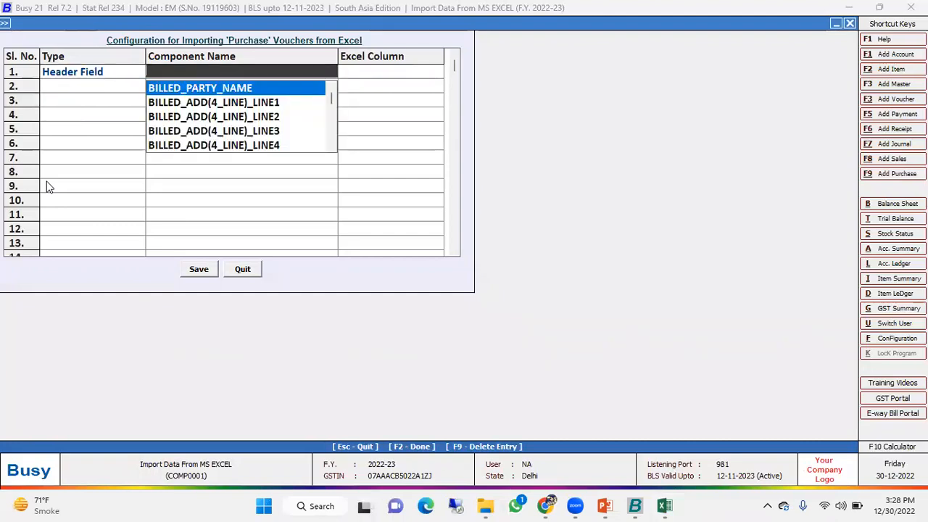
text(vo)
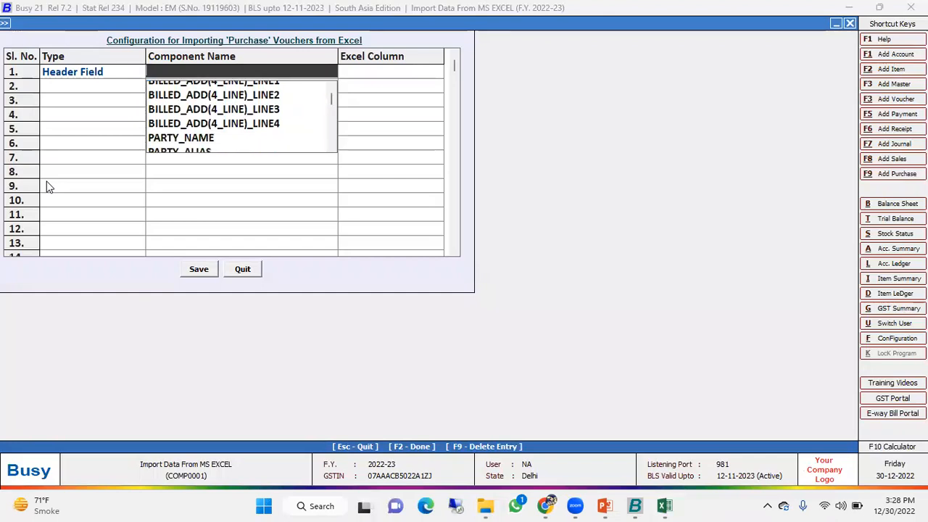
key(BackSpace)
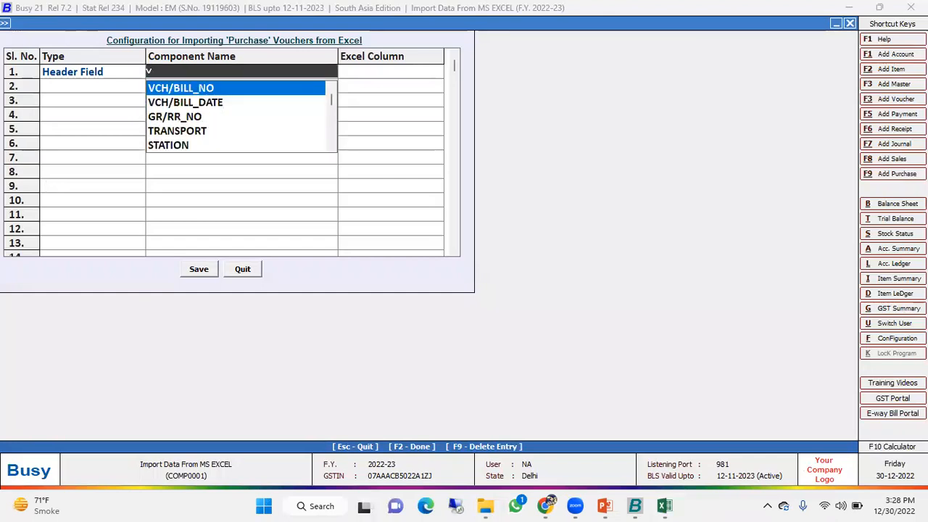
key(Down)
key(Return)
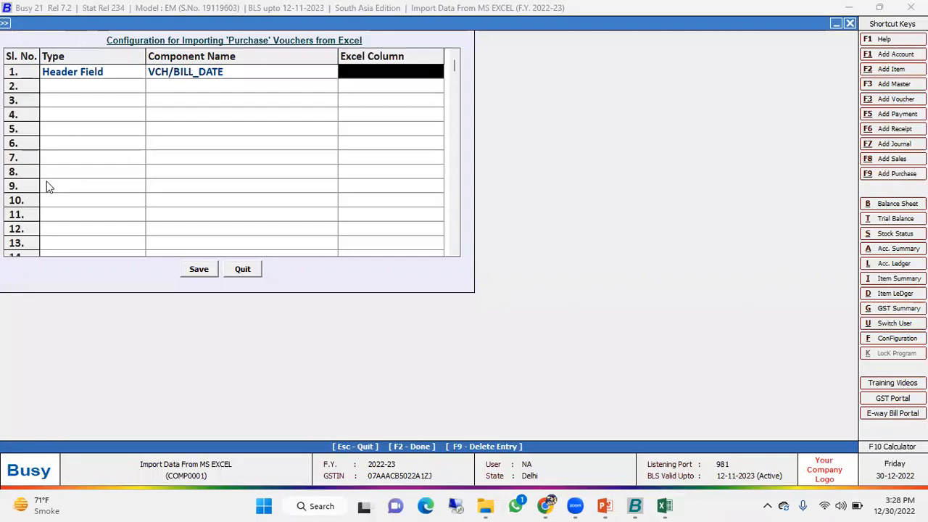
key(alt+Tab)
key(alt+Tab)
key(Return)
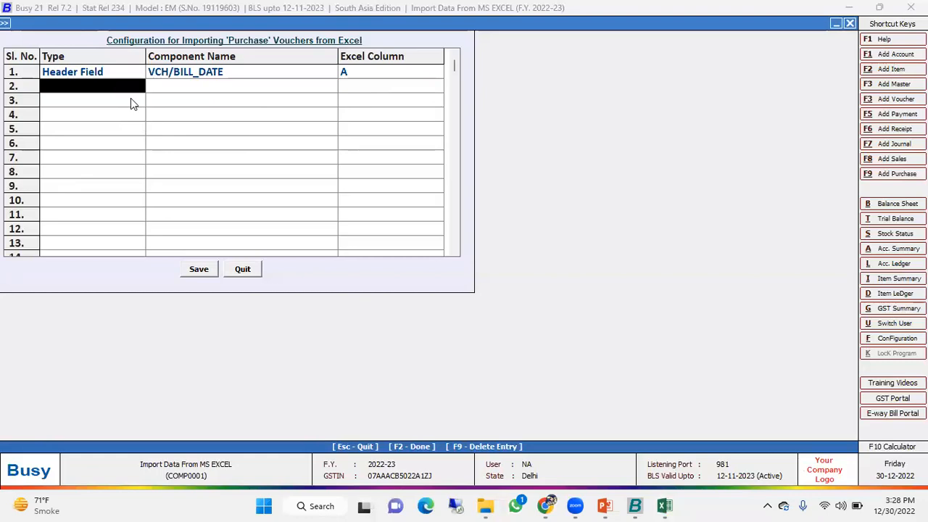
Check the Bill No. column in the Purchase sheet and map the header field VCH/BILL_NO to Excel column B.
key(alt+Tab)
click(95, 164)
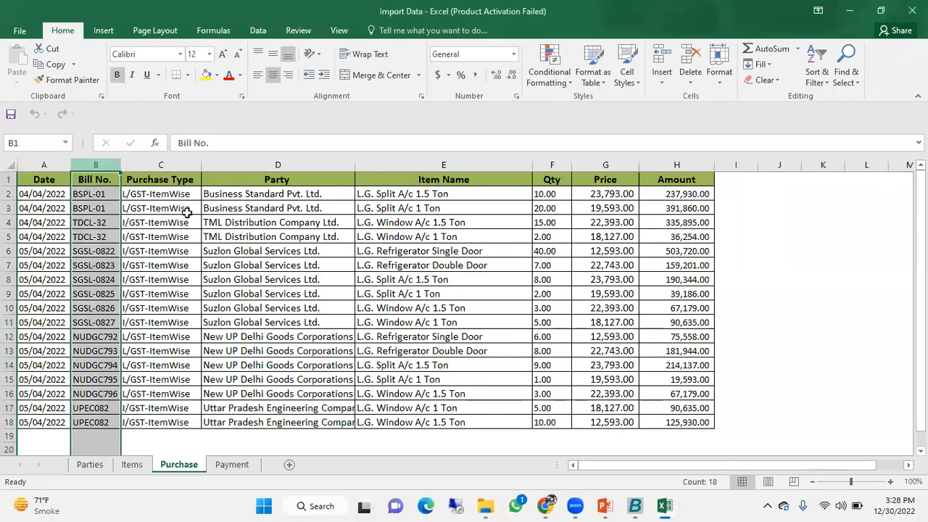
key(alt+Tab)
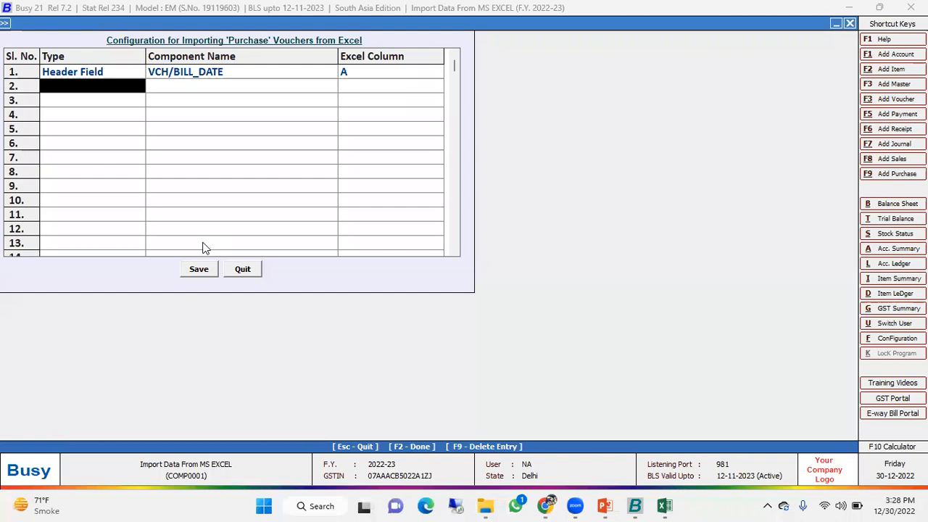
text(h)
key(Return)
text(vo)
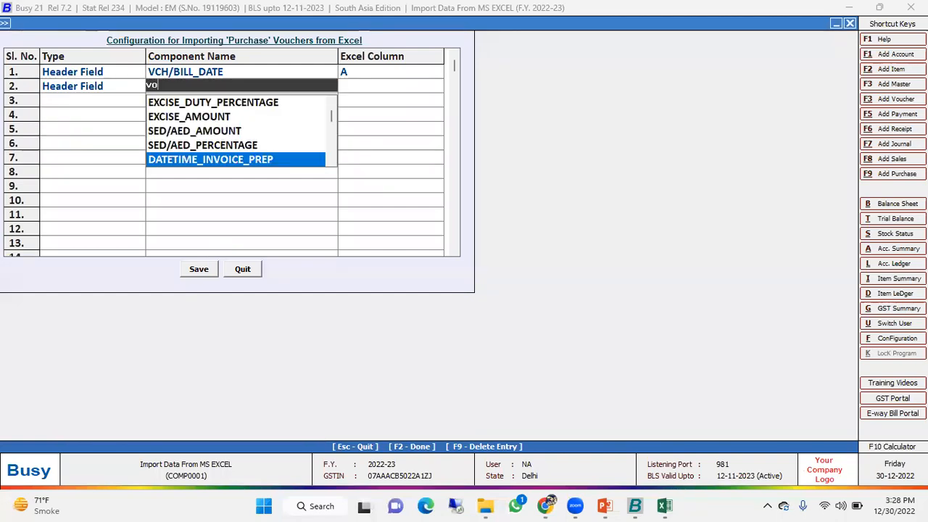
key(BackSpace)
key(Return)
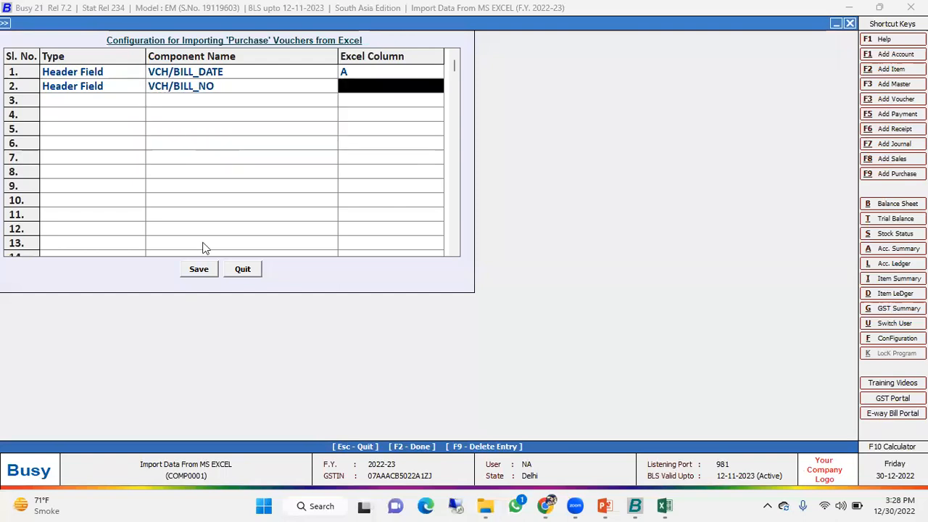
text(b)
key(Return)
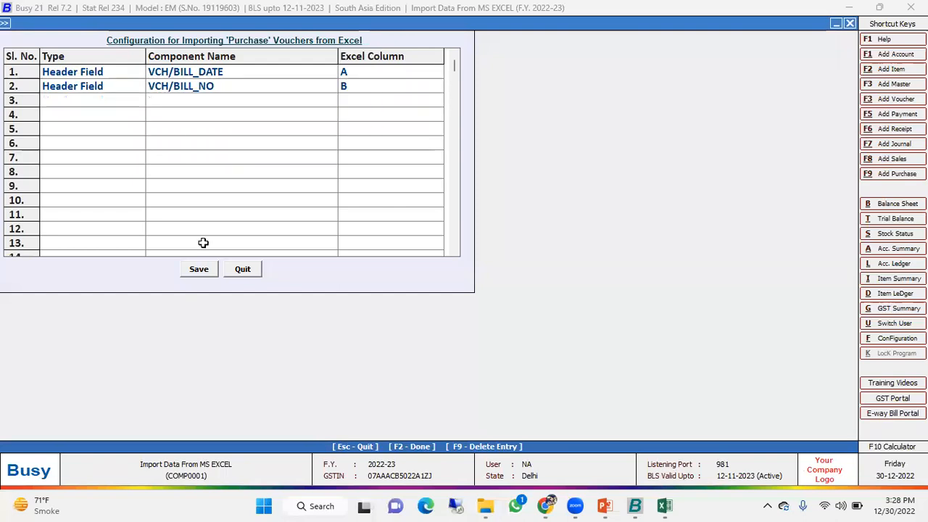
Check the Purchase Type column in the Purchase sheet and map the header field SALE/PURC_TYPE to Excel column C.
key(alt+Tab)
click(152, 161)
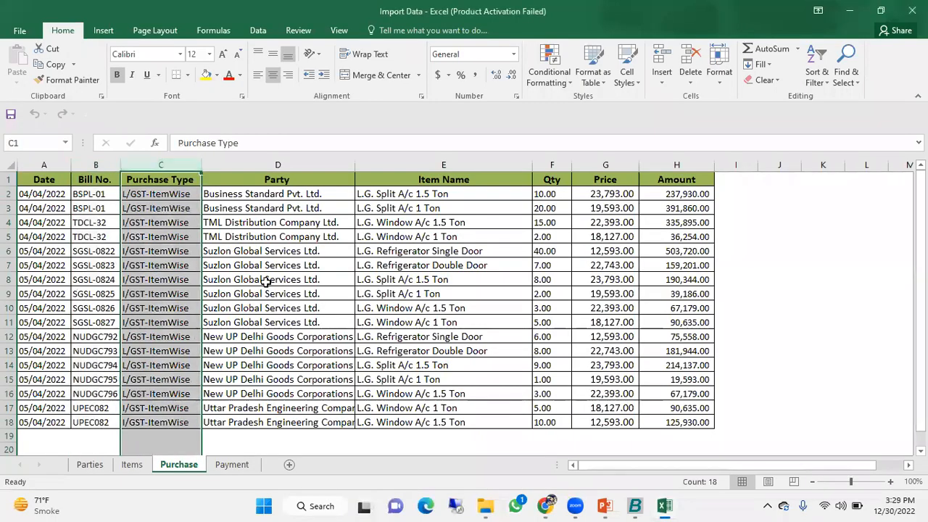
key(alt+Tab)
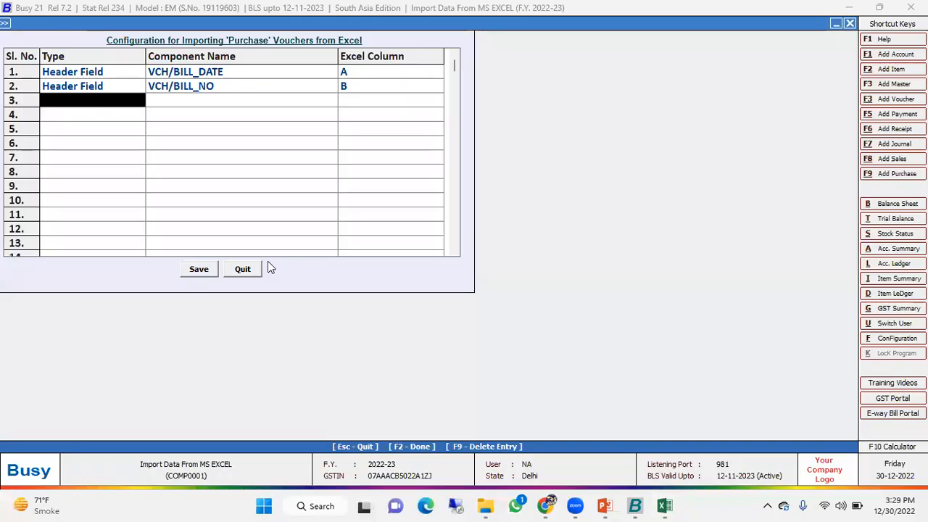
text(hea)
key(Return)
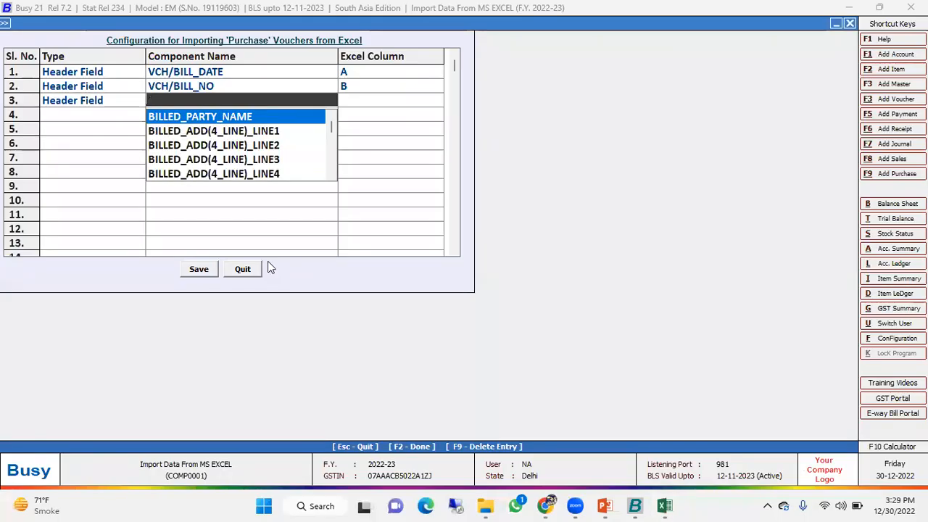
text(sale)
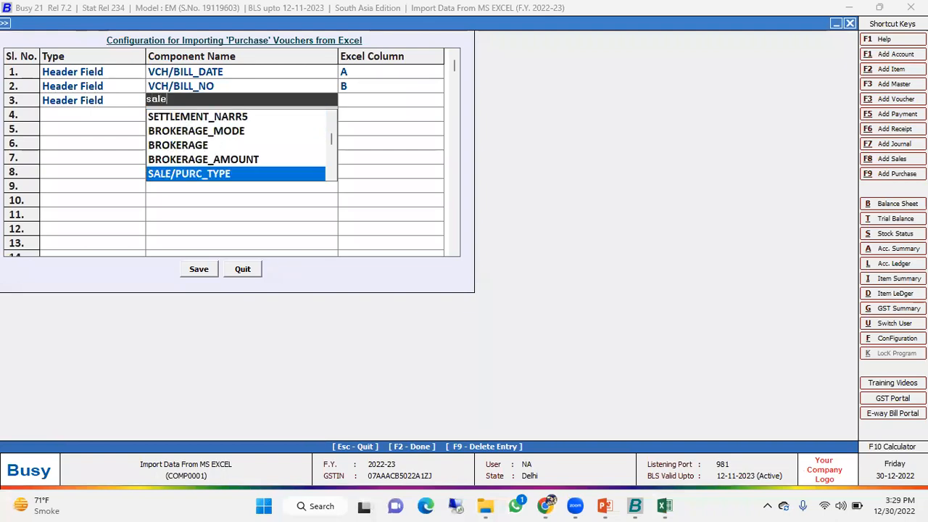
key(Return)
key(Return)
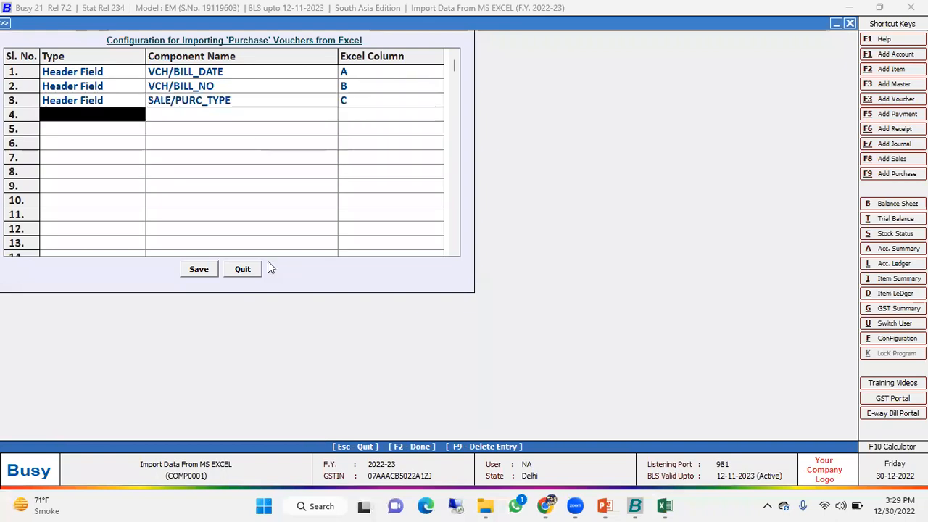
Check the Party column in the Purchase sheet and map the header field PARTY_NAME to Excel column D.
key(alt+Tab)
click(297, 164)
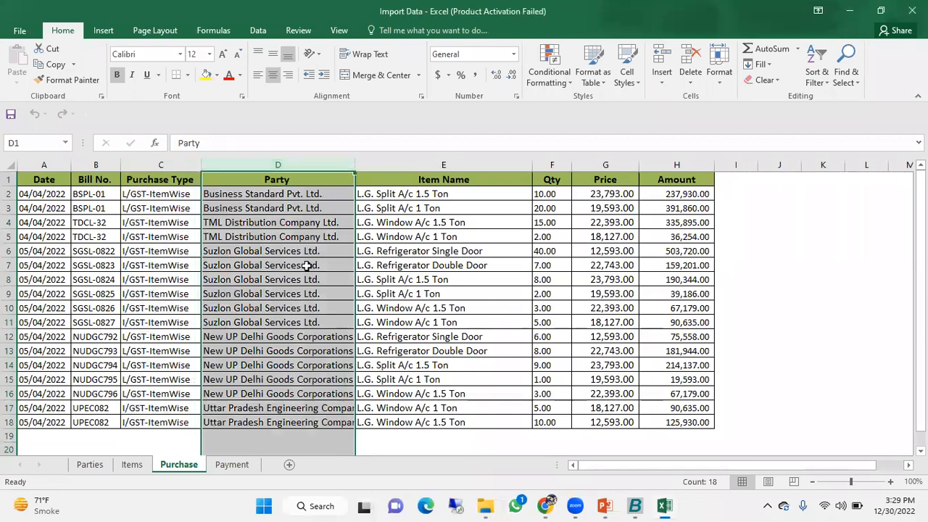
key(alt+Tab)
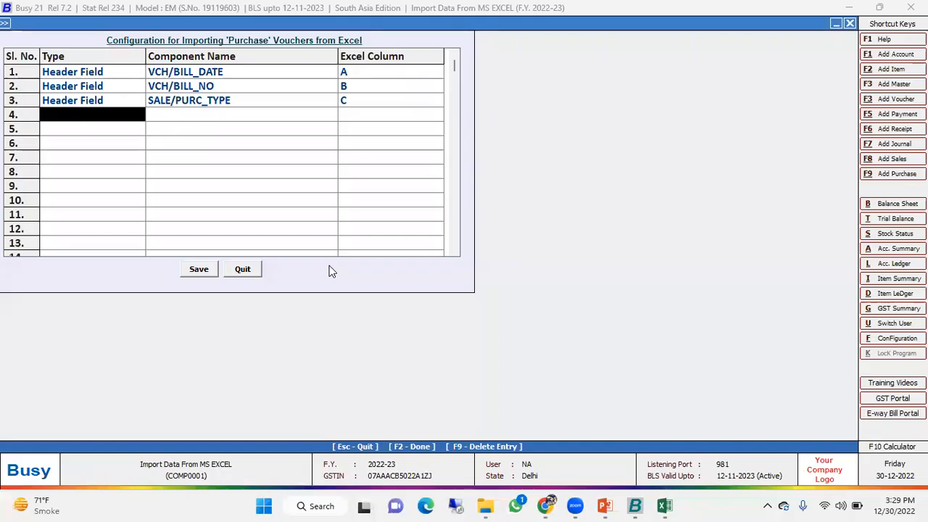
text(he)
key(Return)
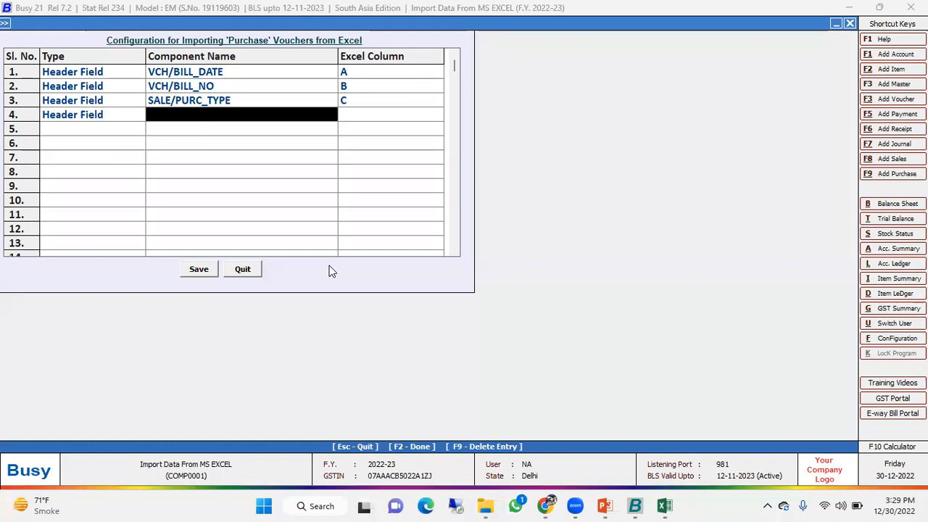
text(party)
key(Return)
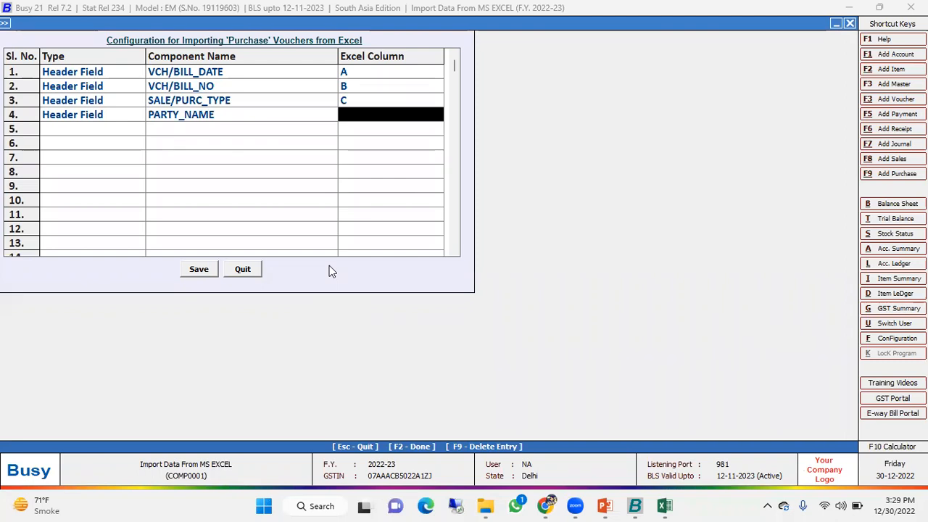
text(D)
key(Return)
Check the Item Name column in the Purchase sheet and map the item field ITEM_NAME to Excel column E.
key(alt+Tab)
click(459, 161)
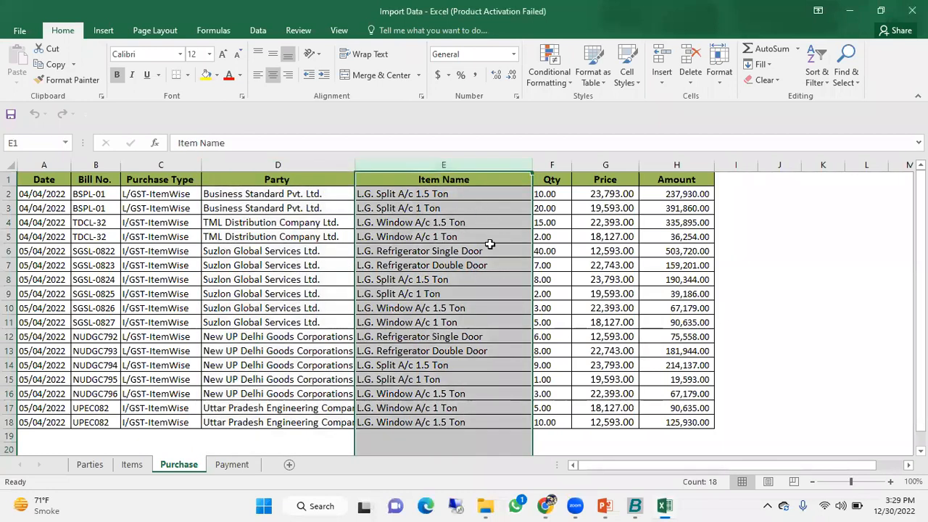
key(alt+Tab)
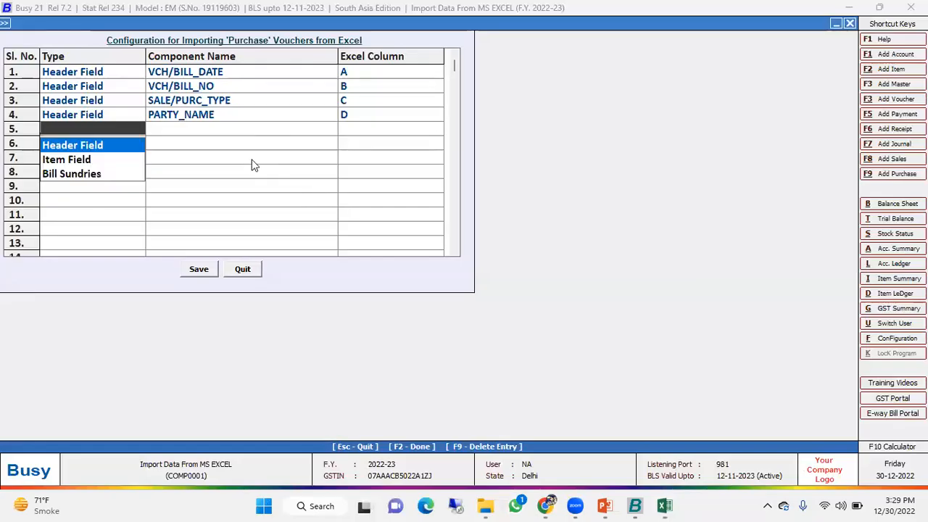
key(Down)
key(Return)
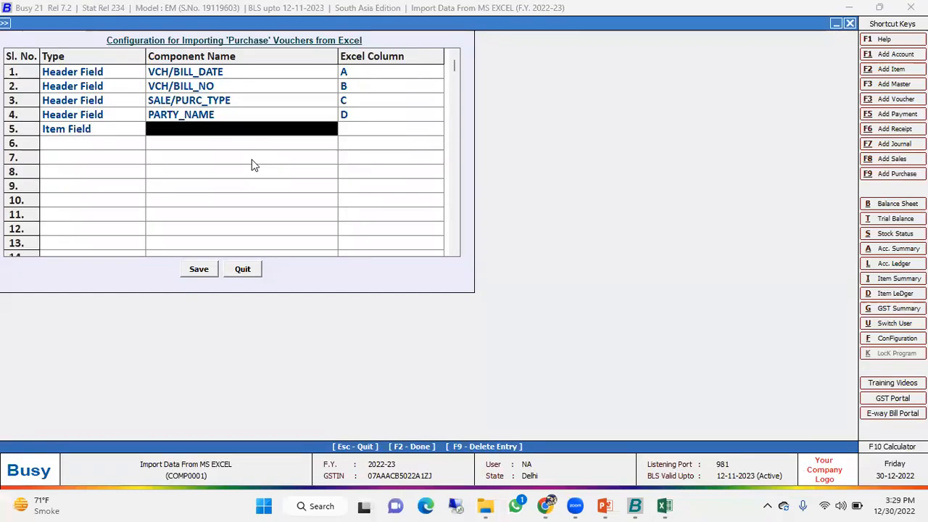
key(Left)
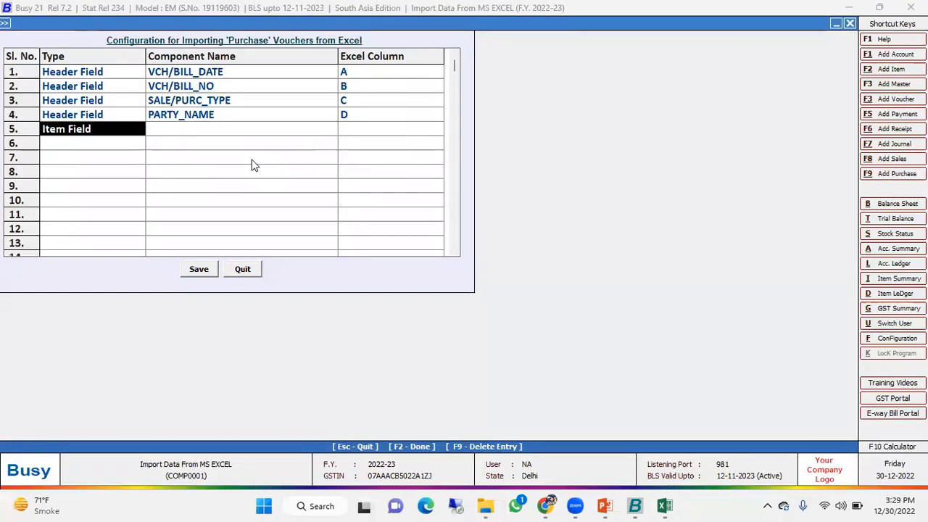
key(Return)
key(Return)
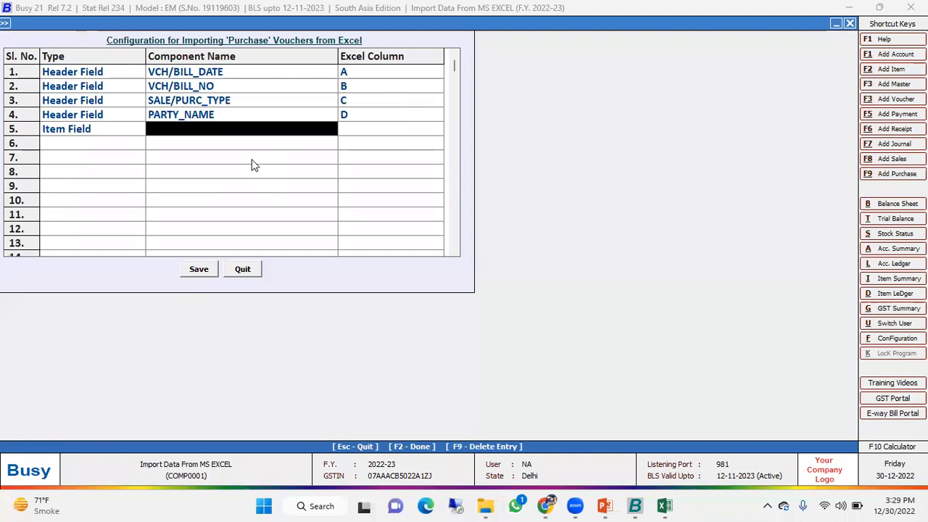
text(item)
key(Return)
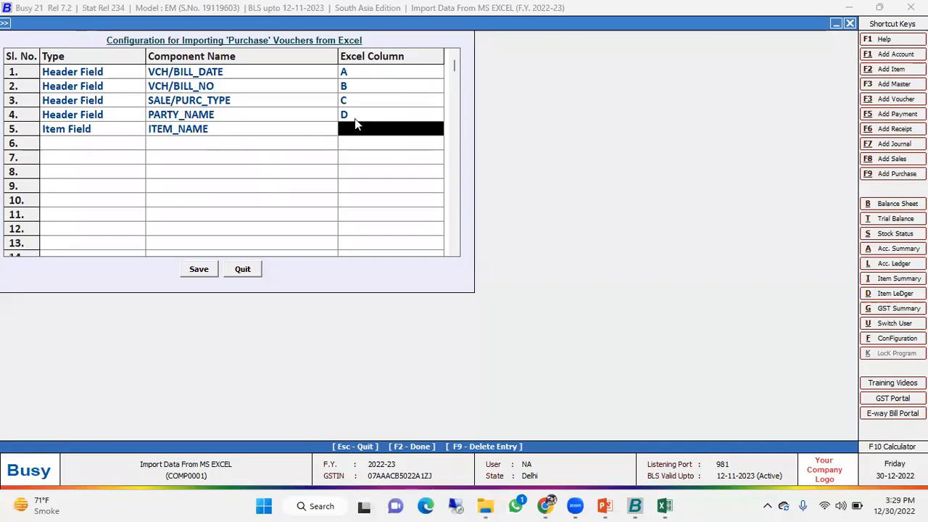
text(E)
key(Return)
Check the Qty column in the Purchase sheet and map the item field QUANTITY to Excel column F.
key(alt+Tab)
drag(556, 166, 555, 224)
click(552, 225)
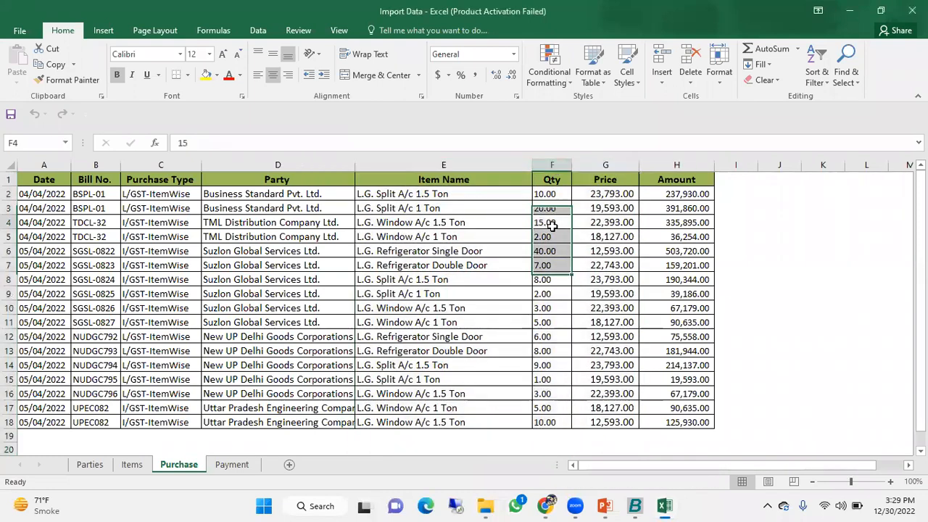
key(alt+Tab)
key(Return)
key(Return)
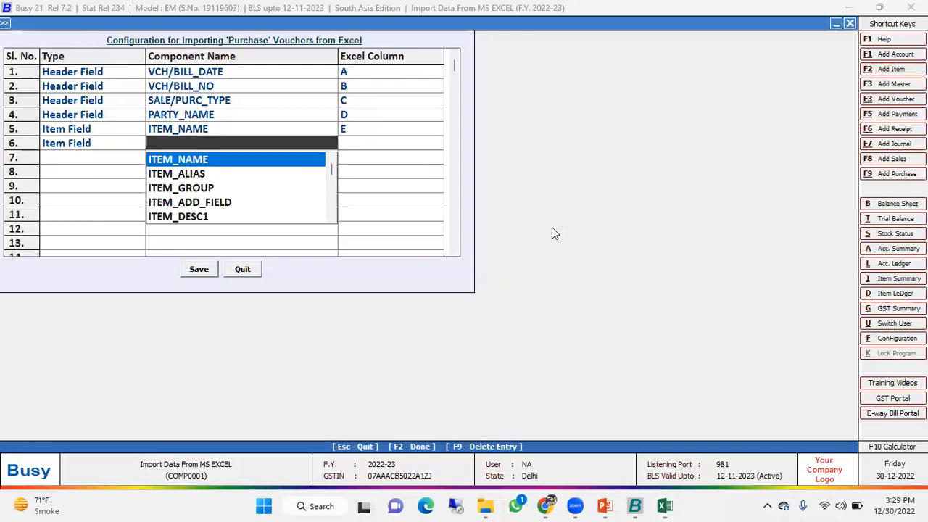
text(qu)
key(Return)
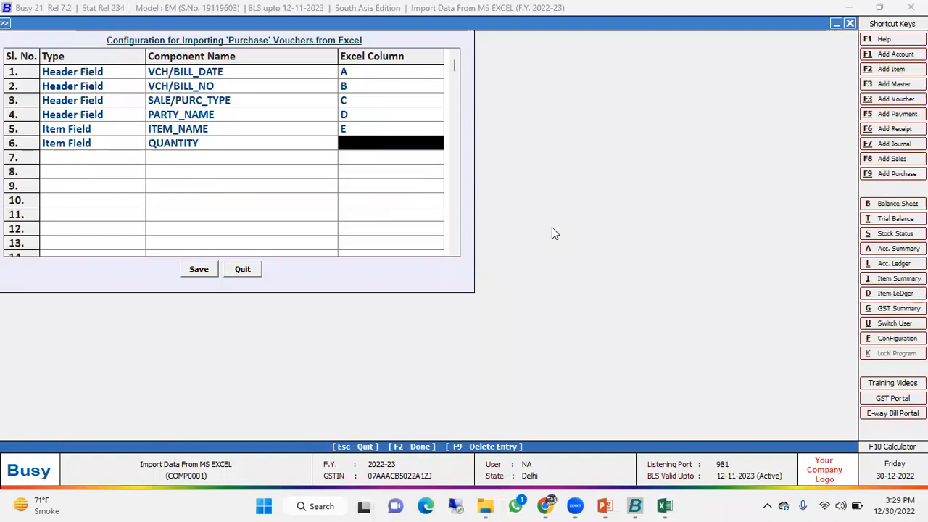
key(alt+Tab)
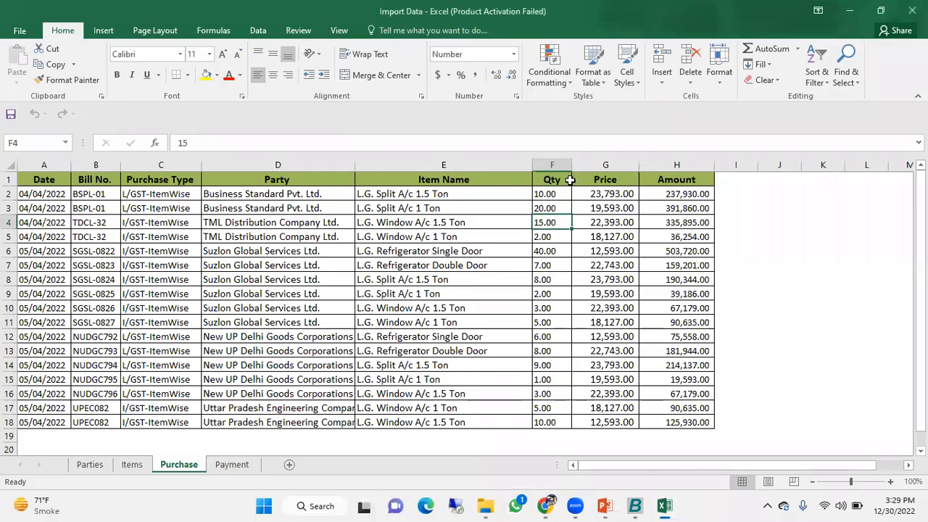
key(alt+Tab)
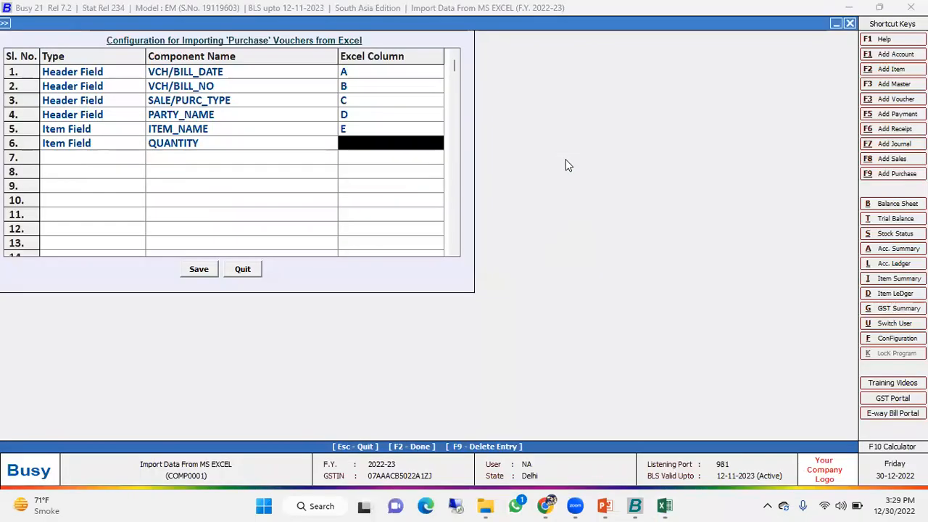
text(F)
key(Return)
Check the Price column in the Purchase sheet and map the item field PRICE to Excel column G.
key(alt+Tab)
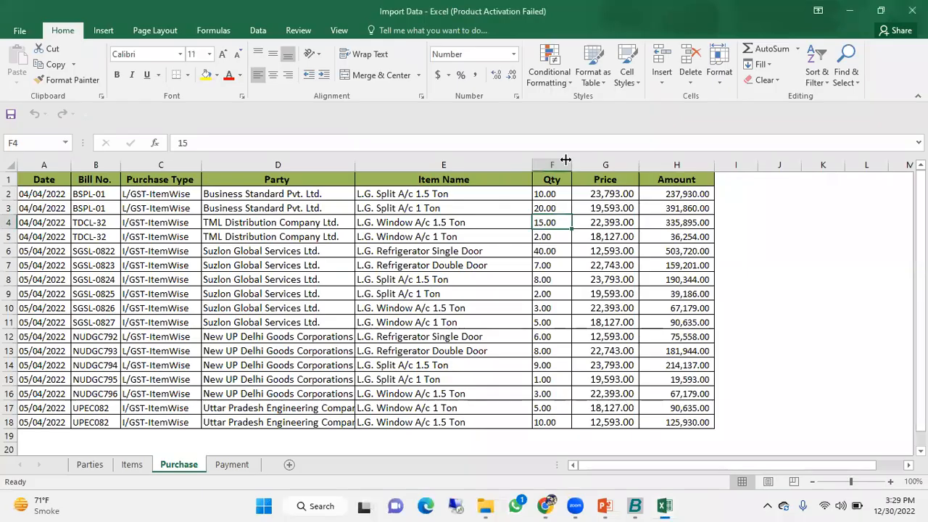
click(606, 164)
key(alt+Tab)
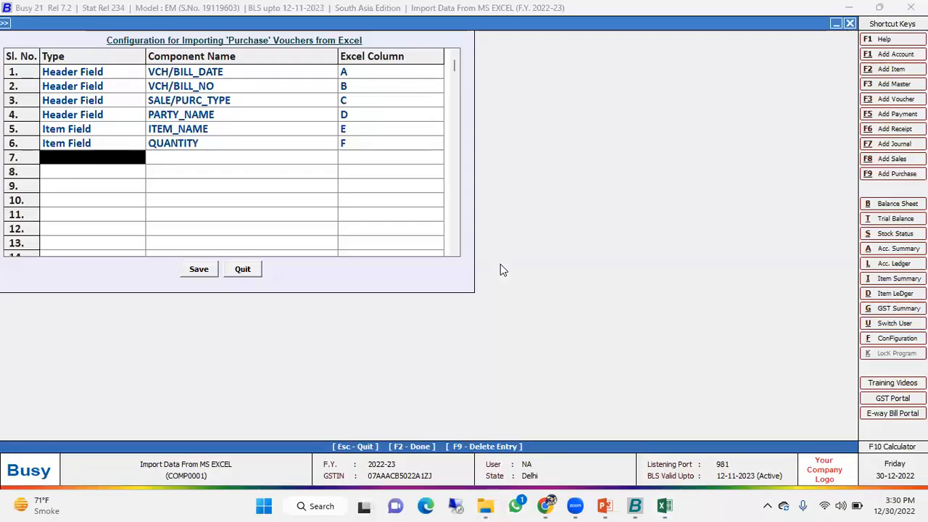
key(Return)
key(Down)
key(Down)
key(Up)
key(Return)
key(space)
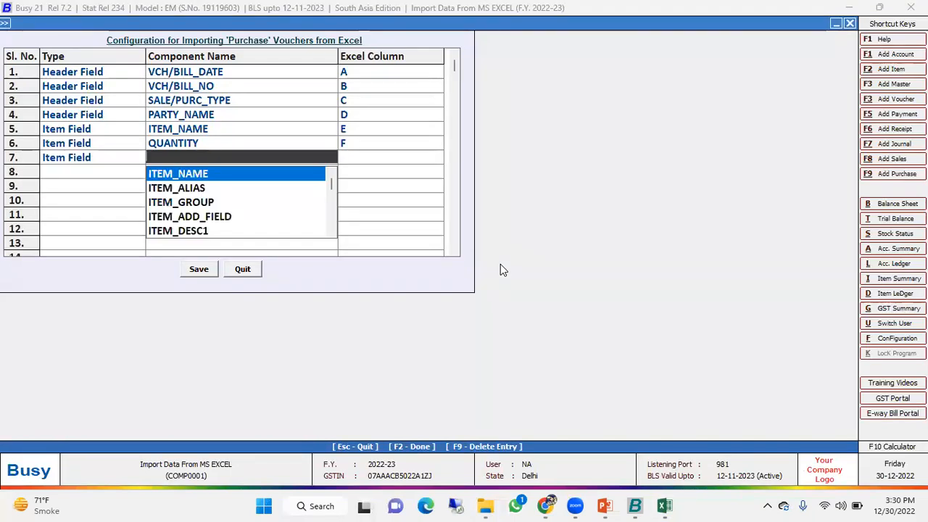
text(price)
key(Return)
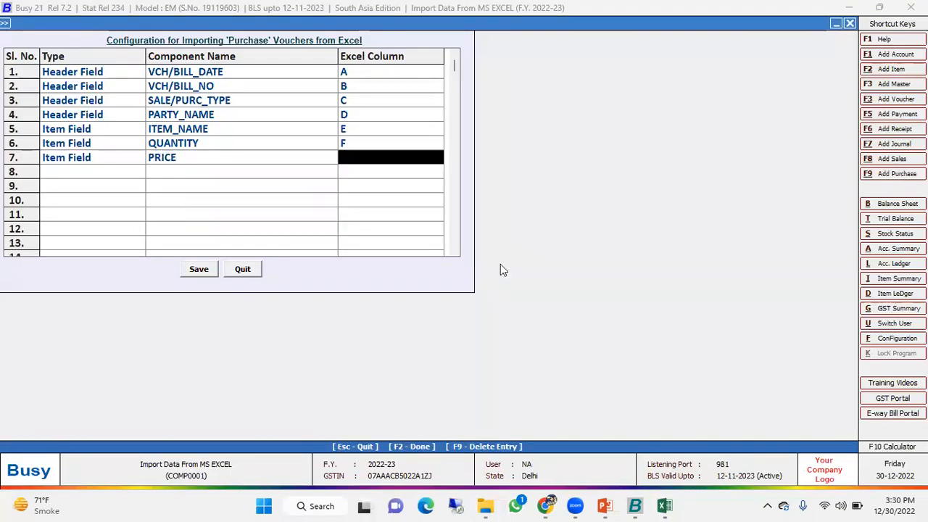
key(space)
key(Return)
Check the Amount column in the Purchase sheet and map the item field AMOUNT to Excel column H.
key(alt+Tab)
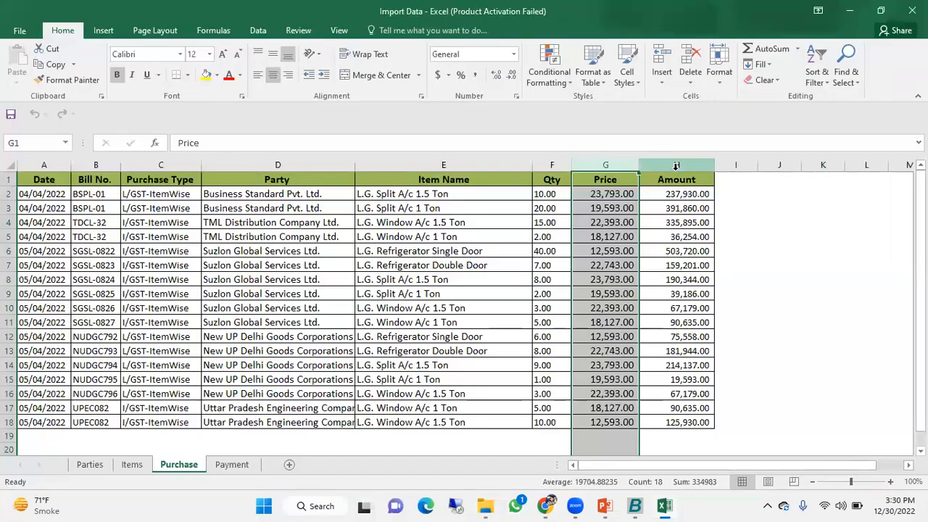
click(676, 165)
key(alt+Tab)
key(space)
key(Down)
key(Return)
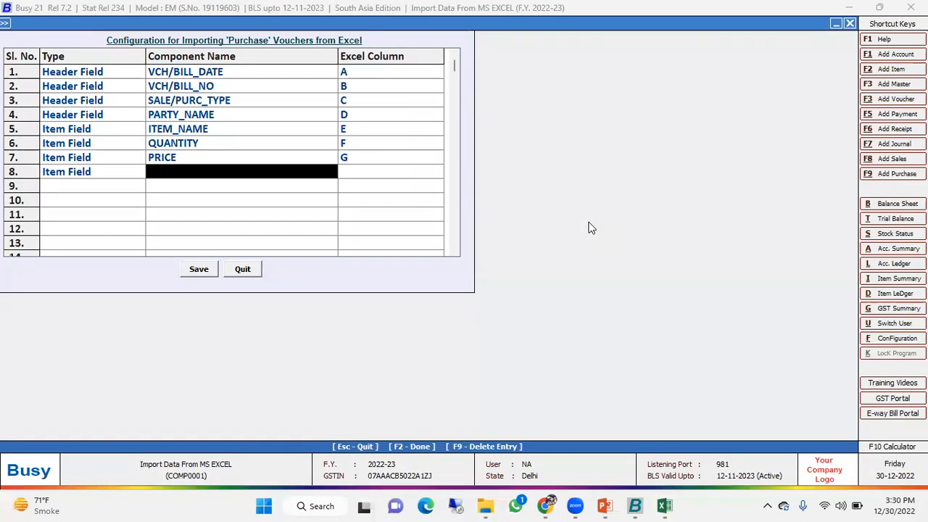
key(space)
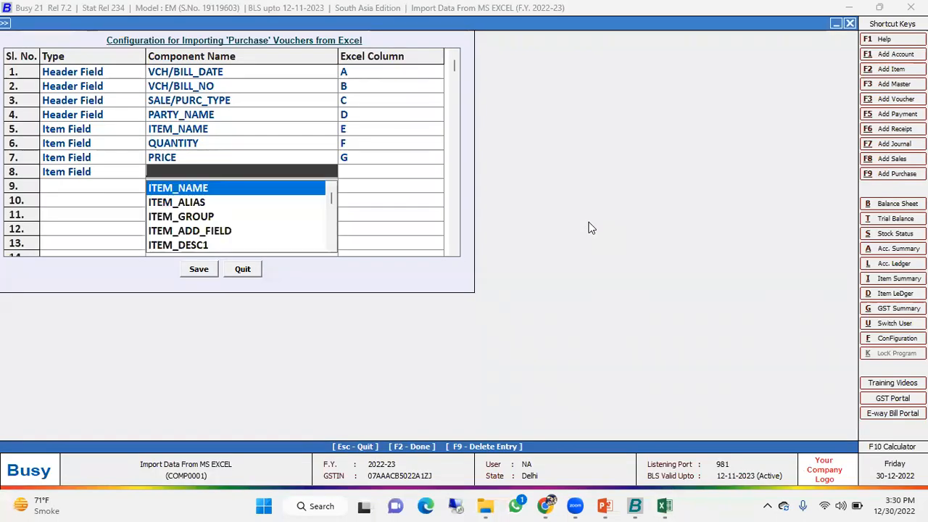
text(amount)
key(Return)
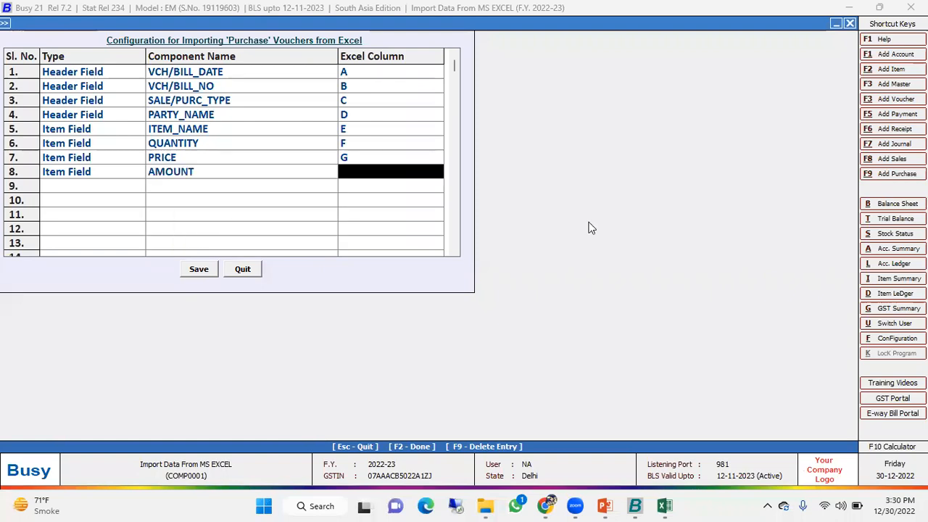
key(space)
text(f)
key(alt+Tab)
key(alt+Tab)
key(BackSpace)
text(h)
key(Return)
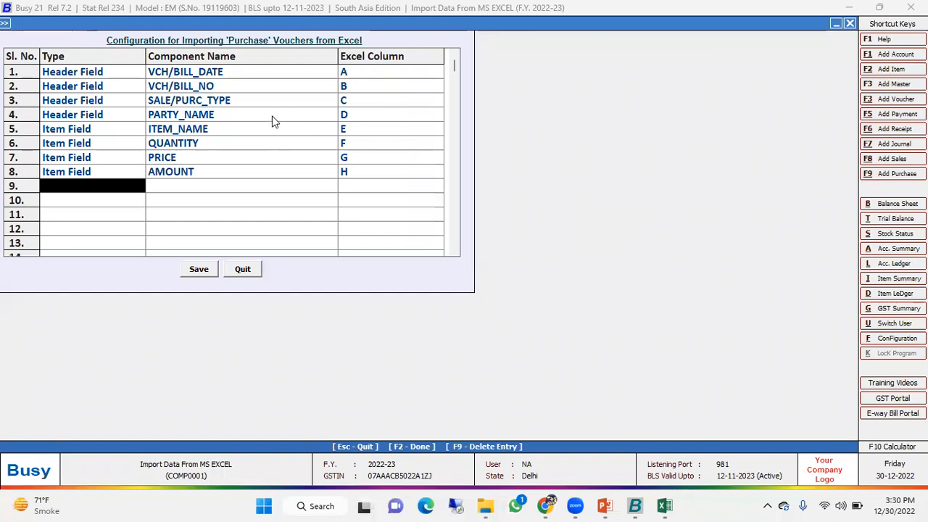
Save the Purchase1 column mapping and close the format configuration.
click(125, 73)
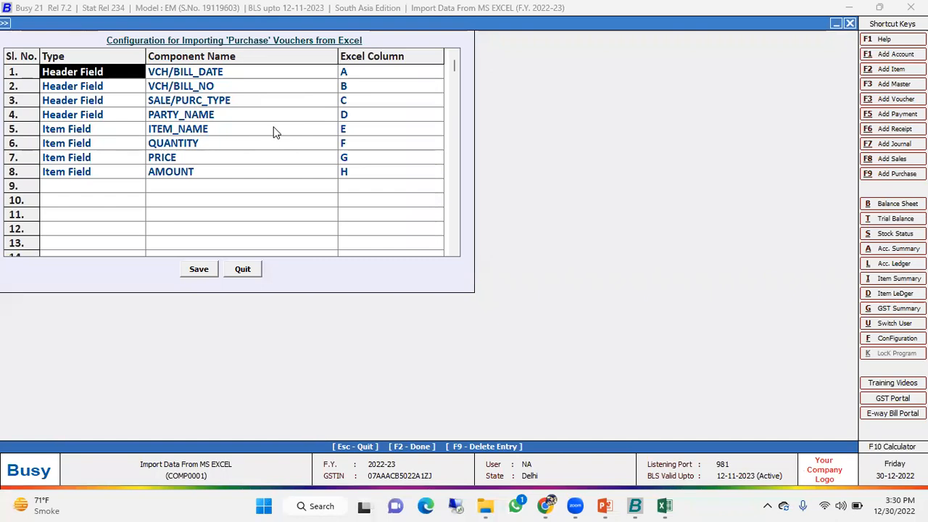
click(200, 271)
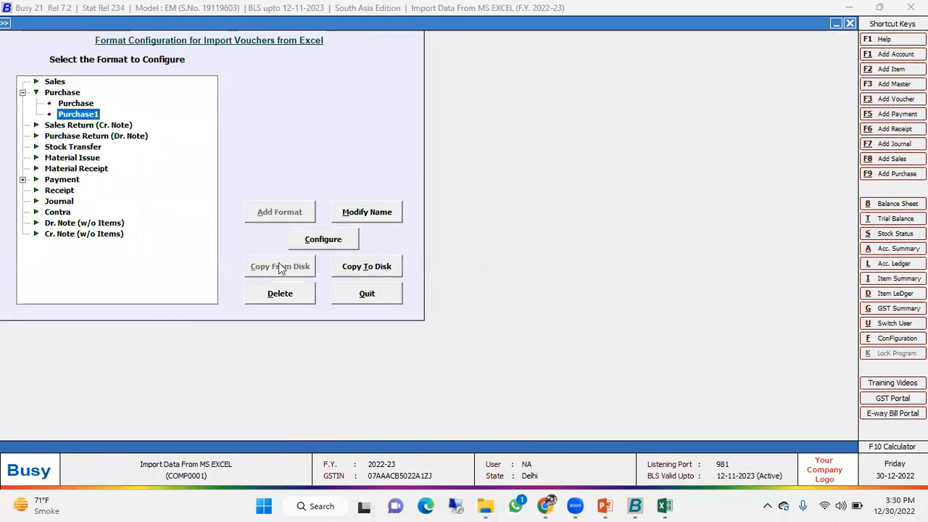
click(378, 296)
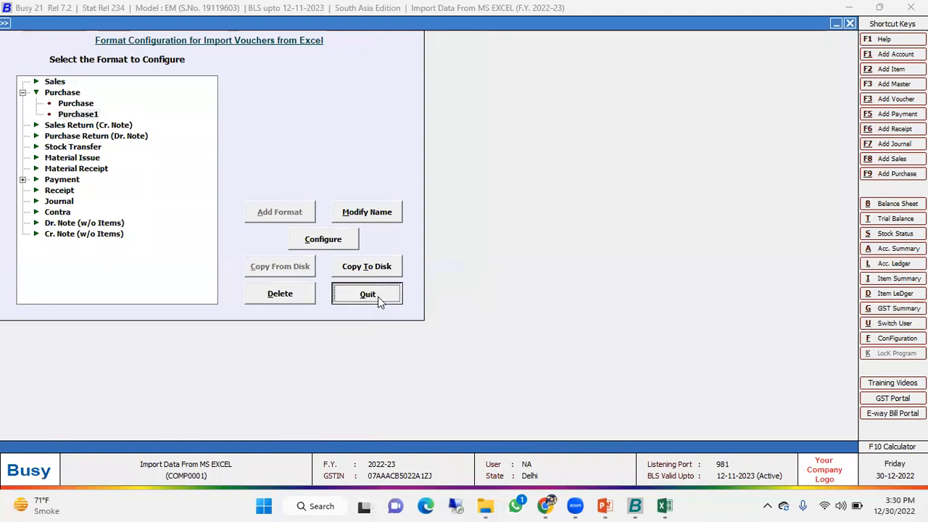
Choose the Purchase1 format for the voucher import, keeping Purchase as the voucher type.
click(474, 62)
key(Down)
key(Return)
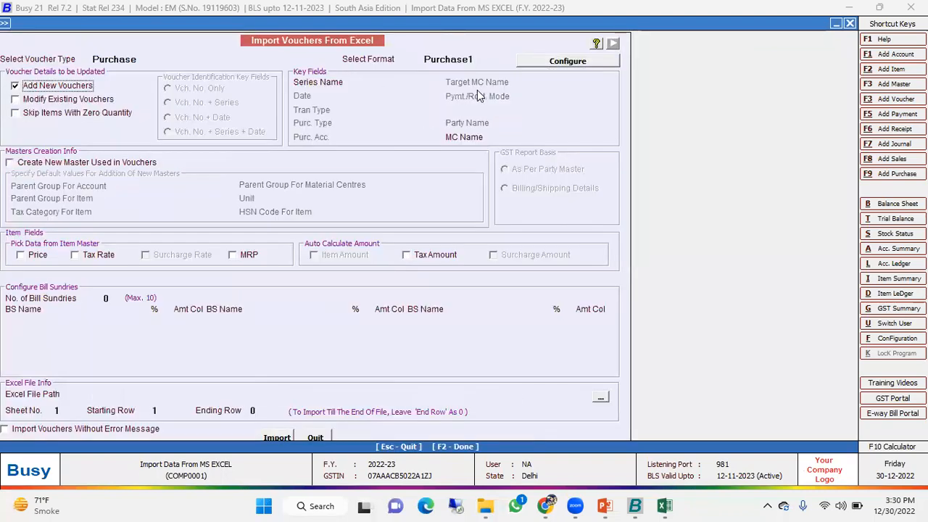
click(151, 58)
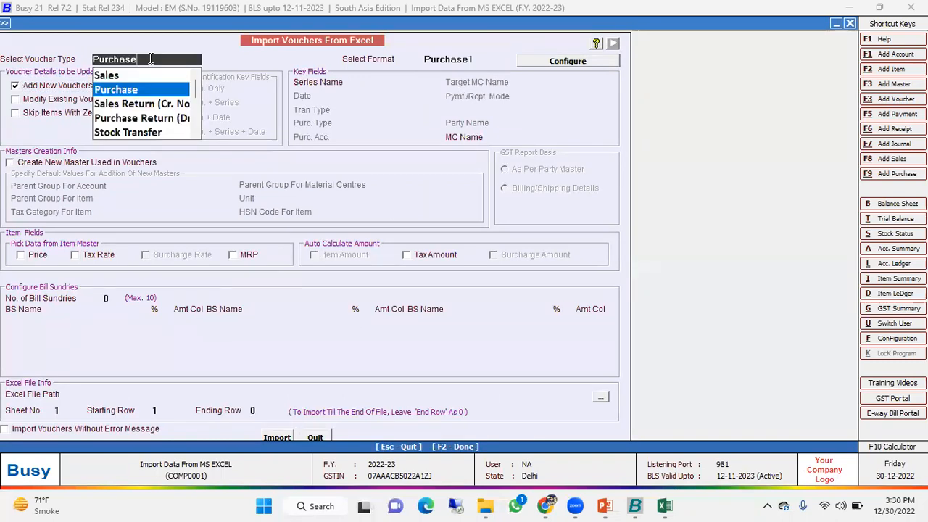
key(Return)
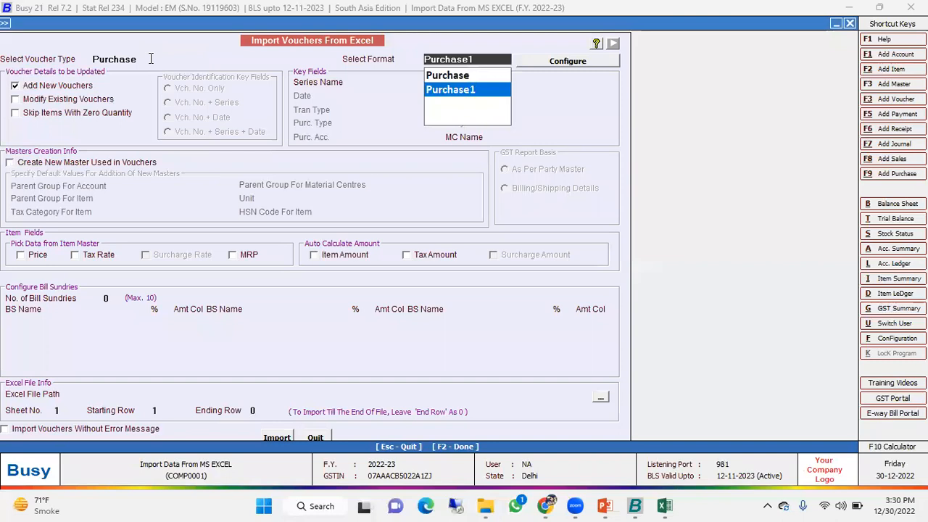
Set the series name to Main and the MC name to Main Store, and enable creation of new masters used in vouchers.
key(Return)
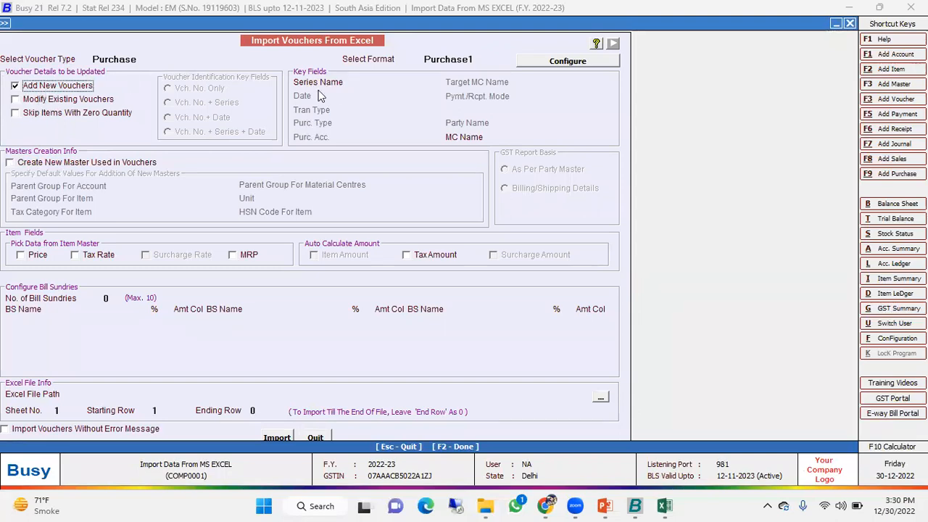
click(392, 83)
key(Return)
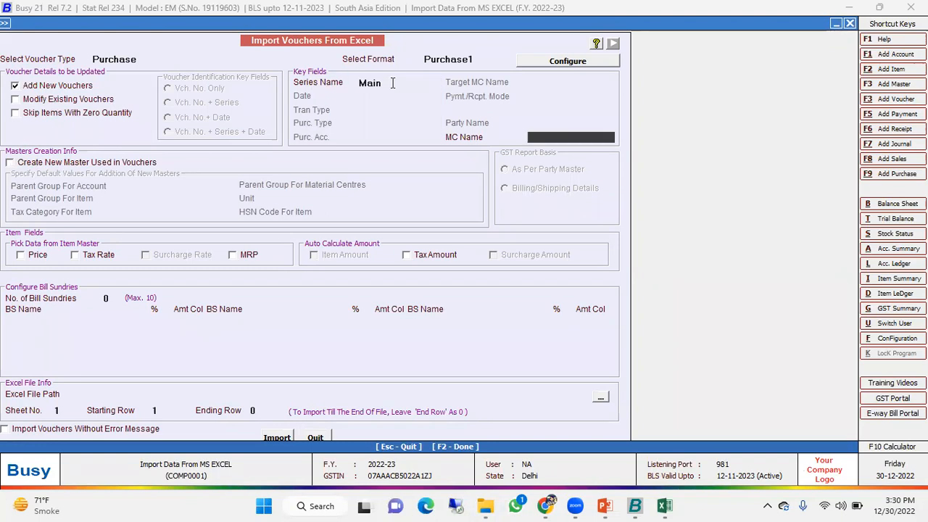
key(Return)
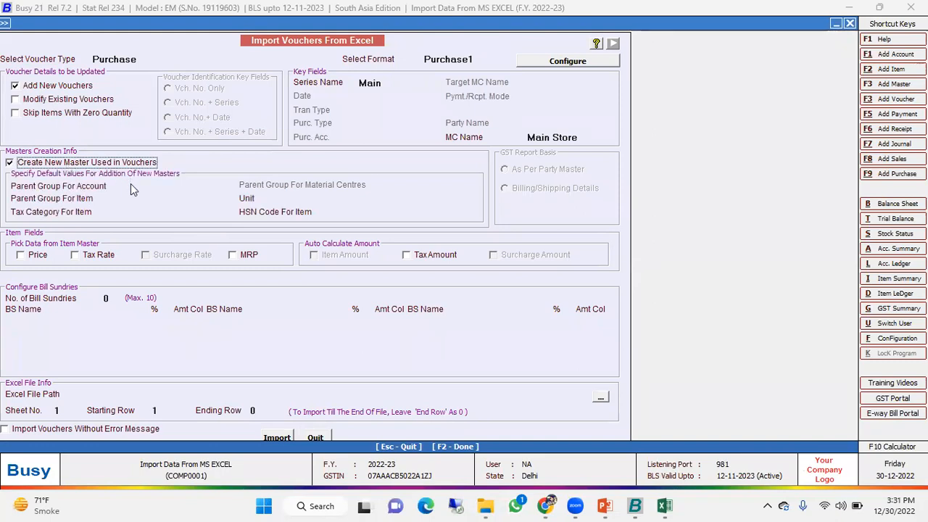
Set the default parent group for new accounts to Sundry Creditors and for new items to General.
click(155, 186)
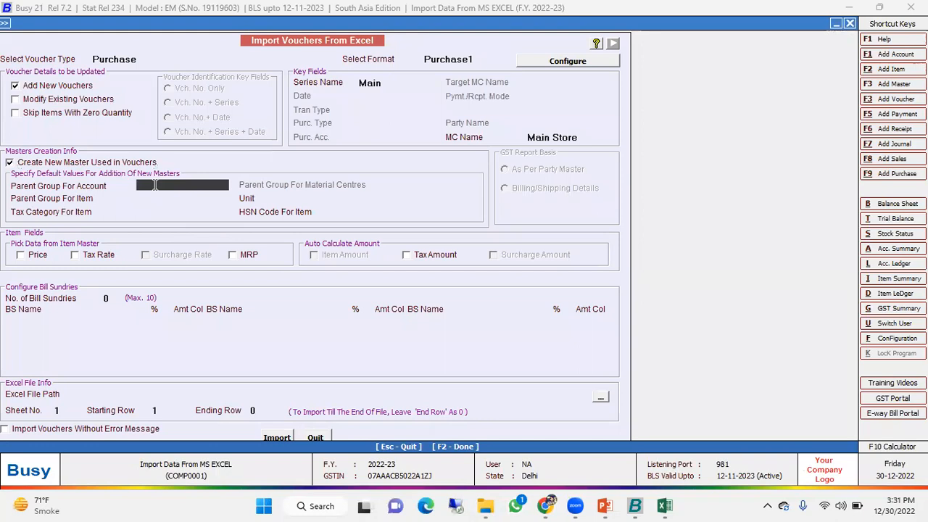
key(space)
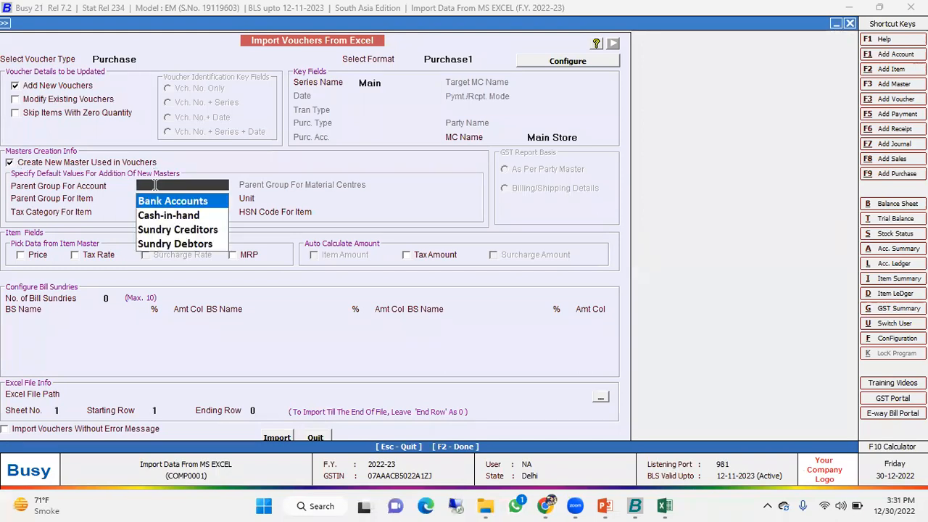
text(de)
key(BackSpace)
key(BackSpace)
text(cr)
key(Return)
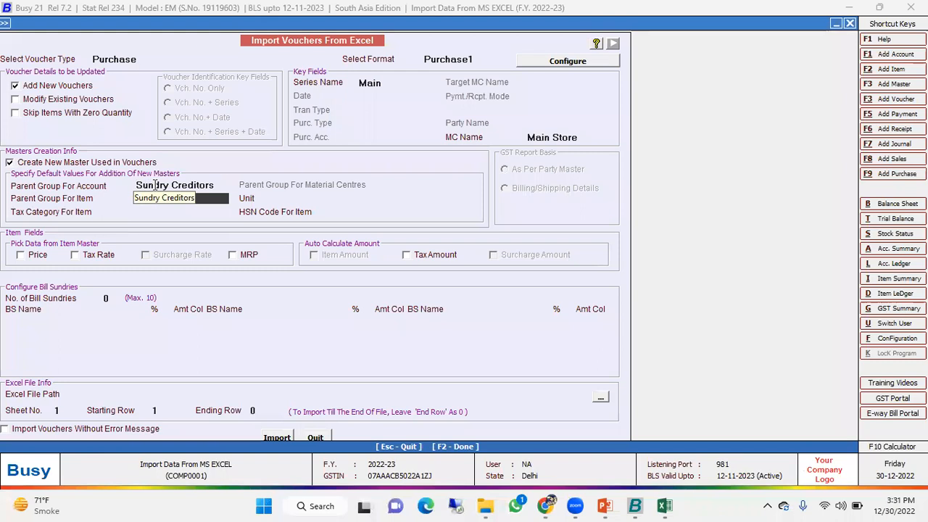
text(gen)
key(Return)
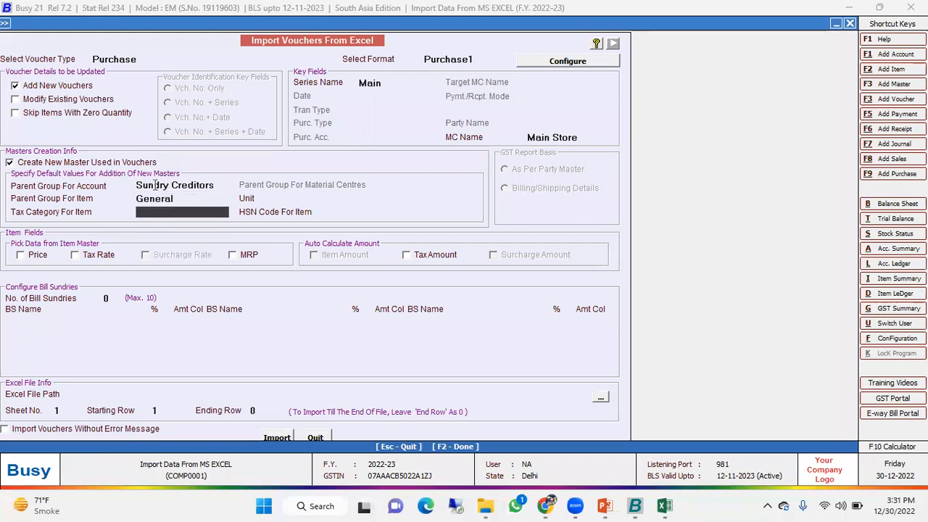
Set the new item defaults to tax category GST 12%, unit Pcs. and HSN code 8377.
text(t)
key(Down)
key(Return)
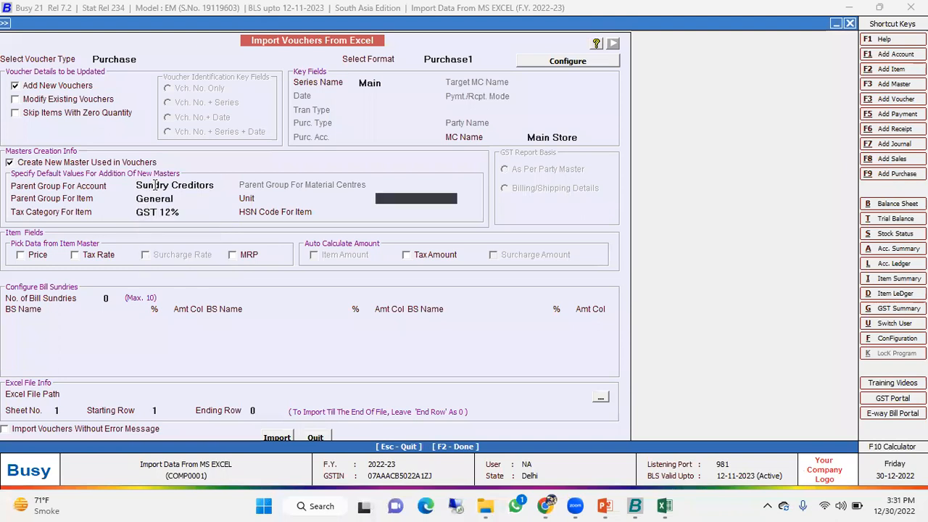
text(pc)
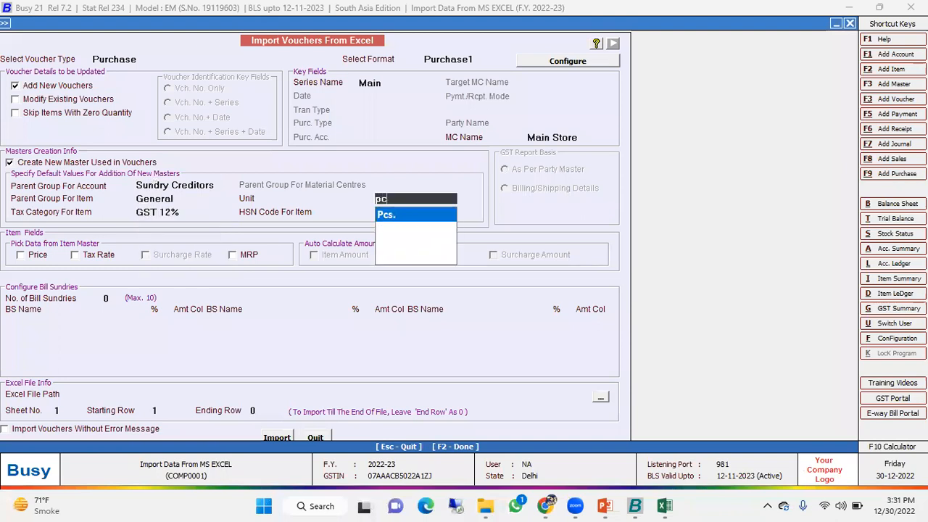
key(Return)
text(8377)
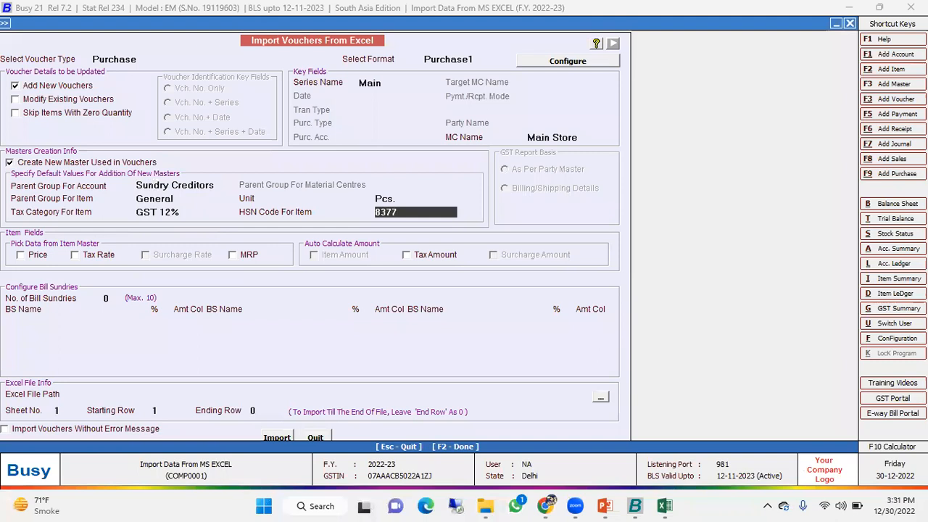
key(Return)
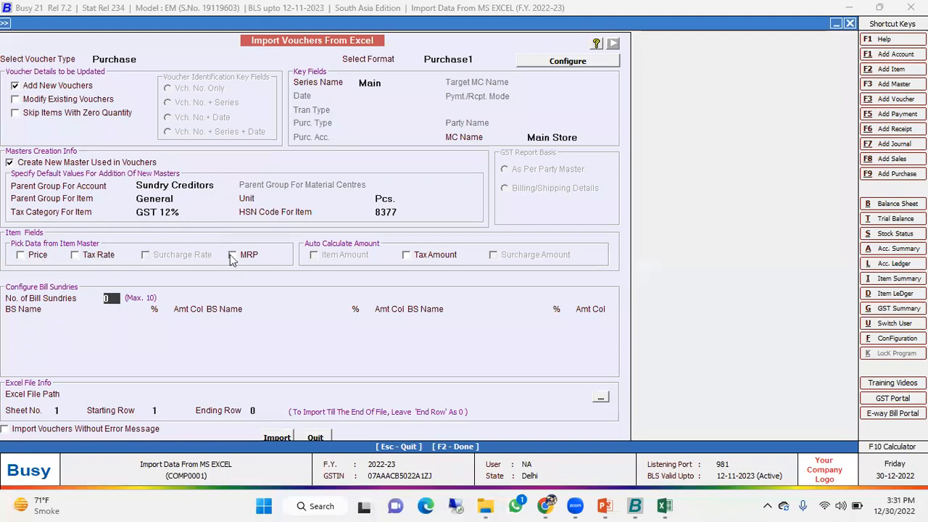
Enable automatic calculation of the tax amount, leaving price and tax rate not picked from the item master.
click(32, 259)
click(78, 260)
click(40, 257)
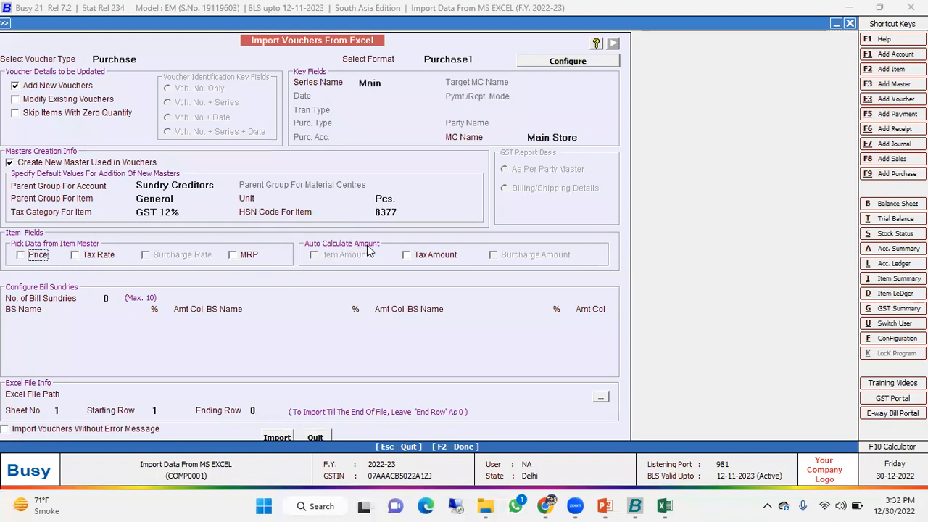
click(424, 254)
Try configuring two bill sundries, Discount with amount column A and Tax Collected at Source.
click(113, 298)
text(2)
key(Return)
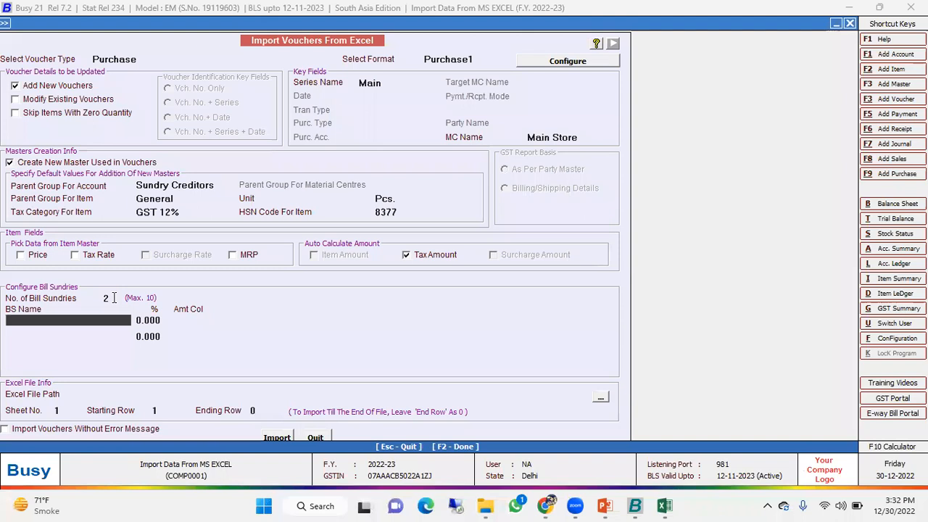
key(Return)
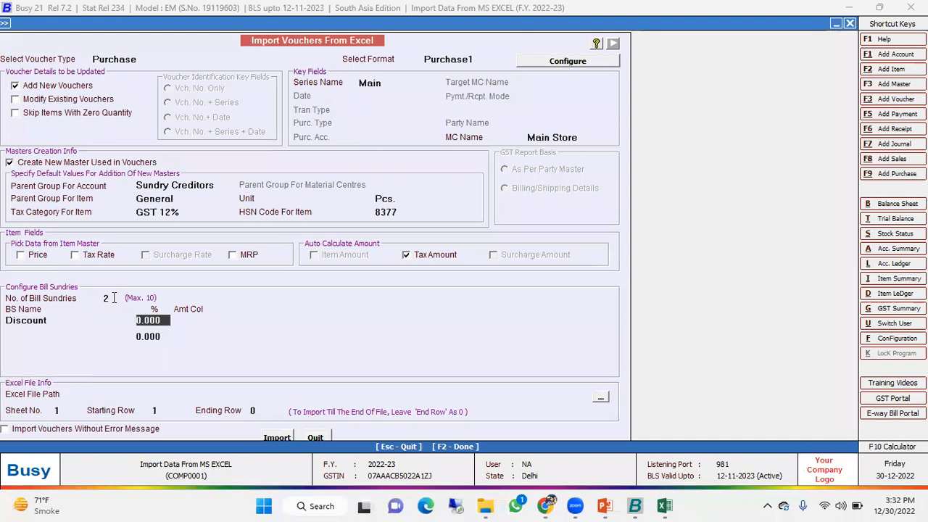
key(Return)
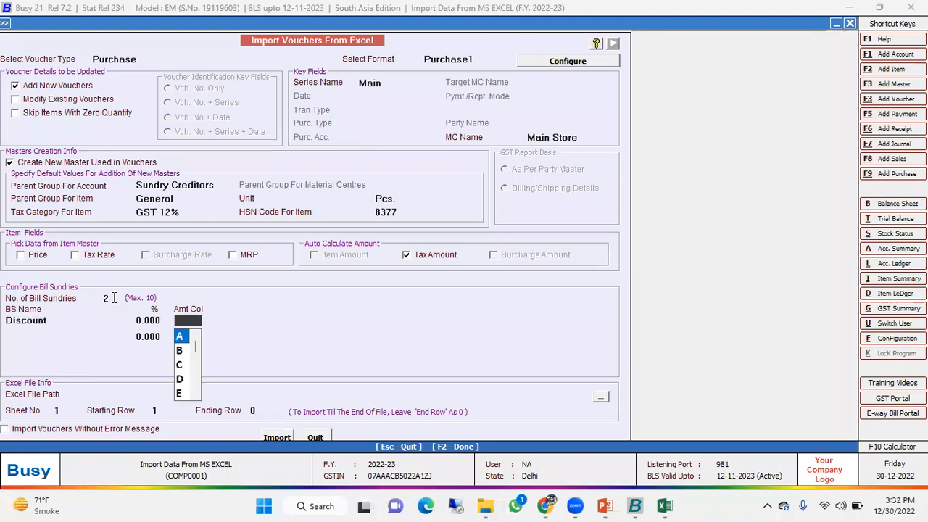
key(Return)
text(ta)
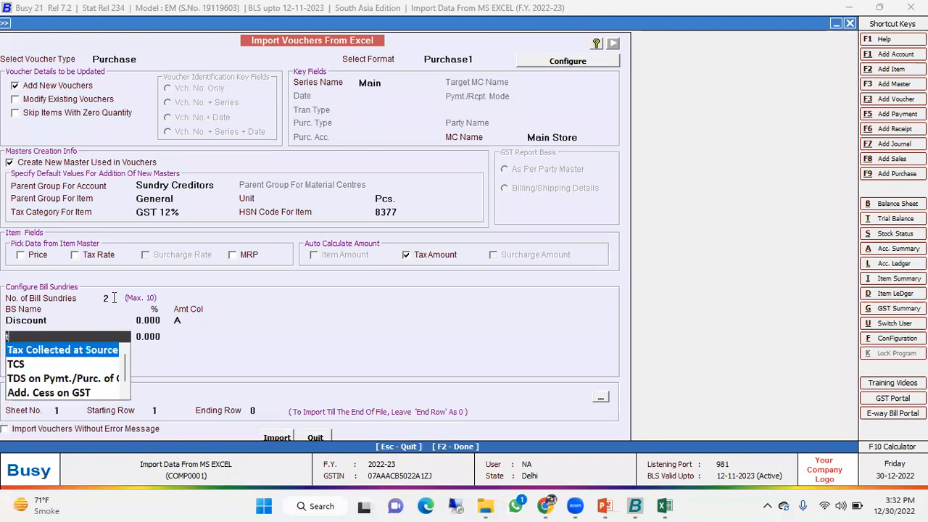
key(Return)
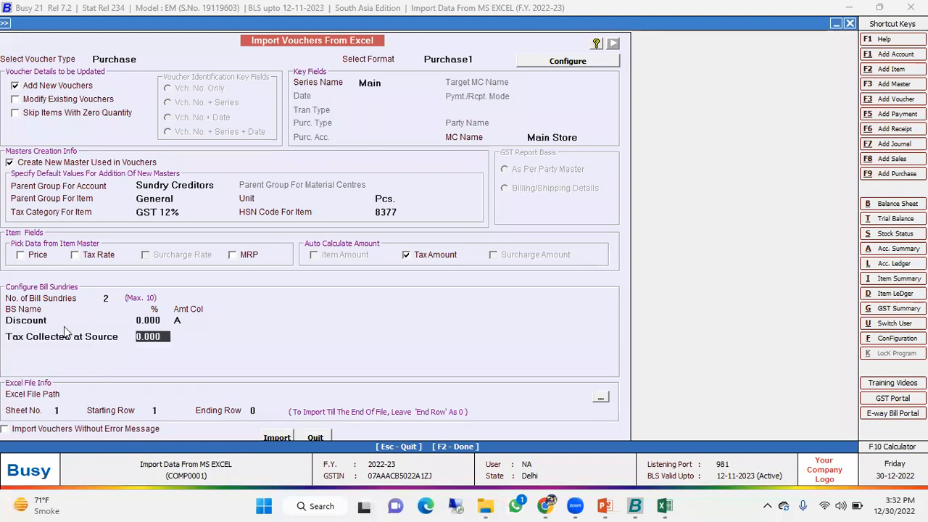
Reset the number of bill sundries to 0.
click(112, 298)
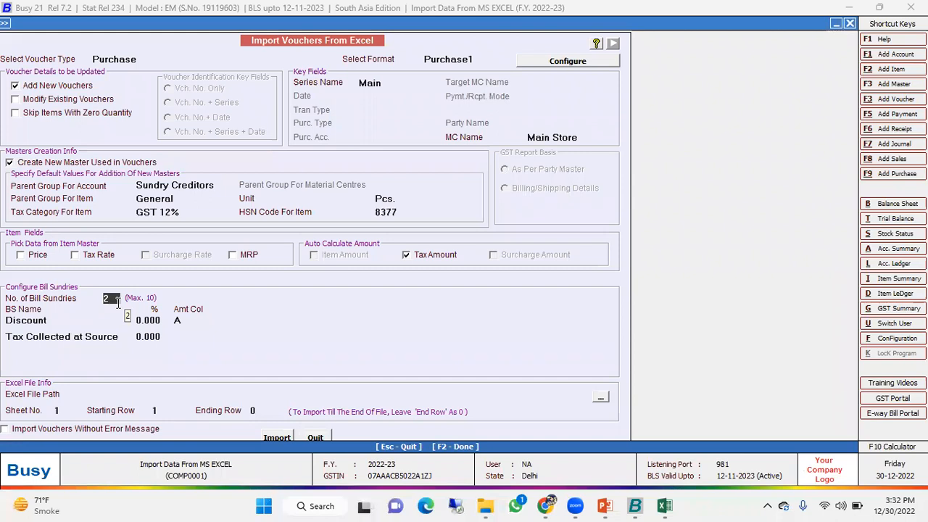
key(BackSpace)
text(0)
key(Return)
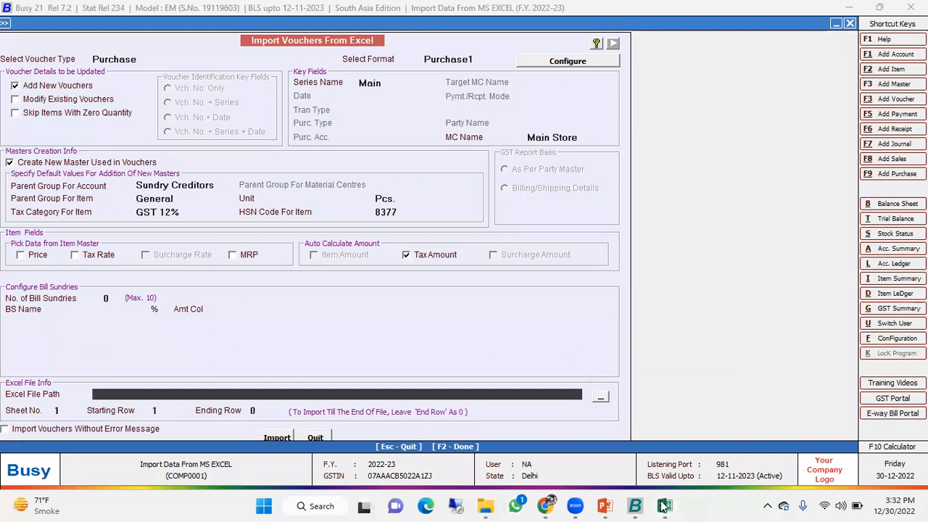
Switch to Excel, check where the data rows start on the Purchase sheet, and close the workbook without saving.
key(alt+Tab)
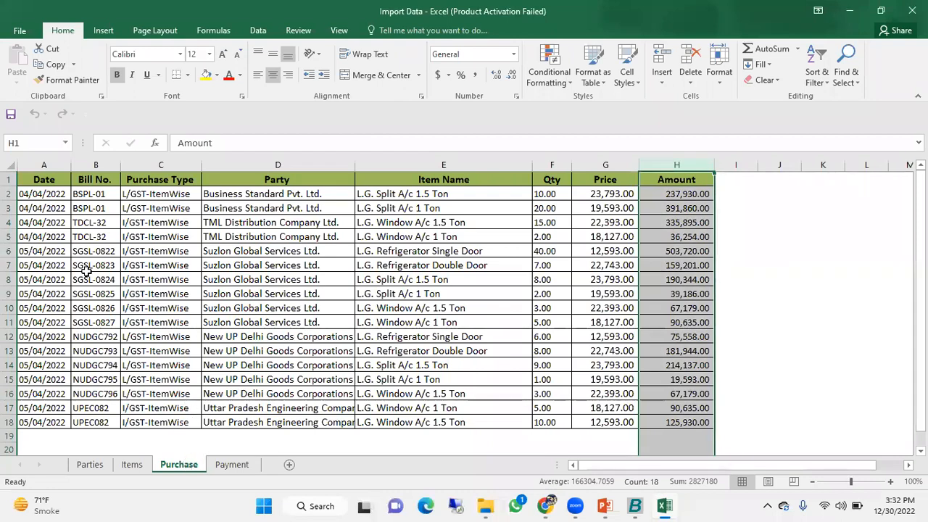
click(7, 194)
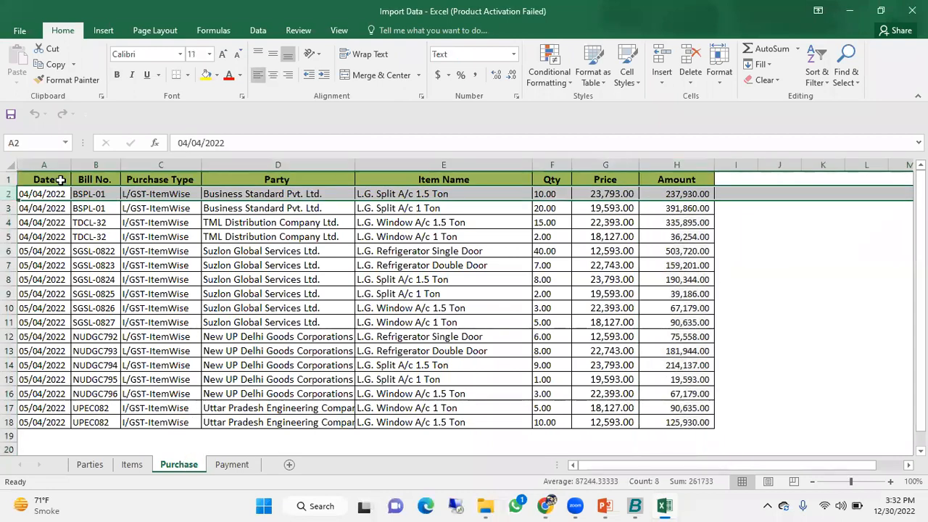
click(10, 181)
click(10, 195)
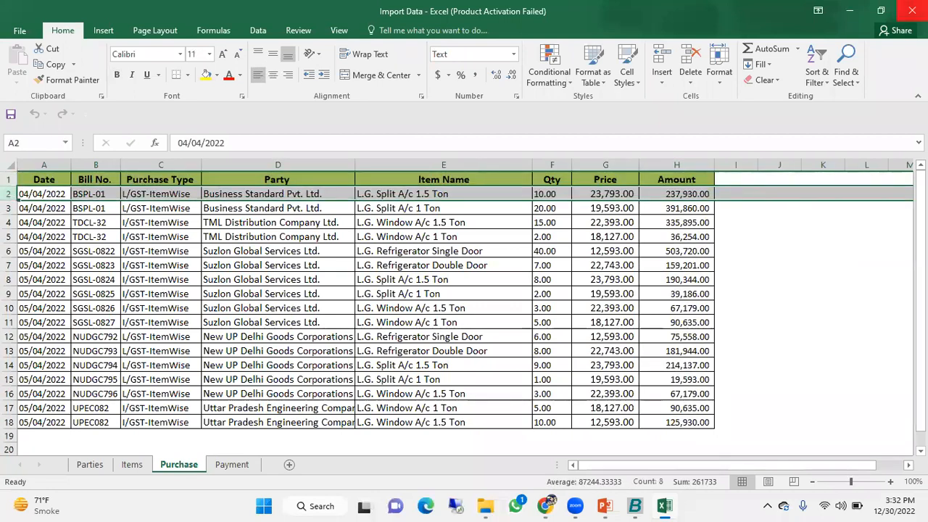
click(912, 10)
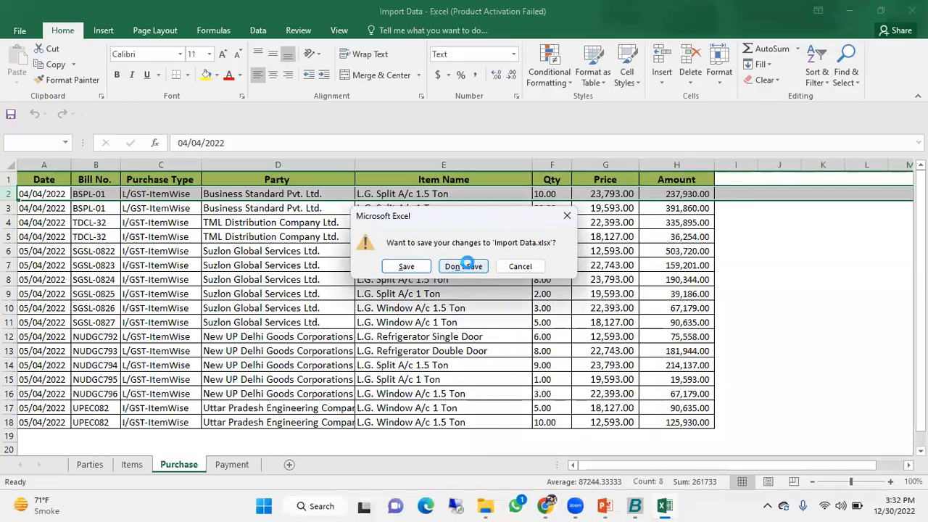
click(465, 267)
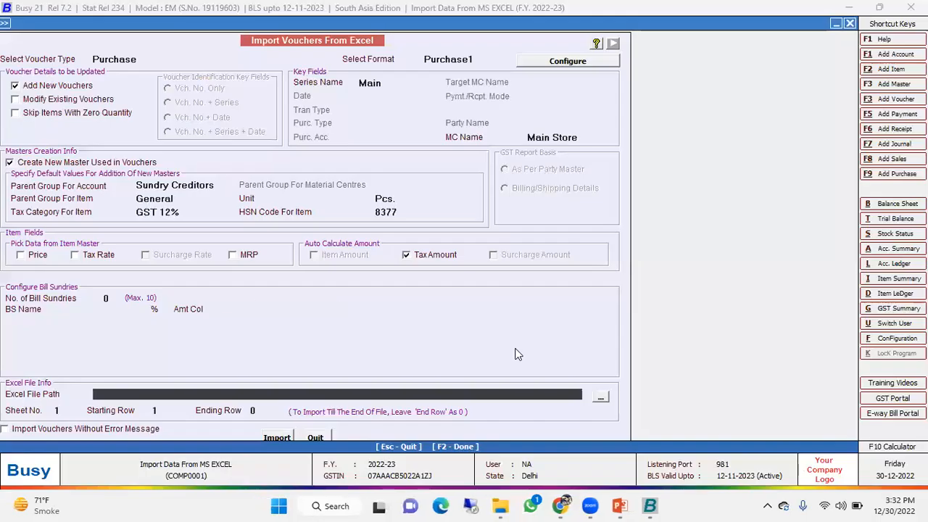
Choose the Import Data workbook as the Excel file for the voucher import.
click(601, 400)
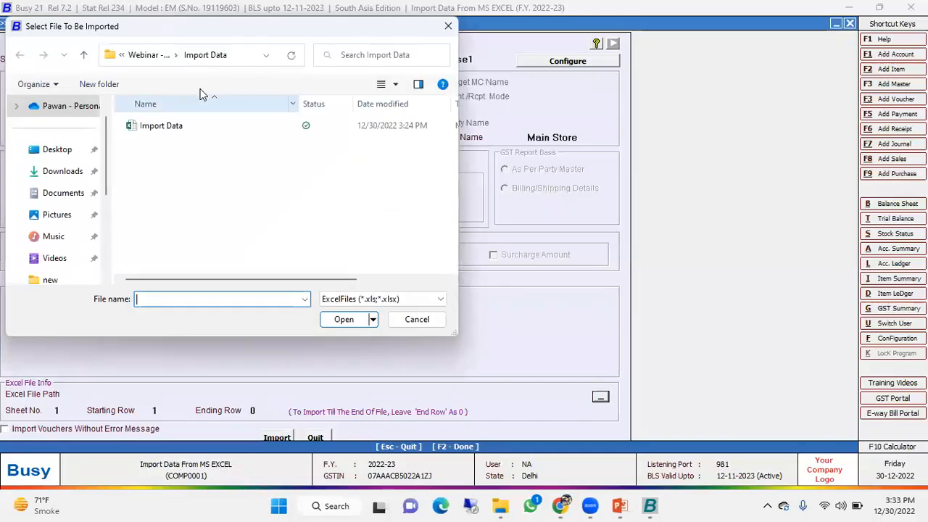
click(165, 128)
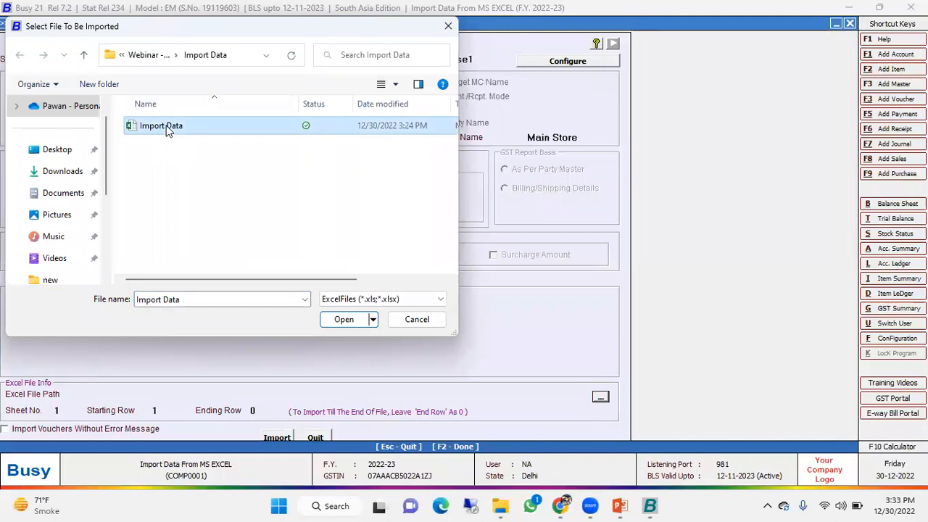
double_click(166, 128)
Set the sheet number to 3 and the starting row to 2, keeping the ending row at 0.
click(63, 411)
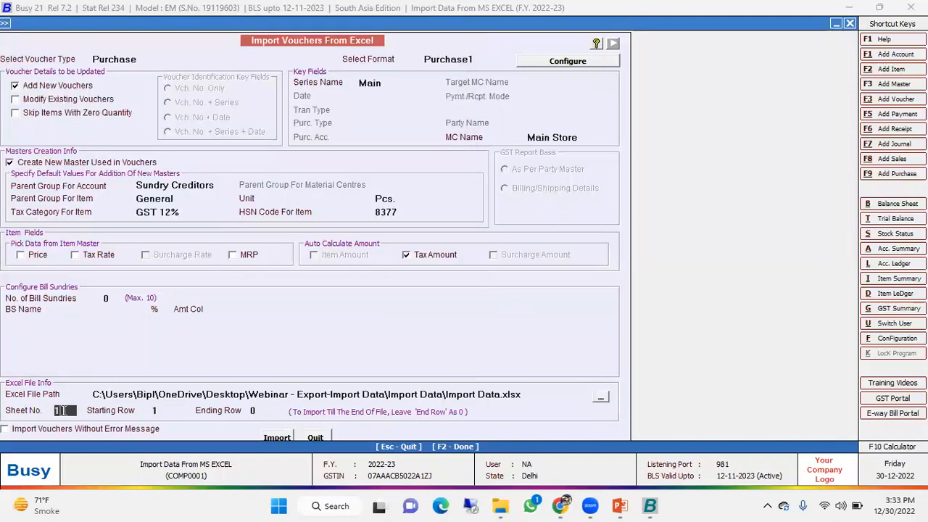
text(3)
key(Return)
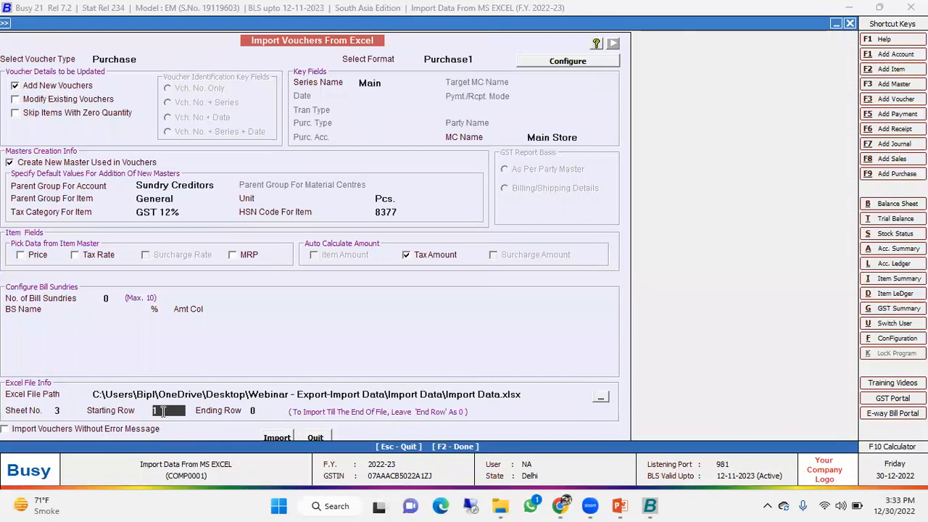
text(2)
click(268, 412)
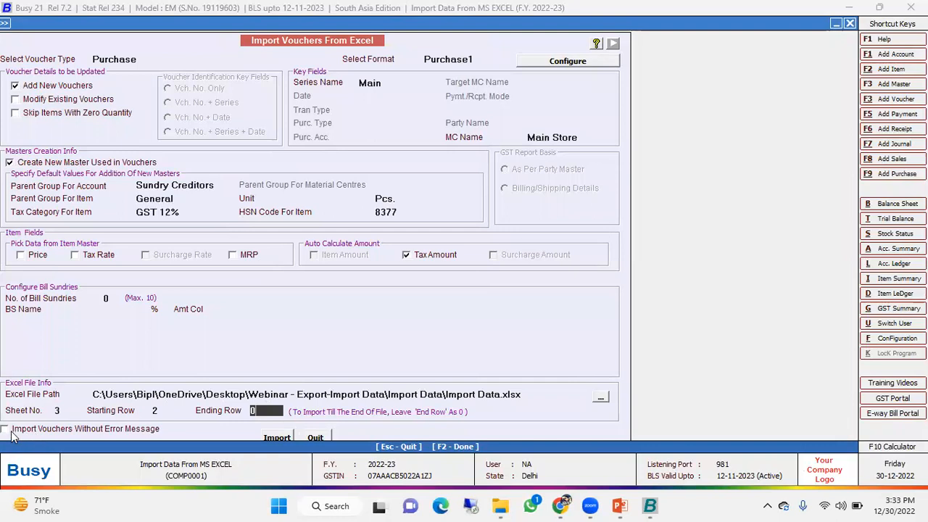
Enable importing vouchers without error messages and run the purchase voucher import.
click(65, 428)
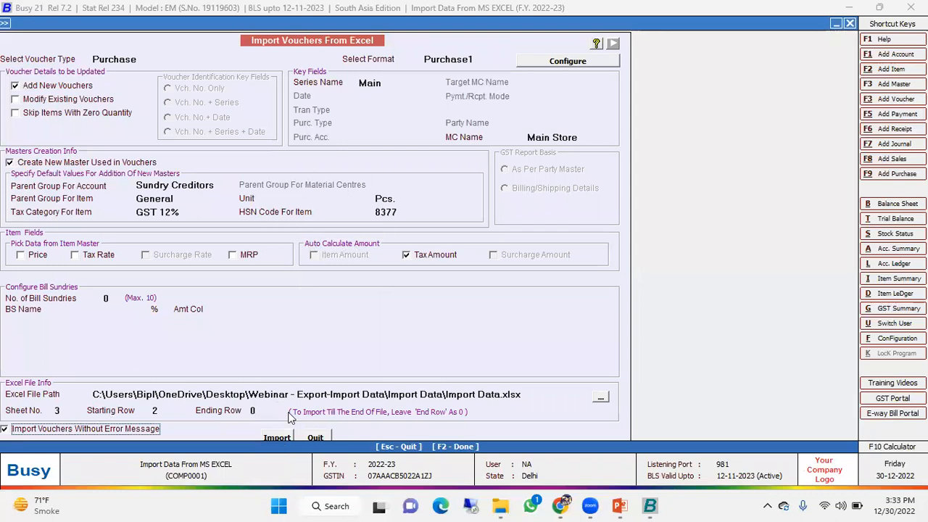
click(276, 439)
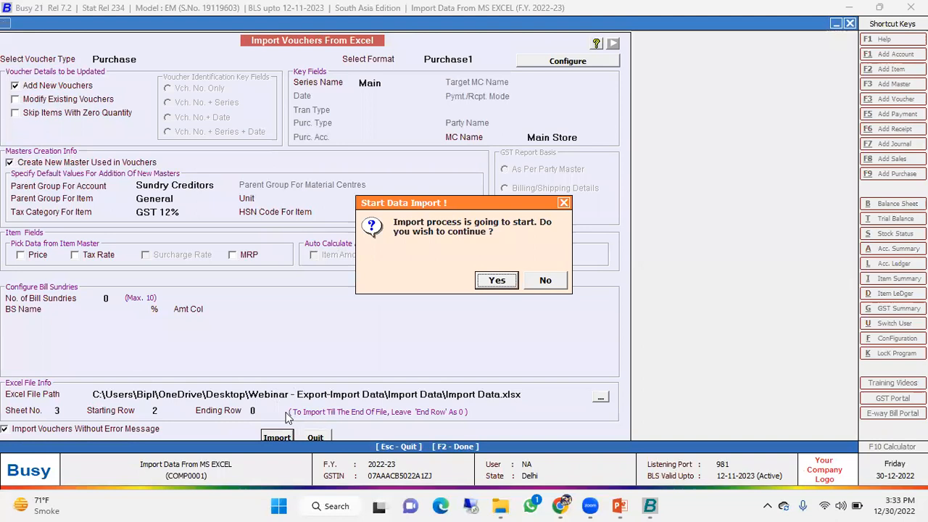
click(497, 282)
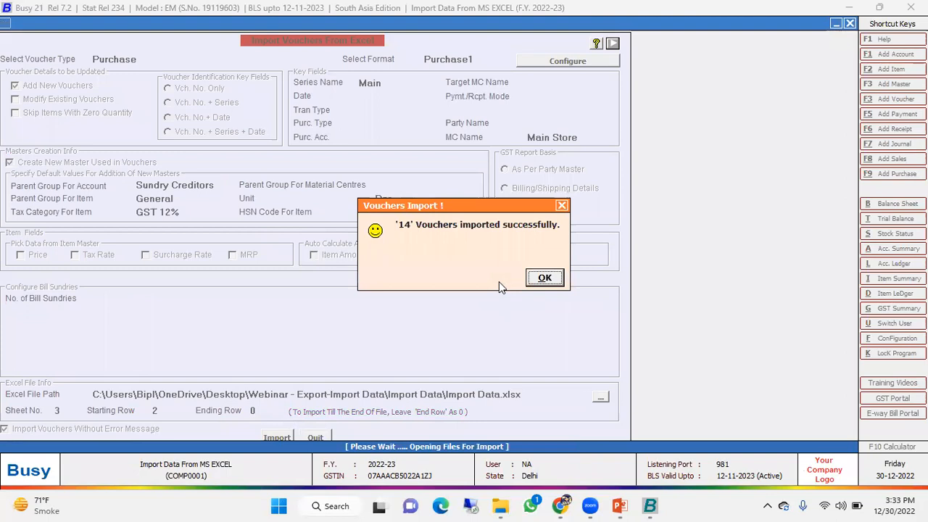
key(Return)
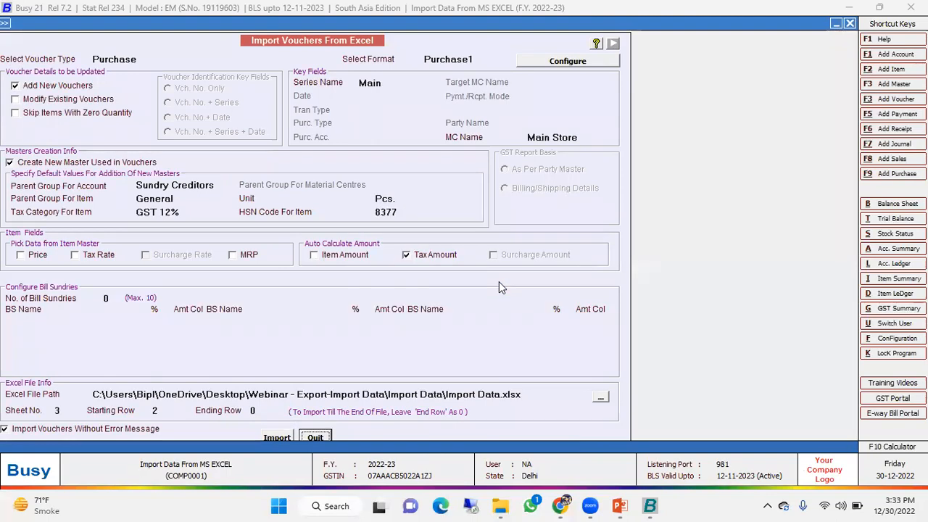
Leave the import screen and open the list of purchase vouchers for all voucher series.
key(Escape)
key(Right)
key(Down)
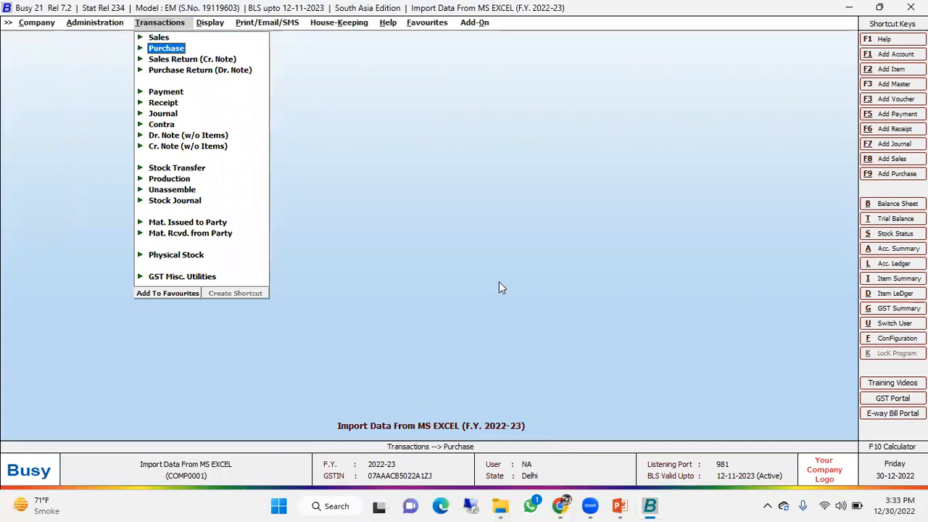
key(Return)
key(Down)
key(Down)
key(Return)
key(Return)
key(Return)
key(Return)
key(F2)
Review the imported entries in the purchase voucher list, checking dates, bill numbers, parties, items and quantities.
key(Down)
key(Down)
key(Down)
key(Down)
key(Down)
key(Down)
key(Down)
key(Down)
key(Down)
key(Down)
key(Down)
key(Down)
key(Down)
key(Down)
key(Down)
key(Up)
key(Up)
key(Up)
key(Up)
key(Up)
key(Up)
key(Up)
key(Up)
key(Up)
key(Up)
key(Up)
key(Up)
key(Up)
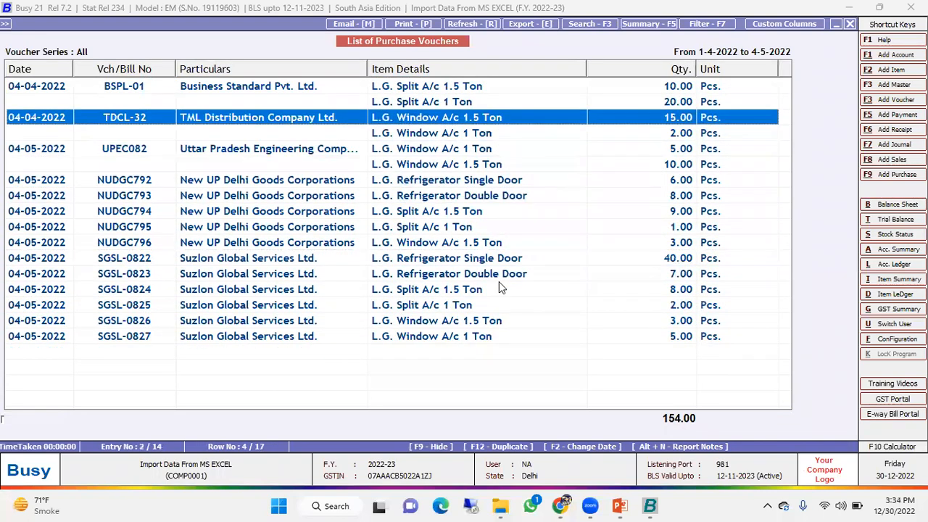
Open the Import Data Excel workbook from the Import Data folder.
key(Up)
key(Up)
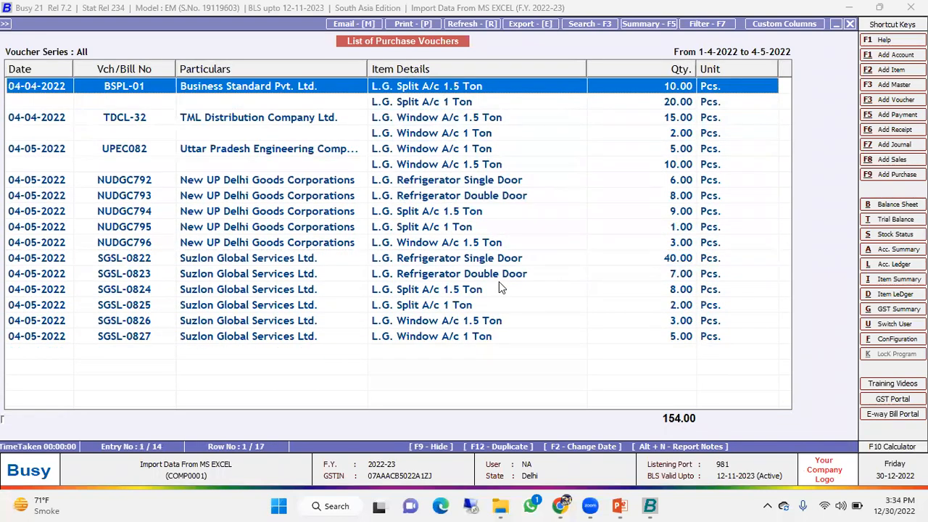
click(500, 506)
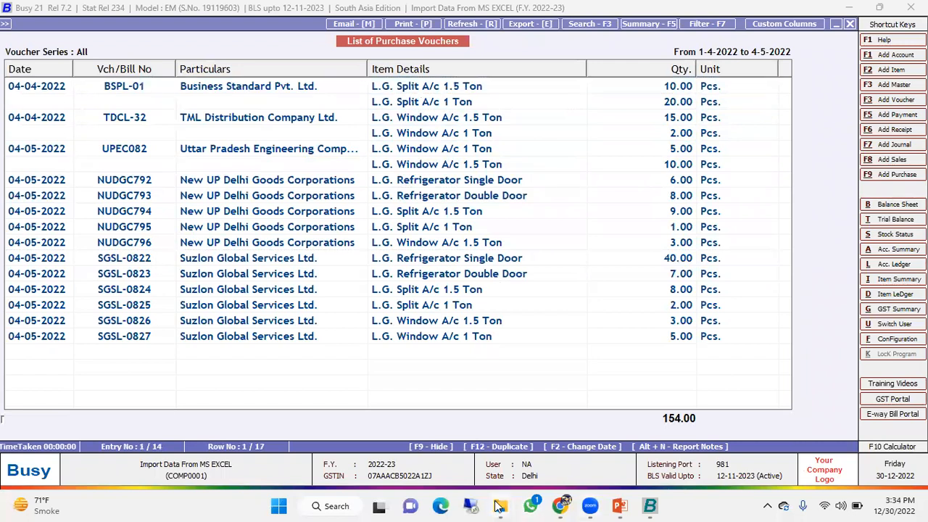
click(552, 442)
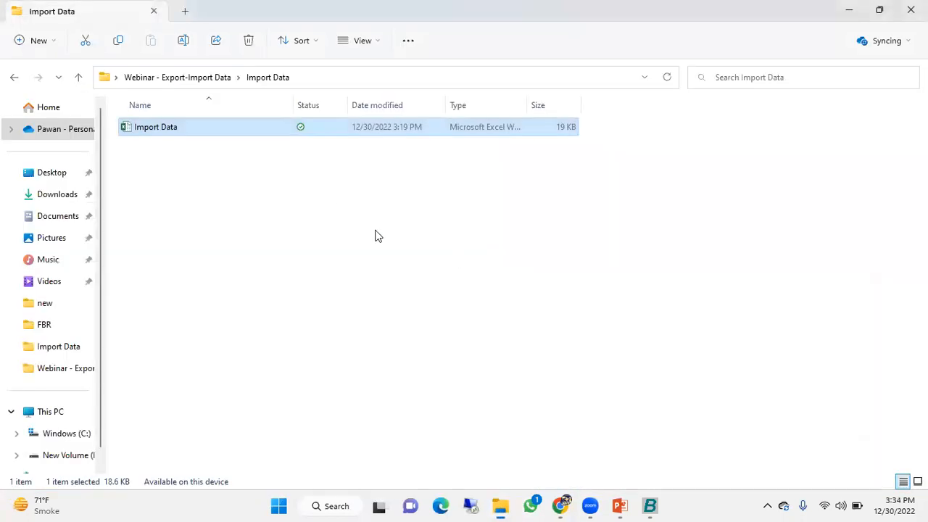
double_click(265, 131)
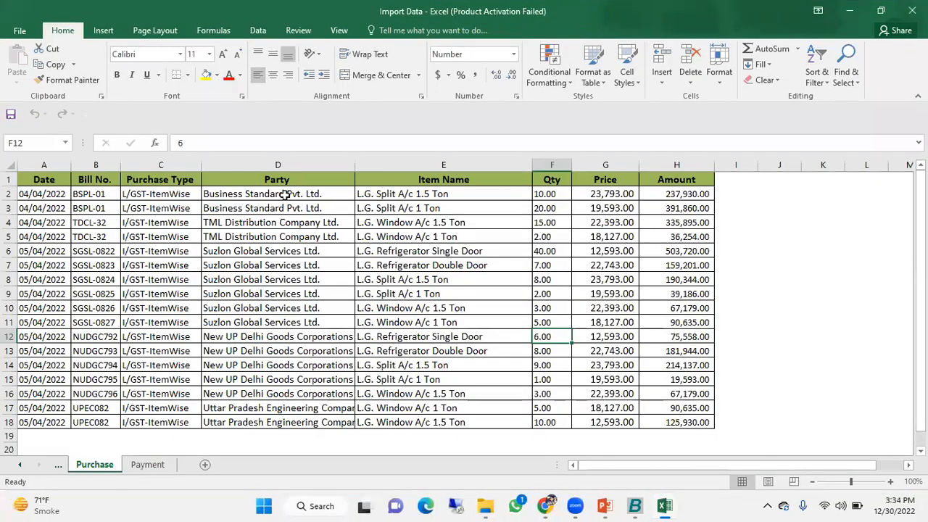
Review the party, item, quantity and price of the Business Standard Pvt. Ltd. rows in the Purchase sheet.
click(286, 195)
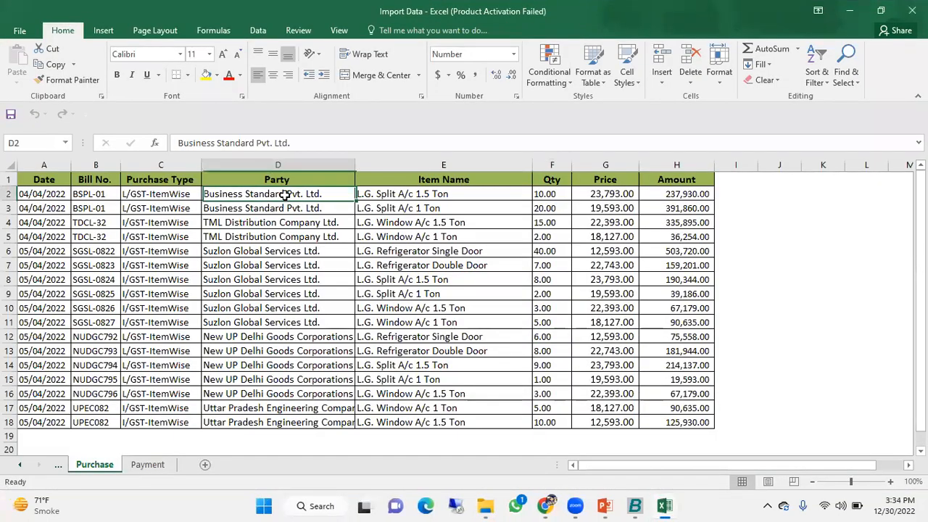
key(Right)
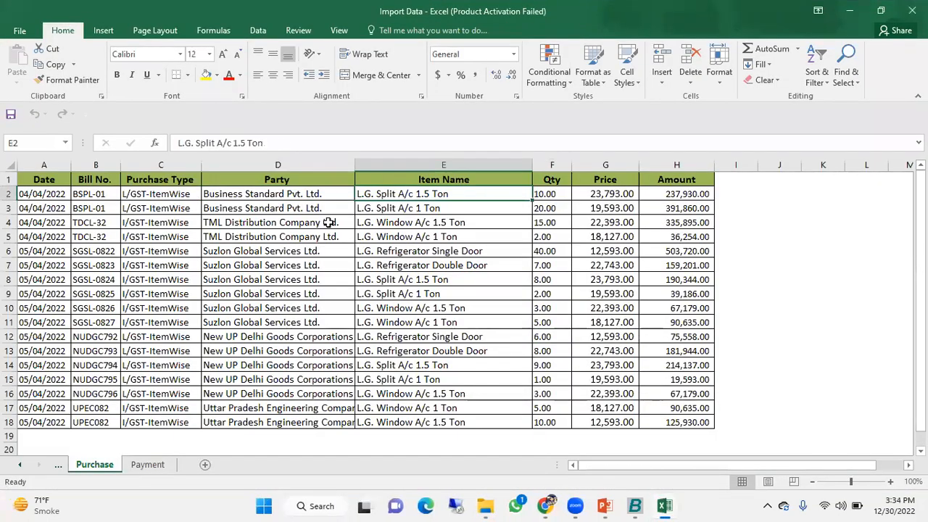
key(Right)
key(Right)
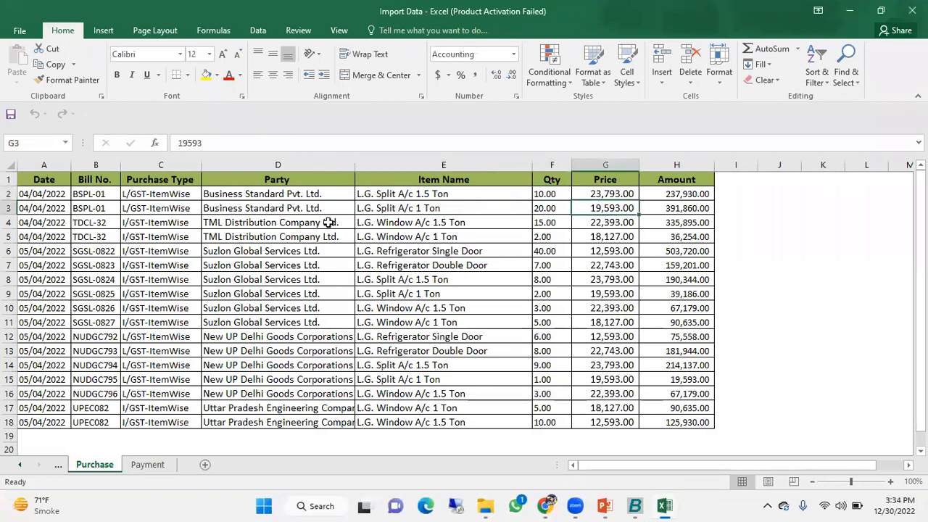
Switch to Busy and open the BSPL-01 purchase voucher of Business Standard Pvt. Ltd. from the list.
key(alt+Tab)
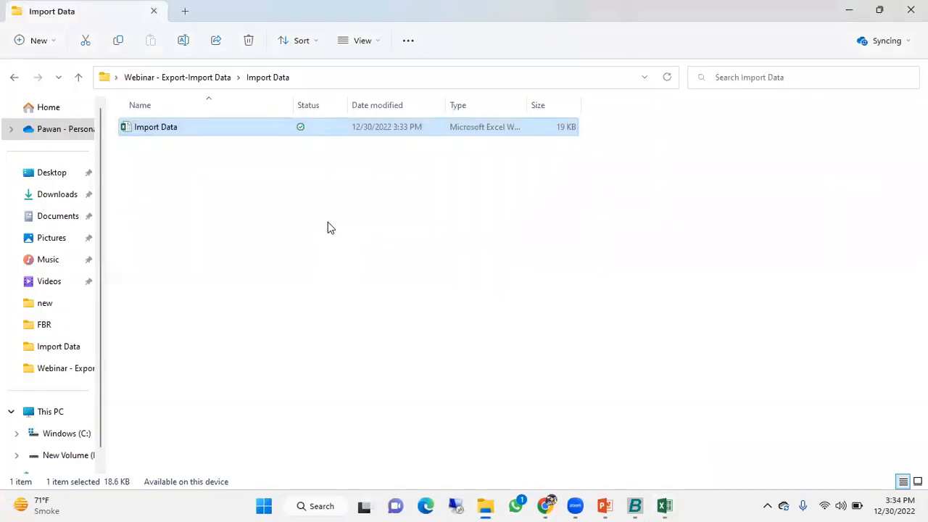
key(alt+Tab)
key(alt+Tab)
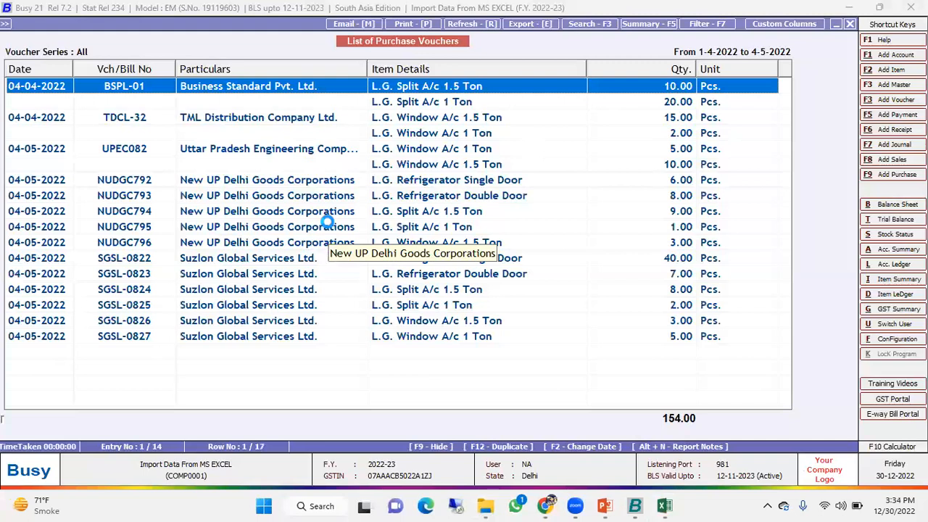
key(Return)
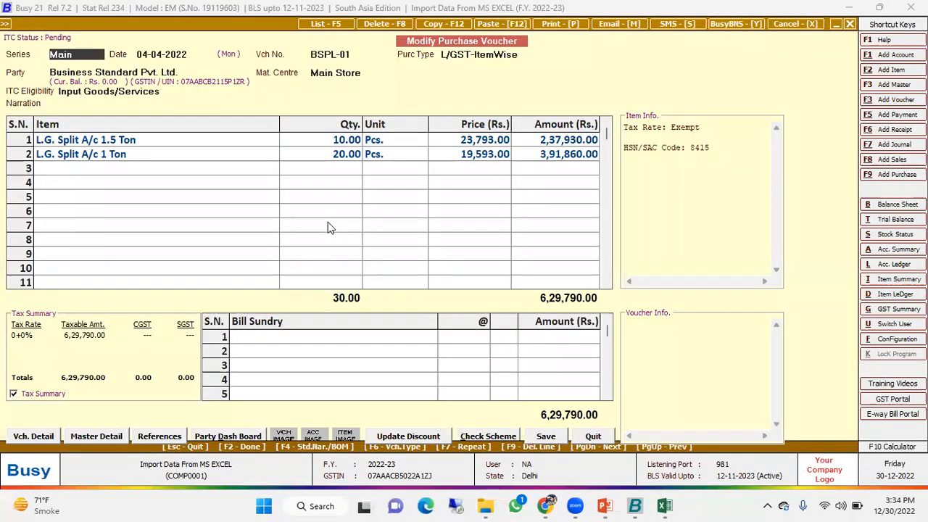
Switch to the Excel workbook and check the date and bill number of the first purchase row.
key(alt+Tab)
key(alt+Tab)
click(665, 506)
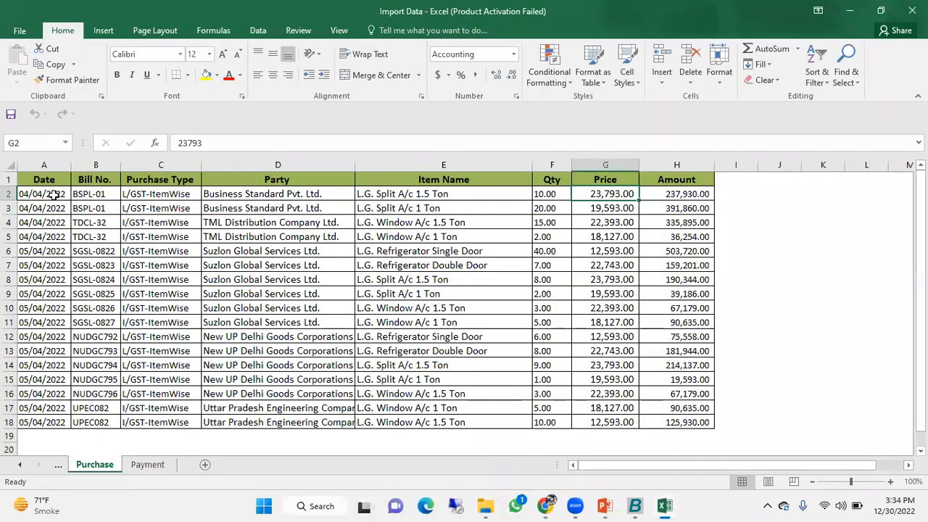
click(55, 195)
click(95, 195)
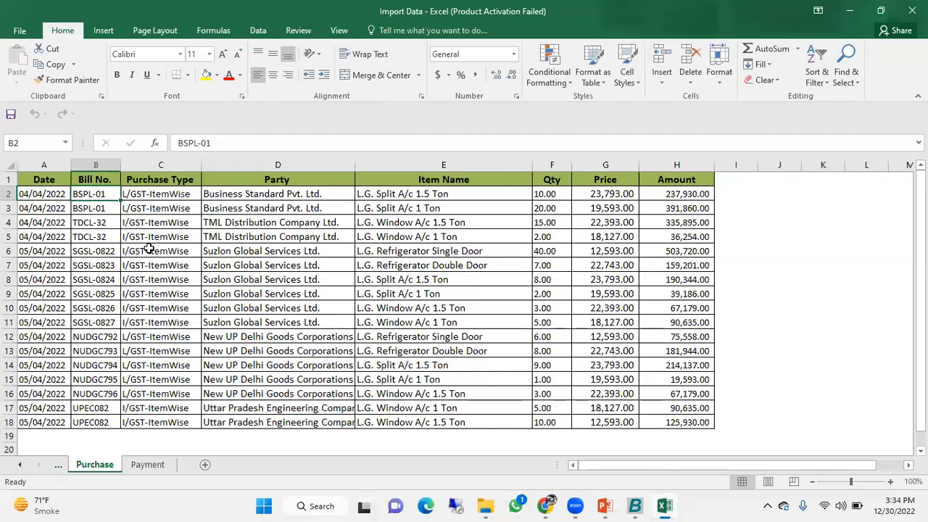
Switch to Busy and check the voucher number, date, purchase type and party in the opened BSPL-01 voucher.
key(alt+Tab)
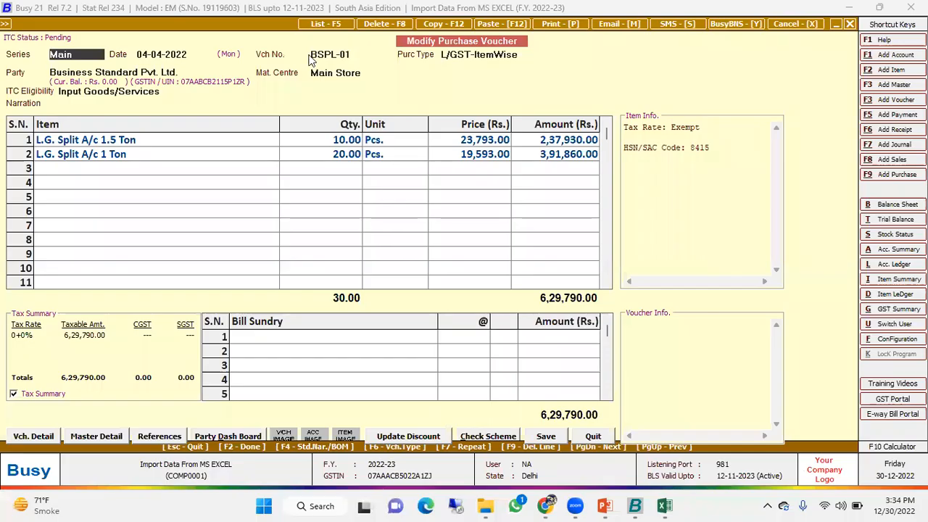
click(363, 50)
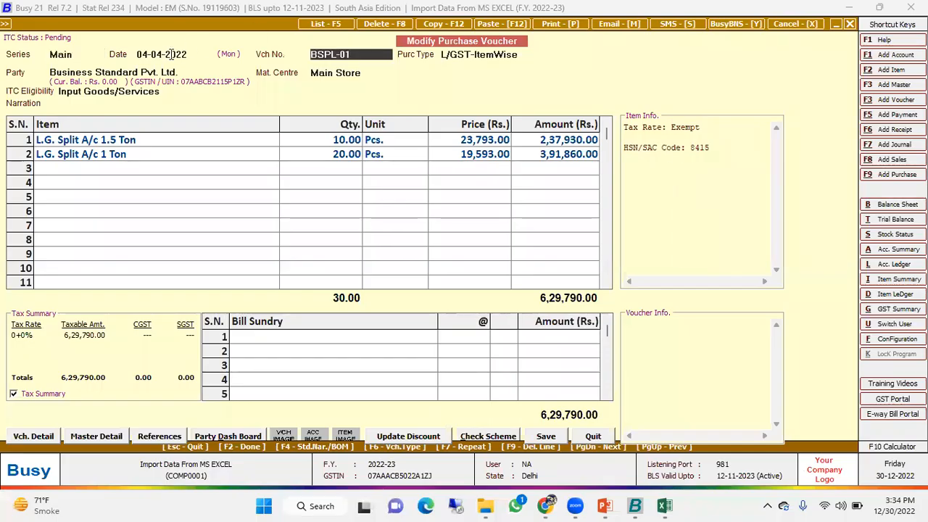
drag(172, 53, 472, 93)
click(490, 55)
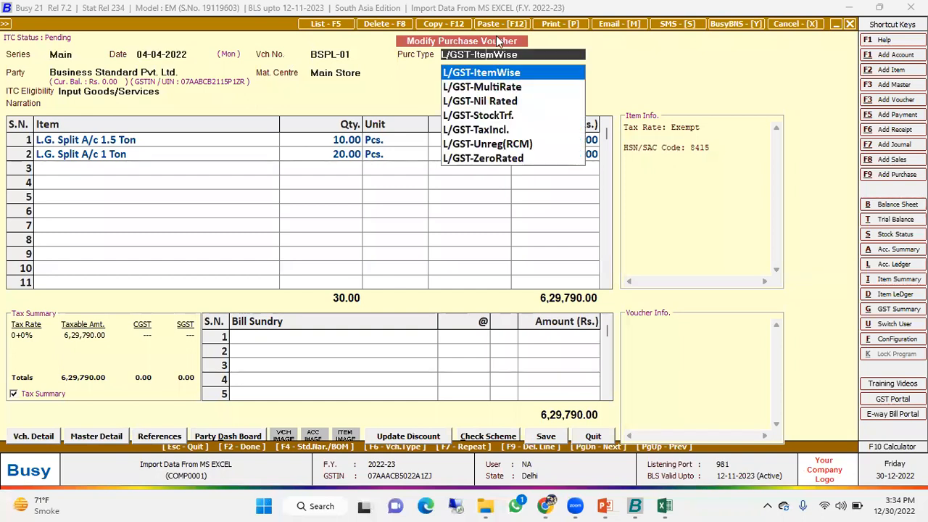
key(Return)
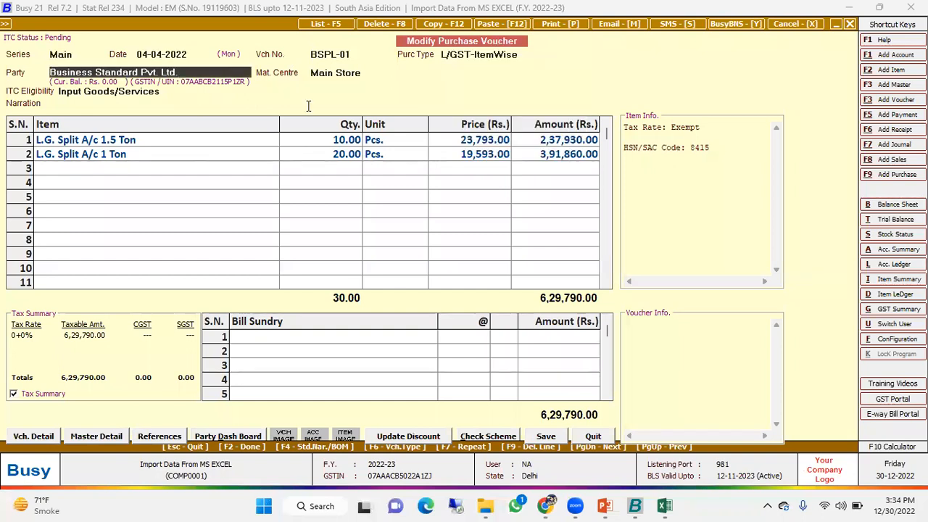
Switch to Excel and examine the bill number, party, item name and quantity of the two BSPL-01 rows.
key(alt+Tab)
click(307, 191)
click(442, 194)
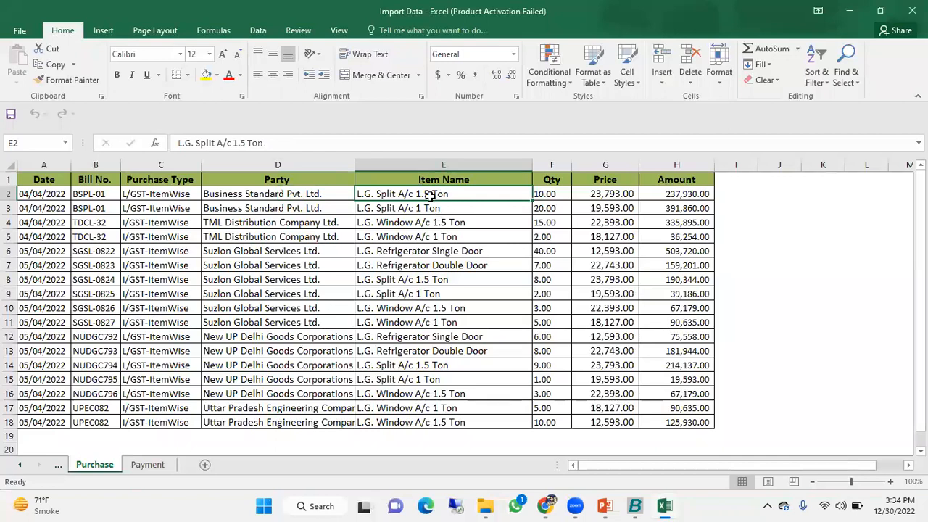
key(Home)
key(Right)
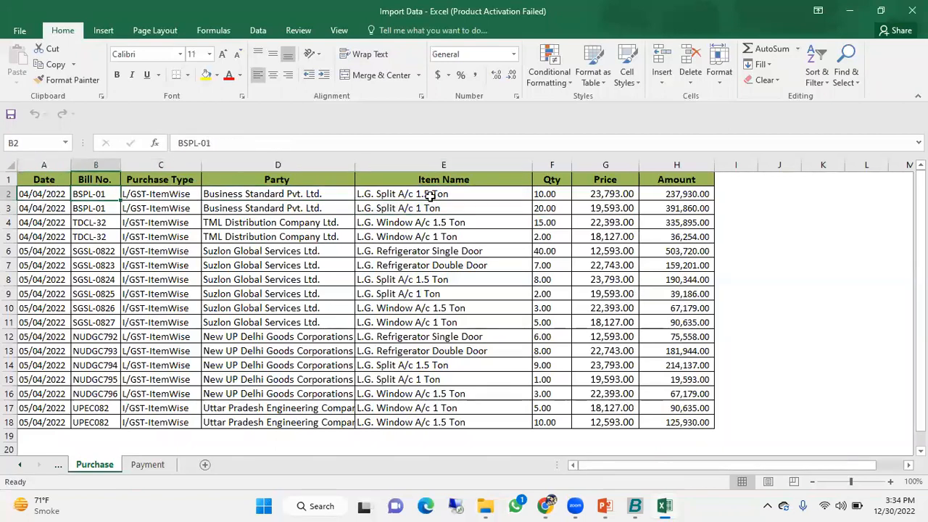
key(shift+Down)
key(Home)
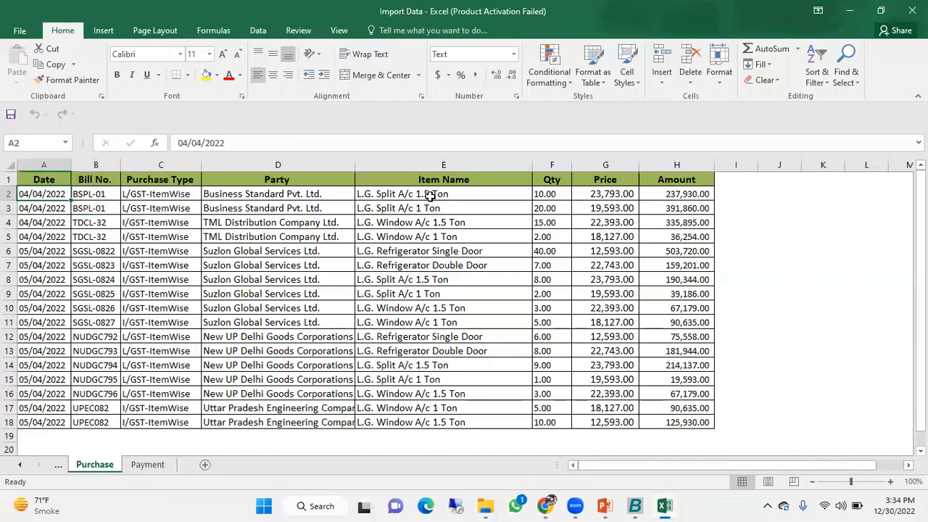
key(Down)
key(Right)
key(Right)
key(Right)
key(Right)
key(Right)
key(Left)
key(Left)
key(Right)
key(Right)
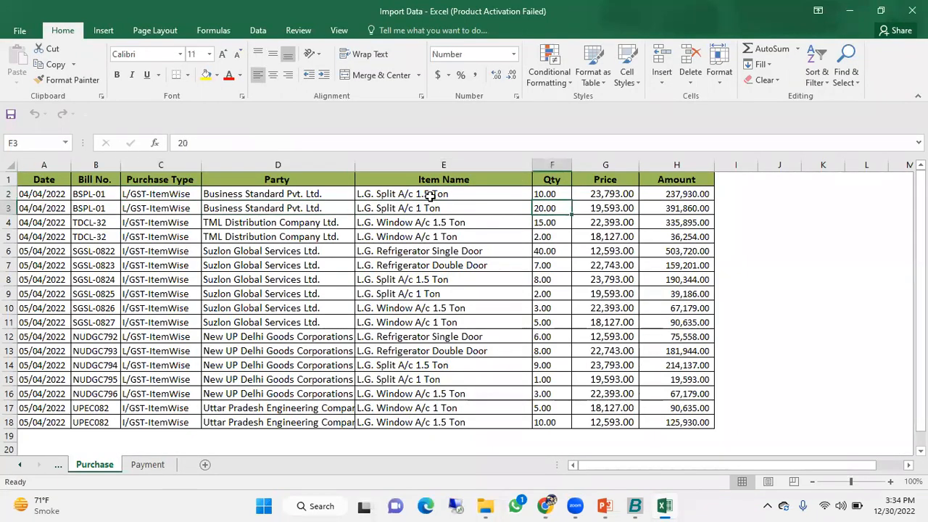
key(Left)
key(Down)
key(Up)
key(Up)
key(Down)
key(Up)
Compare the two item lines in Busy's BSPL-01 voucher, and close the voucher and the purchase voucher list.
key(alt+Tab)
drag(203, 144, 584, 163)
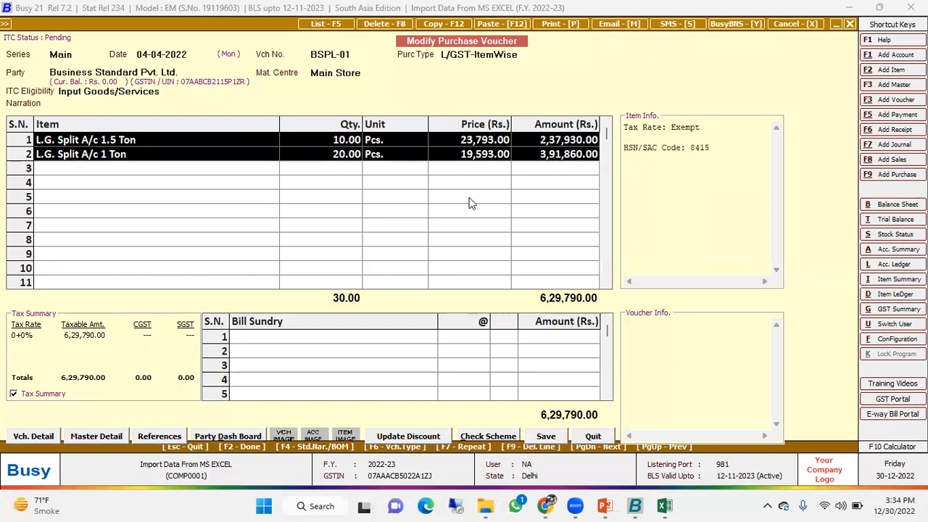
key(Escape)
key(Return)
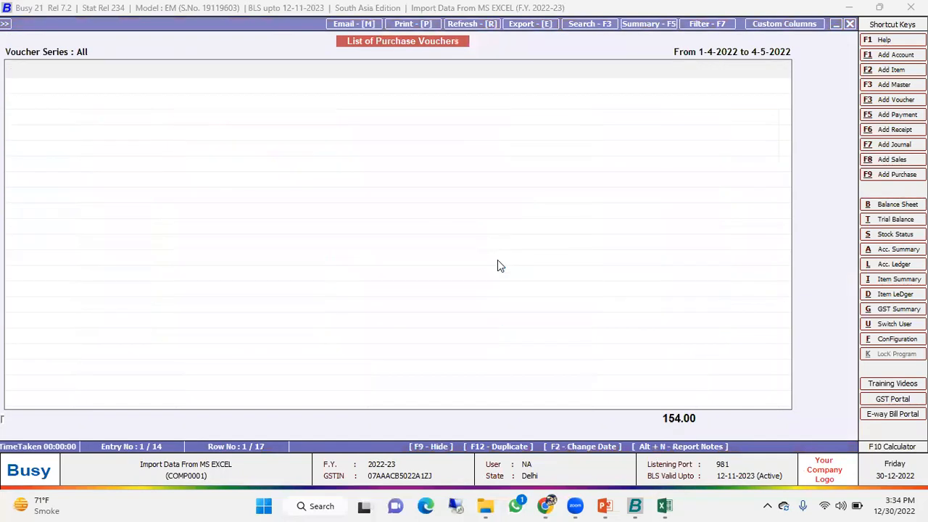
key(Escape)
key(Escape)
key(Escape)
key(Escape)
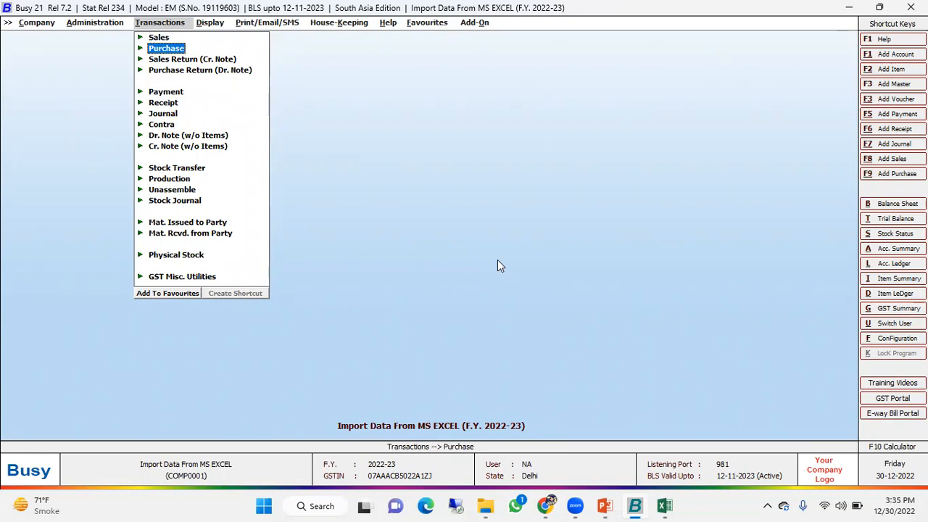
Open the list of payment vouchers to check for existing entries, and close it.
key(Down)
key(Down)
key(Down)
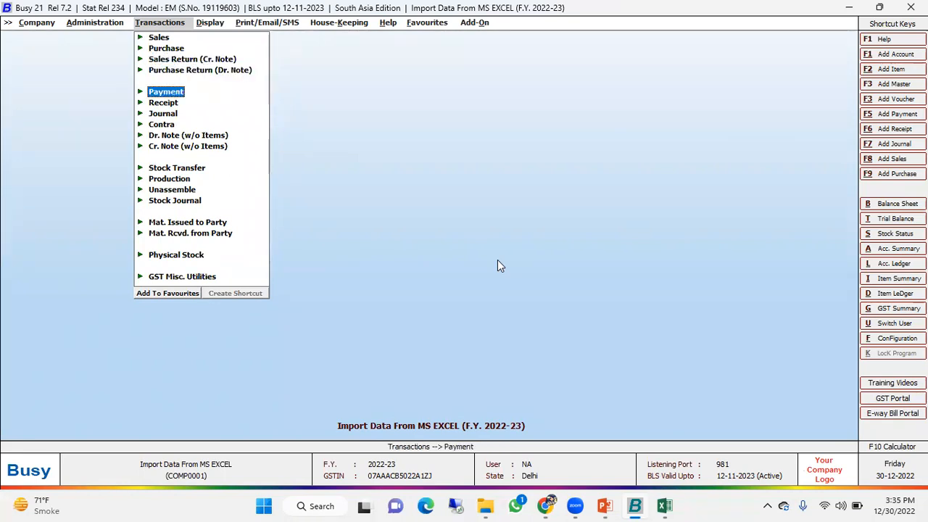
key(Return)
key(Down)
key(Return)
key(Escape)
key(Down)
key(Return)
key(F2)
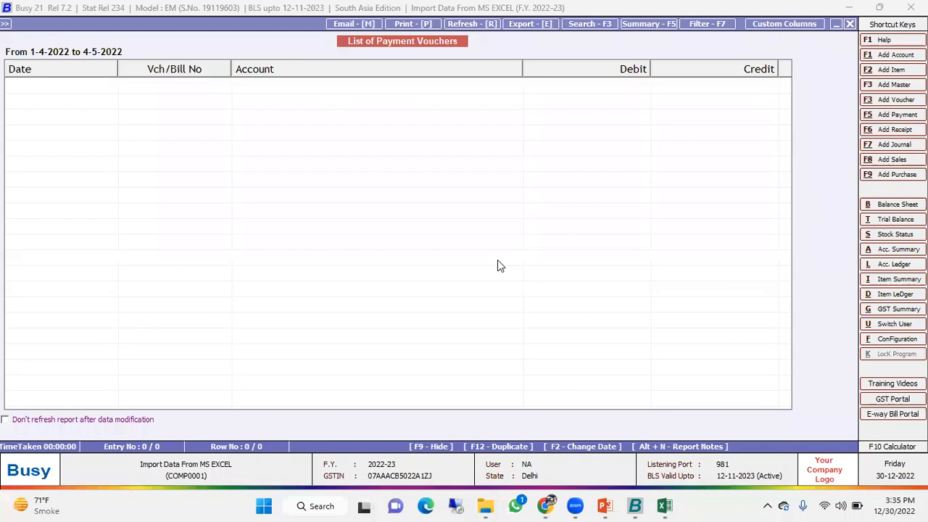
key(Escape)
key(Escape)
key(Escape)
key(Escape)
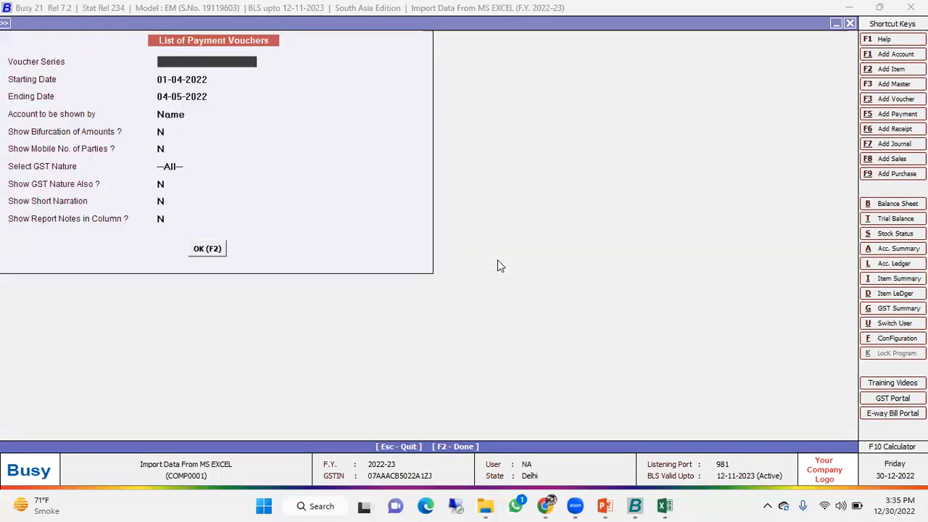
key(Escape)
Switch to the Excel workbook and bring up the Payment sheet.
key(alt+Tab)
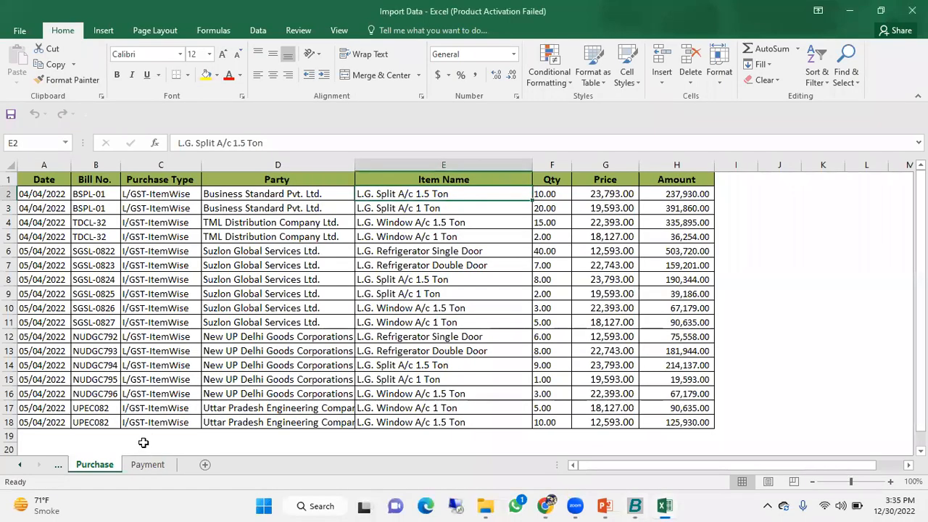
click(148, 464)
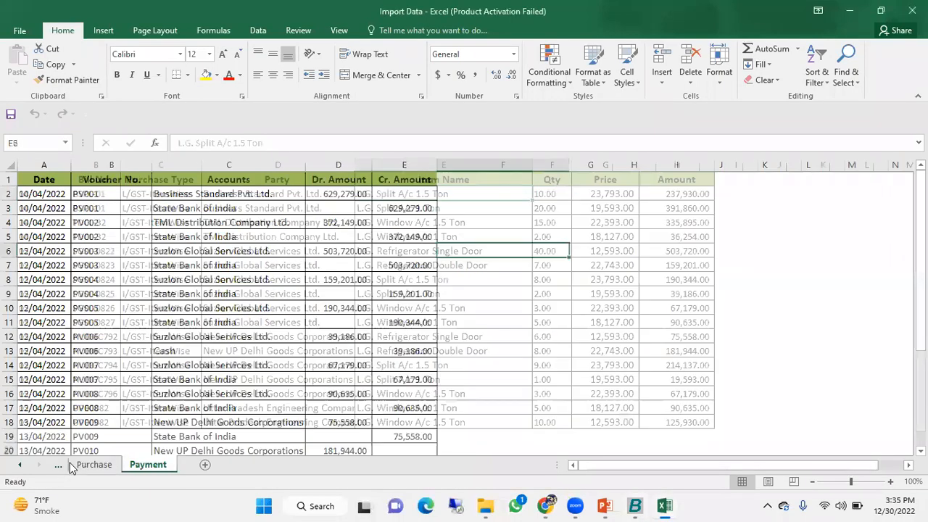
click(76, 464)
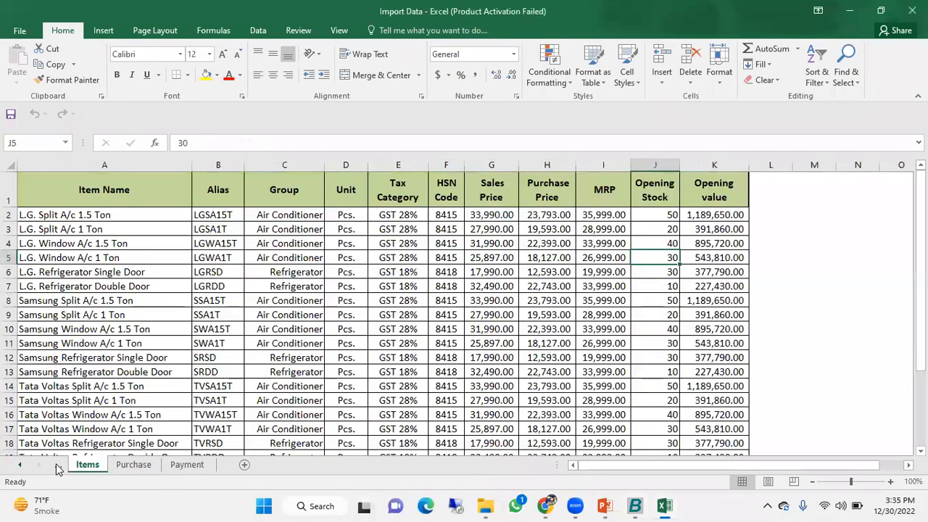
click(58, 464)
click(232, 464)
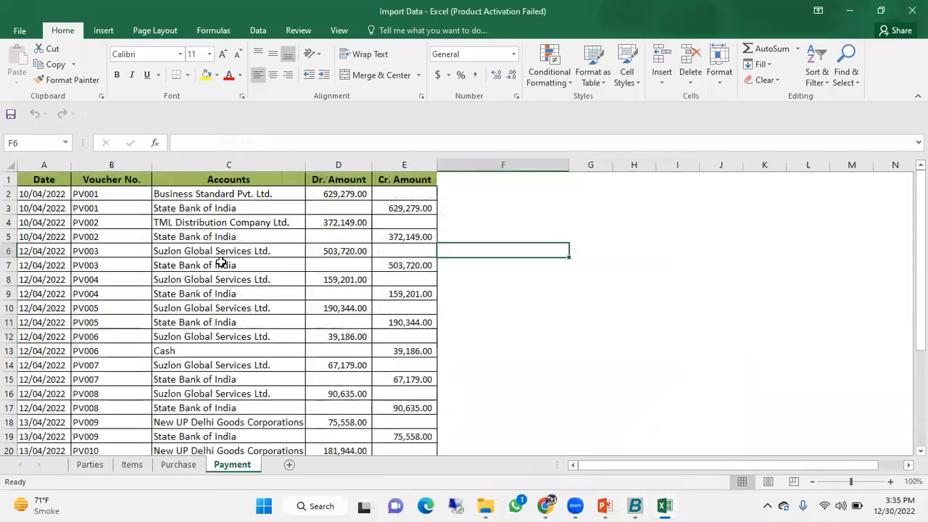
Examine the Date, Voucher No., Accounts, Dr. Amount and Cr. Amount columns of the Payment sheet.
click(234, 263)
key(Home)
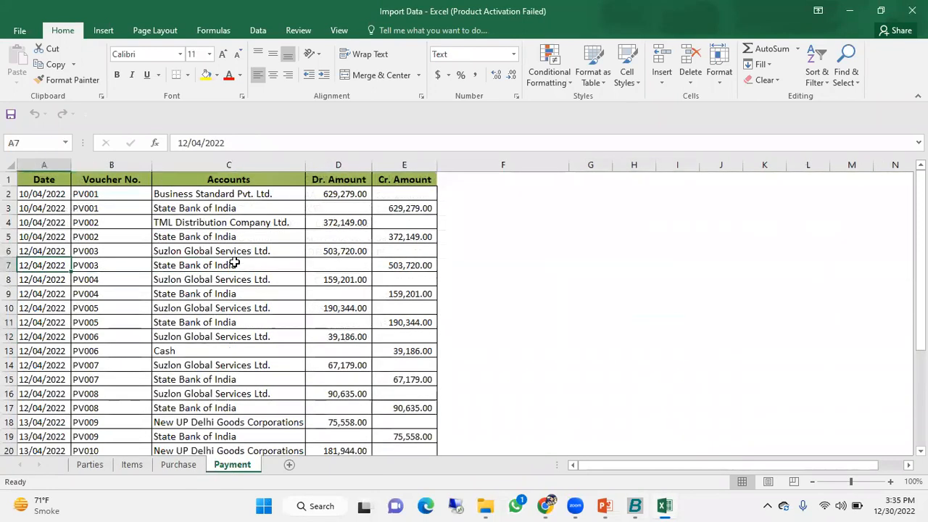
click(47, 157)
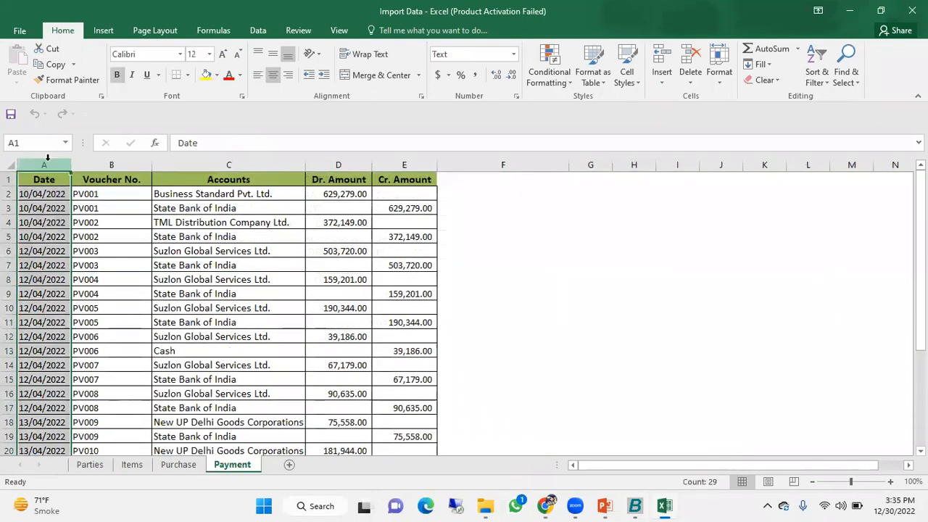
click(95, 158)
click(207, 161)
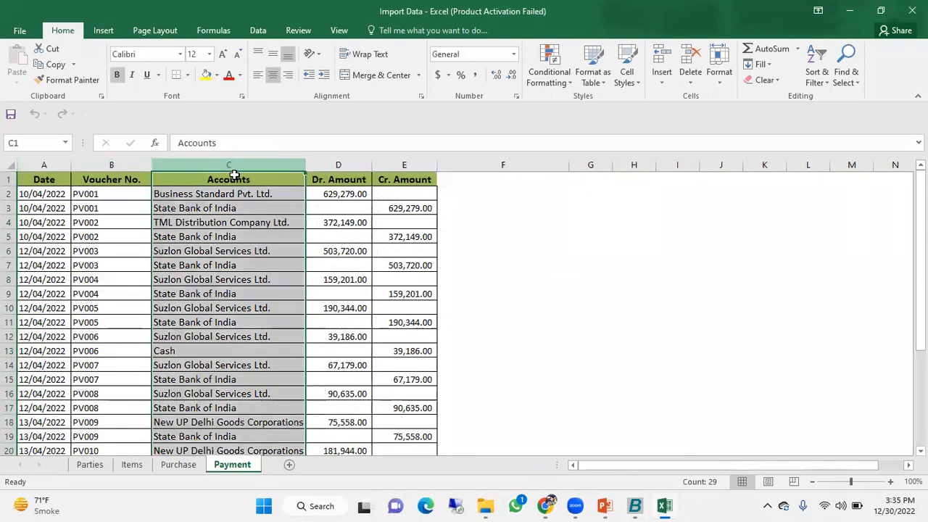
click(239, 208)
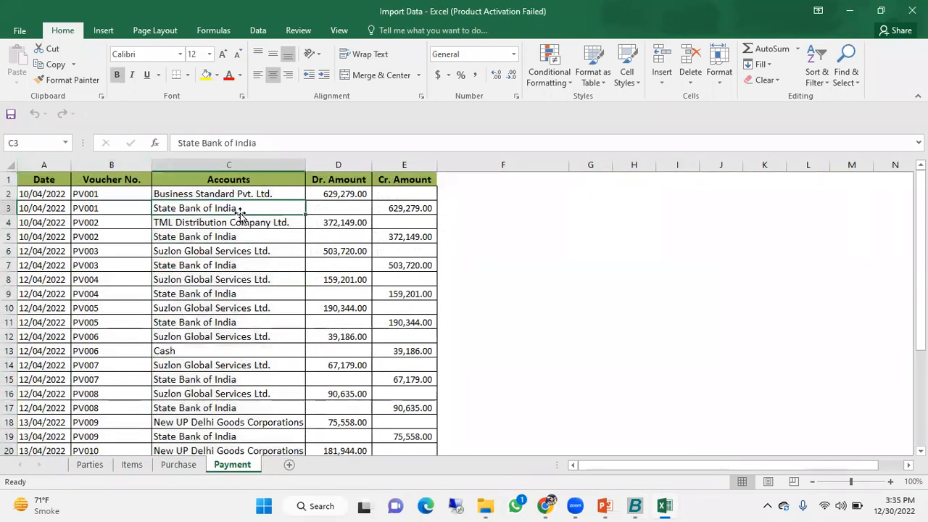
click(341, 164)
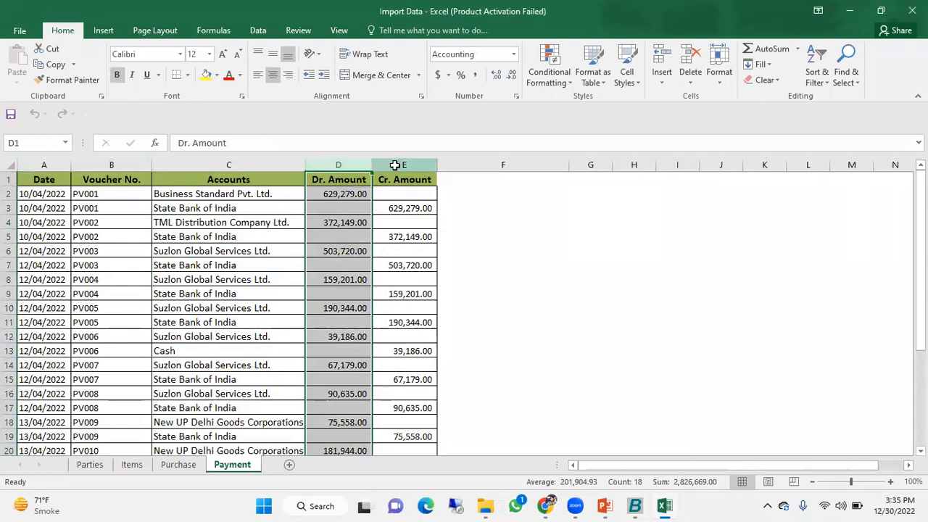
click(395, 163)
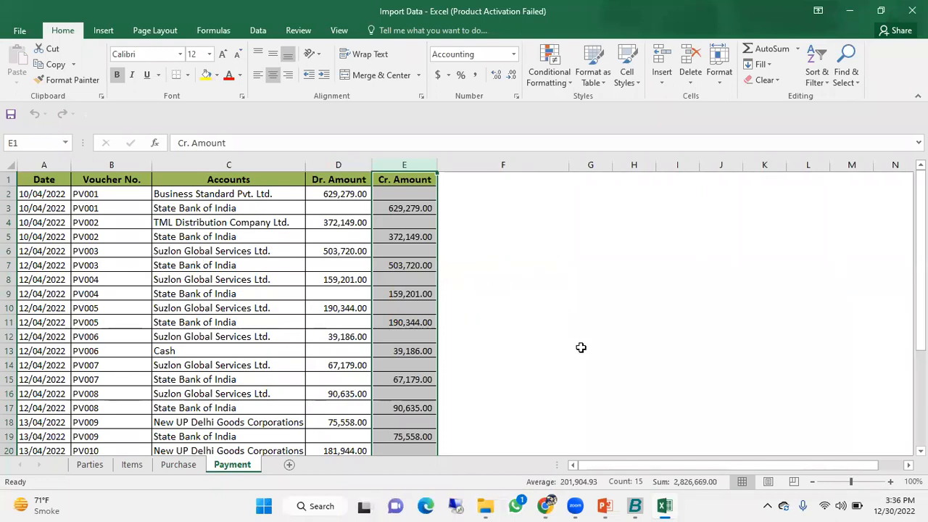
Switch to Busy and open the Import Vouchers from Excel form under Data Export Import.
click(633, 505)
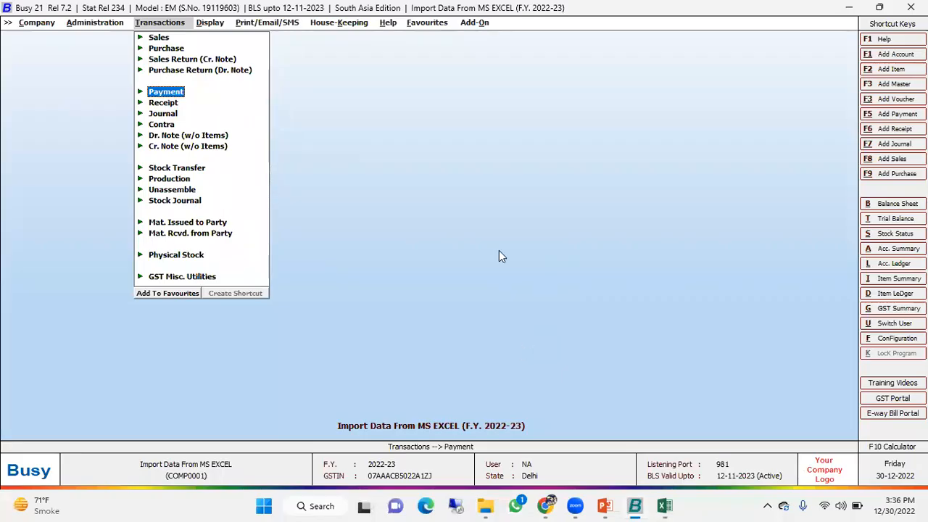
key(Left)
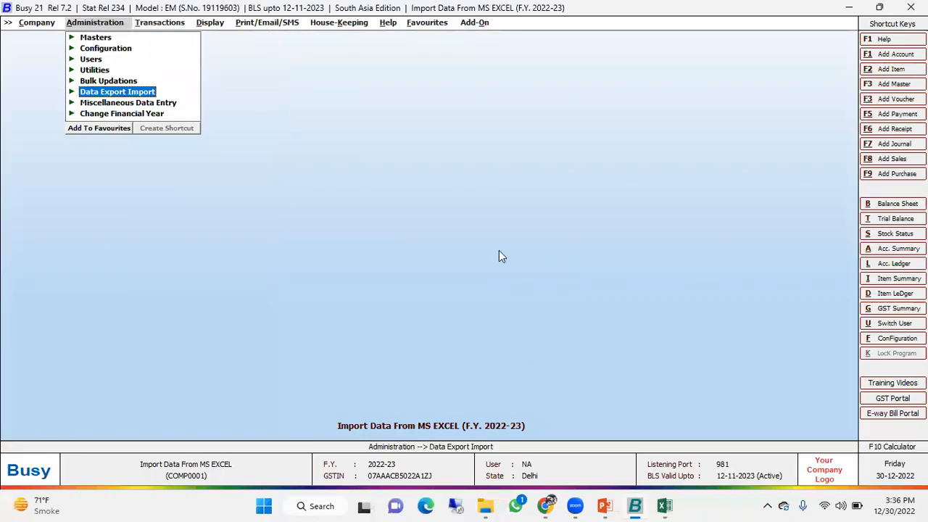
key(Return)
key(Down)
key(Down)
key(Down)
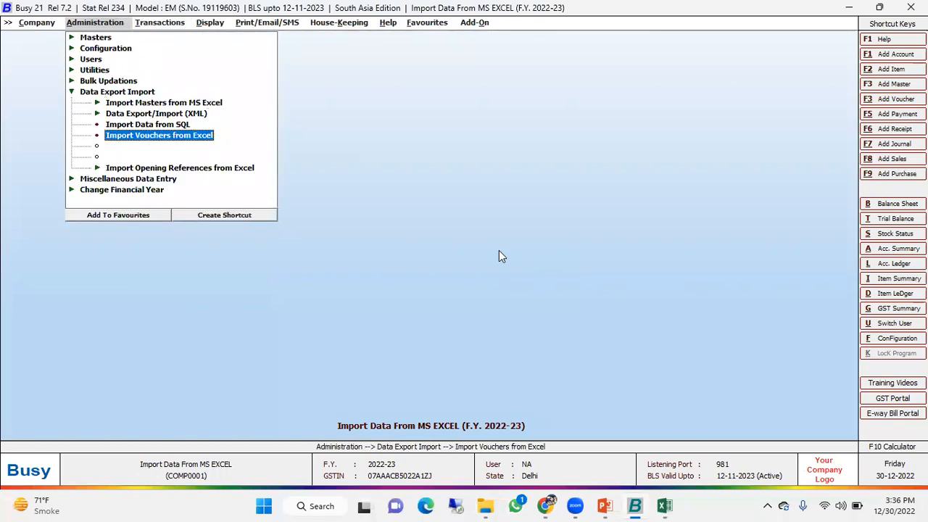
key(Return)
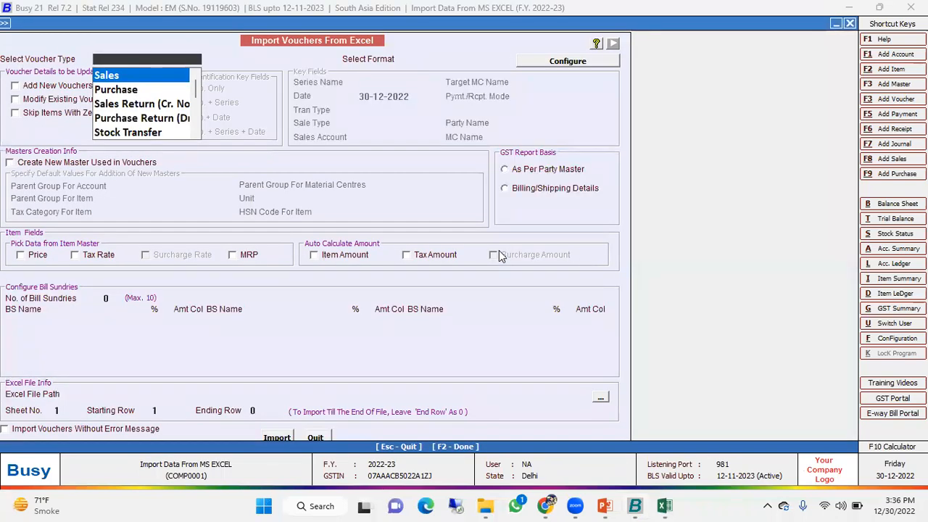
Set the voucher type for the import to Payment.
key(Down)
key(Down)
key(Down)
key(Down)
key(Down)
key(Down)
key(Down)
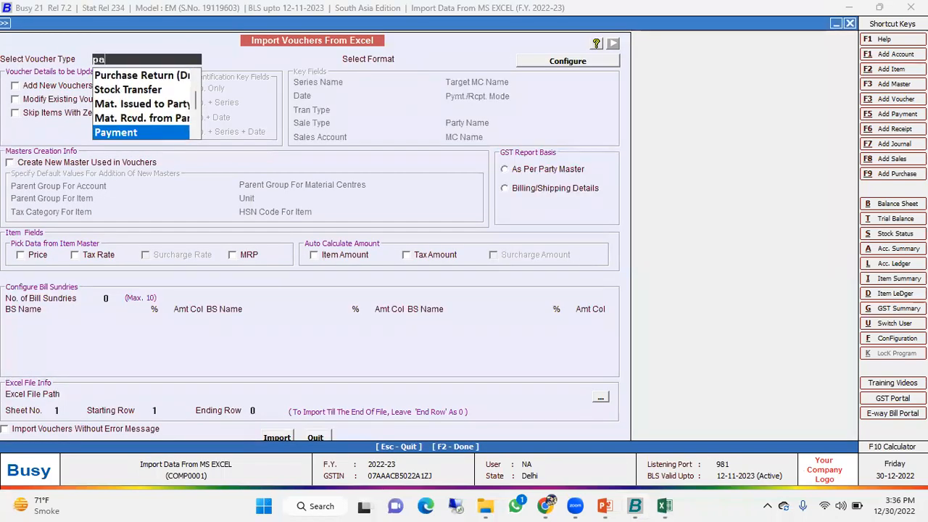
key(Return)
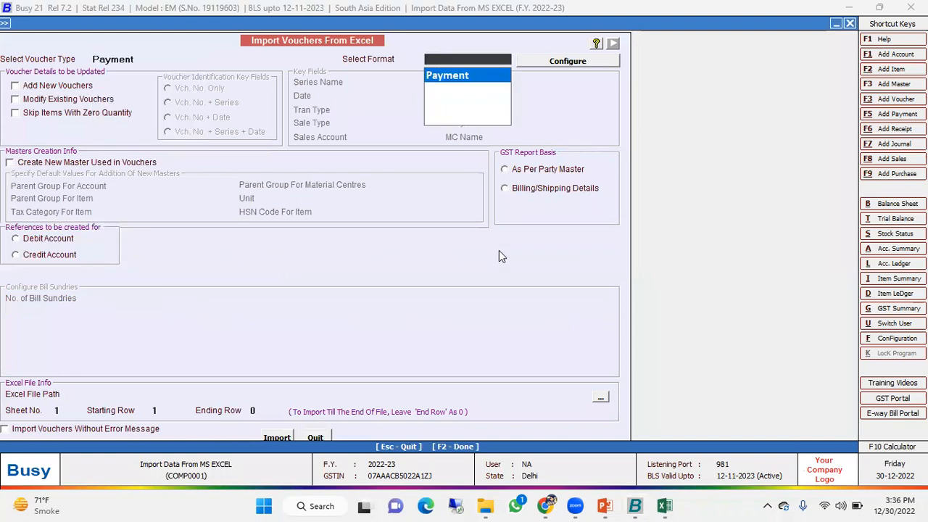
Open the import format configuration and add a format named Payment1 for payment vouchers.
click(574, 64)
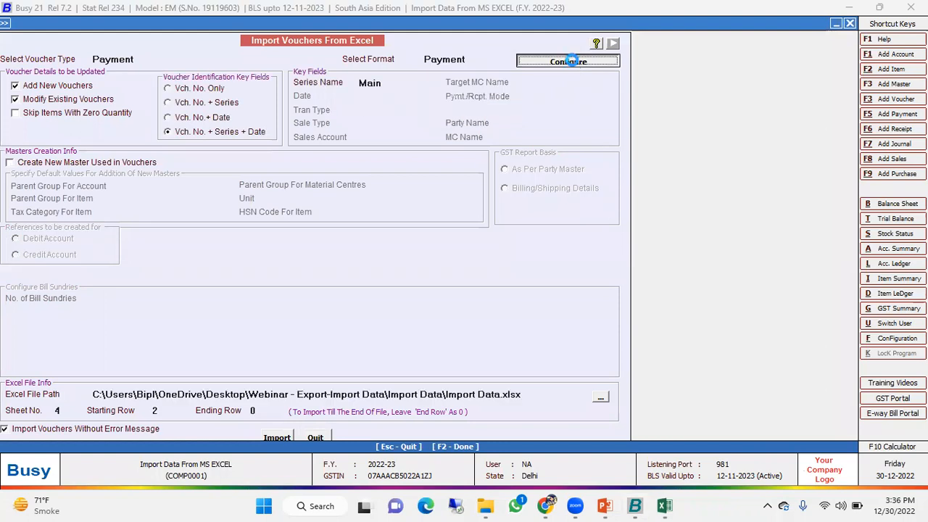
click(59, 158)
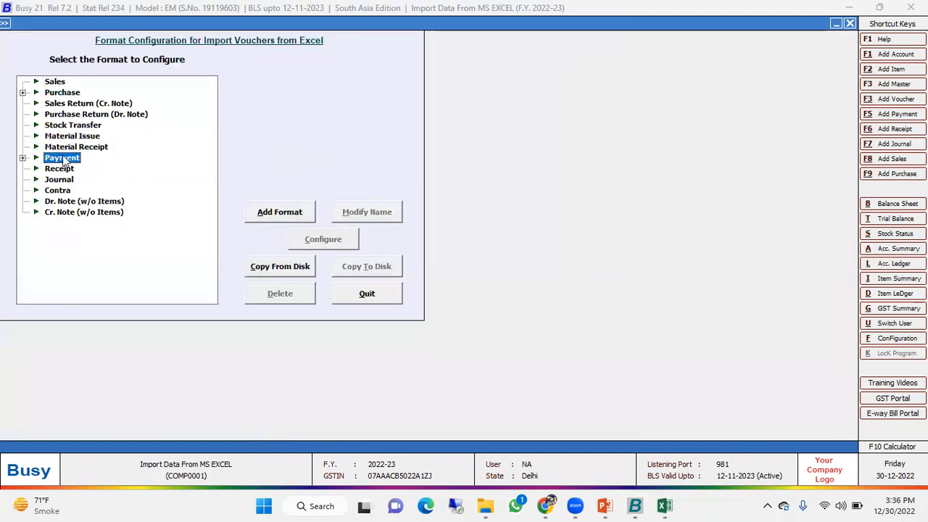
click(286, 215)
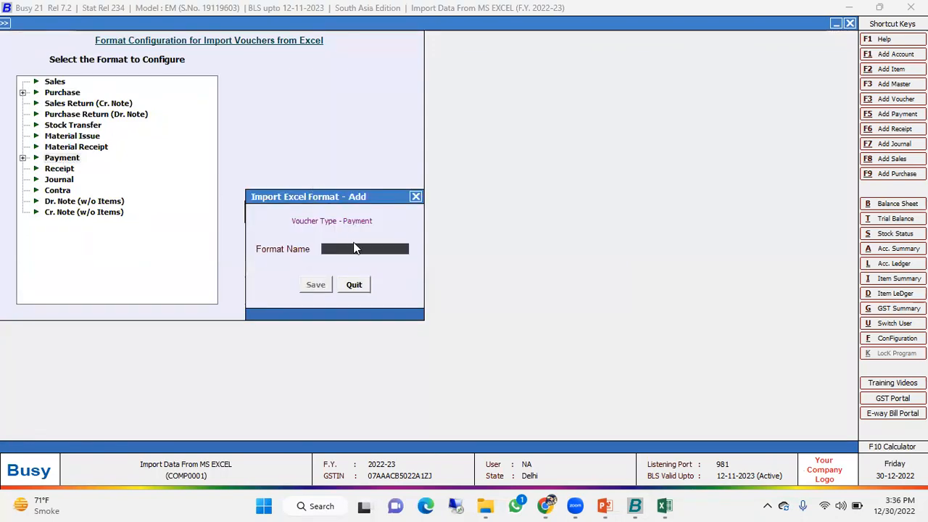
text(Payment)
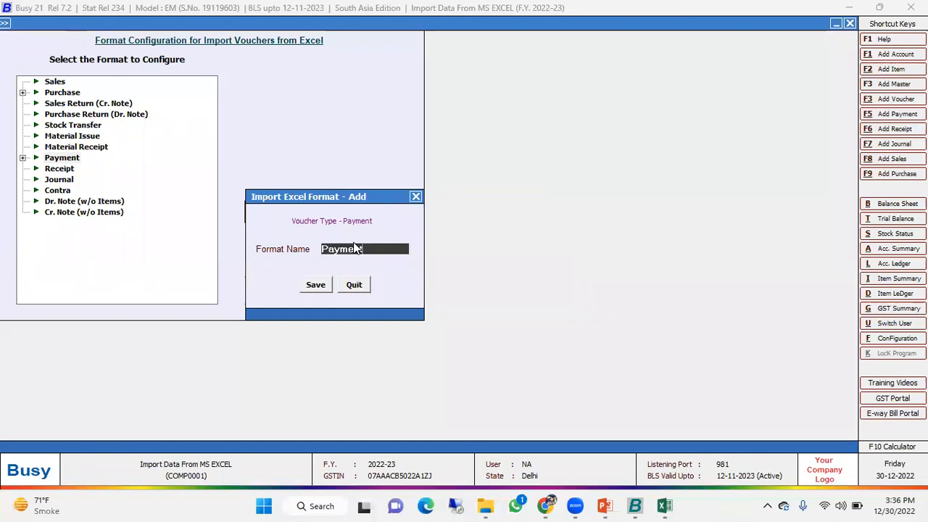
key(Return)
Open the Payment1 format for configuration without the default components.
key(Right)
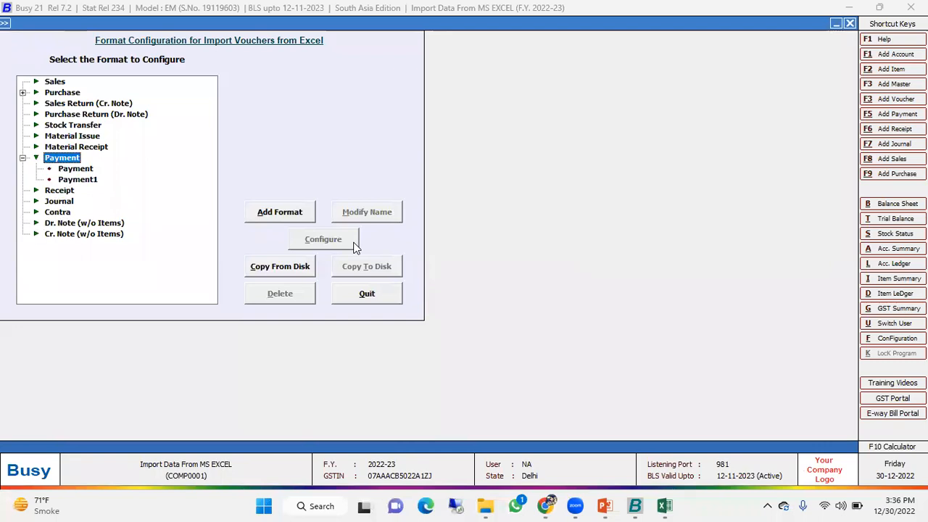
key(Down)
key(Down)
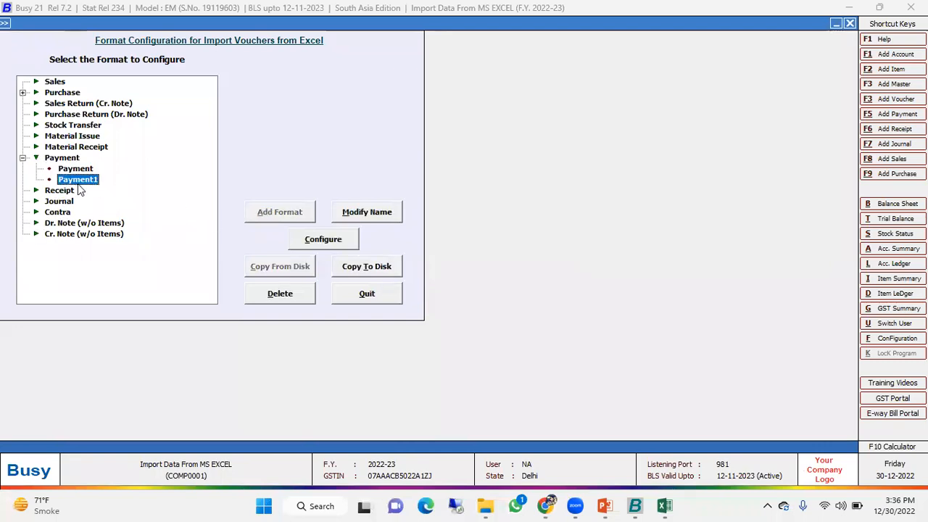
click(334, 242)
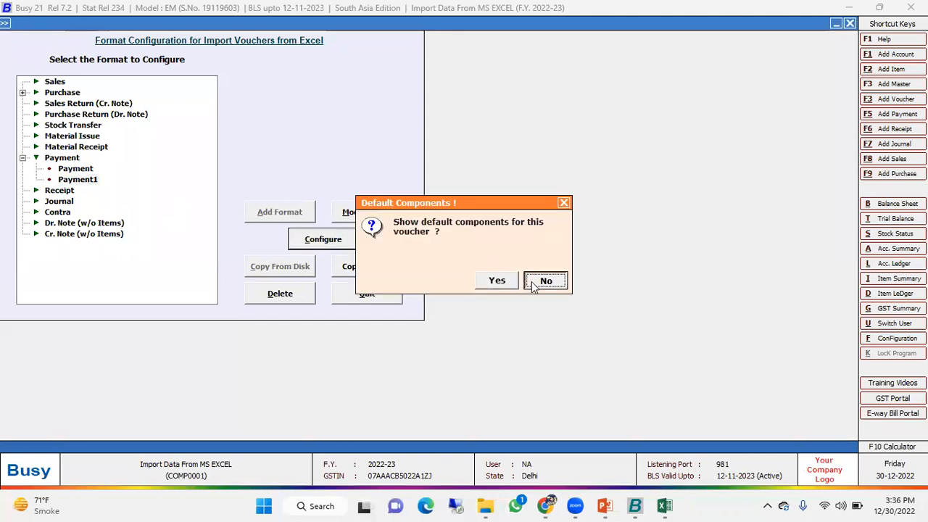
click(556, 280)
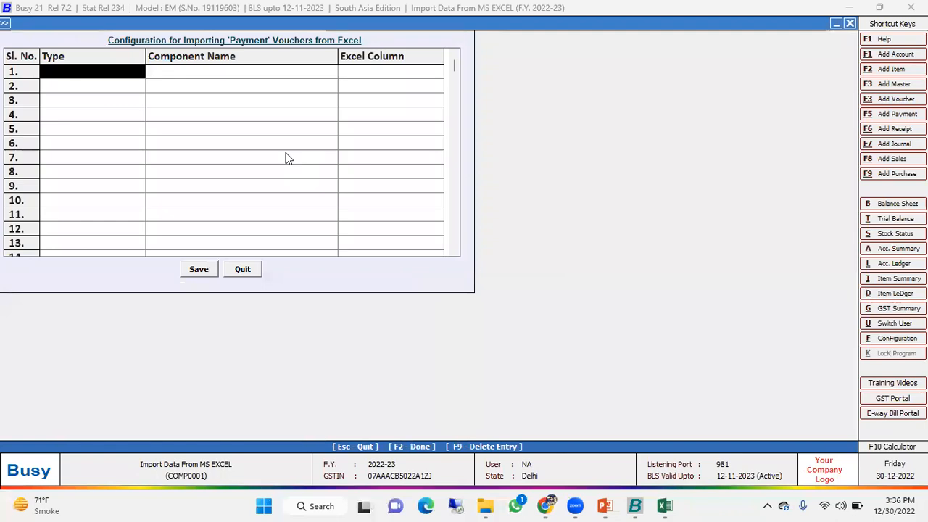
Check the Date column in Excel, and map the header field VCH/BILL_DATE to Excel column A in Busy.
key(alt+Tab)
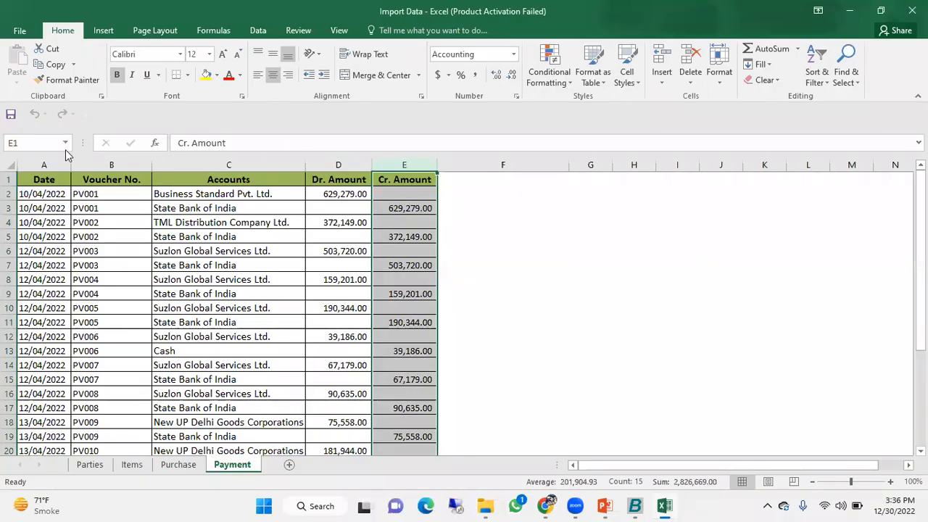
click(58, 164)
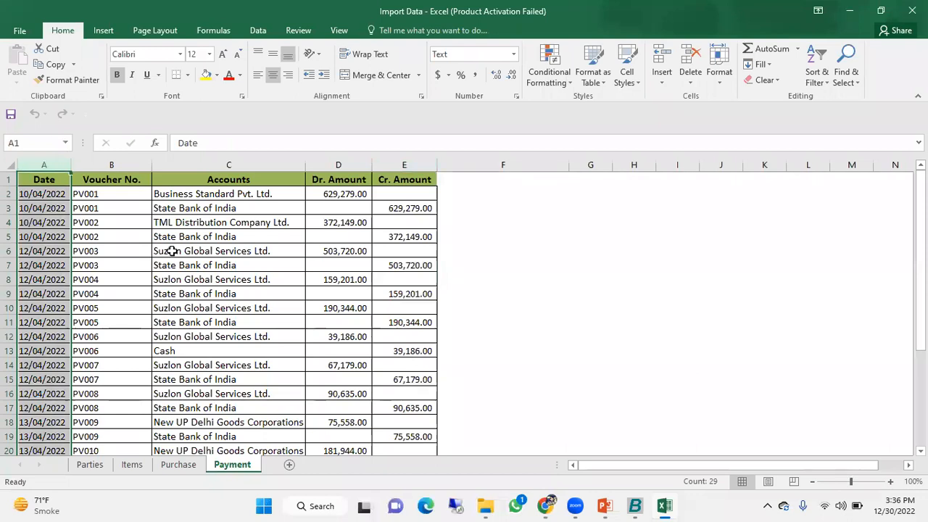
key(alt+Tab)
key(Return)
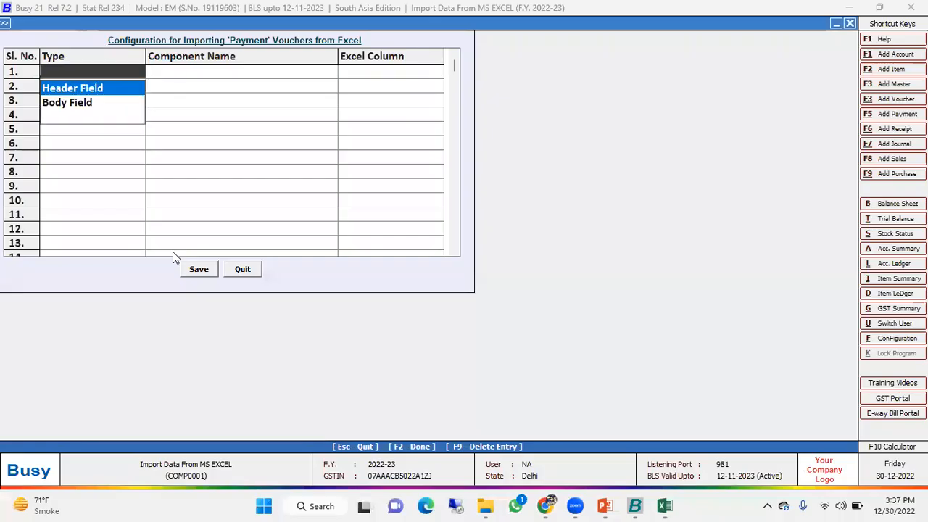
key(Return)
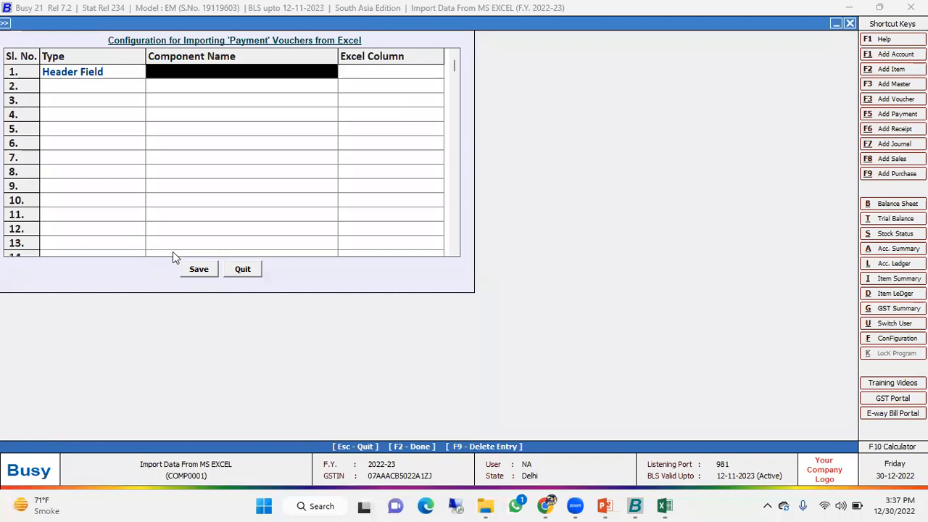
key(Return)
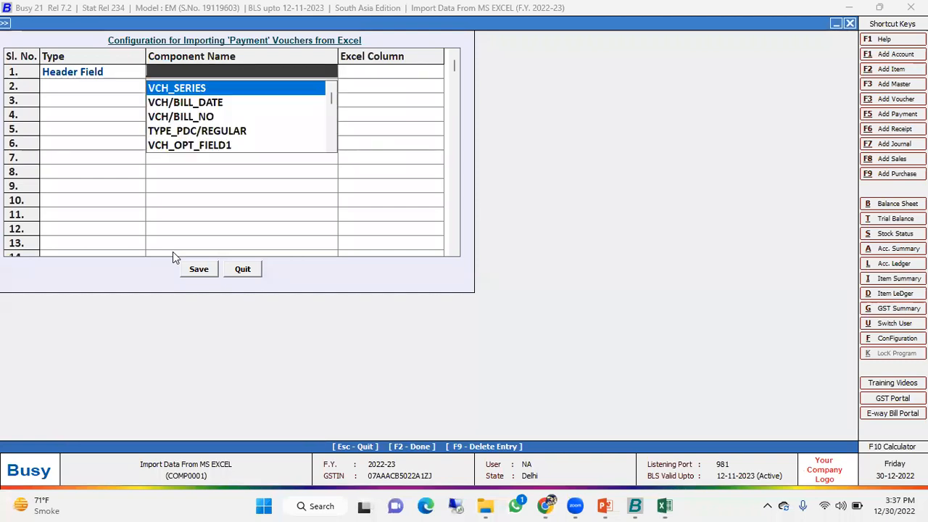
key(Down)
key(Return)
text(A)
key(Return)
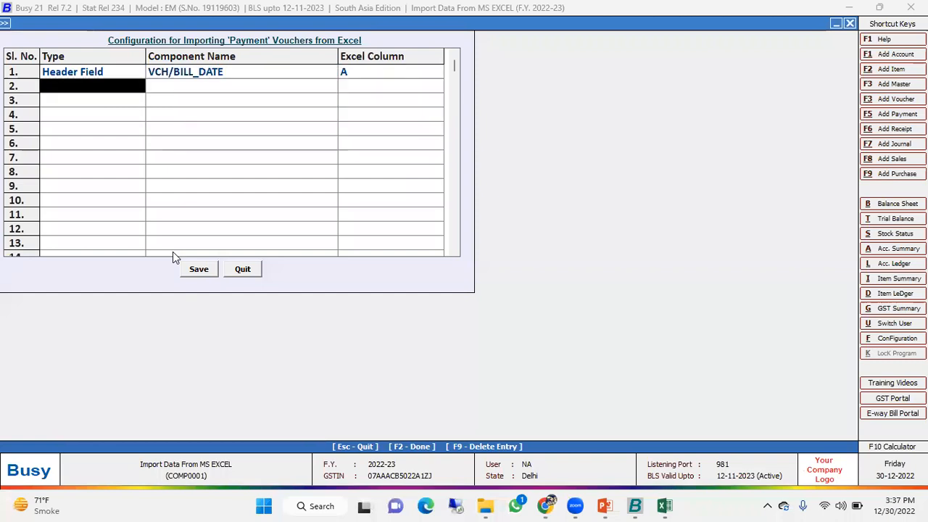
Check the Voucher No. column in Excel, and map the header field VCH/BILL_NO to Excel column B in Busy.
key(alt+Tab)
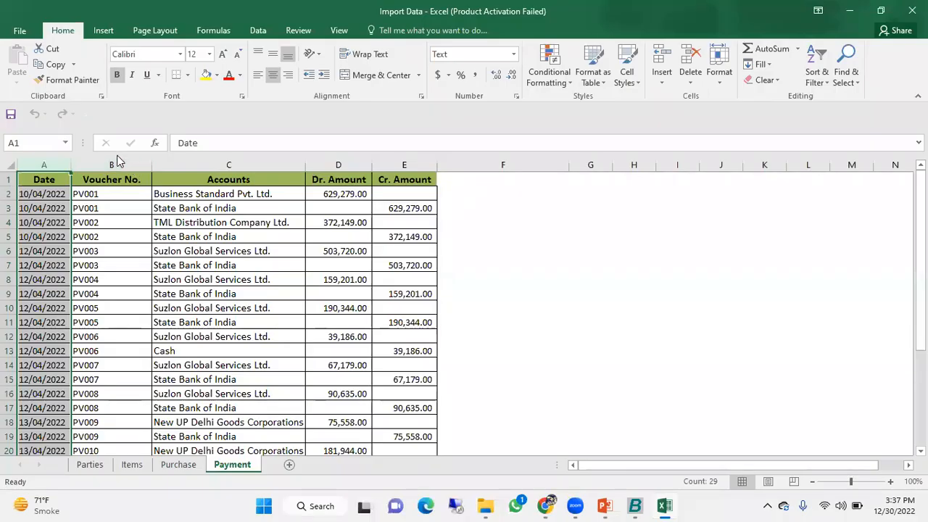
click(116, 164)
key(alt+Tab)
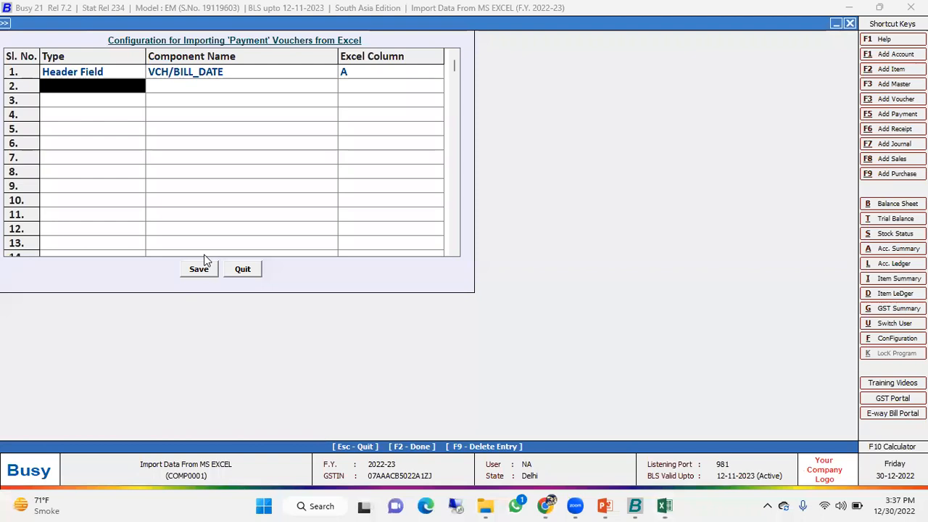
key(Return)
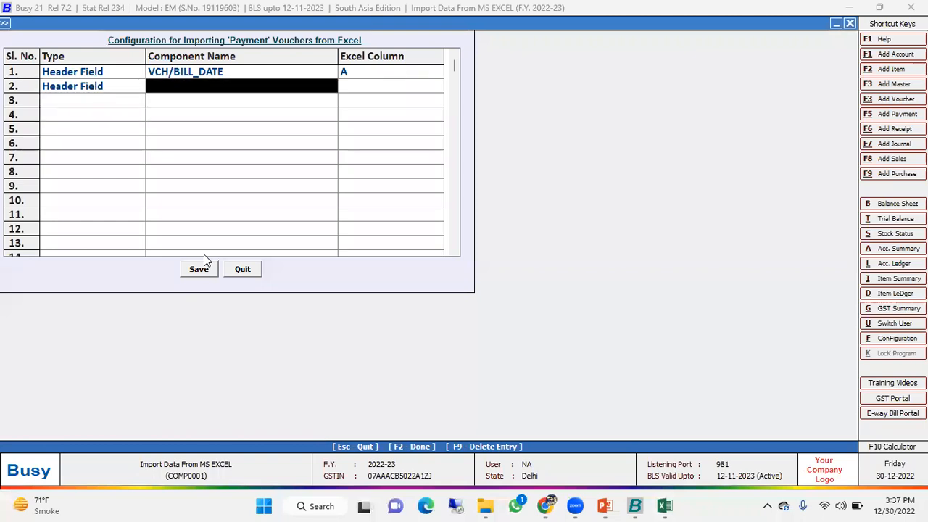
key(Down)
key(Down)
key(Return)
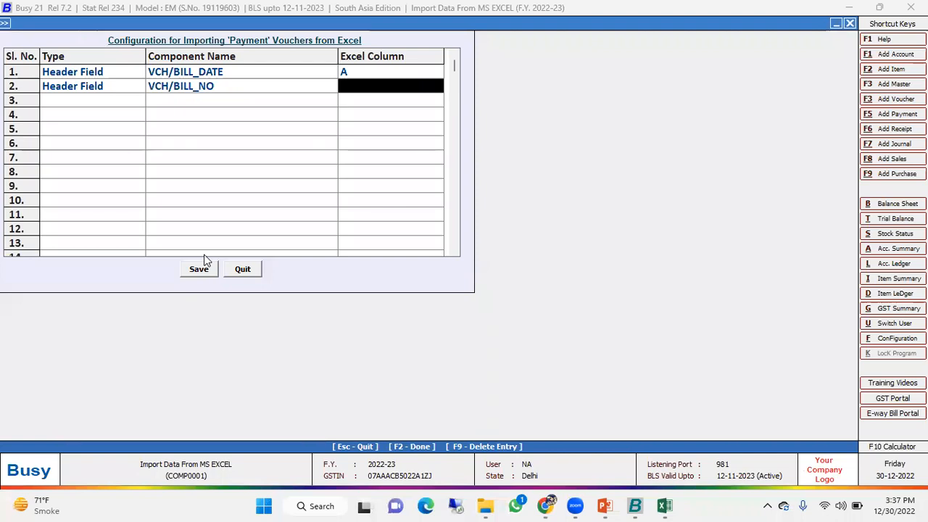
text(B)
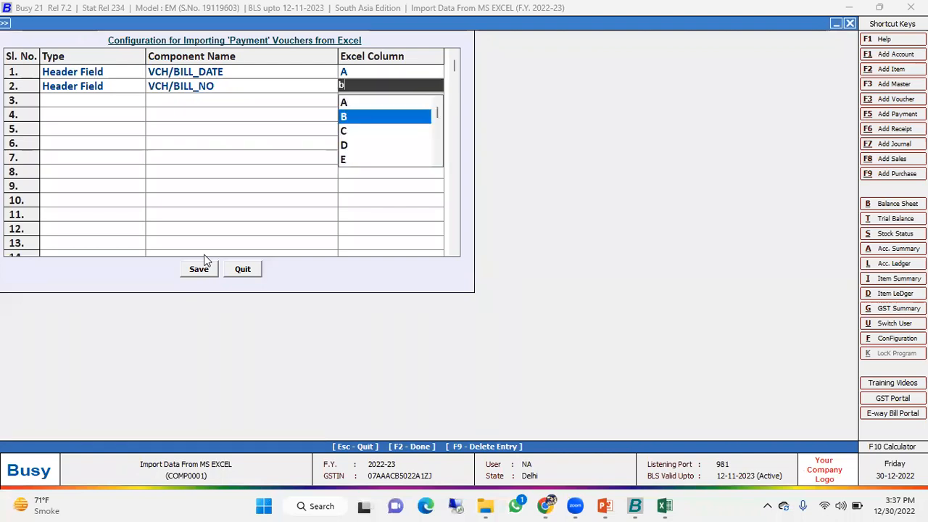
key(Return)
Check the Accounts column in Excel, and map the body field ACC_NAME to Excel column C in Busy.
key(alt+Tab)
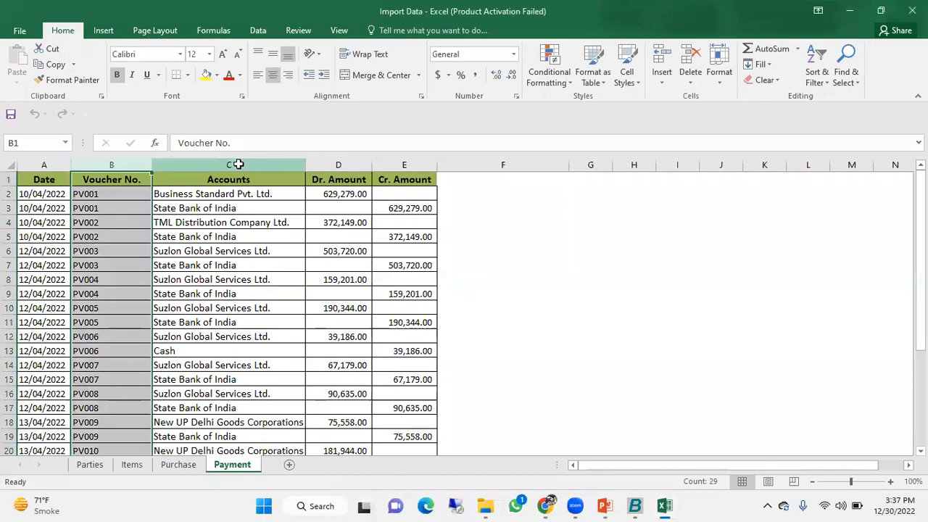
click(239, 165)
key(alt+Tab)
key(Return)
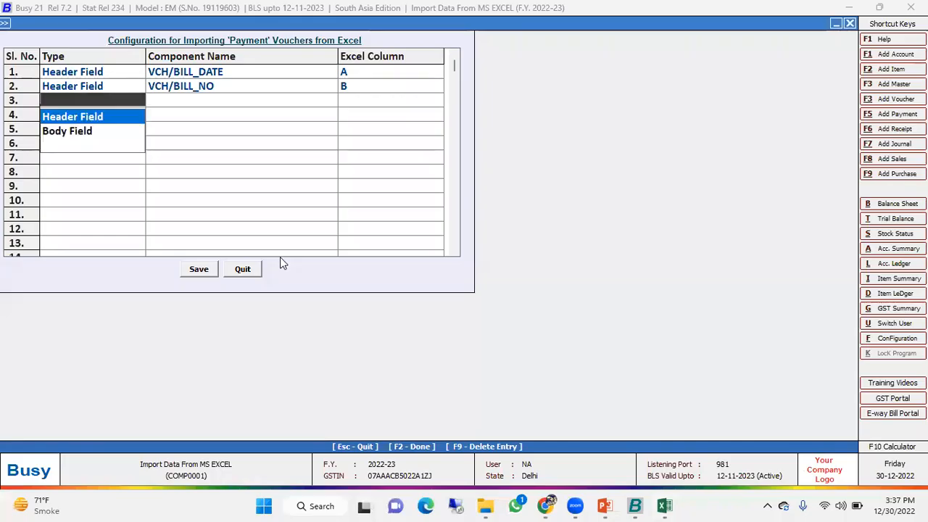
key(Down)
key(Return)
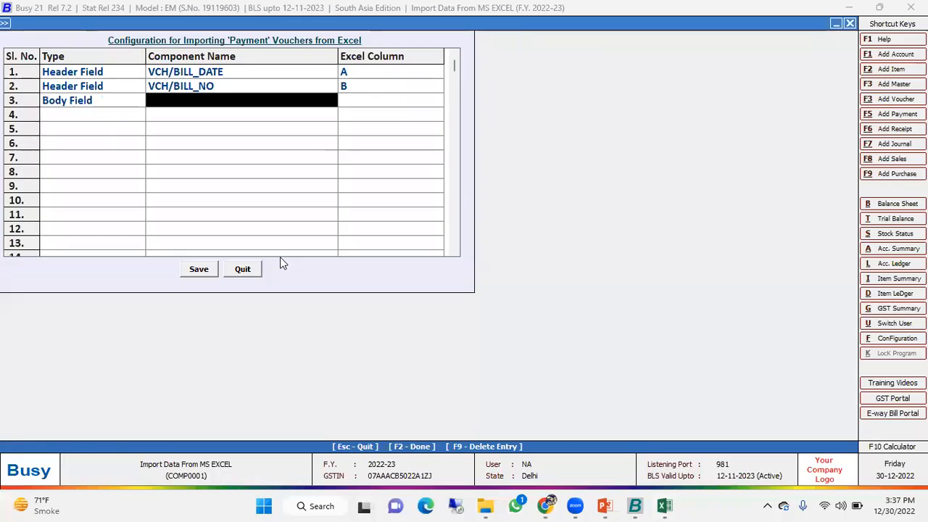
key(Return)
text(a)
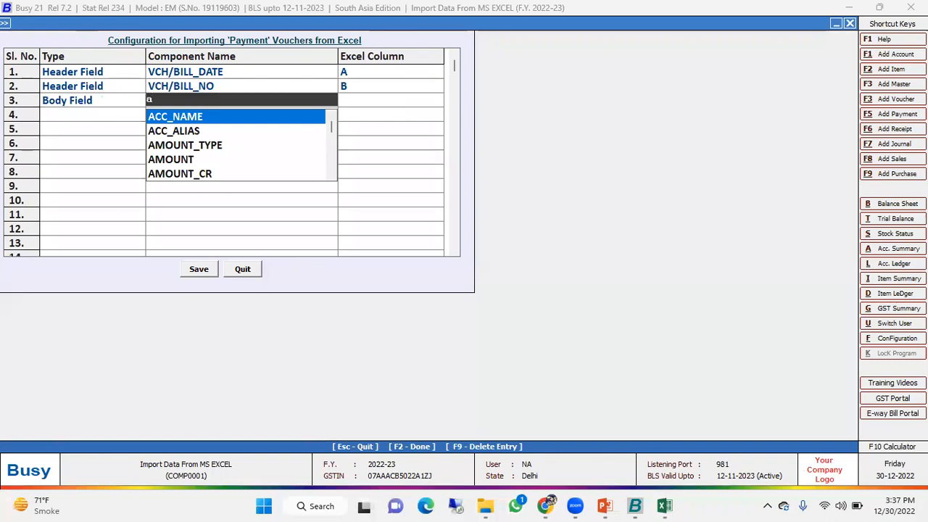
key(Return)
key(Left)
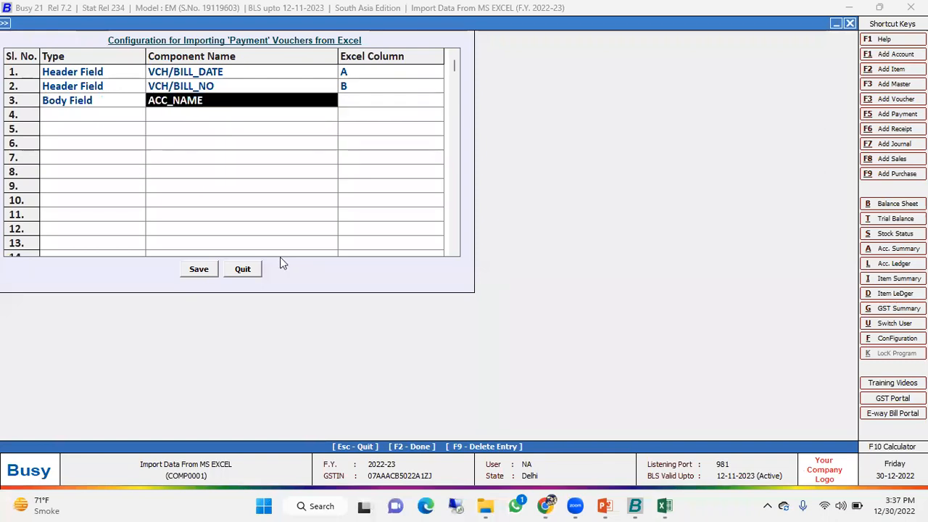
key(Return)
key(alt+Tab)
key(alt+Tab)
key(Return)
key(Return)
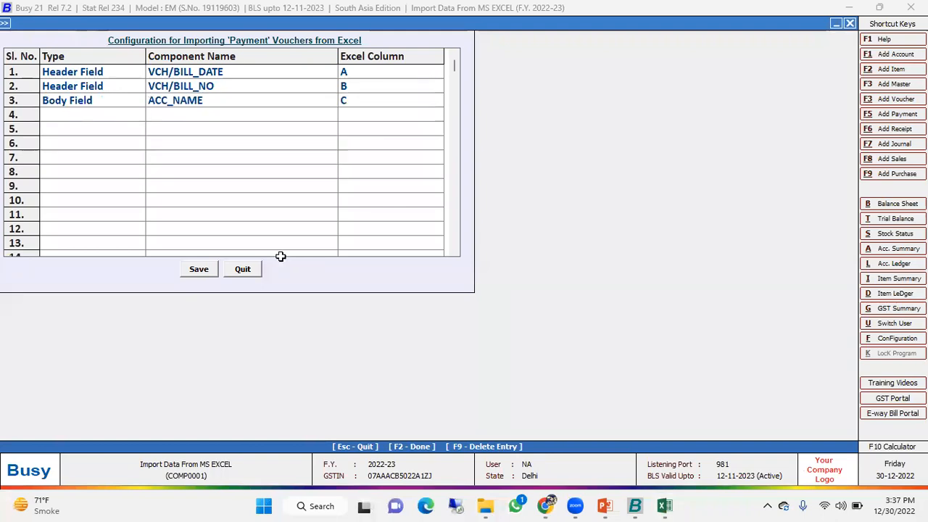
Check the Dr. Amount column in Excel, and map the body field AMOUNT_DR to Excel column D in Busy.
key(alt+Tab)
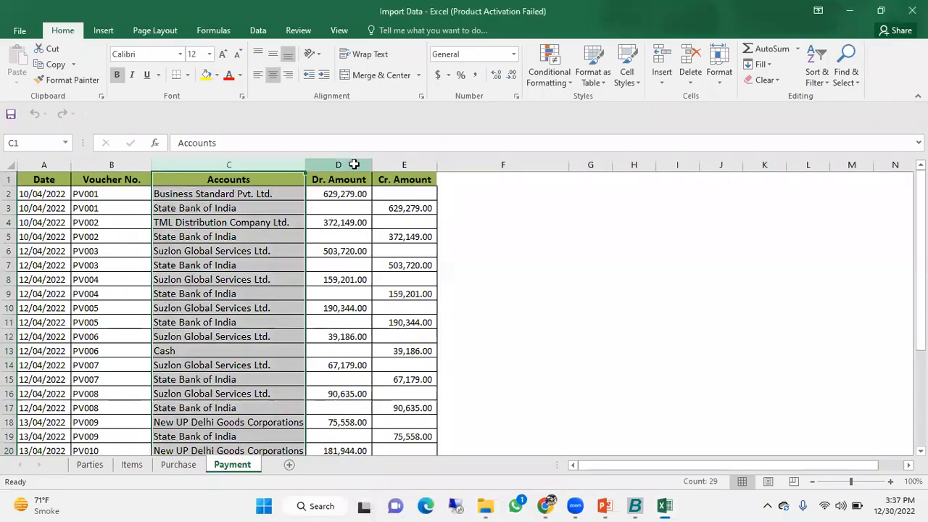
click(354, 165)
key(alt+Tab)
key(Return)
key(Down)
key(Up)
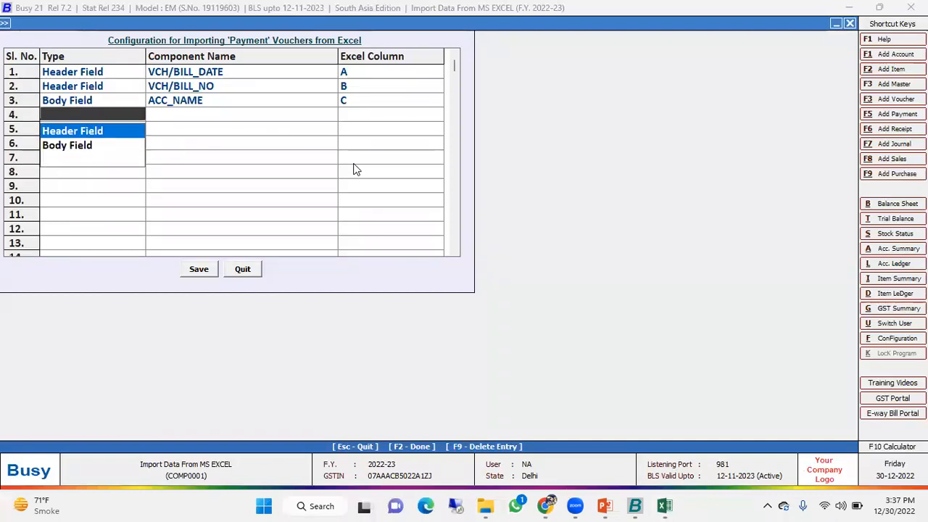
key(Down)
key(Return)
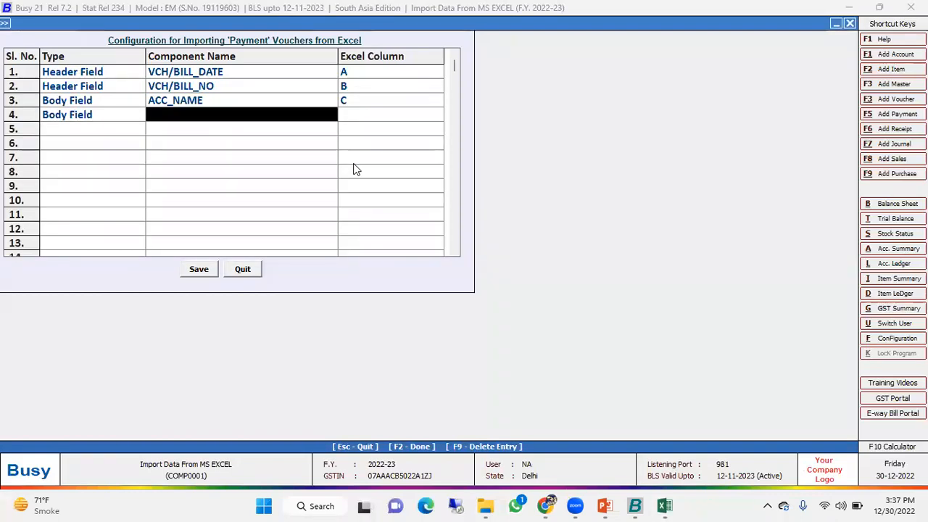
text(amou)
key(Down)
key(Down)
key(Down)
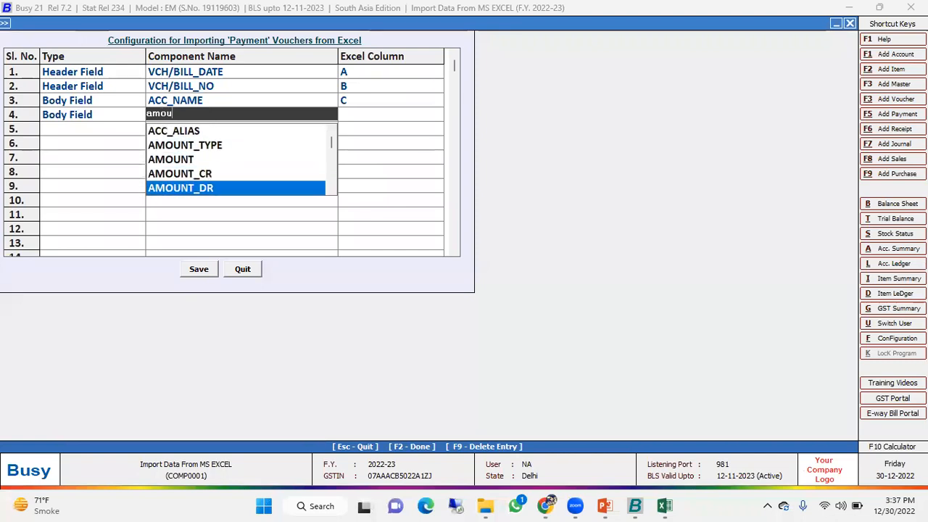
key(Return)
text(d)
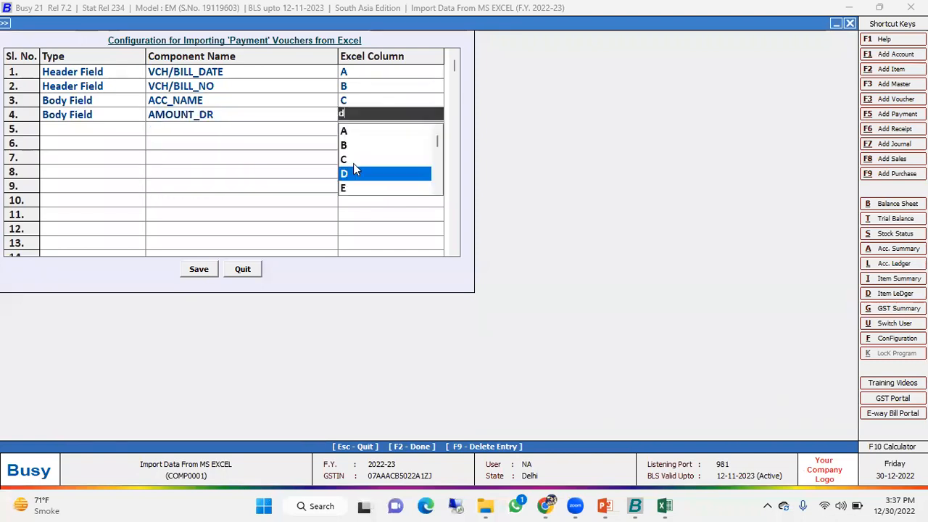
key(Return)
Map the body field AMOUNT_CR to Excel column E, and check it against the Cr. Amount column in Excel.
text(b)
key(Return)
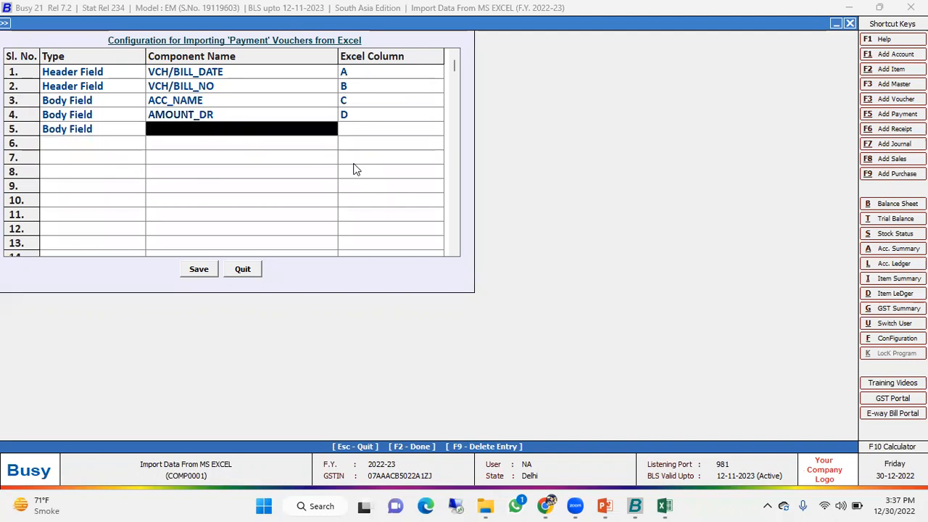
text(amoun)
key(Down)
key(Down)
key(Return)
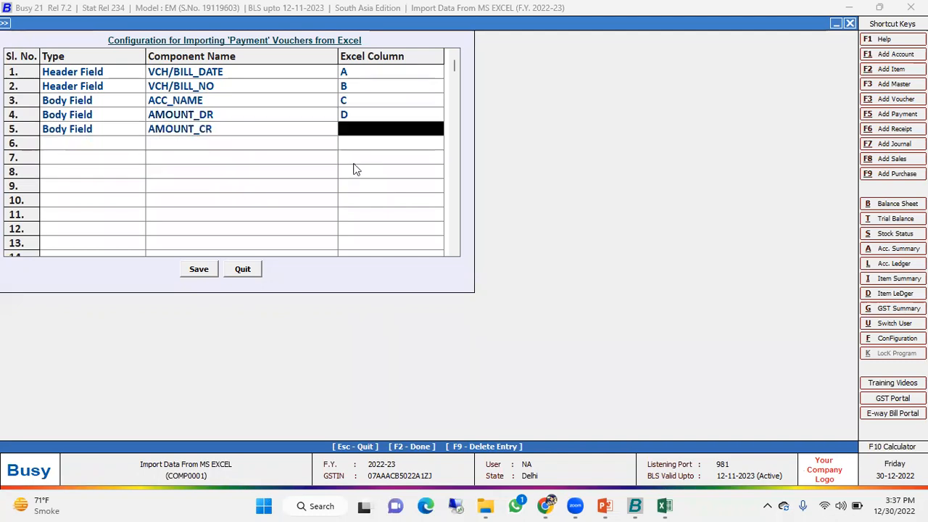
text(e)
key(Return)
key(alt+Tab)
click(409, 164)
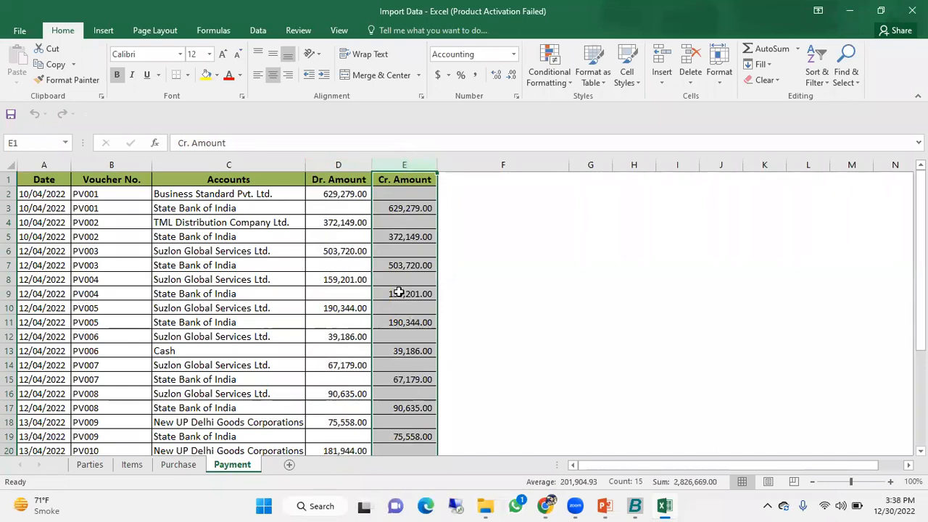
key(alt+Tab)
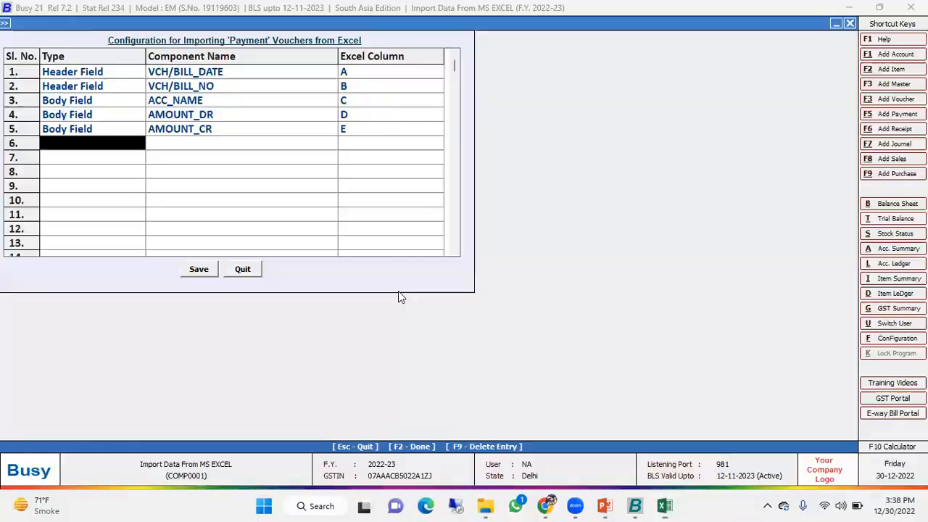
Save the column configuration and select the Payment1 format for the Payment voucher import.
click(199, 270)
key(Escape)
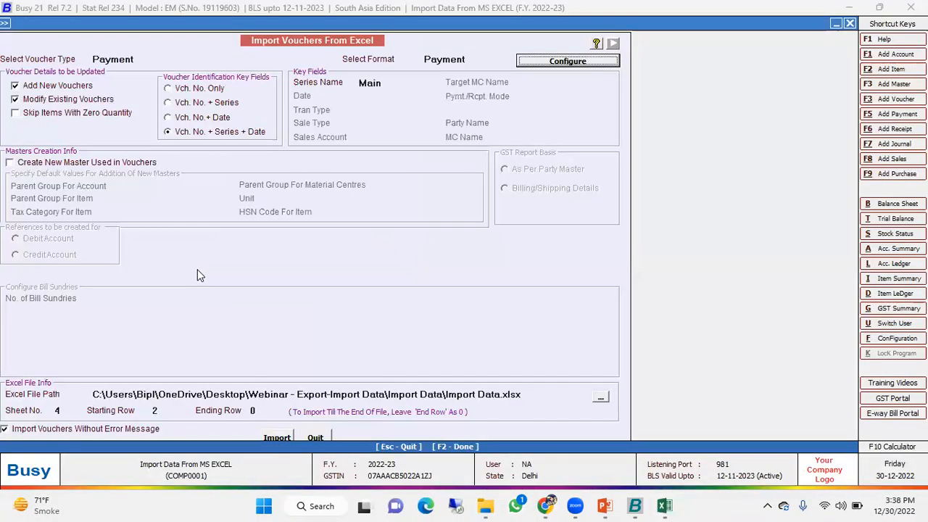
click(177, 56)
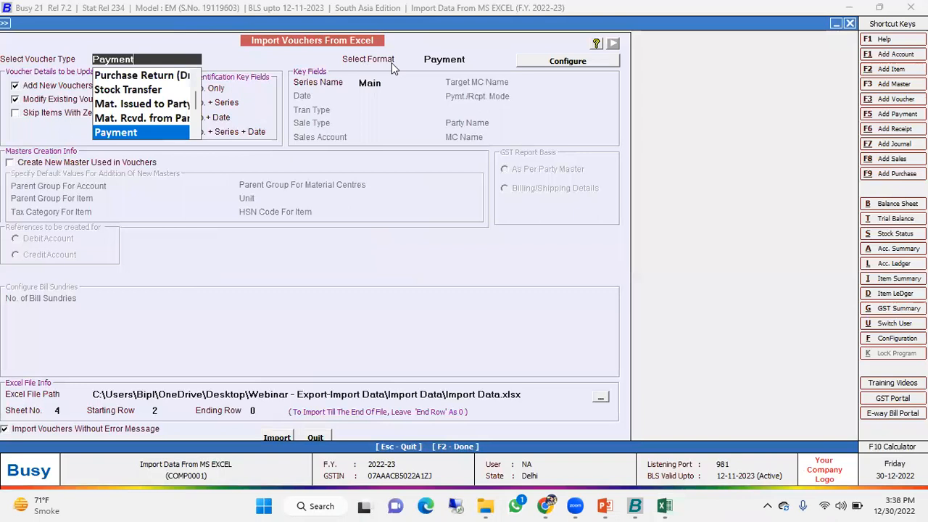
click(447, 60)
key(Return)
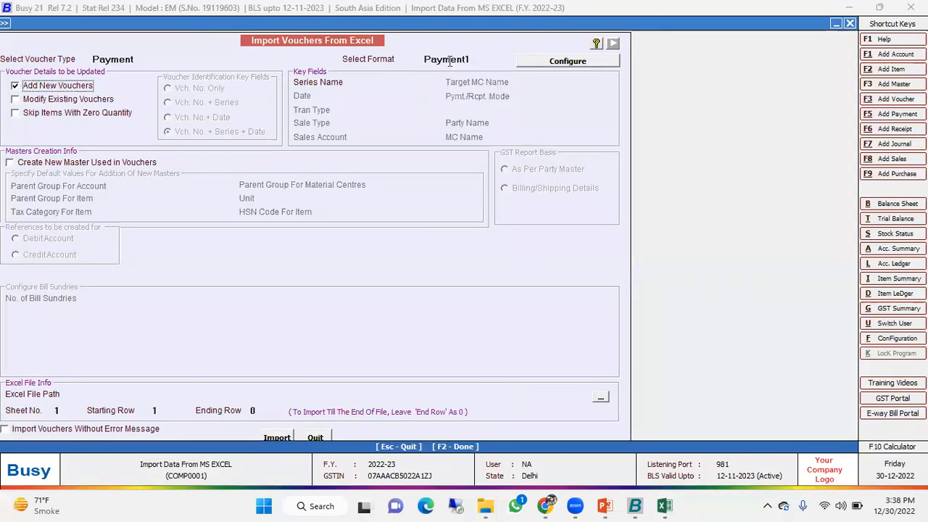
Set the Series Name to Main, leaving Modify Existing Vouchers and Create New Master Used in Vouchers switched off.
click(54, 102)
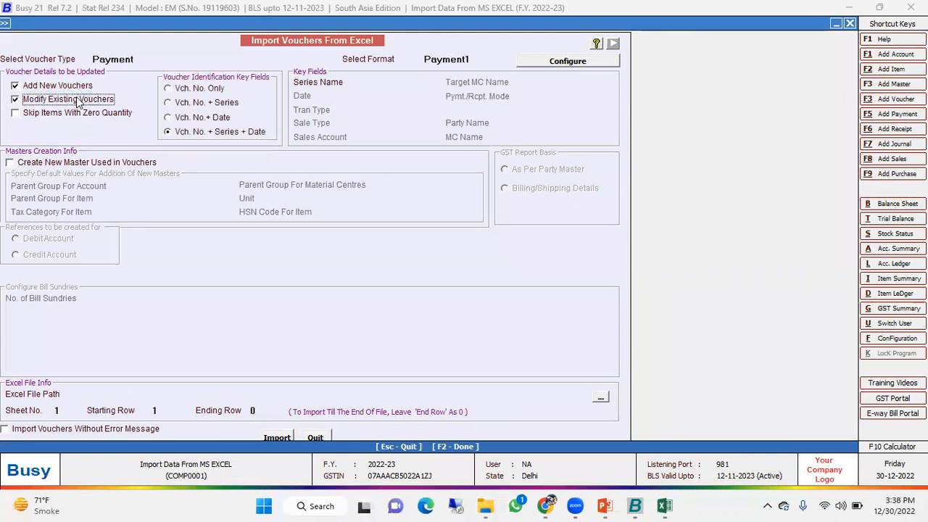
click(79, 101)
click(377, 84)
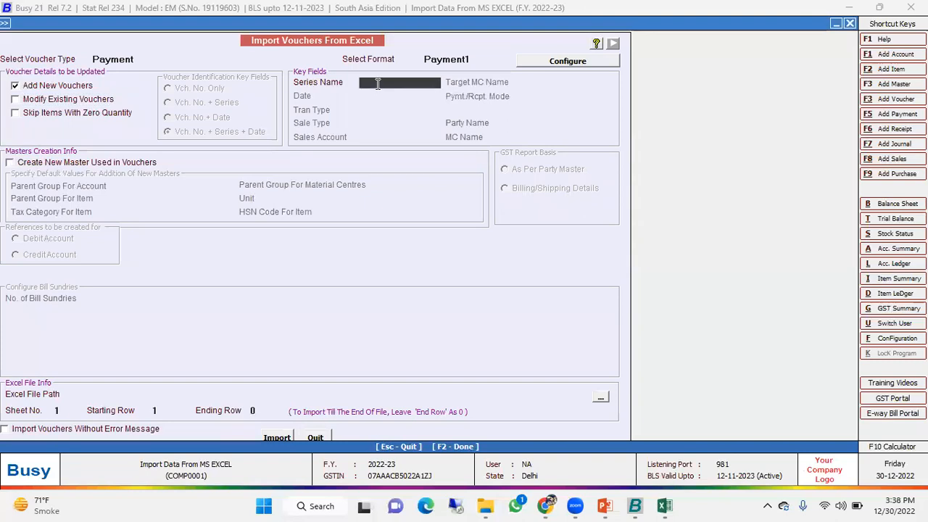
key(Return)
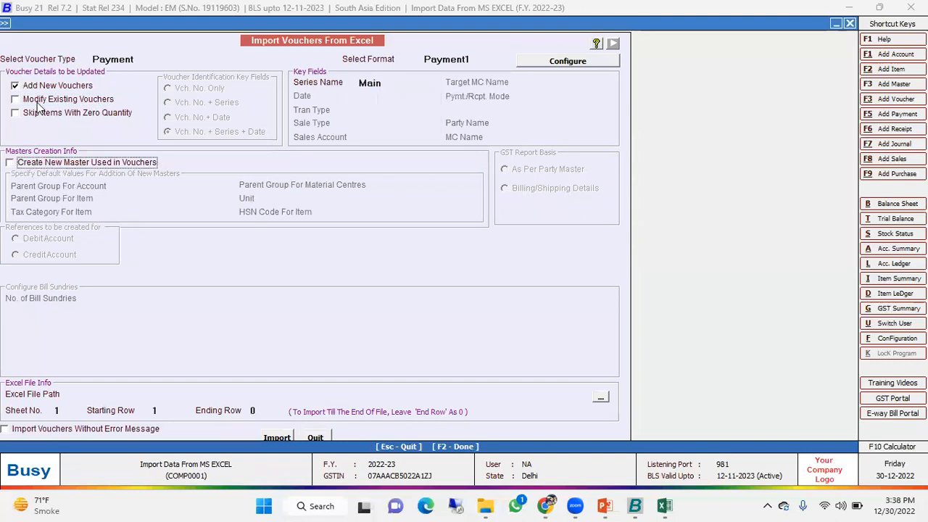
click(48, 167)
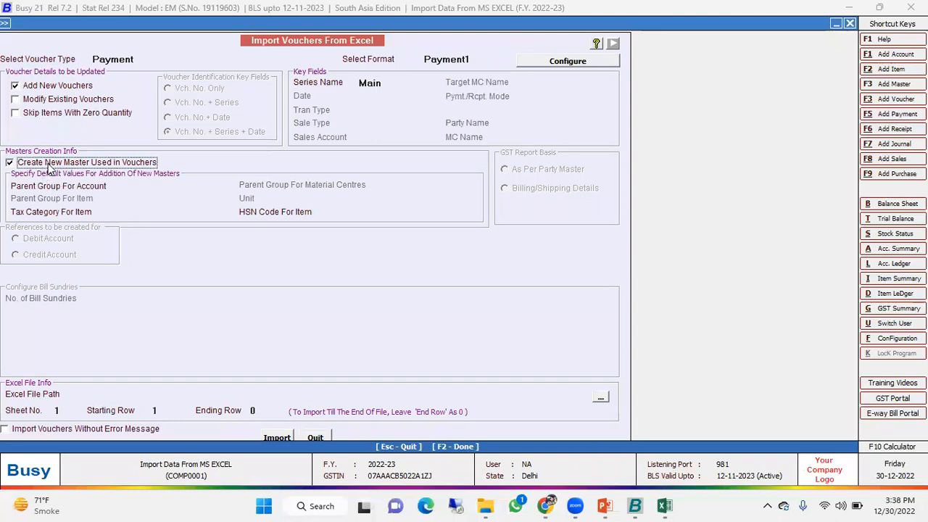
click(48, 166)
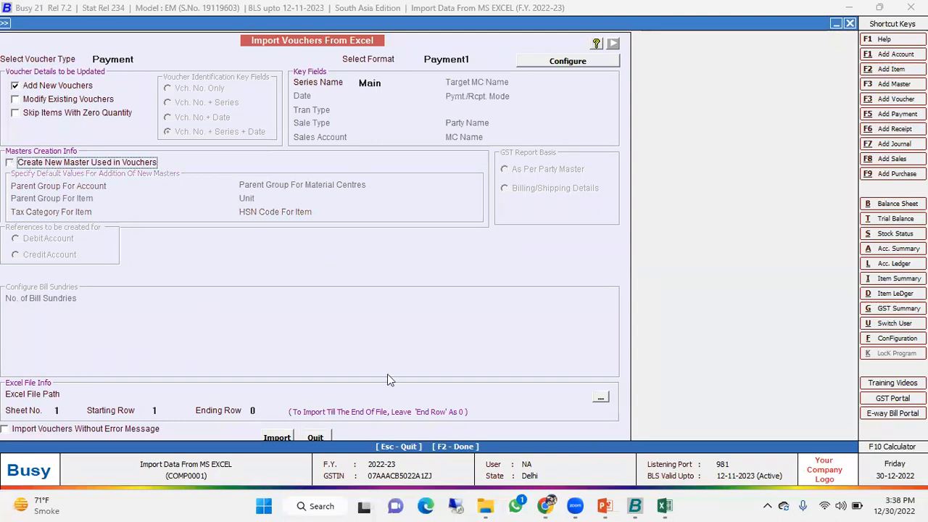
Choose the Import Data.xlsx workbook as the Excel file to import from.
click(600, 401)
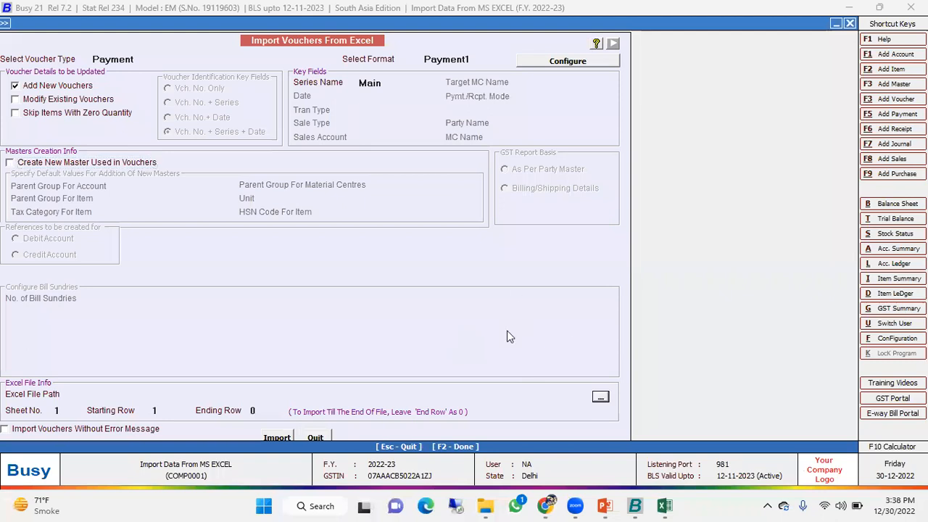
click(219, 126)
double_click(217, 126)
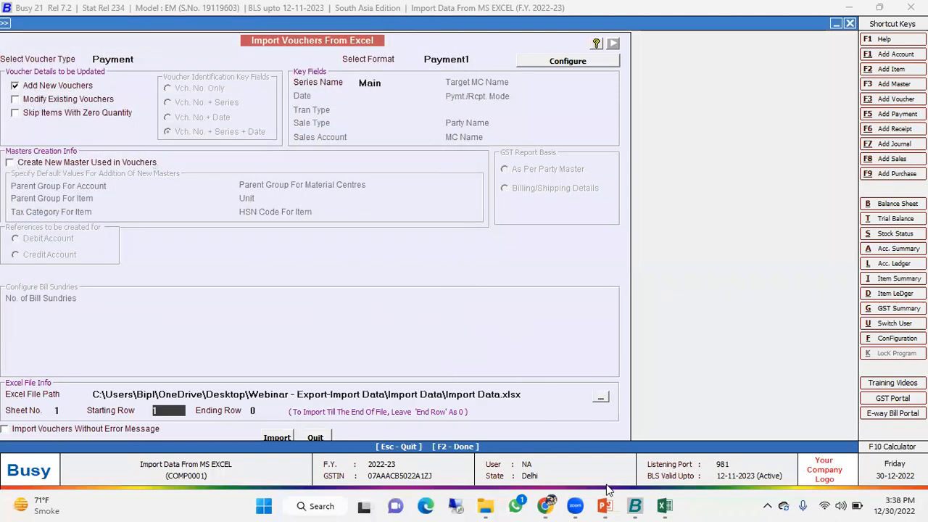
Switch to Excel, check the row where the Payment sheet's data starts, and close the workbook.
click(663, 506)
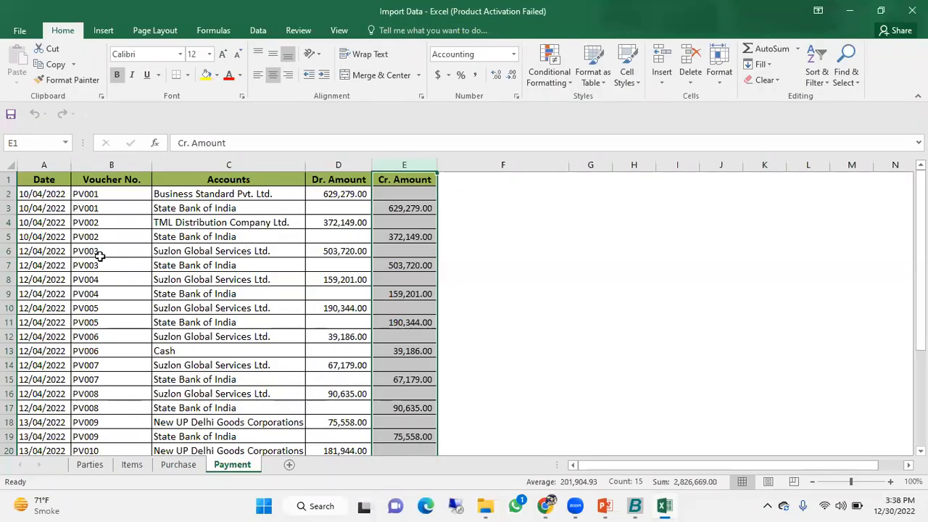
click(9, 193)
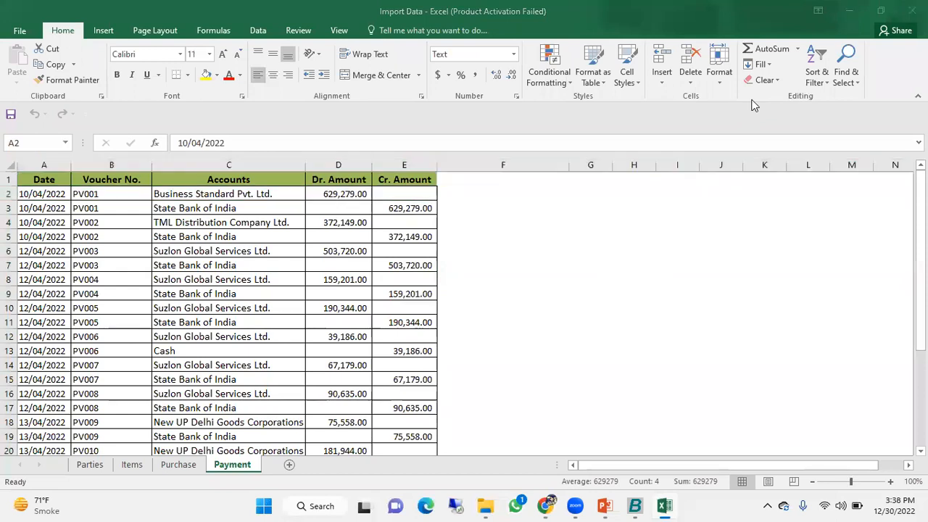
click(911, 10)
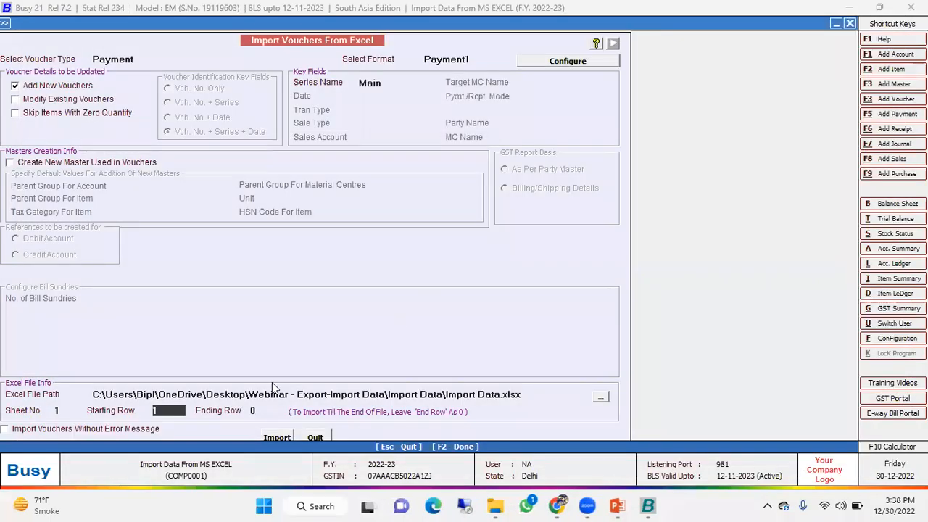
Set the Sheet No. to 4 and Starting Row to 2, and enable Import Vouchers Without Error Message.
click(67, 410)
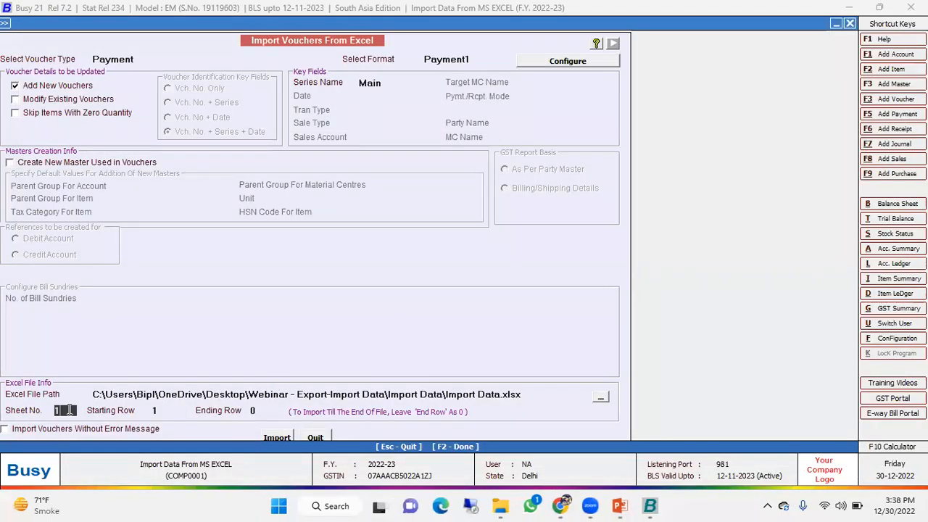
text(4)
key(Return)
text(2)
key(Return)
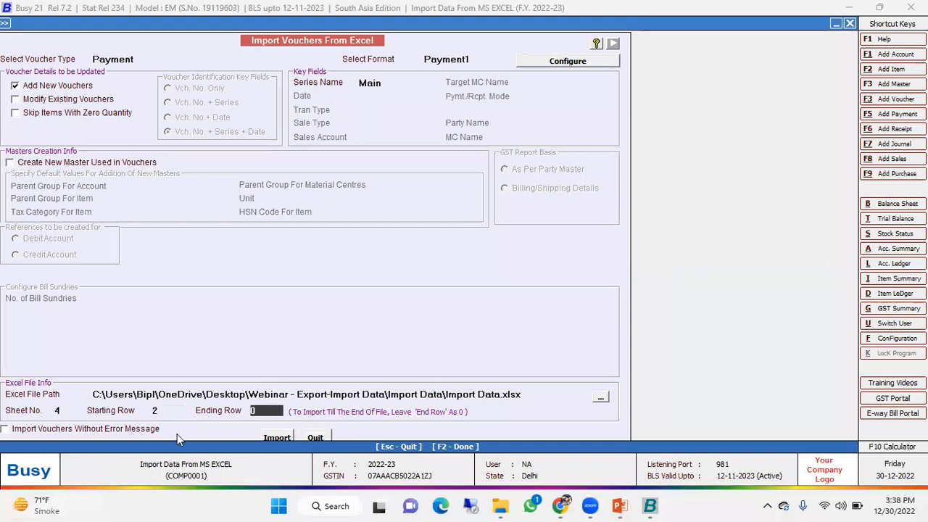
click(109, 429)
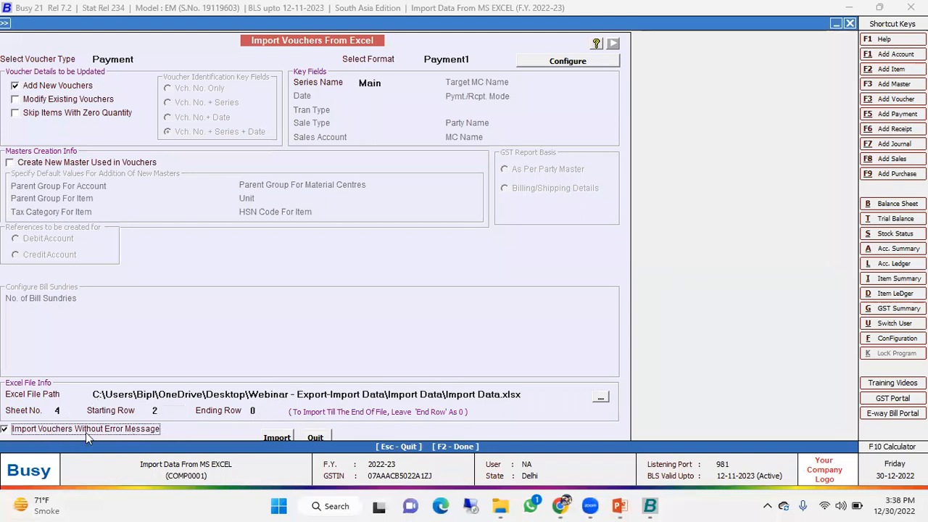
Run the payment voucher import and leave the import screen once it completes.
click(272, 435)
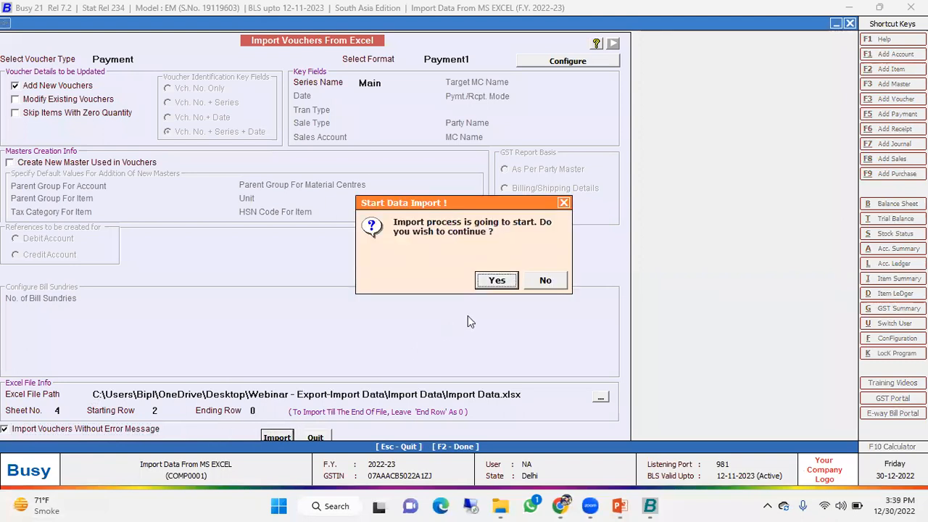
click(510, 283)
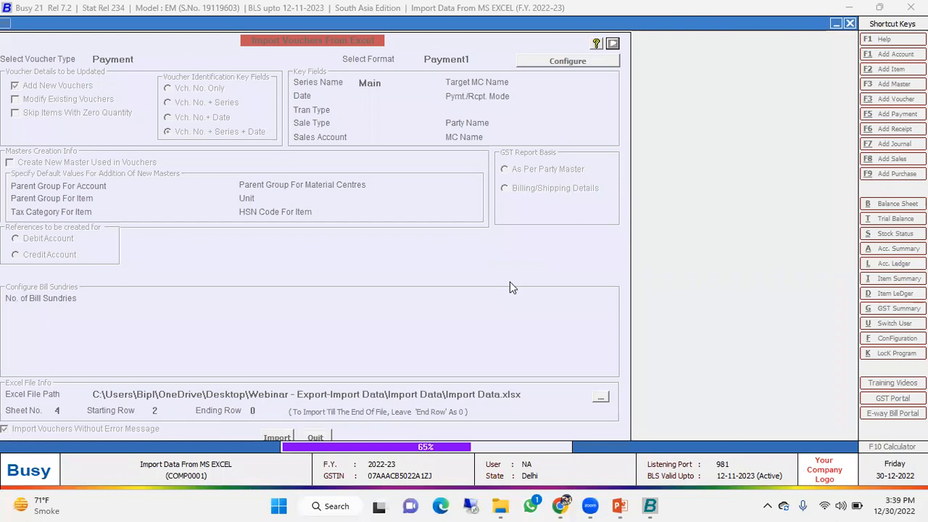
key(Return)
key(Escape)
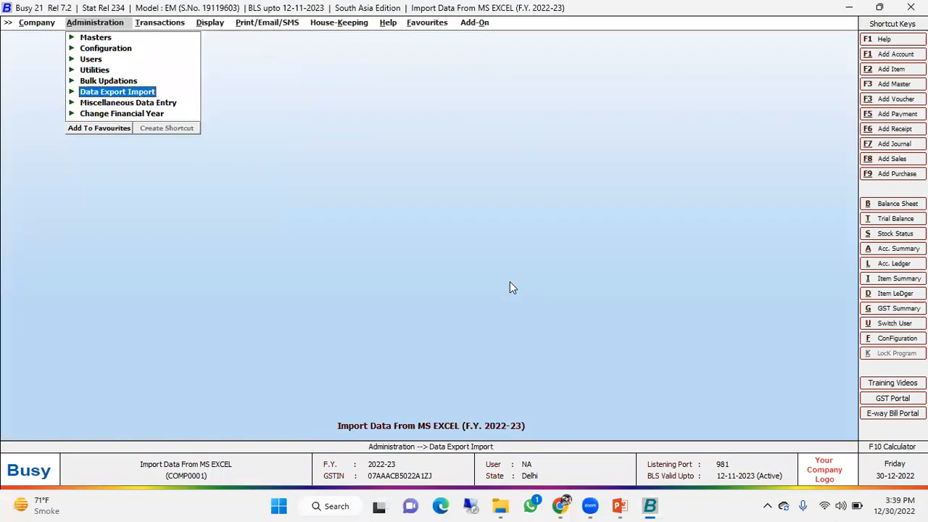
Display the list of payment vouchers on screen with the default options.
key(Right)
key(Return)
key(Down)
key(Down)
key(Return)
key(Return)
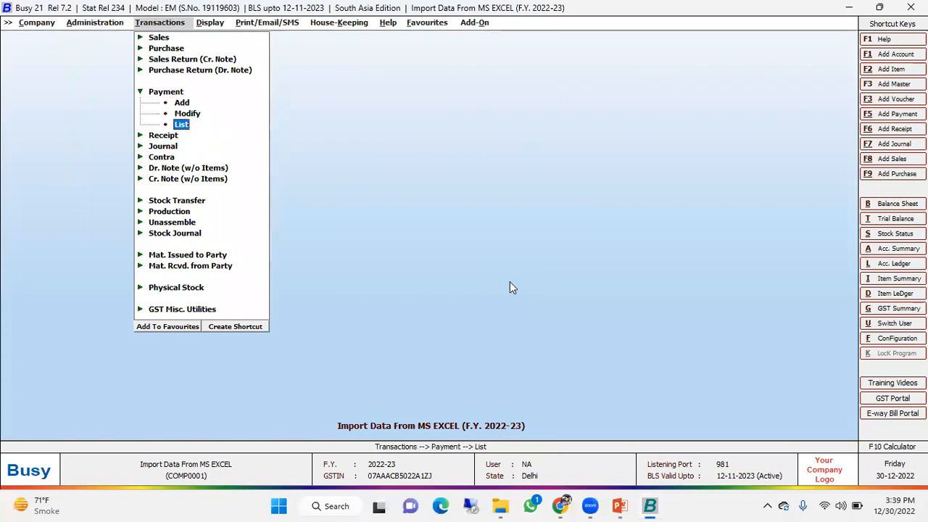
key(Return)
key(F2)
Look through the imported entries in the payment voucher list and open voucher PV009 dated 13-04-2022.
key(Down)
key(Down)
key(Down)
key(Down)
key(Down)
key(Down)
key(Down)
key(Down)
key(Down)
key(Down)
key(Down)
key(Down)
key(Down)
key(Down)
key(Down)
key(Down)
key(Down)
key(Down)
key(Down)
key(Down)
key(Up)
key(Up)
key(Up)
key(Up)
key(Up)
key(Up)
key(Up)
key(Up)
key(Up)
key(Up)
key(Up)
key(Up)
key(Up)
key(Up)
key(Up)
key(Up)
key(Up)
key(Up)
key(Up)
key(Up)
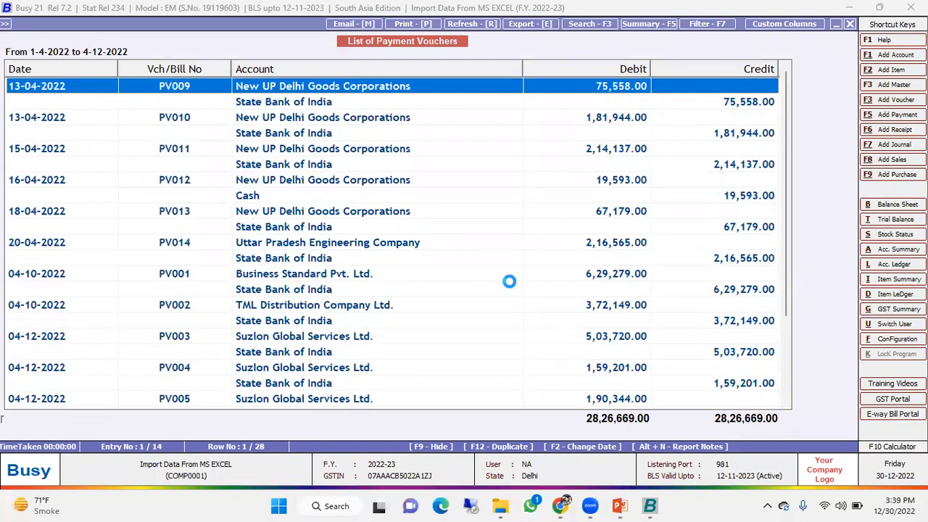
key(Return)
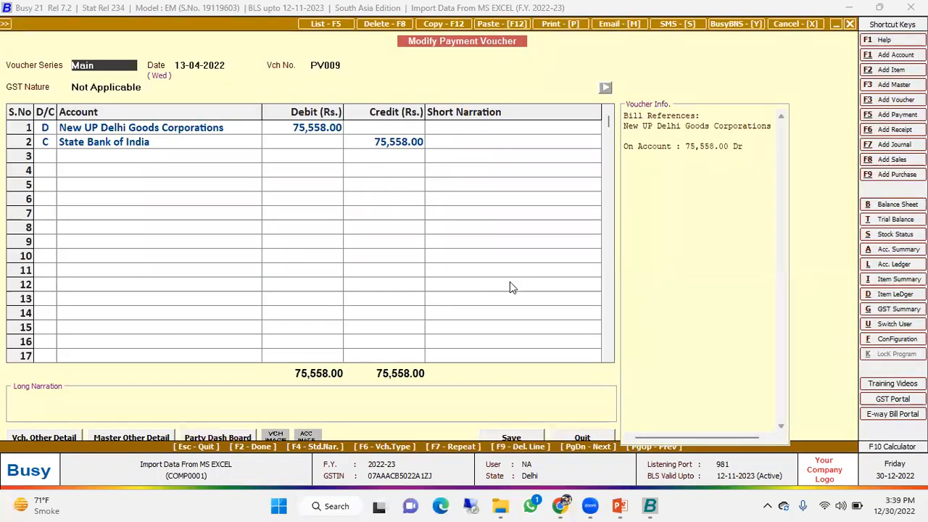
Open the Import Data workbook from the Import Data folder in Excel, and return to Busy to check the open voucher's number.
mouse_move(500, 506)
click(547, 428)
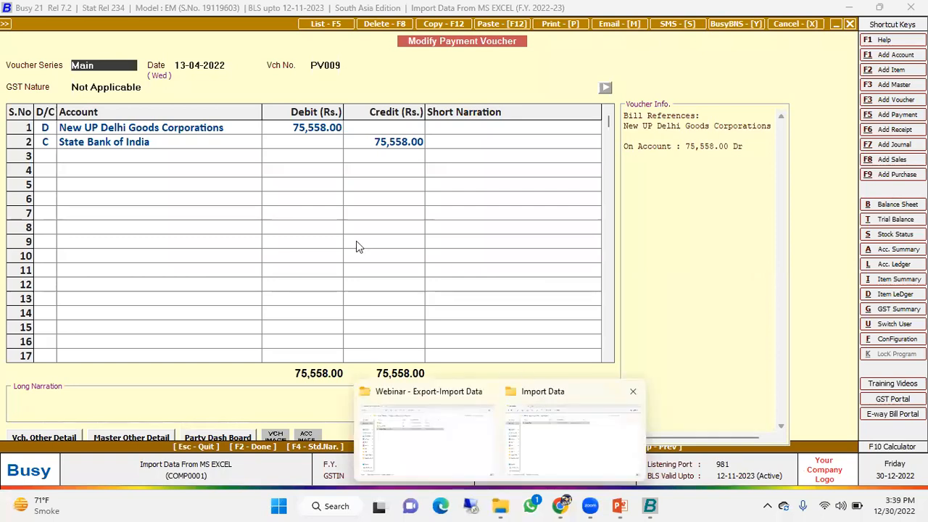
double_click(252, 127)
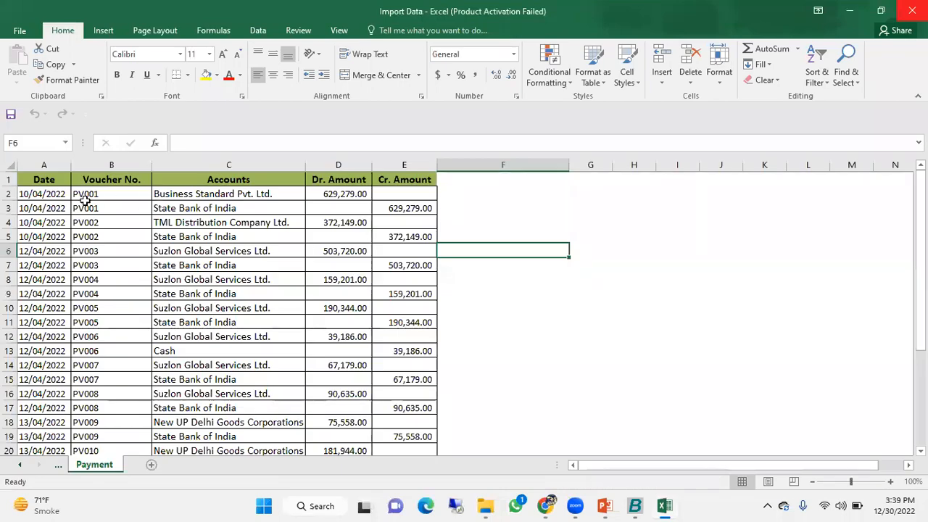
click(85, 208)
key(alt+Tab)
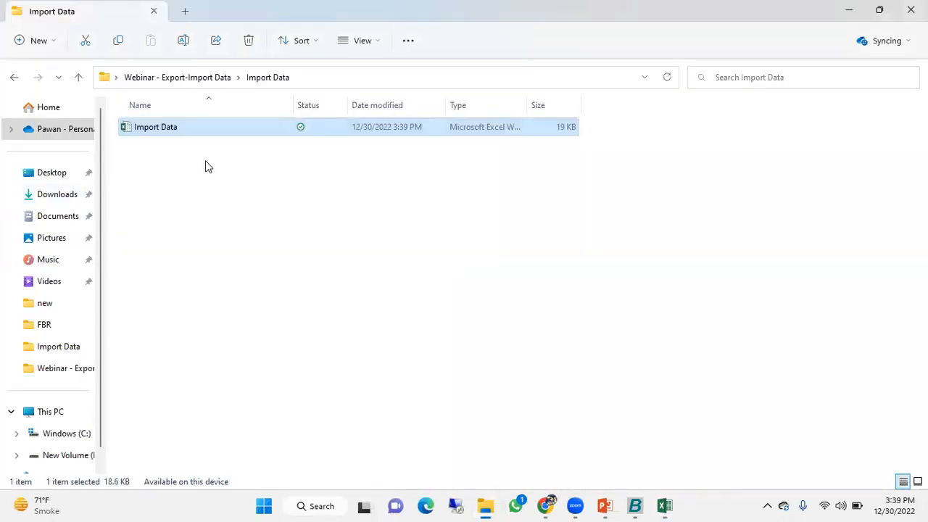
key(alt+Tab)
key(alt+Tab)
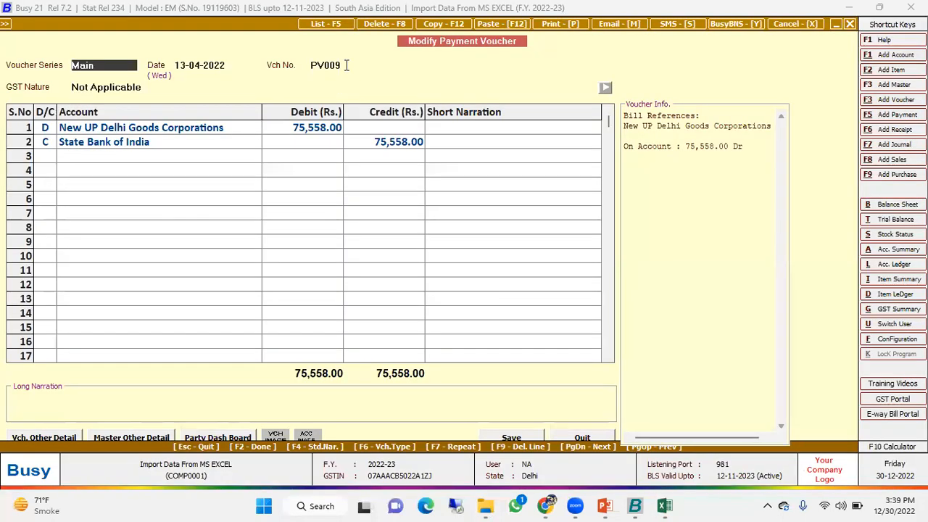
key(Return)
key(alt+Tab)
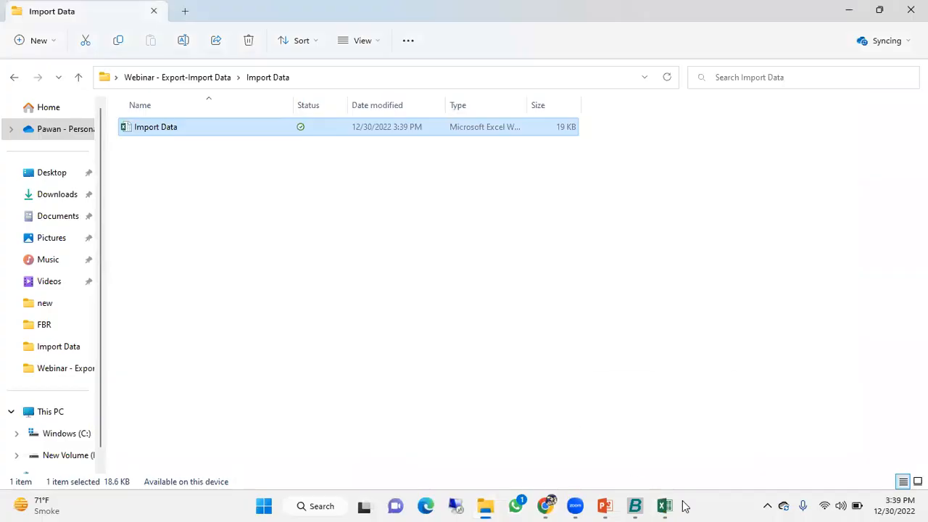
Switch to Excel and find voucher PV009 and its debit account in the Payment sheet.
key(alt+Tab)
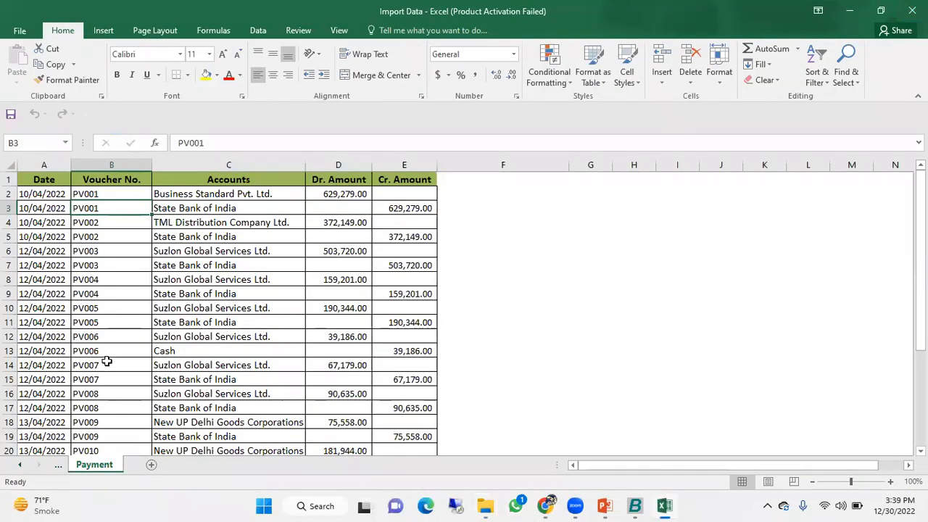
key(Down)
key(Down)
key(Down)
key(Down)
key(Down)
key(Down)
key(Down)
key(Down)
key(Down)
key(Down)
key(Down)
key(Down)
key(Down)
key(Down)
key(Down)
key(Down)
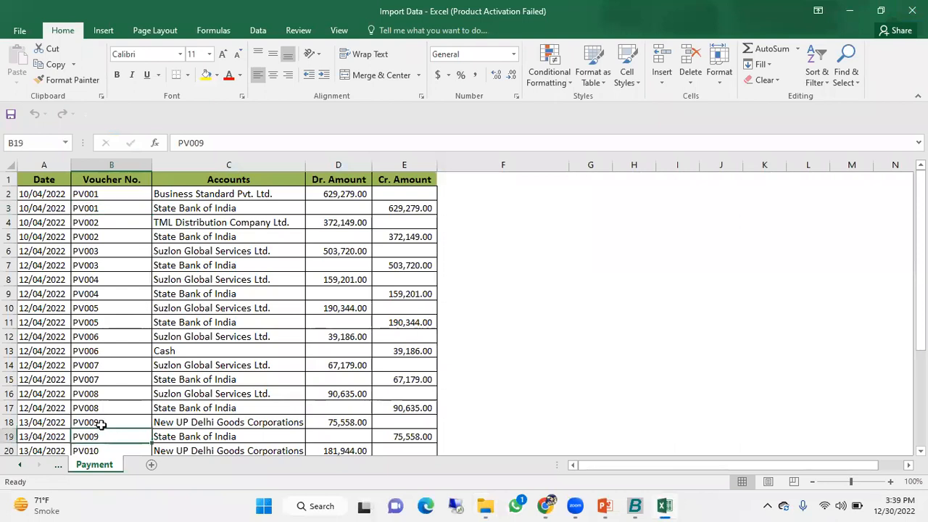
key(Up)
key(Right)
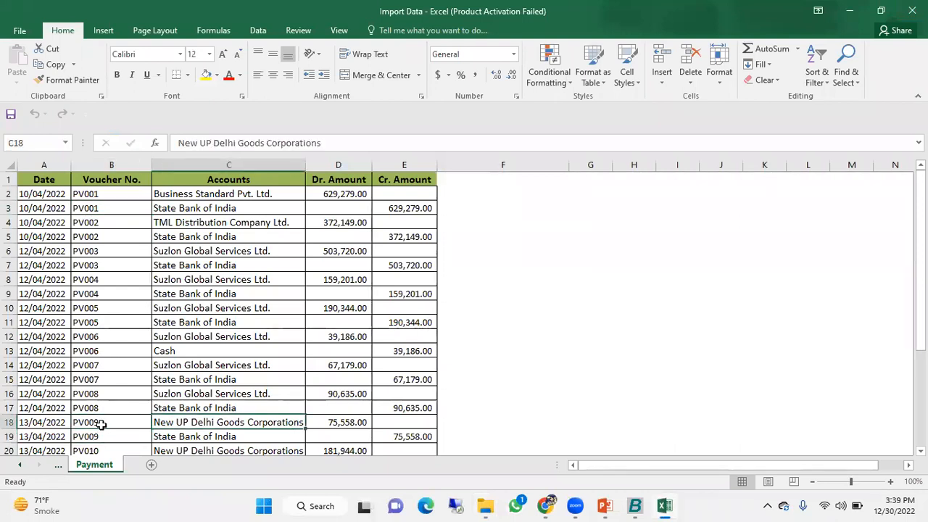
Compare the accounts of voucher PV009 in Busy with its rows in the Excel Payment sheet.
key(alt+Tab)
key(alt+Tab)
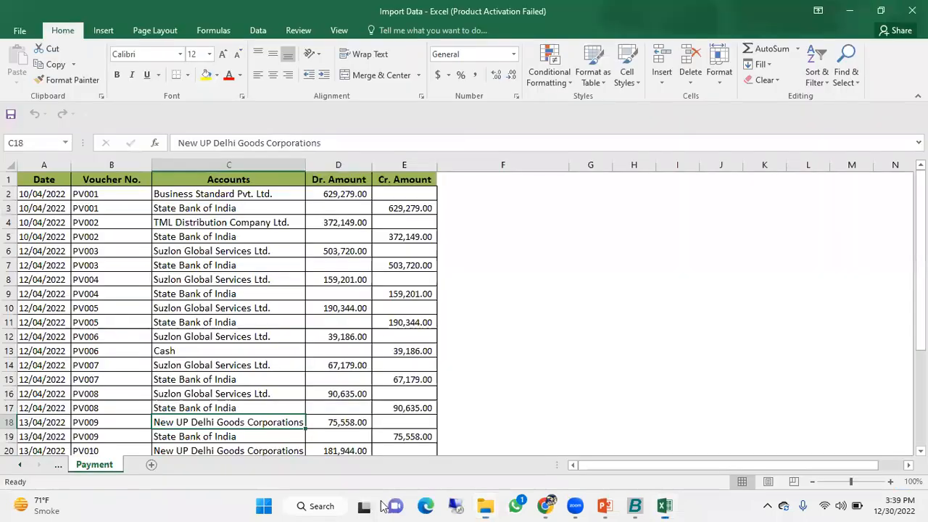
click(635, 506)
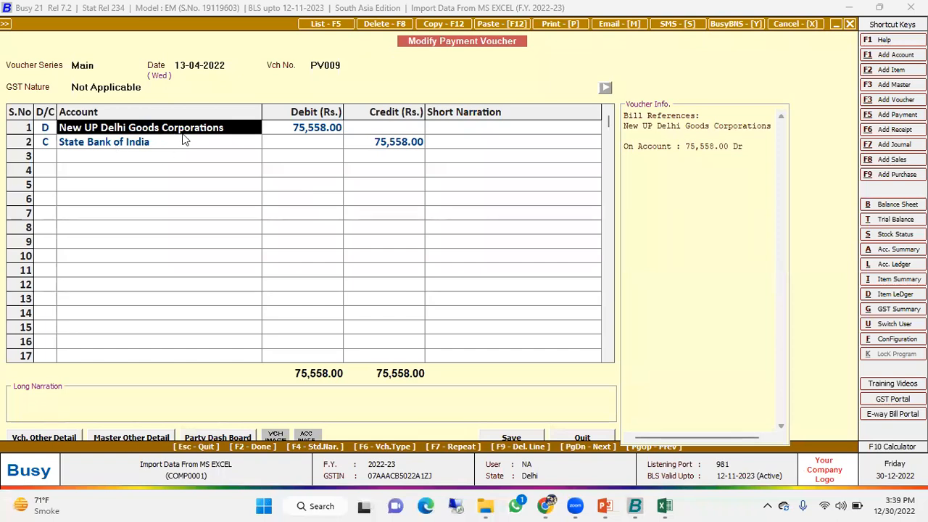
click(160, 146)
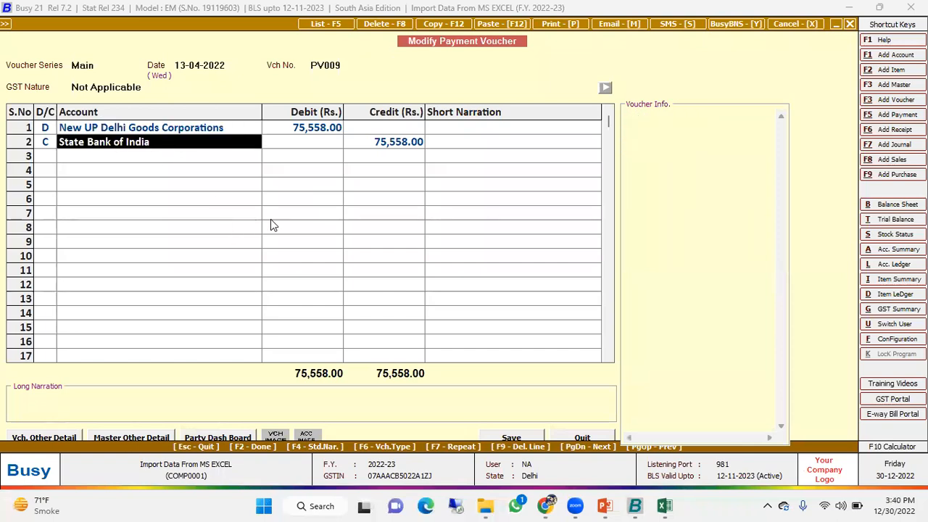
key(alt+Tab)
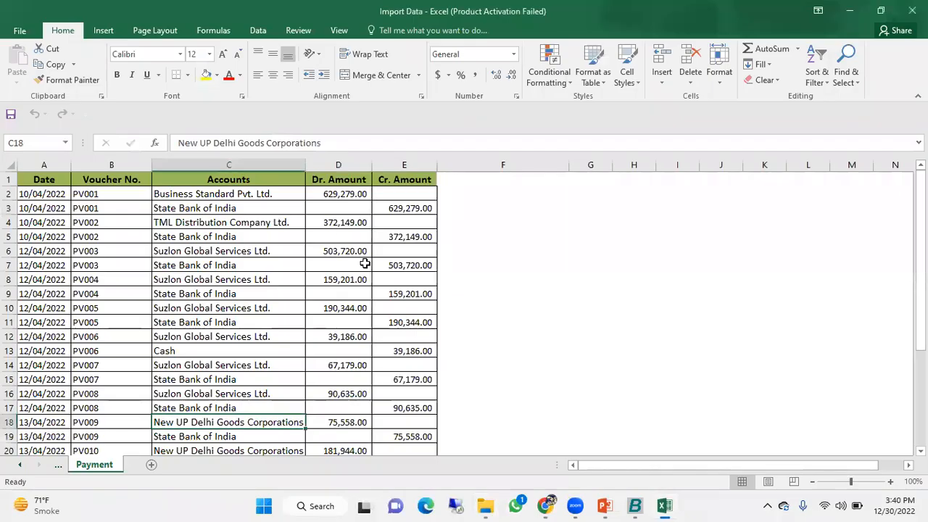
click(214, 438)
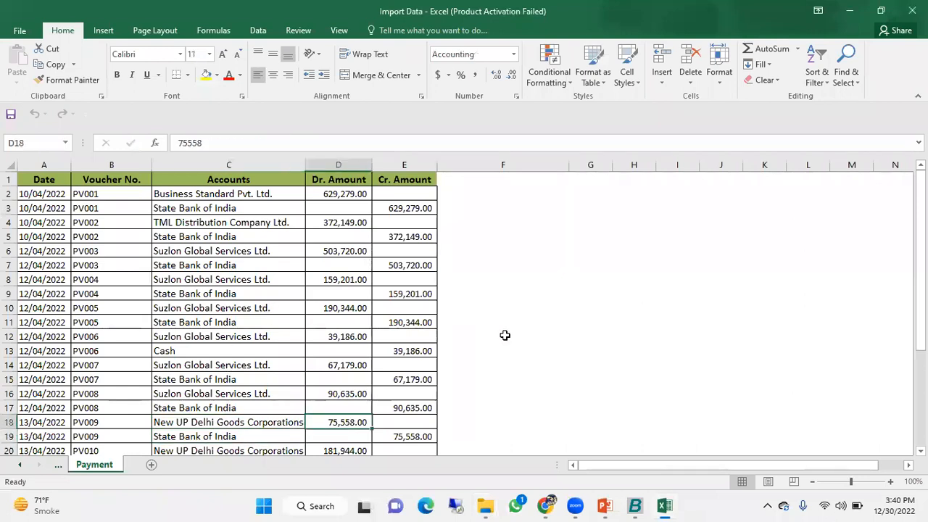
Switch to Busy and check the debit and credit amounts against each account of voucher PV009.
key(alt+Tab)
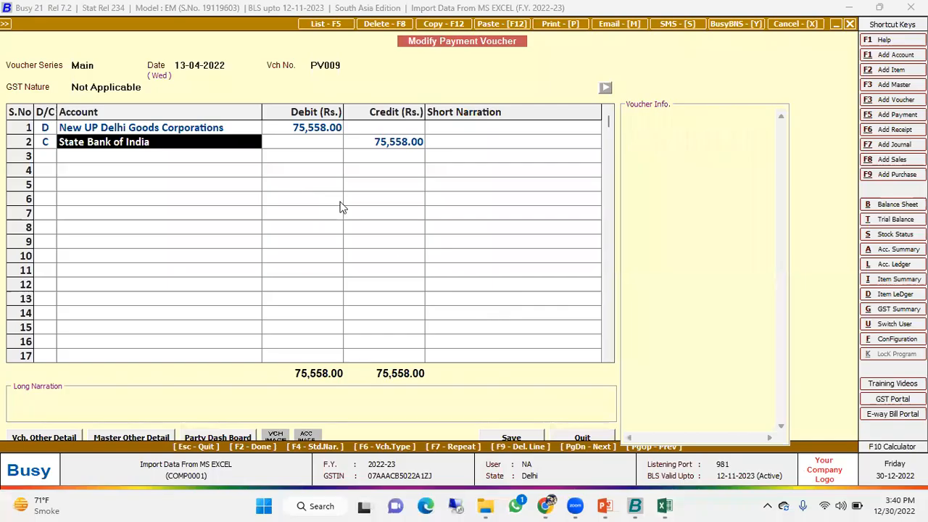
click(331, 129)
click(399, 141)
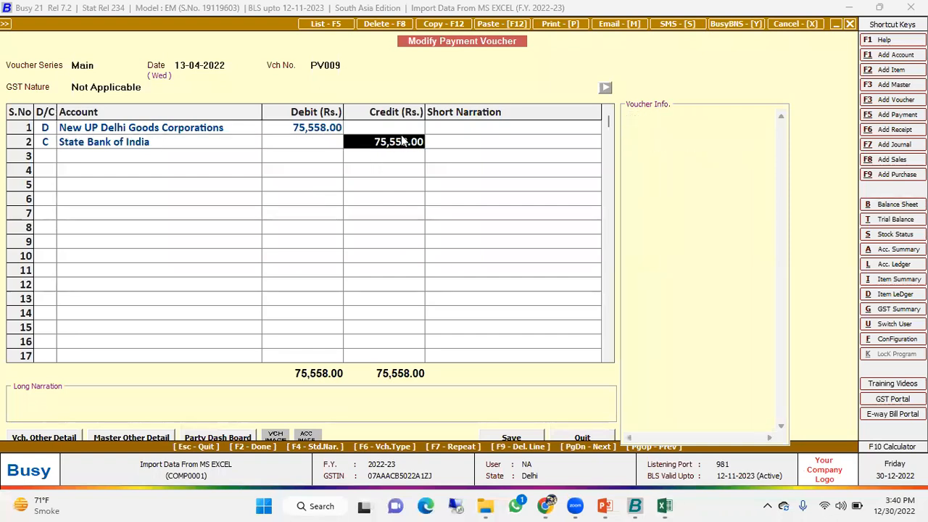
click(308, 129)
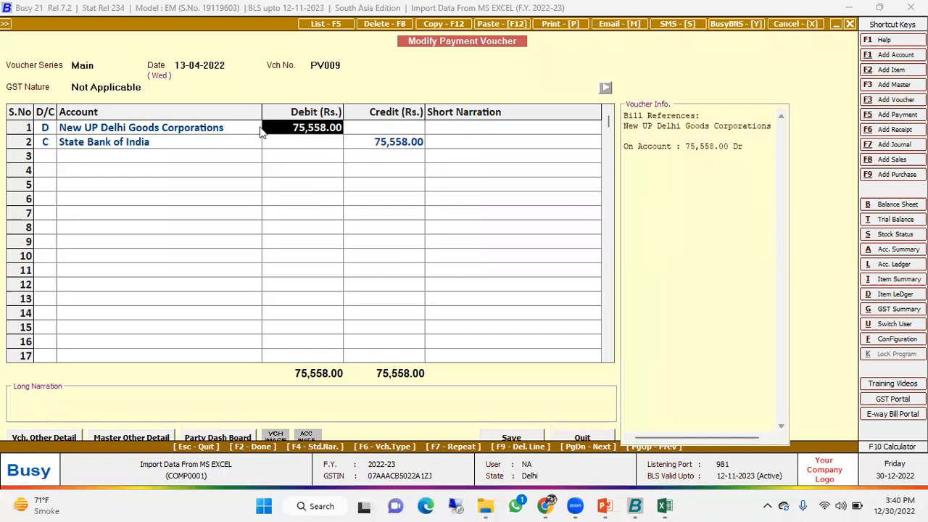
click(221, 143)
click(233, 131)
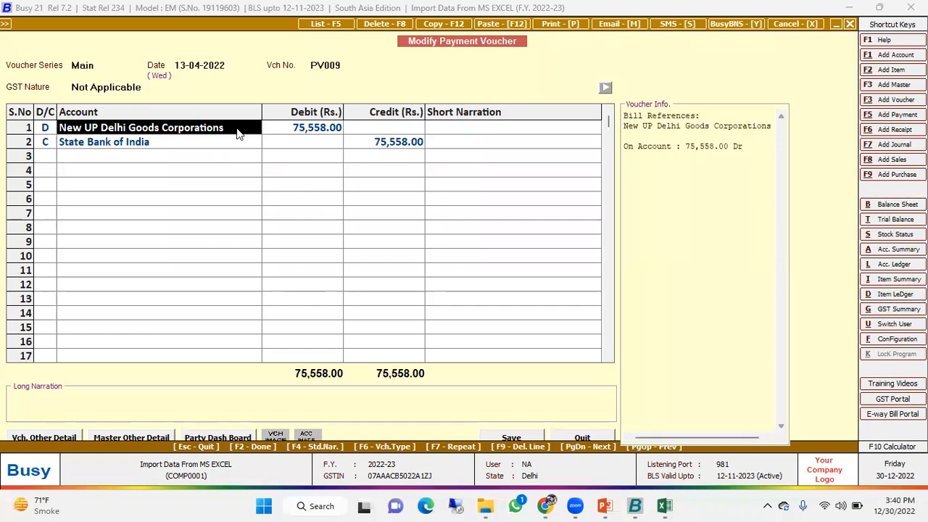
click(319, 128)
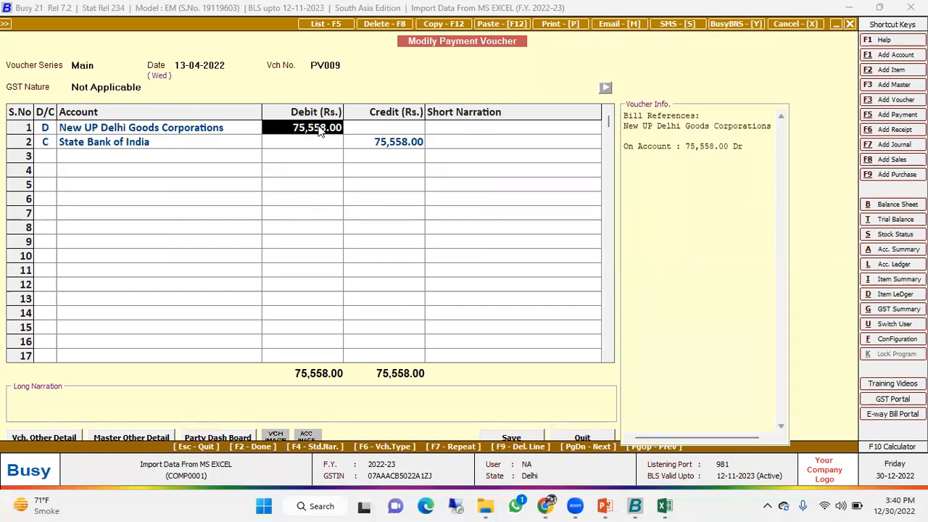
click(384, 143)
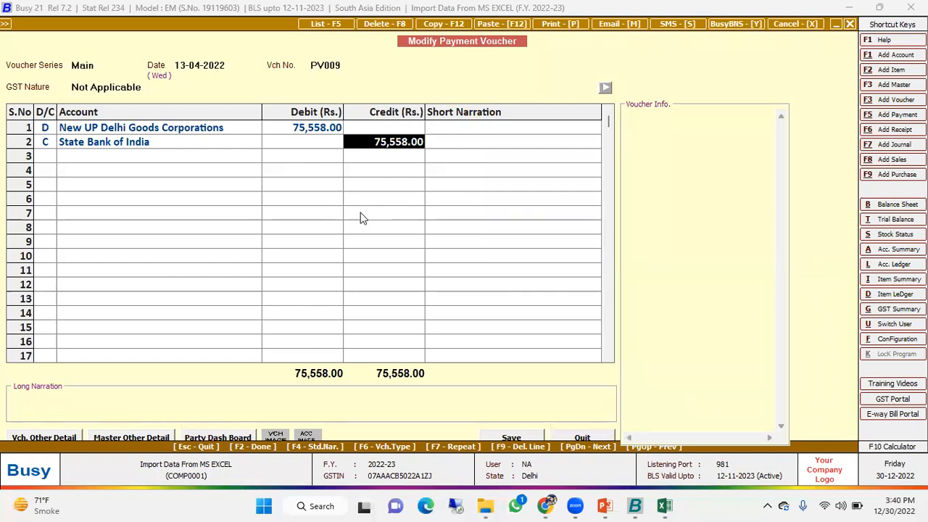
Close voucher PV009 without changes and leave the payment voucher list.
key(Escape)
key(Return)
key(Escape)
key(Escape)
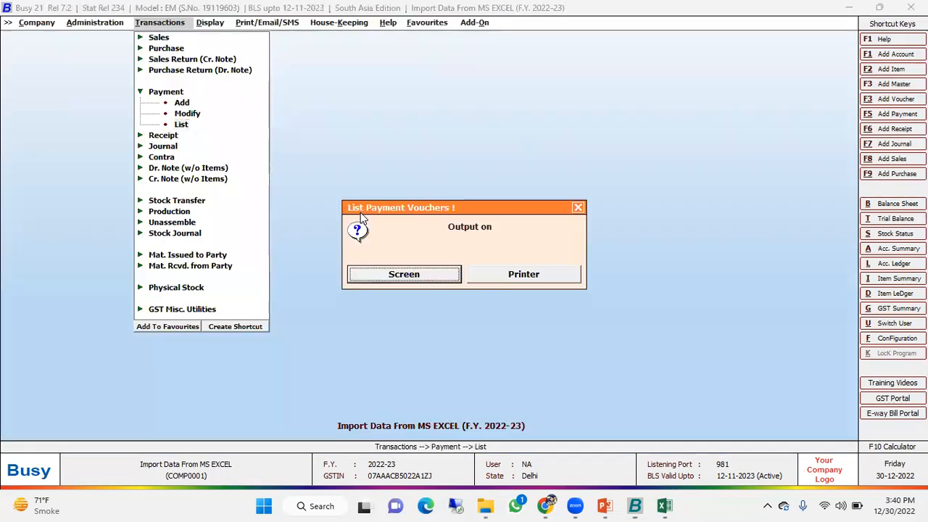
key(Escape)
key(Escape)
key(Escape)
Show the Data Export Import options under Administration, and start switching to another window.
key(Left)
key(Return)
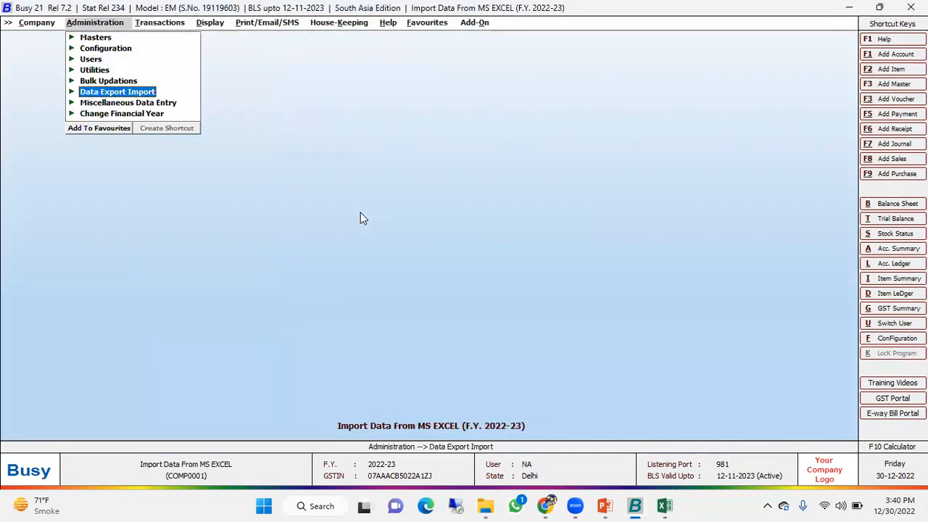
key(Return)
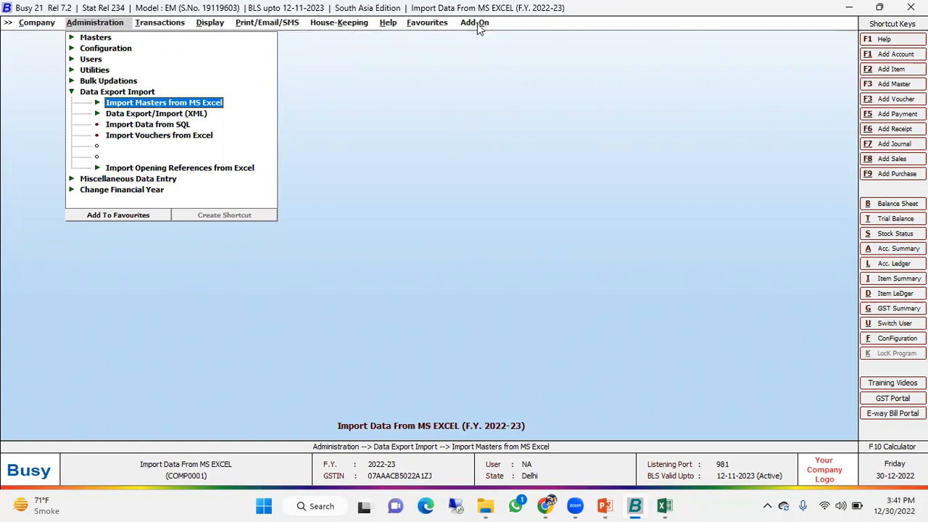
key(alt+Tab)
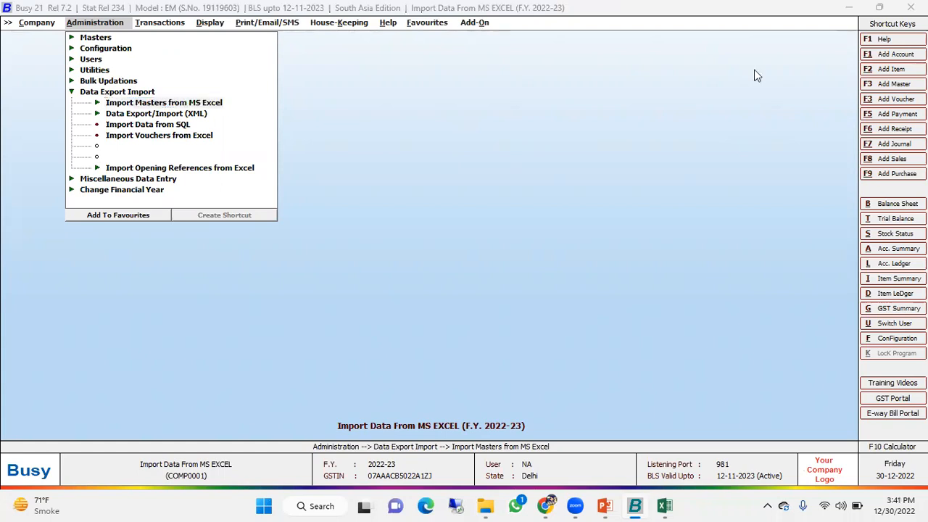